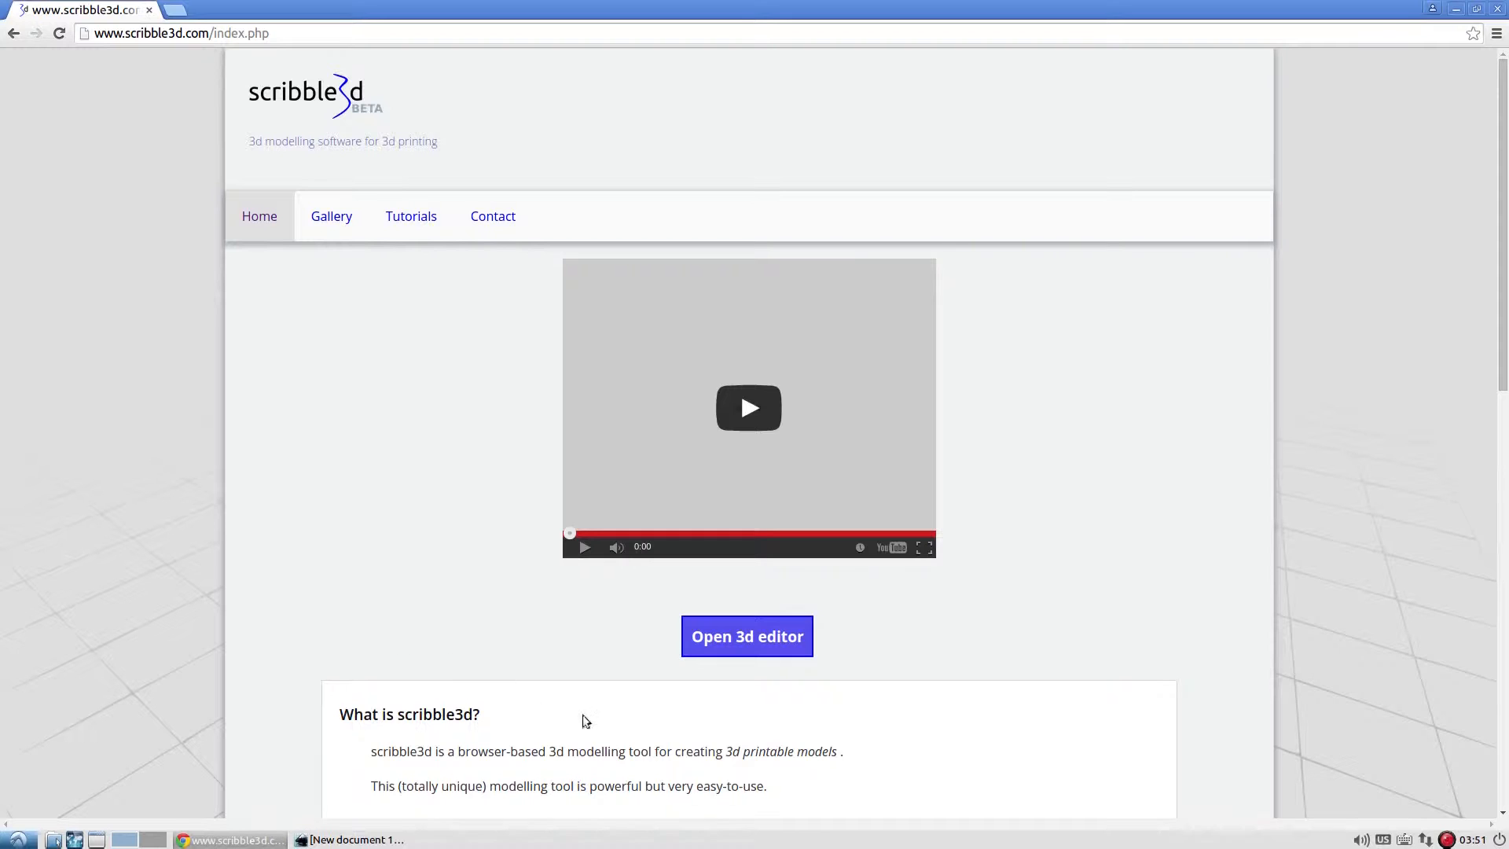
Open the scribble3d editor's drawing creation page, and switch to the blank Inkscape document
left_click(766, 640)
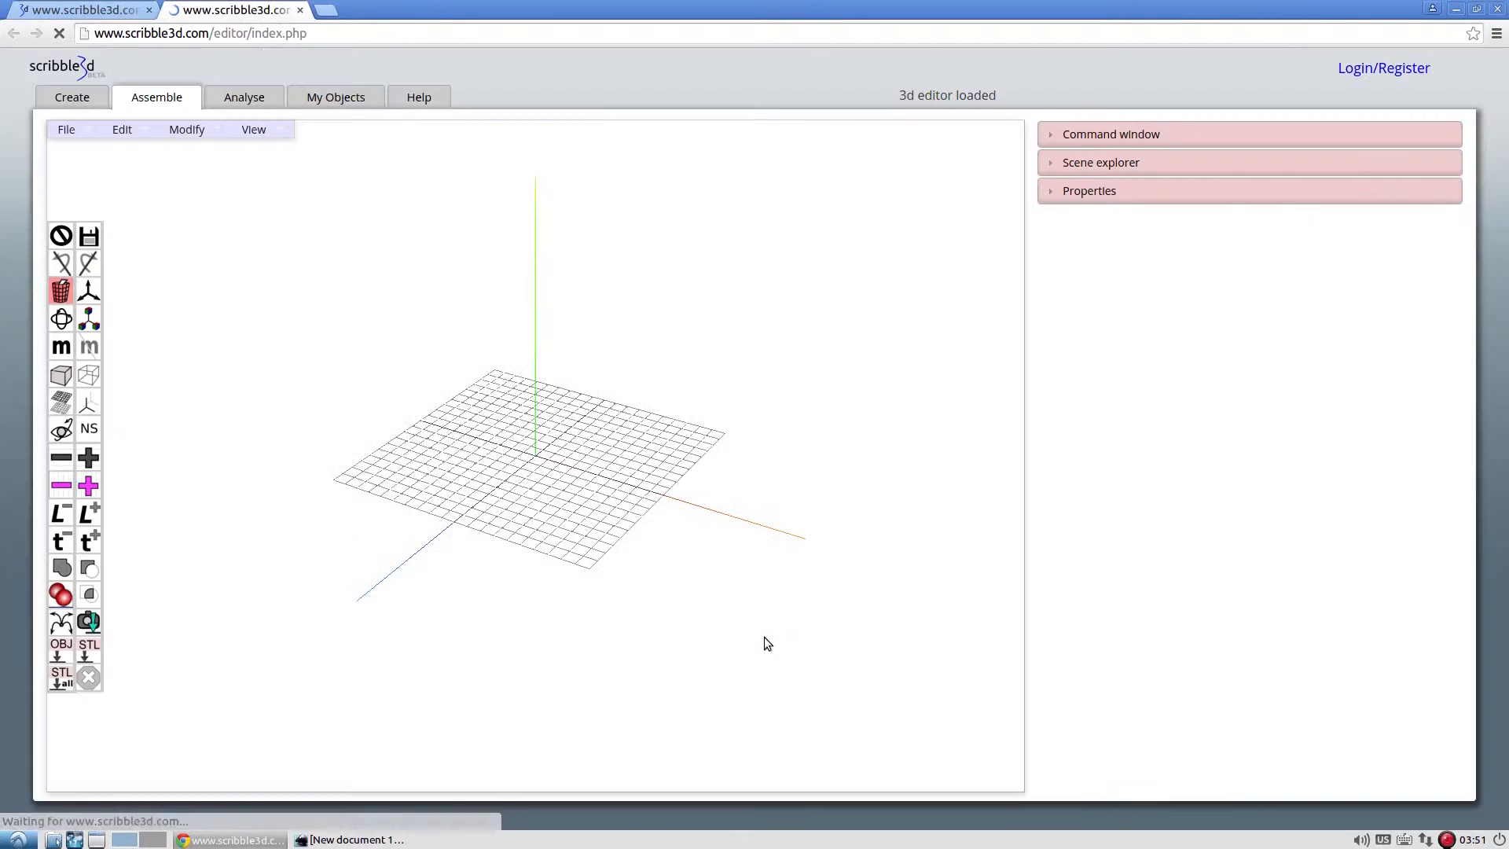
left_click(96, 104)
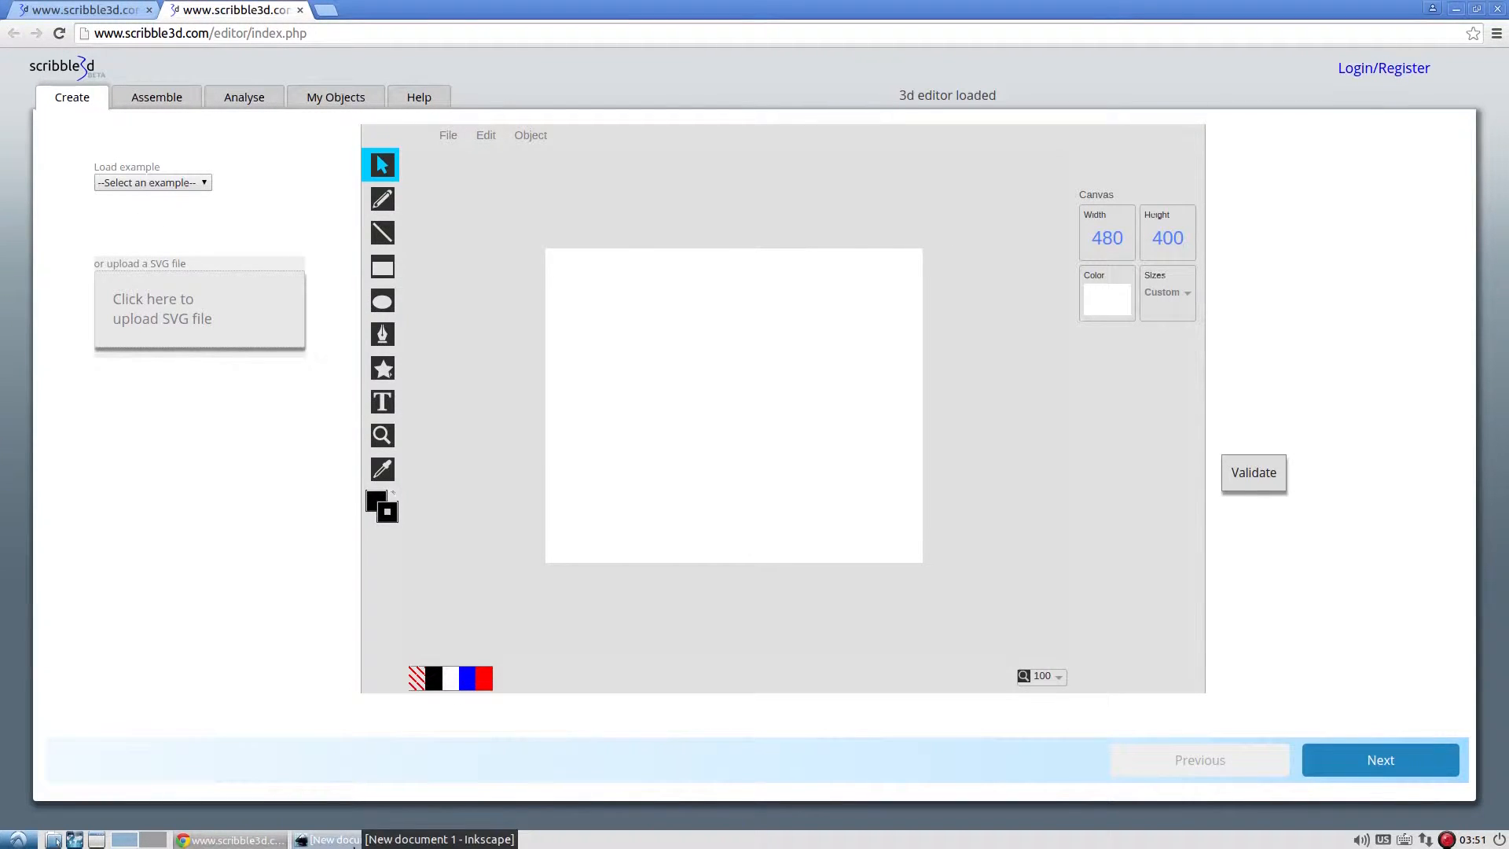
left_click(330, 839)
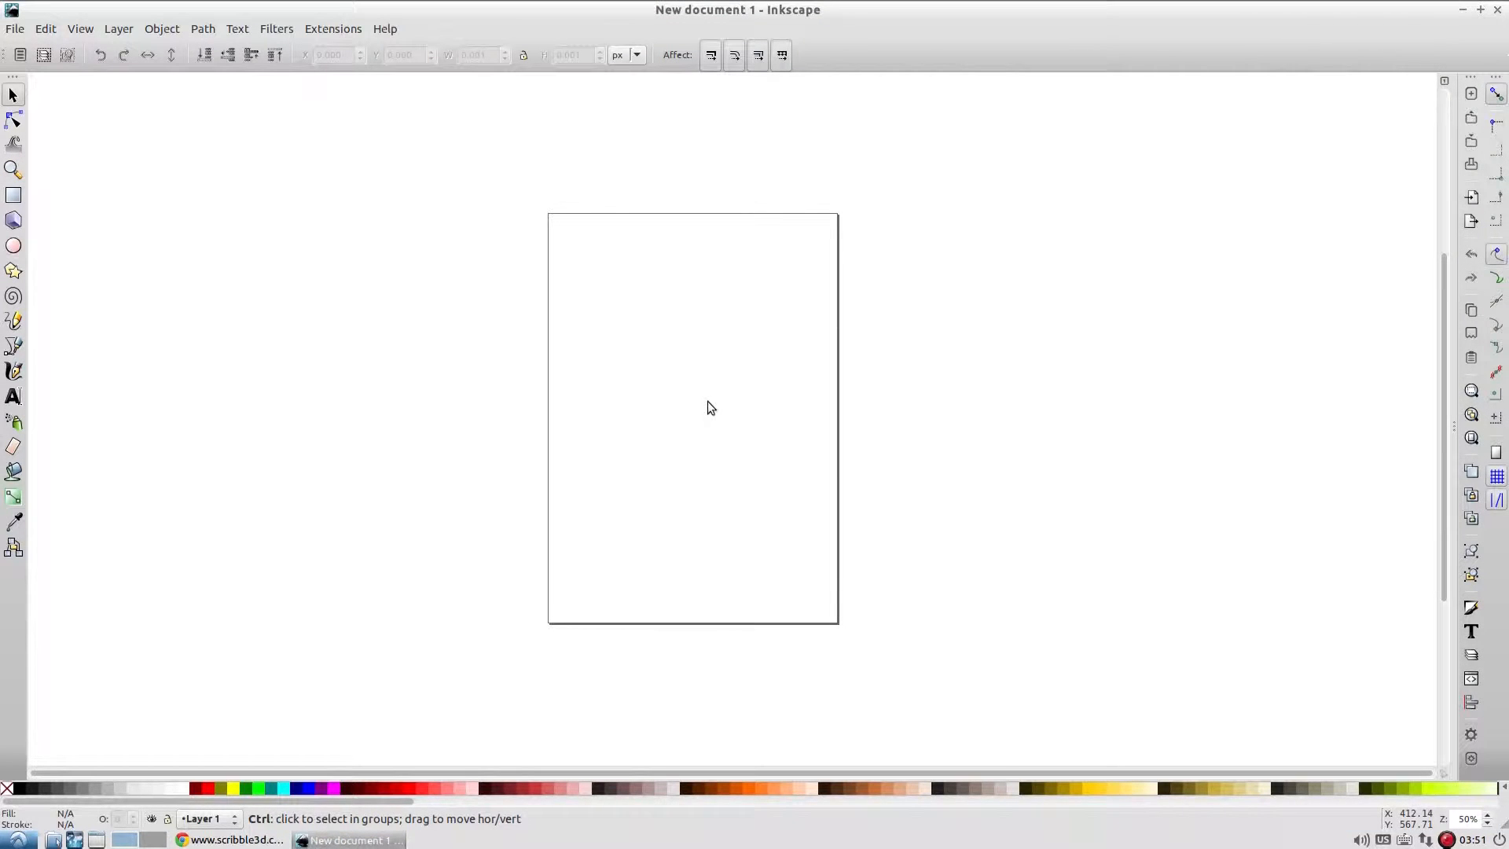
Draw a circle about 232 px across with a black stroke in the page's upper right area
left_click(14, 346)
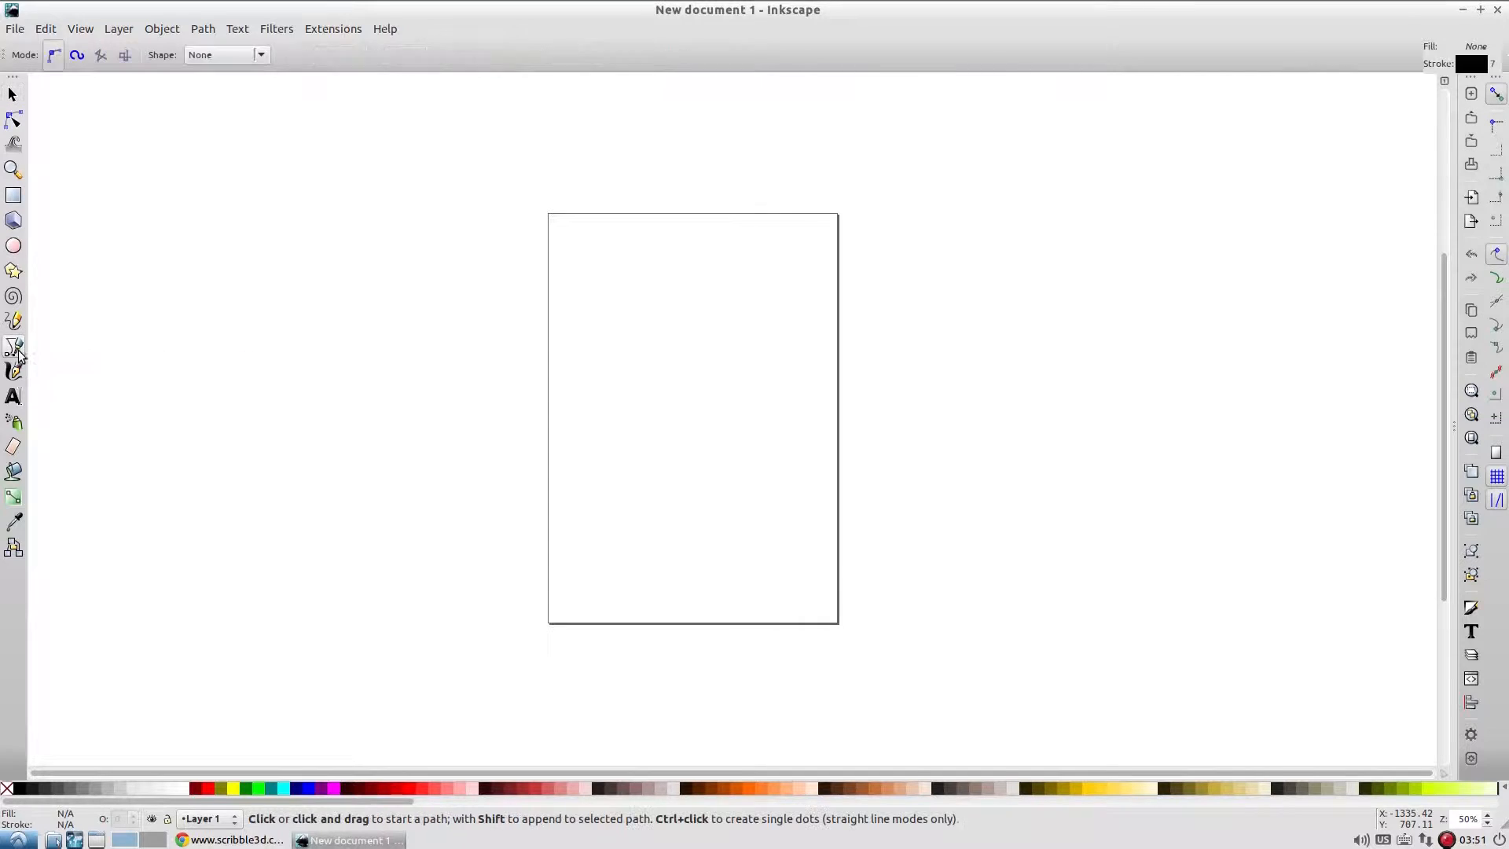
scroll(713, 358, "up", 1)
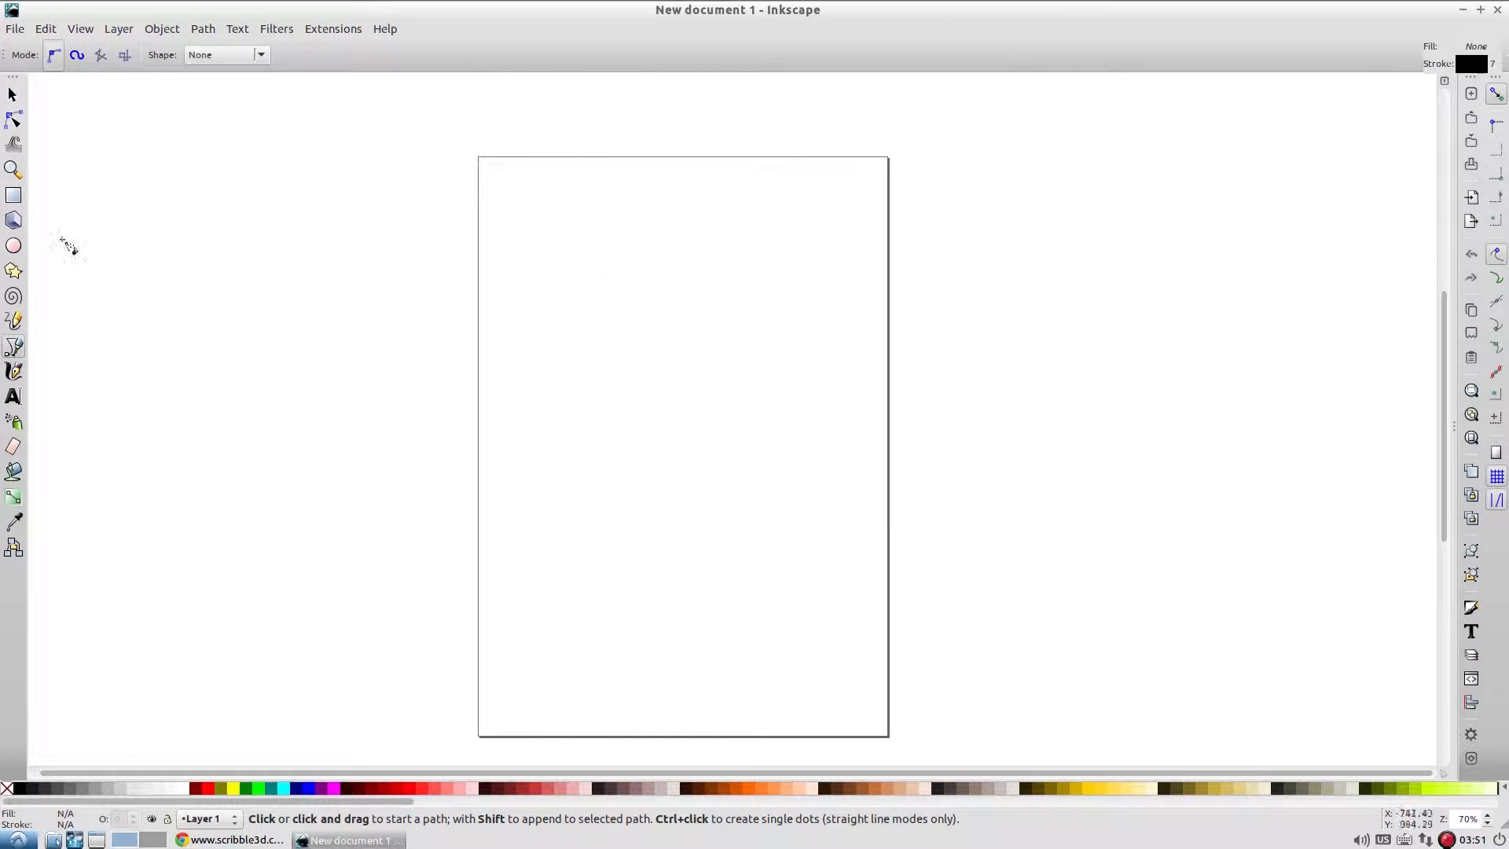
left_click(14, 246)
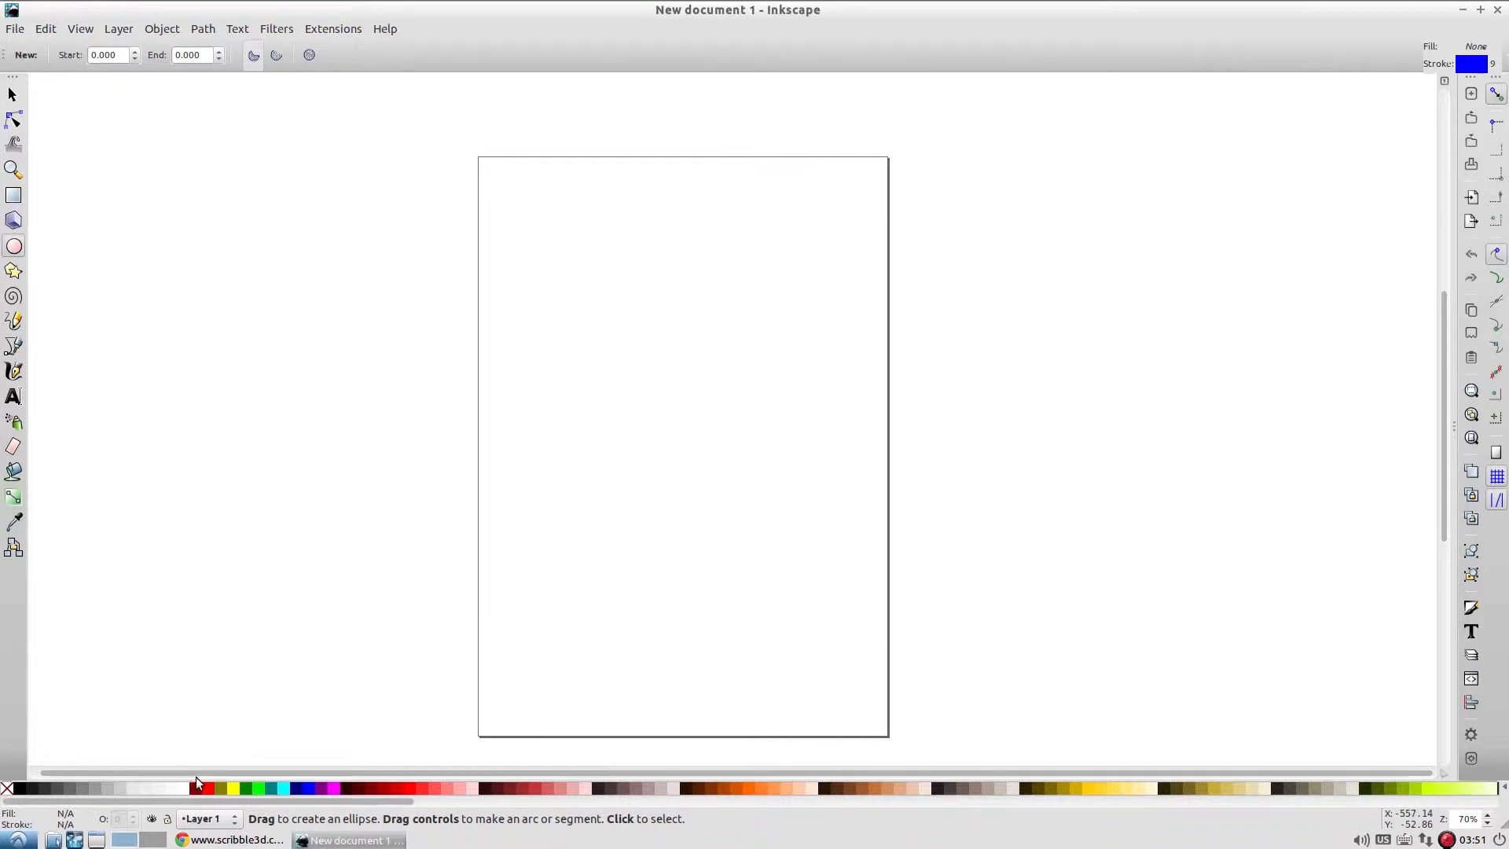
right_click(20, 788)
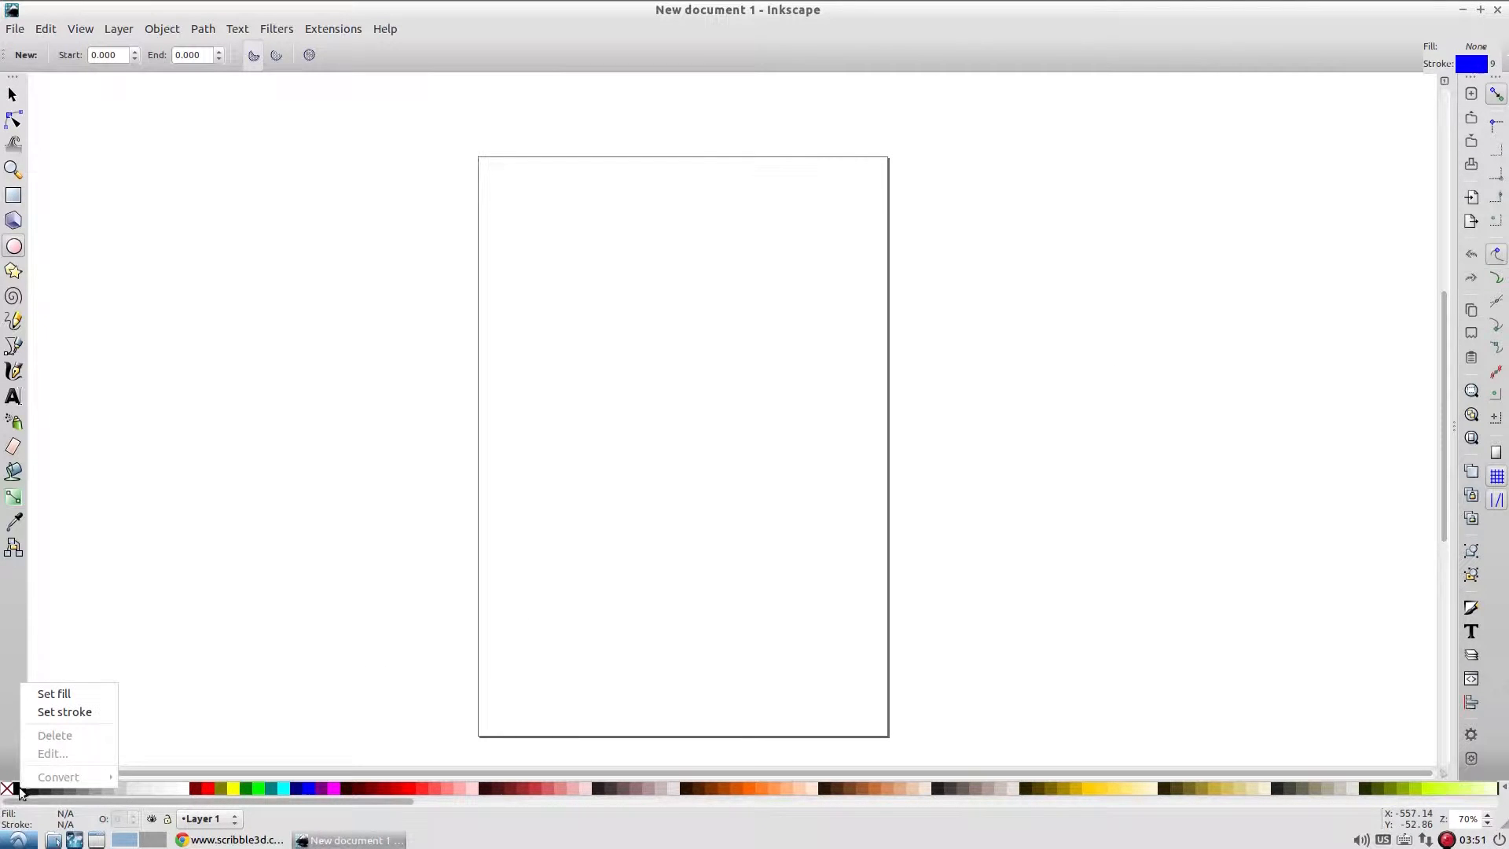
left_click(66, 713)
left_click_drag(717, 244, 847, 369)
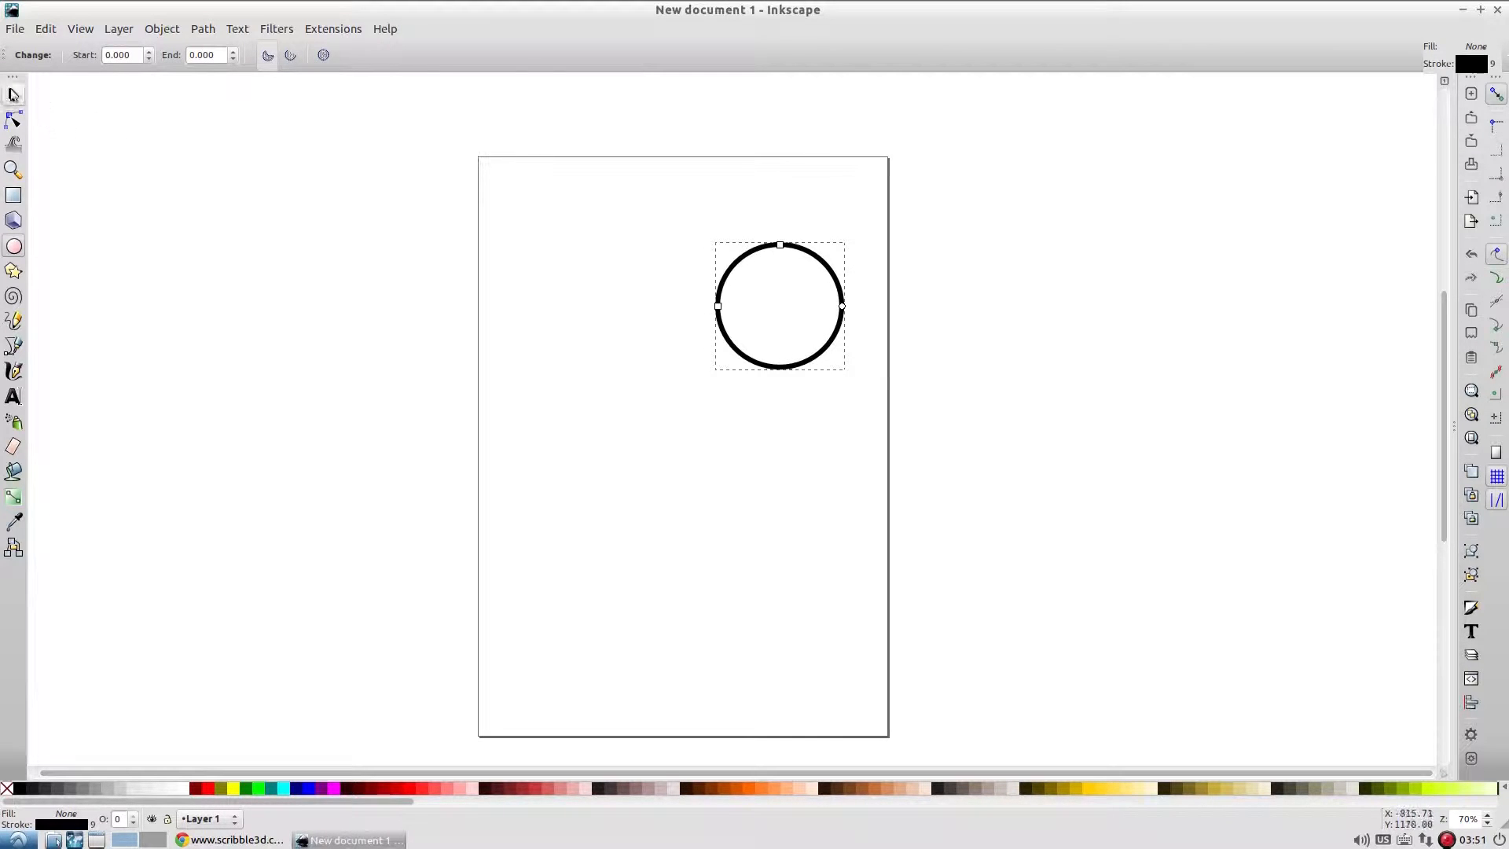
Set the circle's width and height to 200 px each and deselect it
left_click(13, 95)
double_click(470, 58)
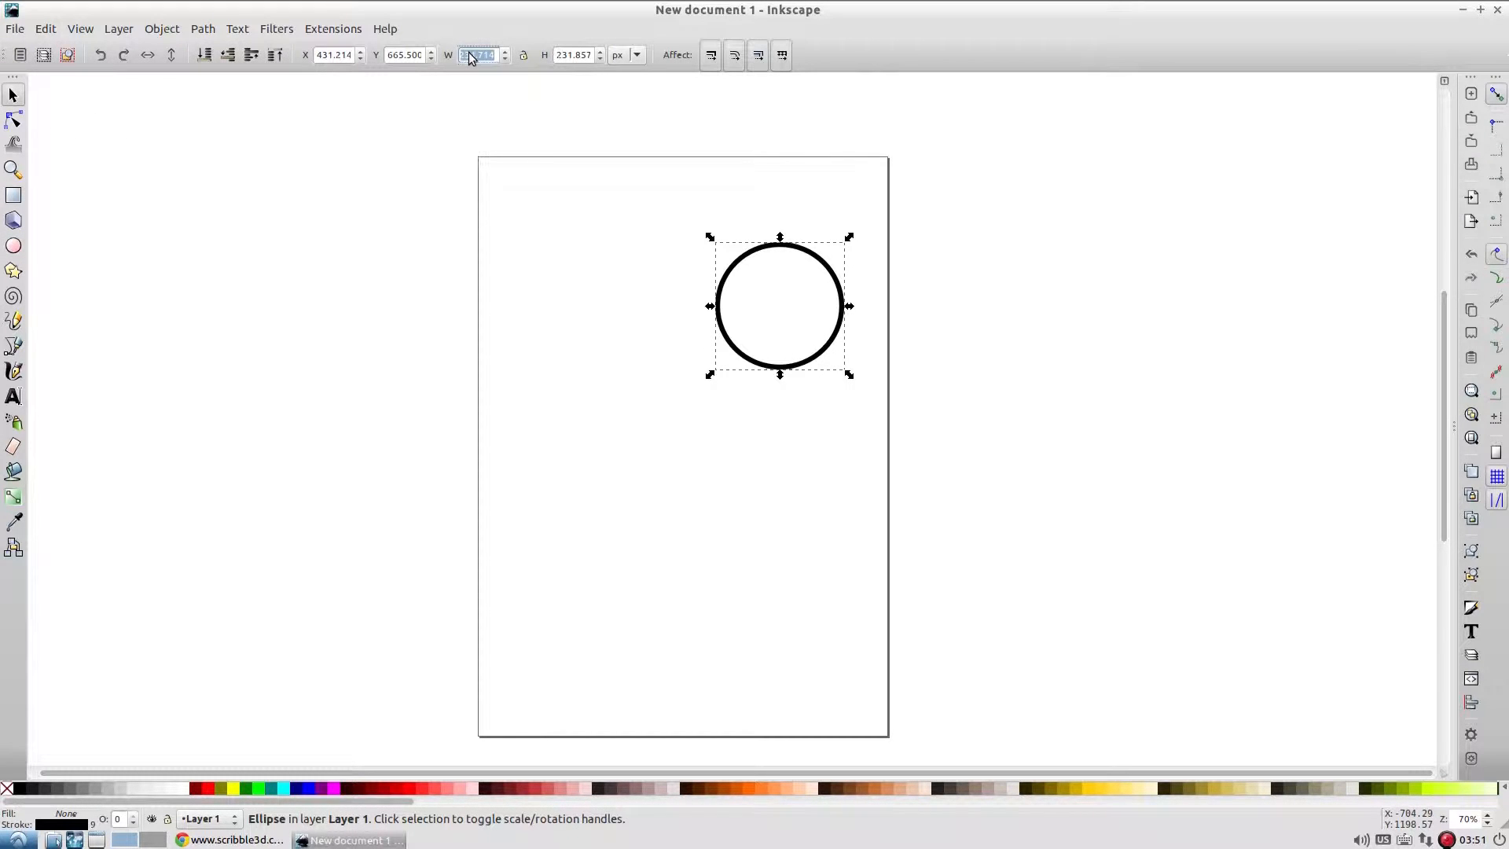
type("200")
key("Tab")
type("200")
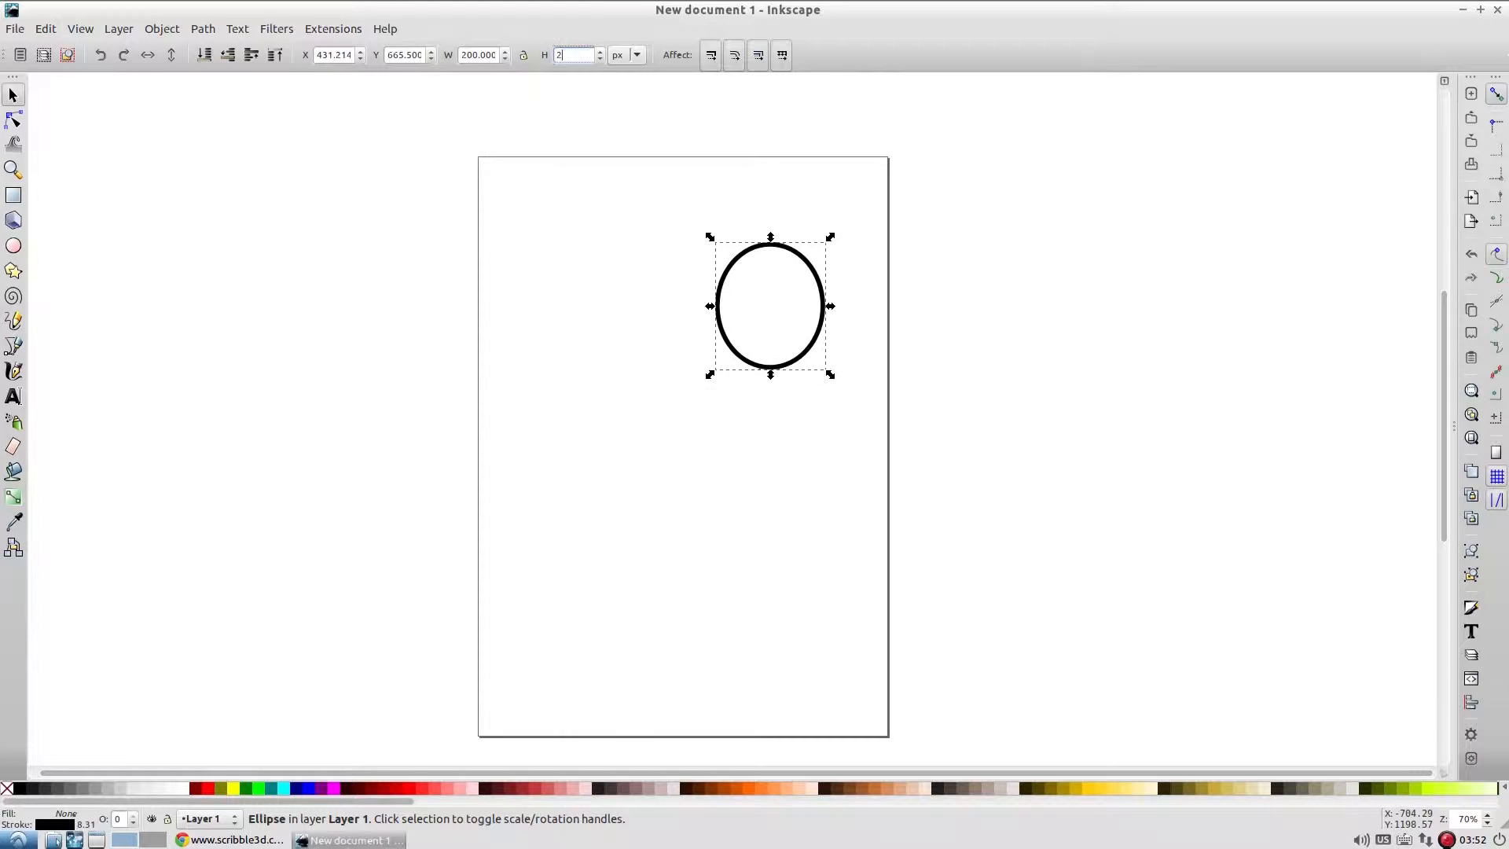
key("Return")
left_click(602, 270)
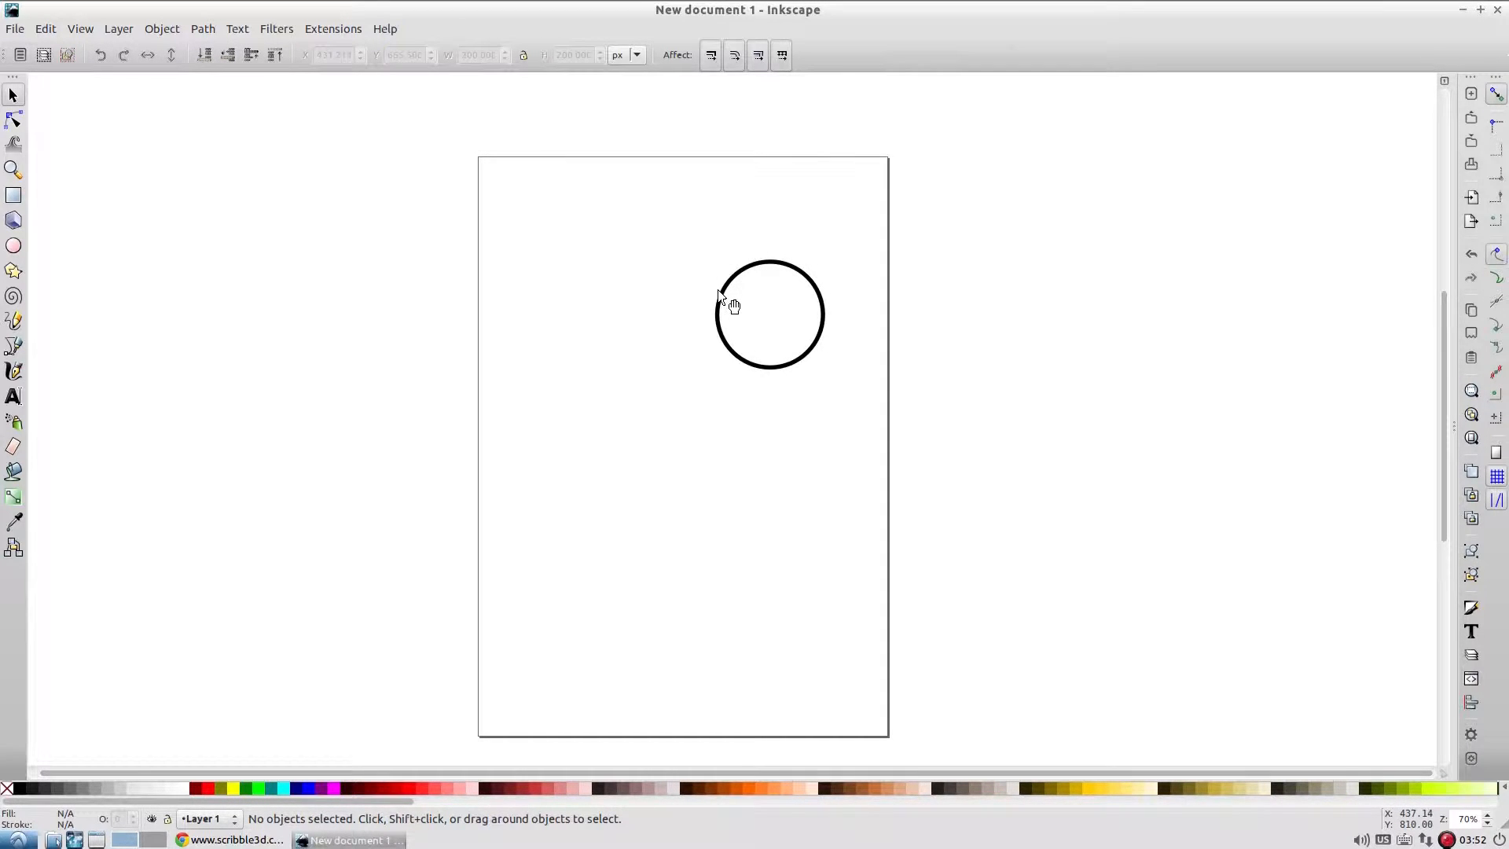
Draw a straight vertical line about 330 px long to the left of the circle with the Bezier tool
left_click(13, 346)
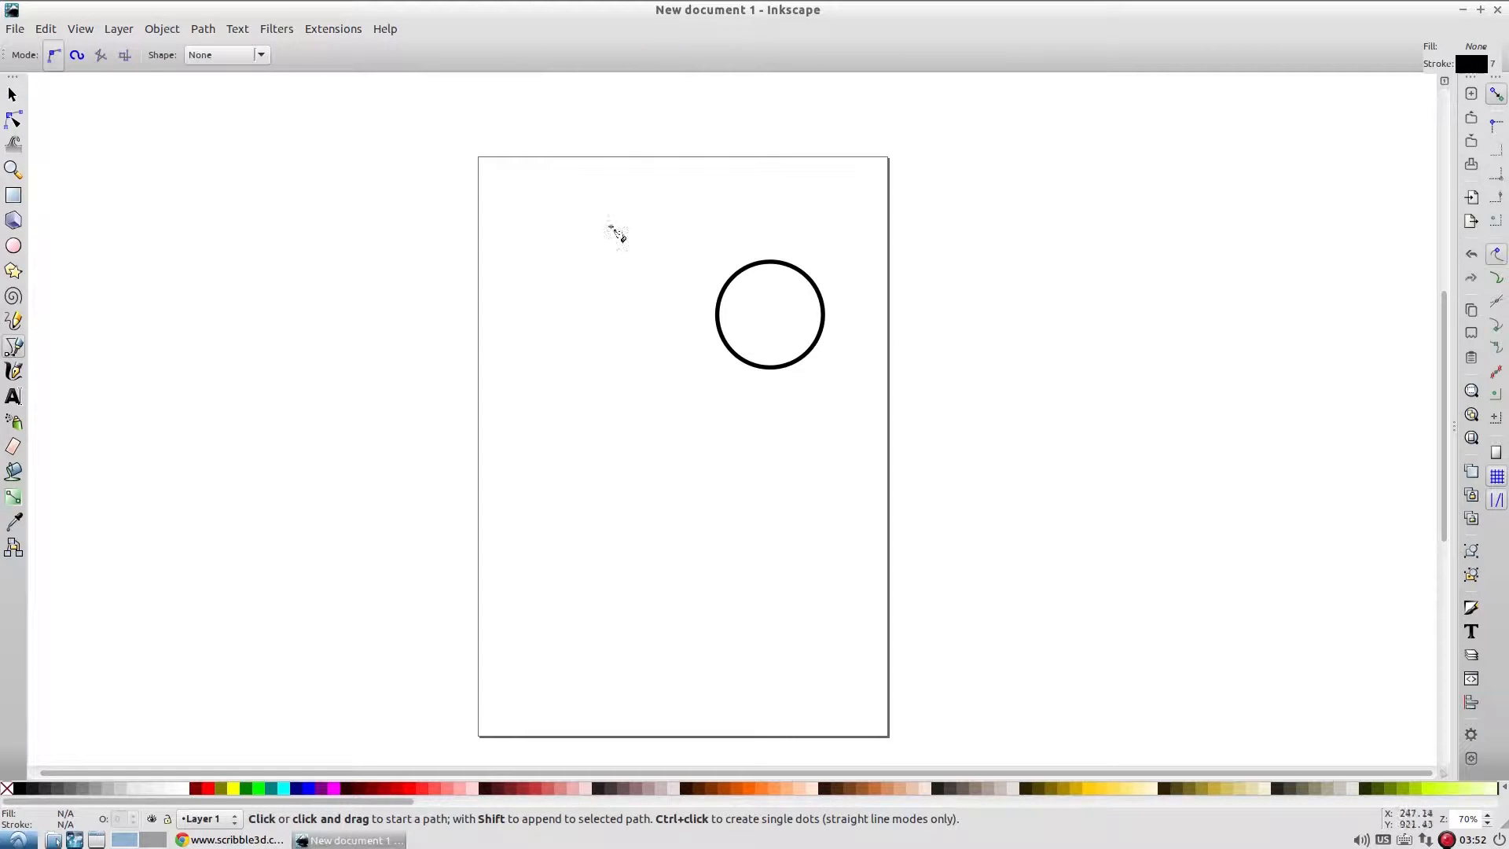
left_click(569, 208)
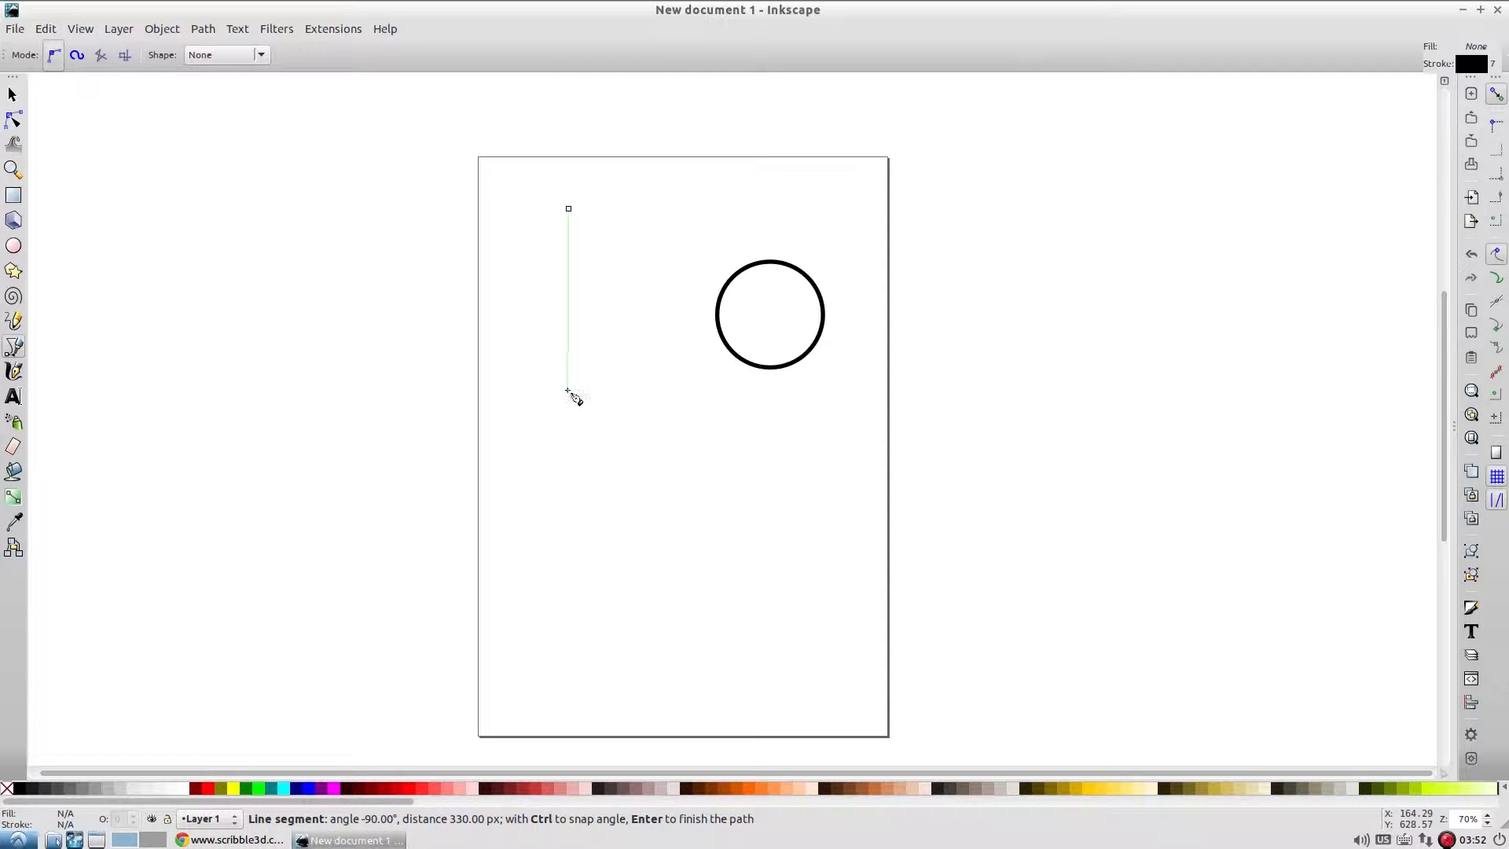
double_click(568, 391)
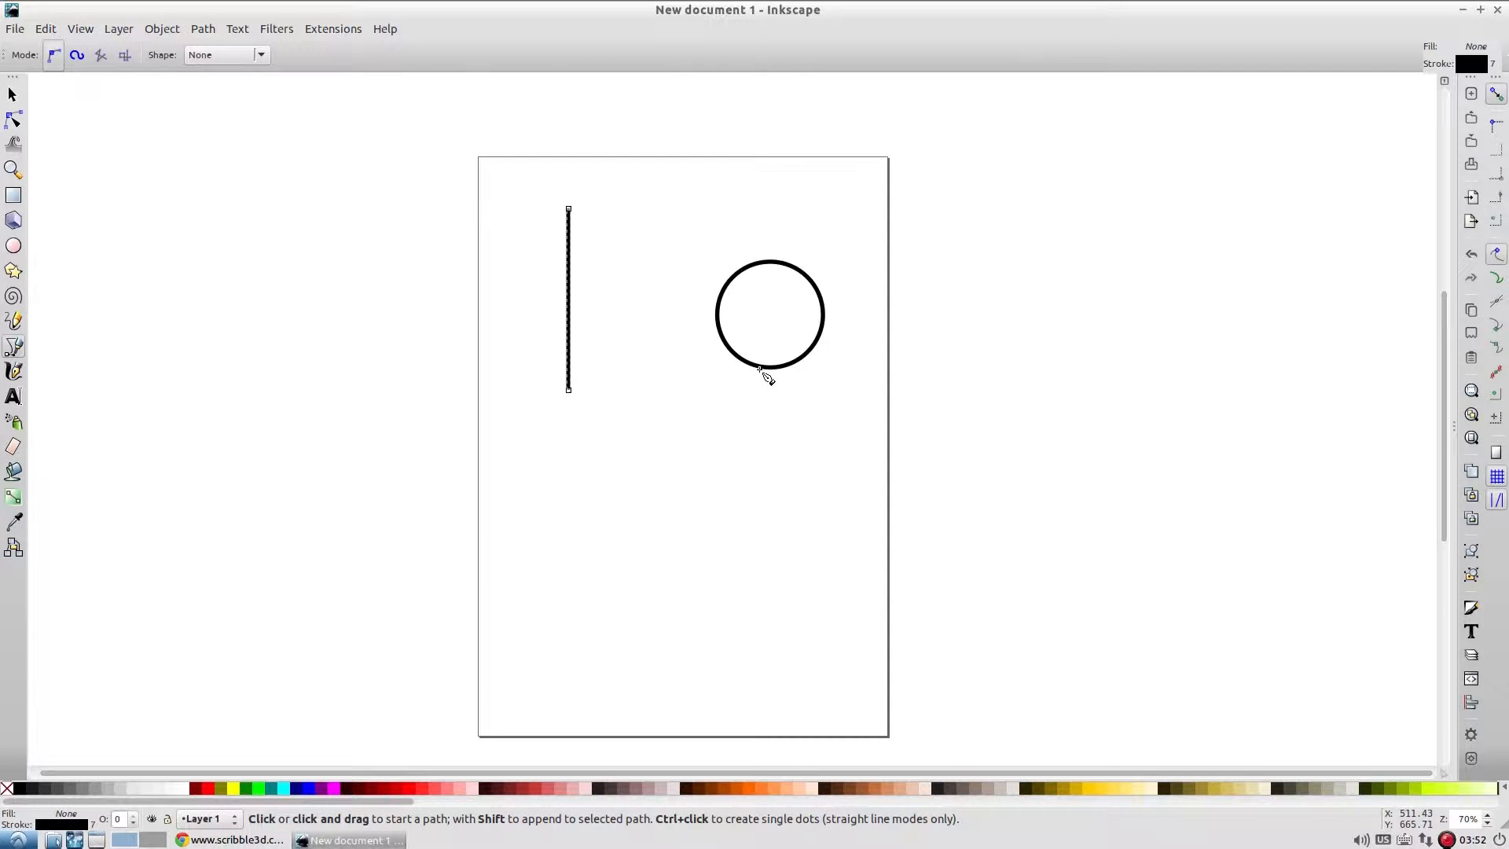
Move the circle up and to the left, and shift the vertical line slightly in the same direction
key("s")
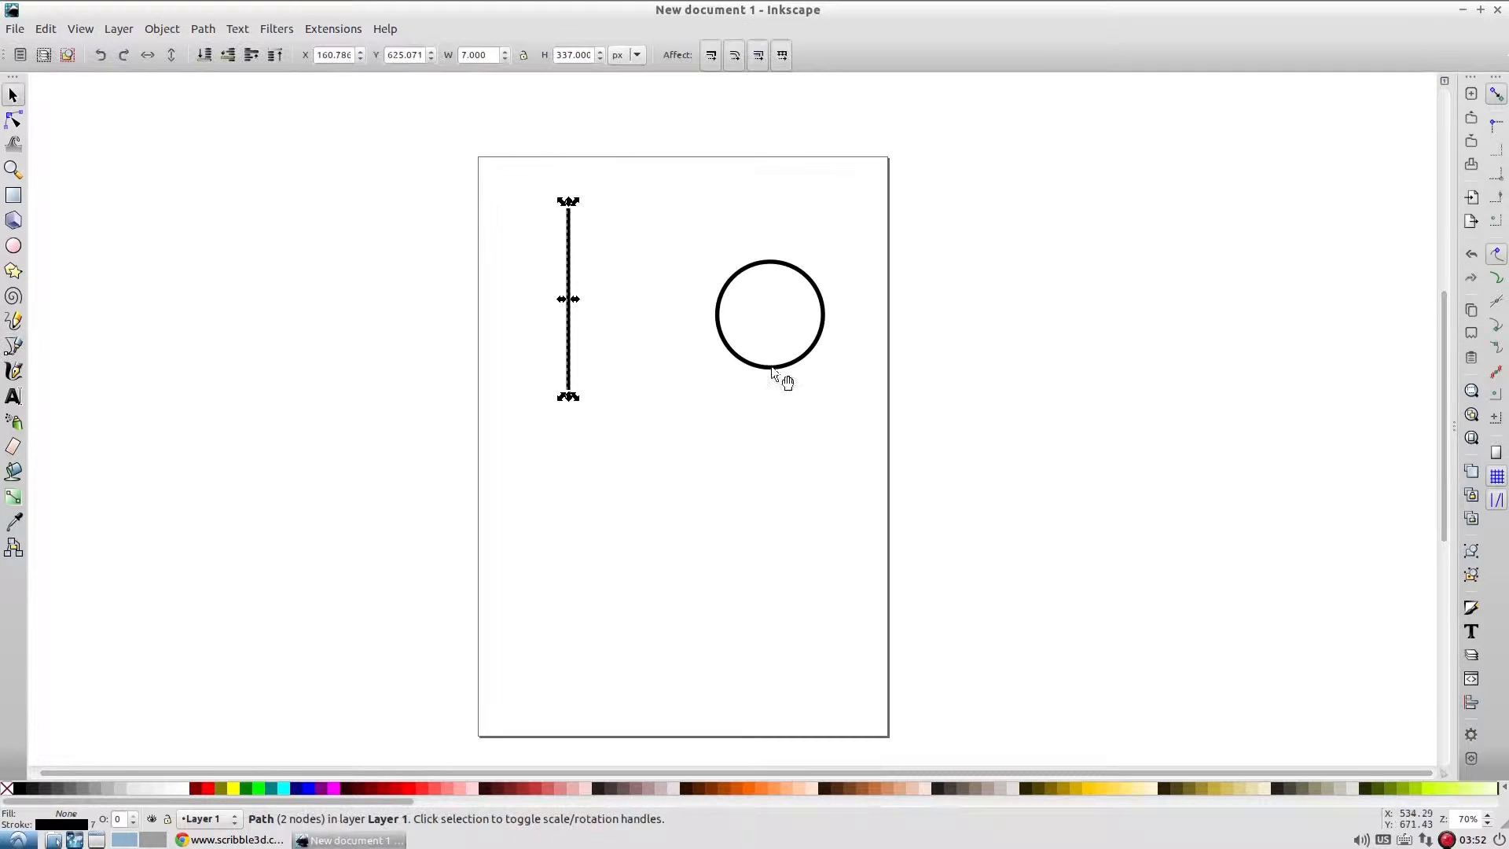
left_click_drag(766, 368, 746, 341)
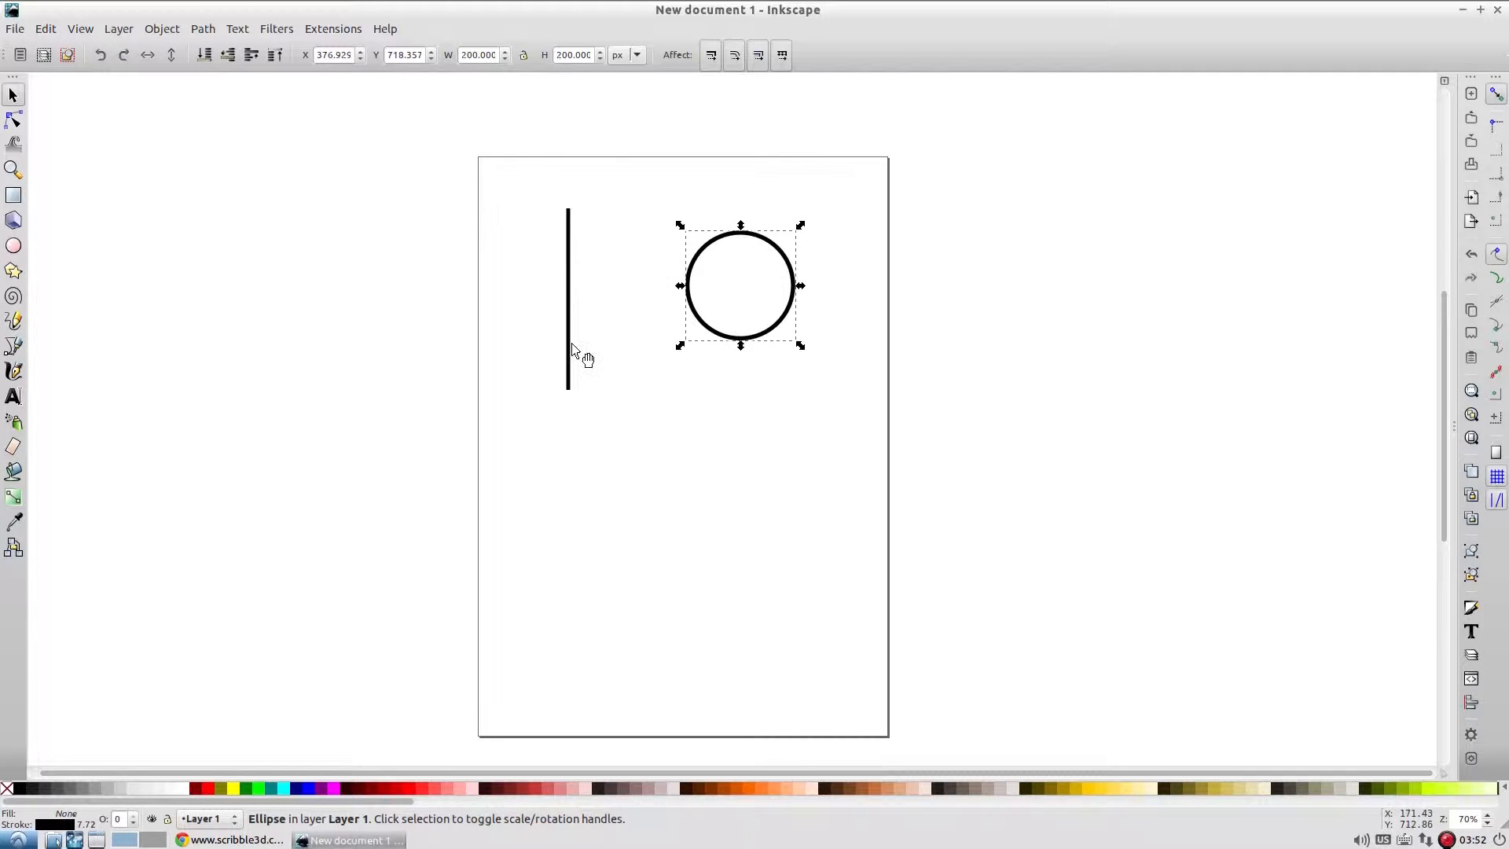
left_click_drag(571, 347, 564, 341)
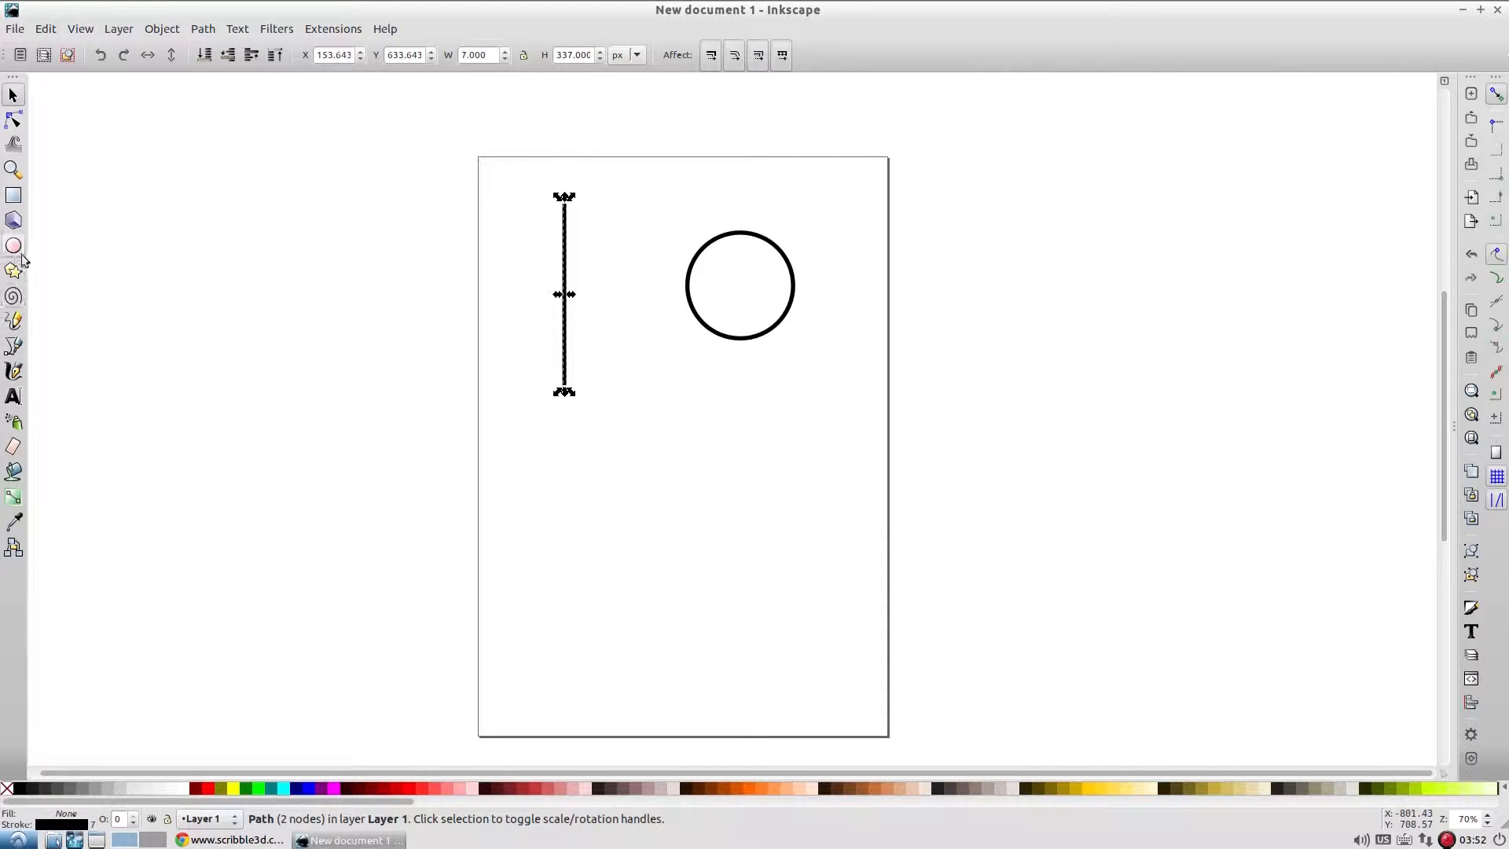
Draw a closed triangle about 284 px wide and 280 px high below the circle with the Bezier tool
left_click(13, 346)
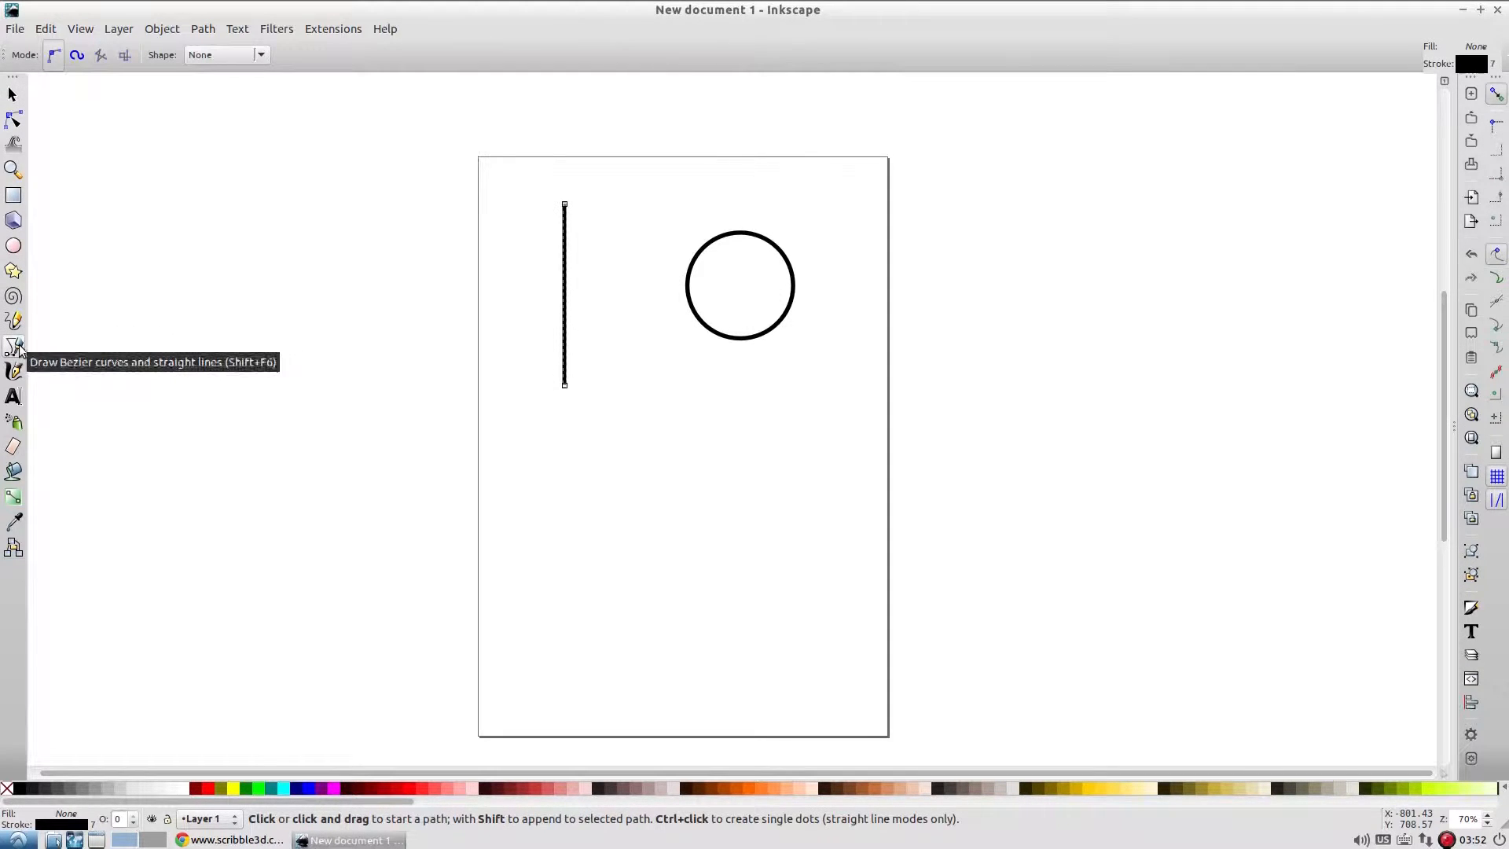
left_click(724, 426)
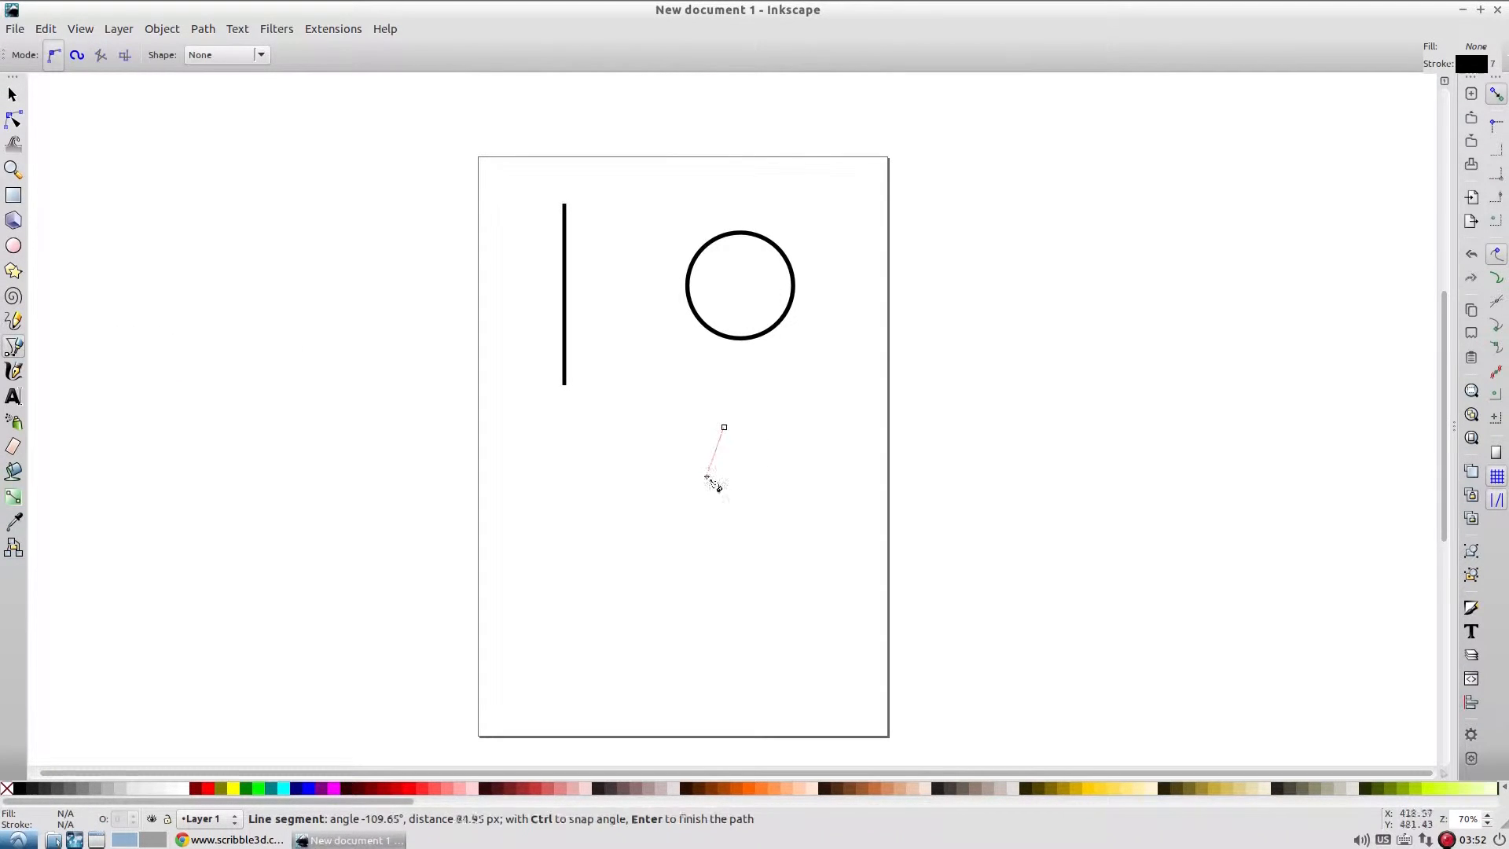
left_click(653, 577)
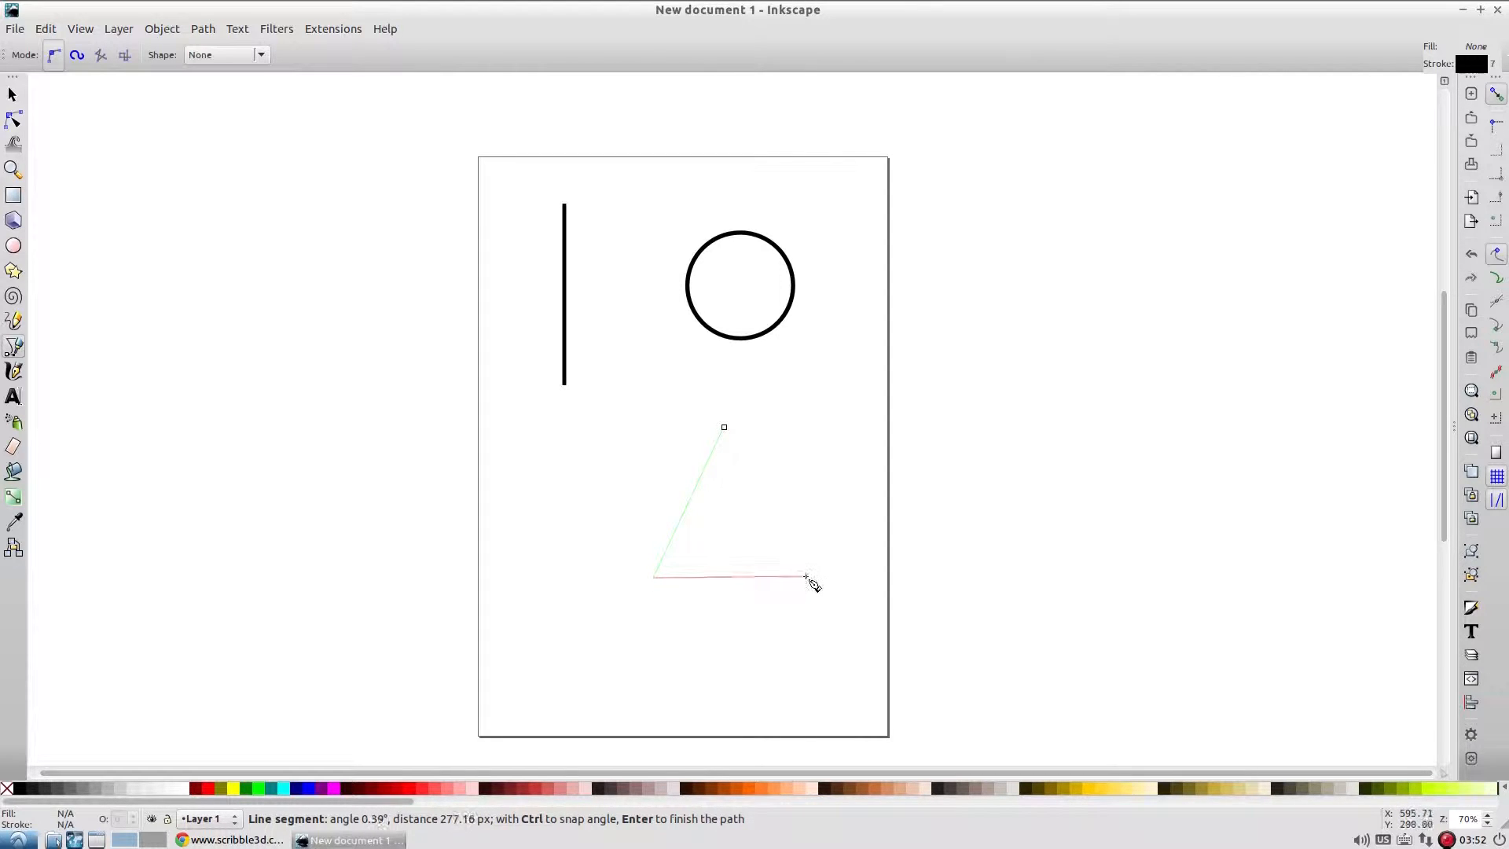
left_click(806, 577)
left_click(724, 427)
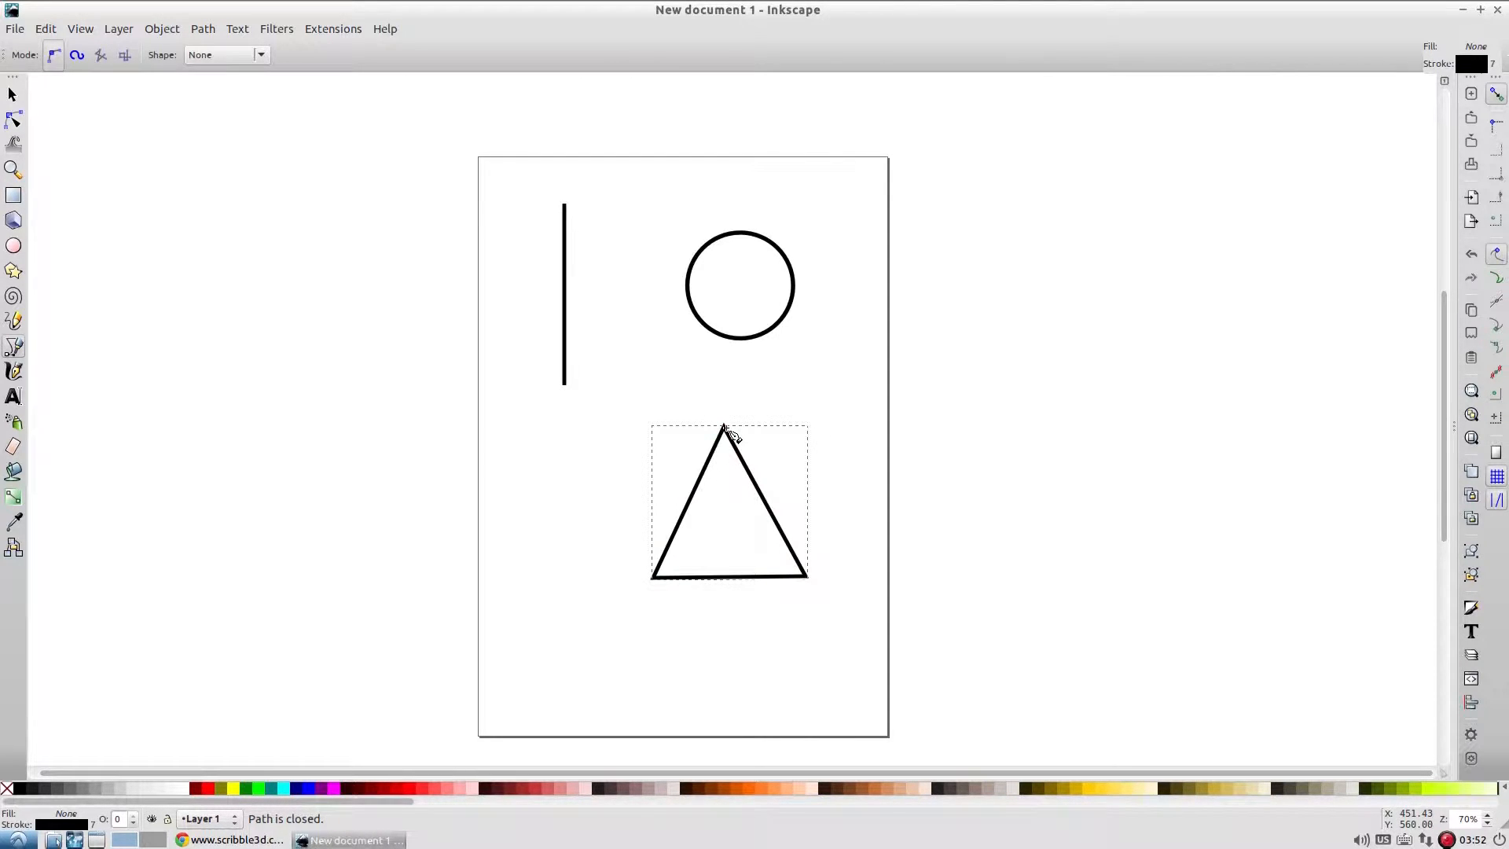
Move the triangle's apex node slightly right and up to centre it over the base
key("F1")
key("F2")
left_click_drag(724, 427, 728, 425)
key("F1")
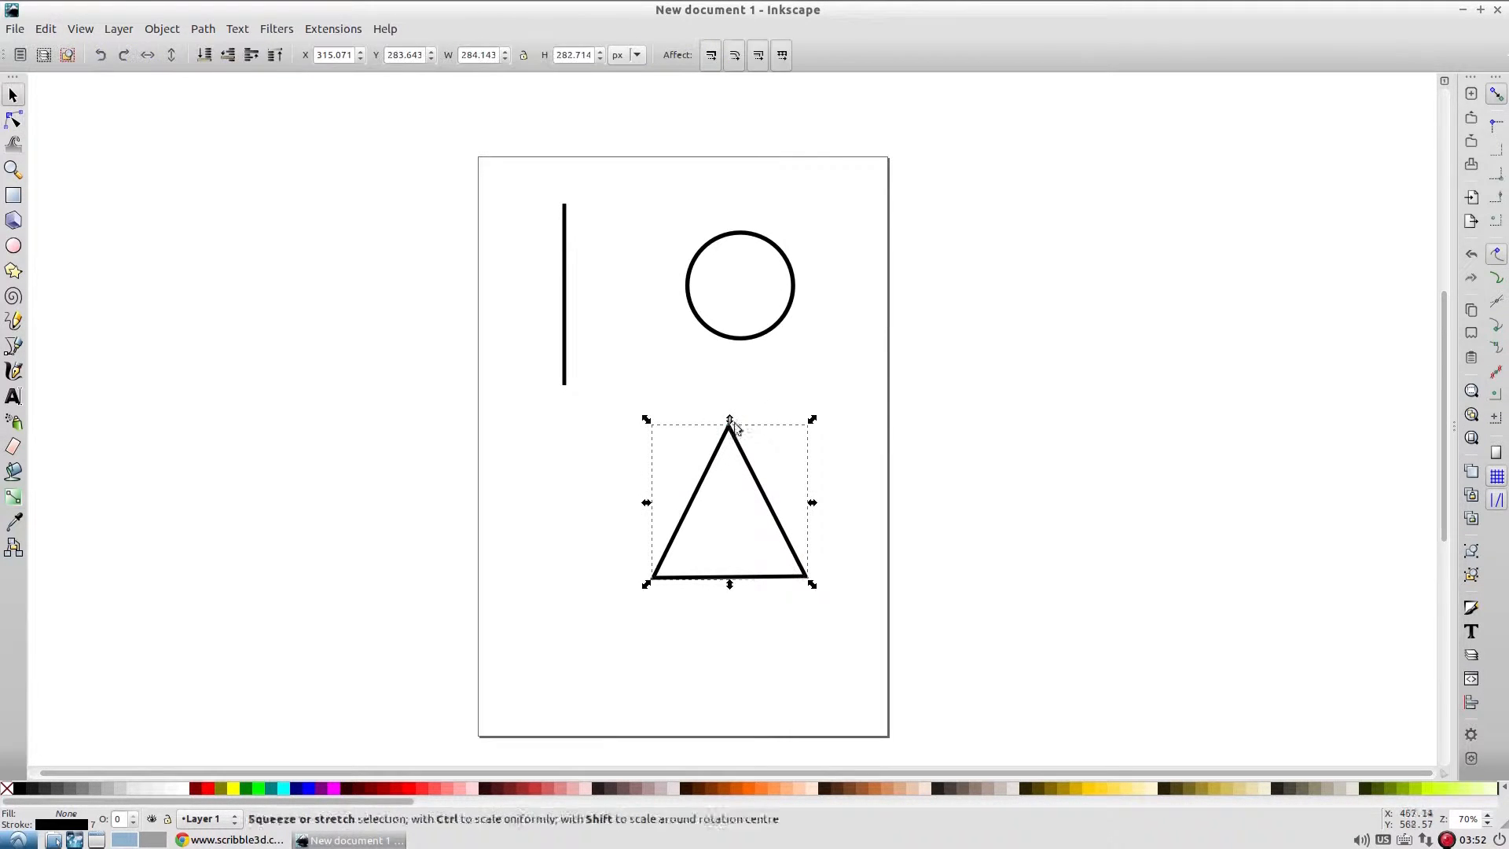
left_click(759, 385)
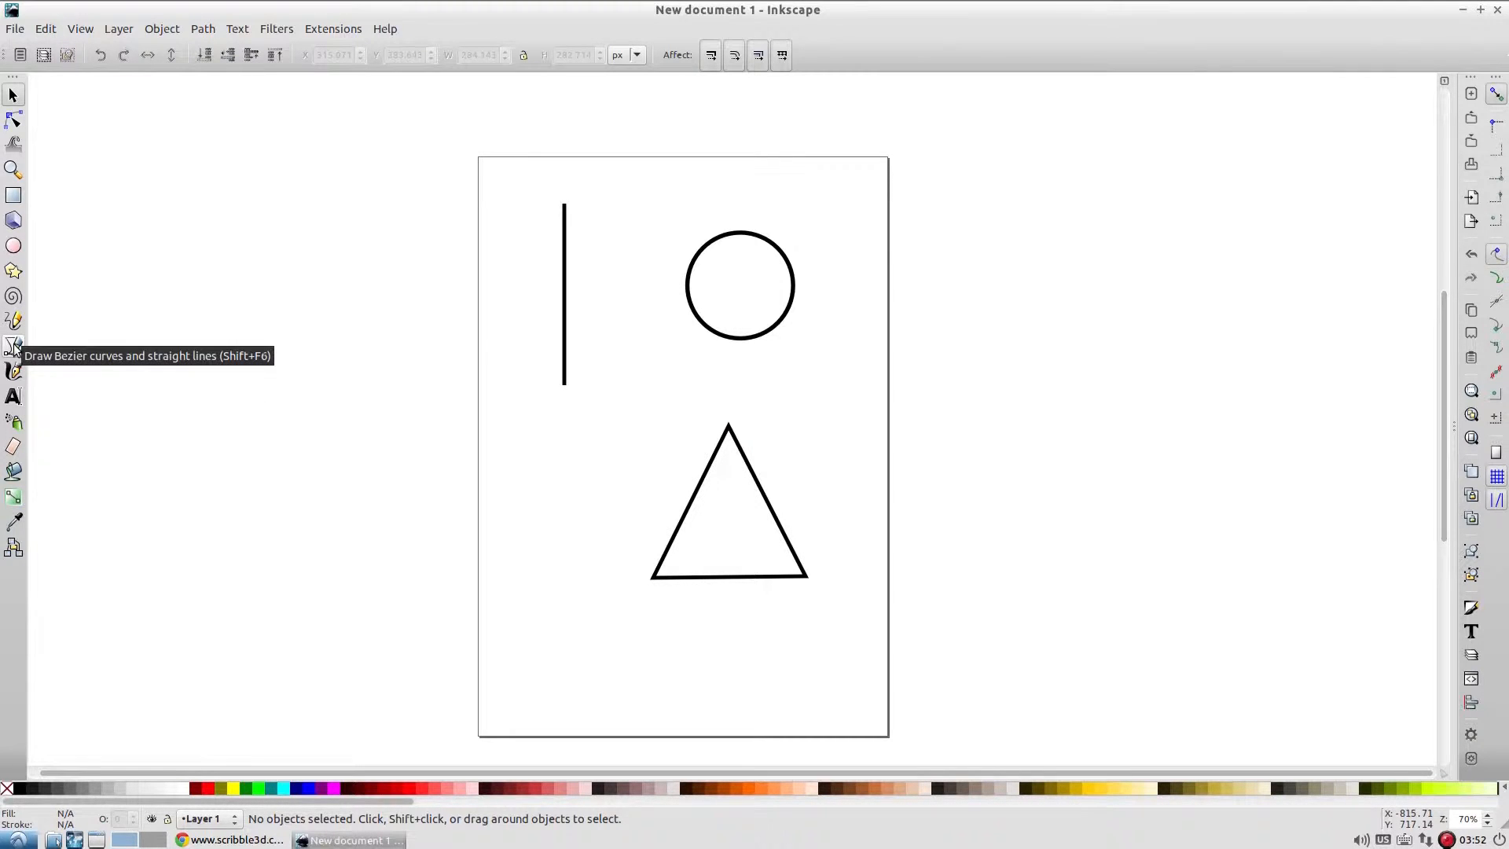
Place a copy of the vertical line through the triangle's apex and base, and lengthen it at both ends to about 389 px
left_click(566, 335)
key("ctrl+c")
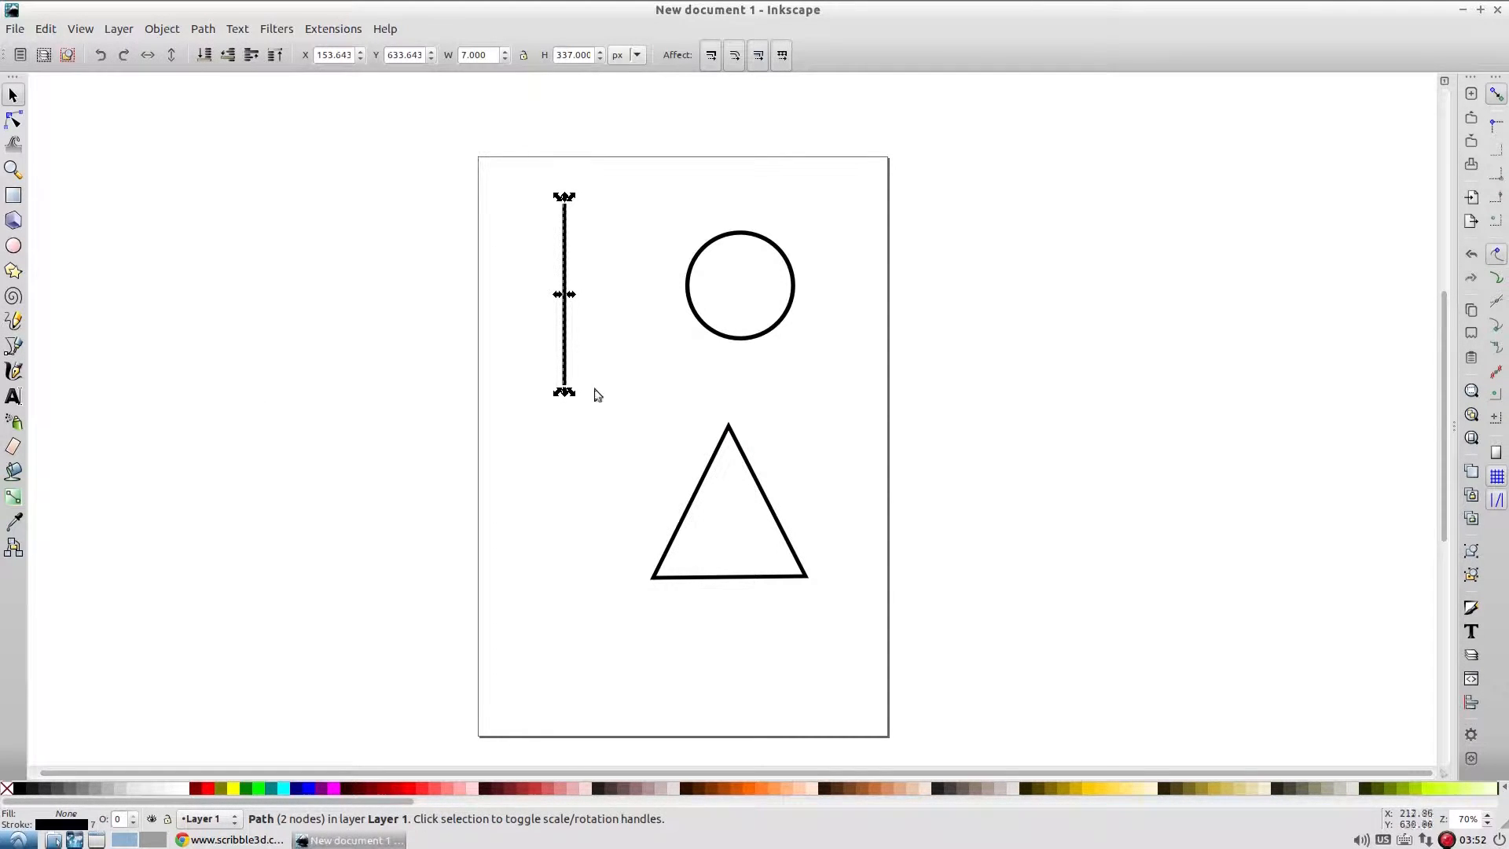
key("ctrl+v")
left_click_drag(595, 349, 731, 464)
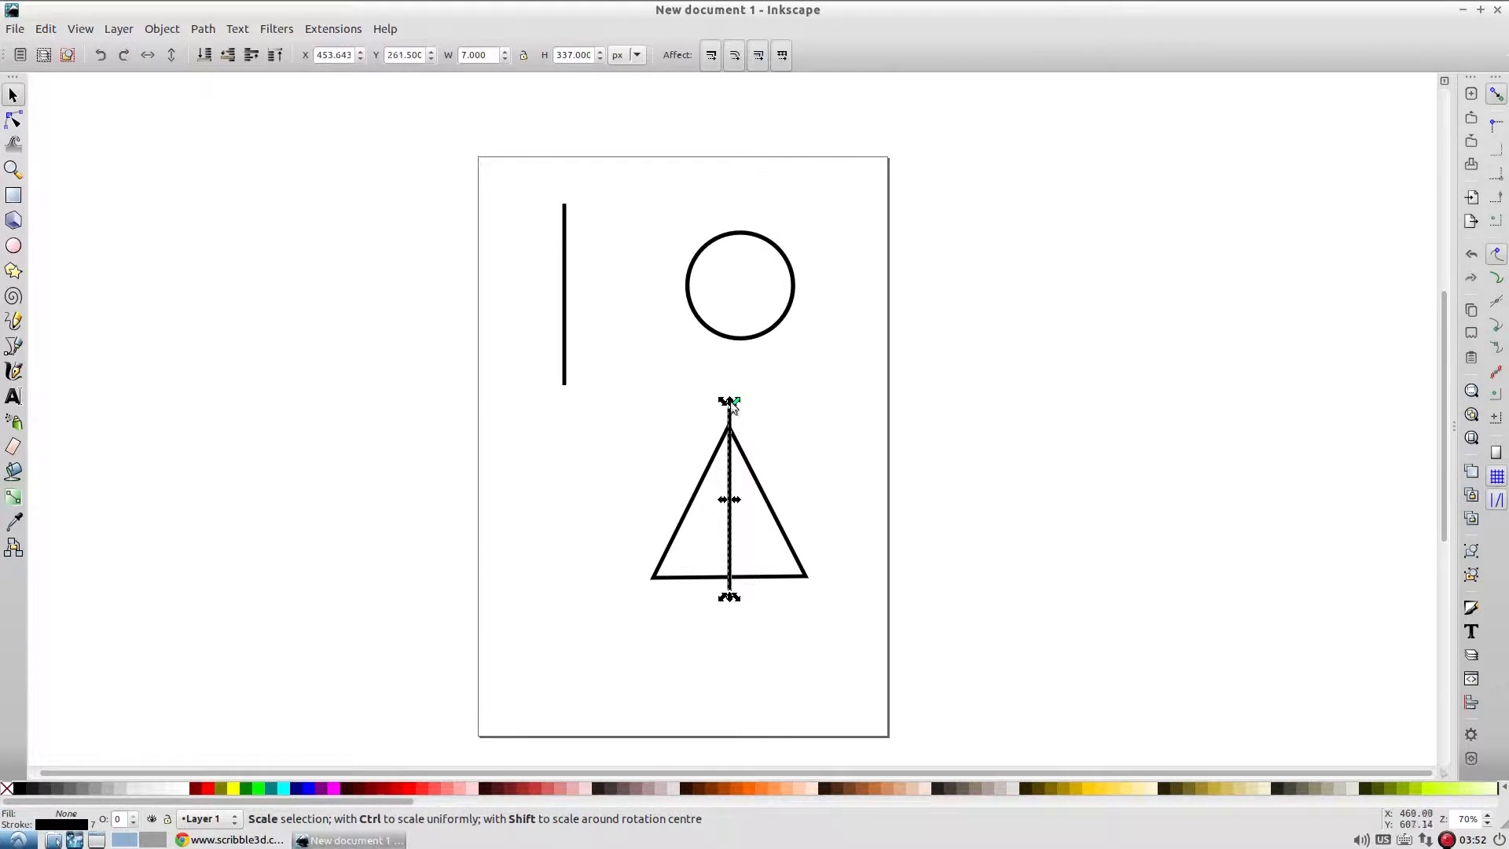
left_click_drag(730, 402, 731, 391)
left_click_drag(729, 600, 720, 616)
left_click(823, 446)
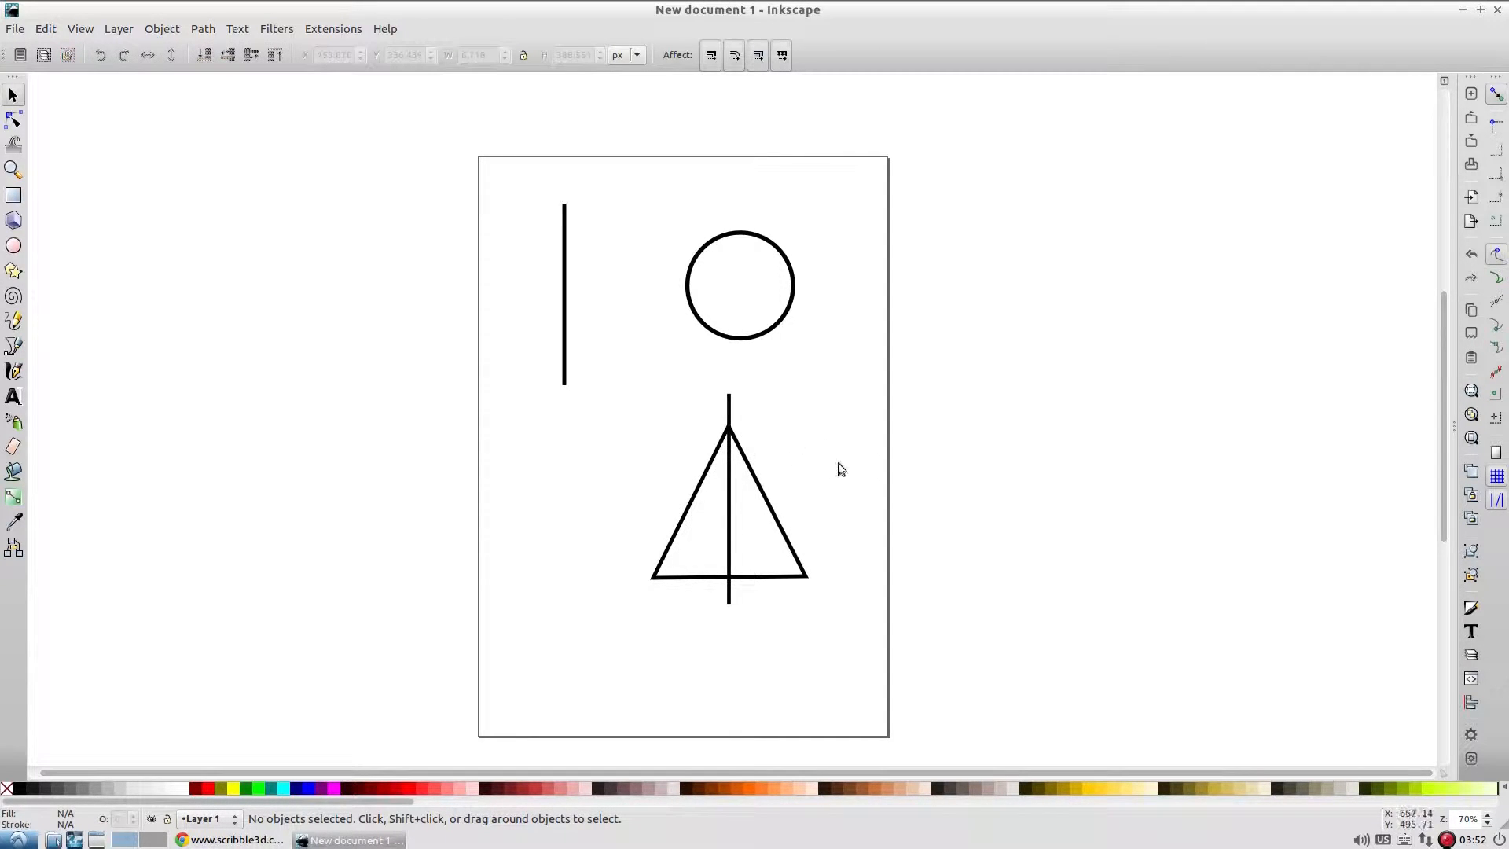
Move the triangle up slightly to centre it along the vertical line running through it
left_click(780, 510)
left_click_drag(786, 511, 781, 498)
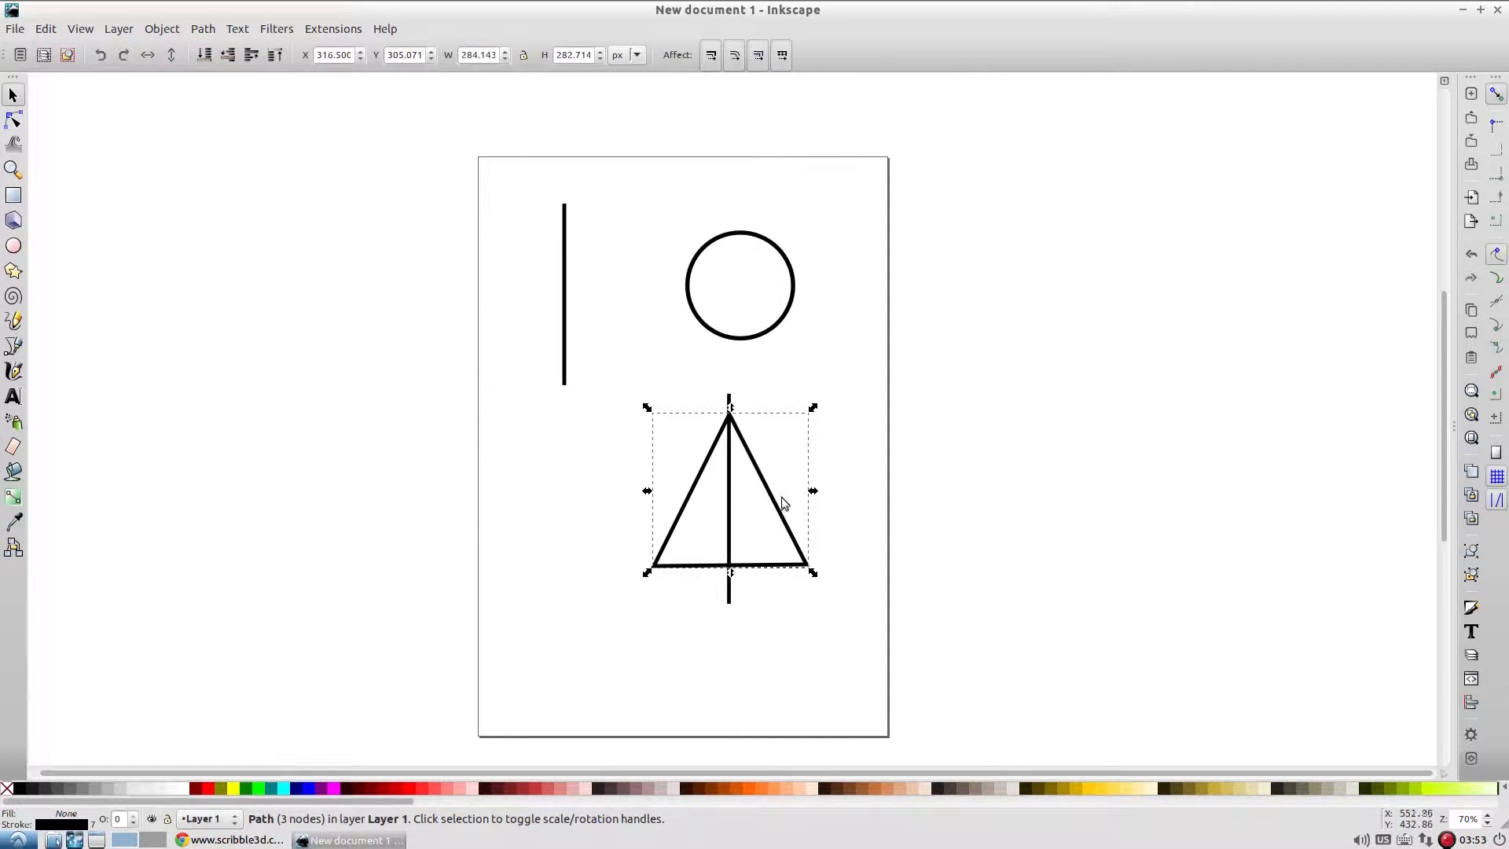
left_click(729, 597)
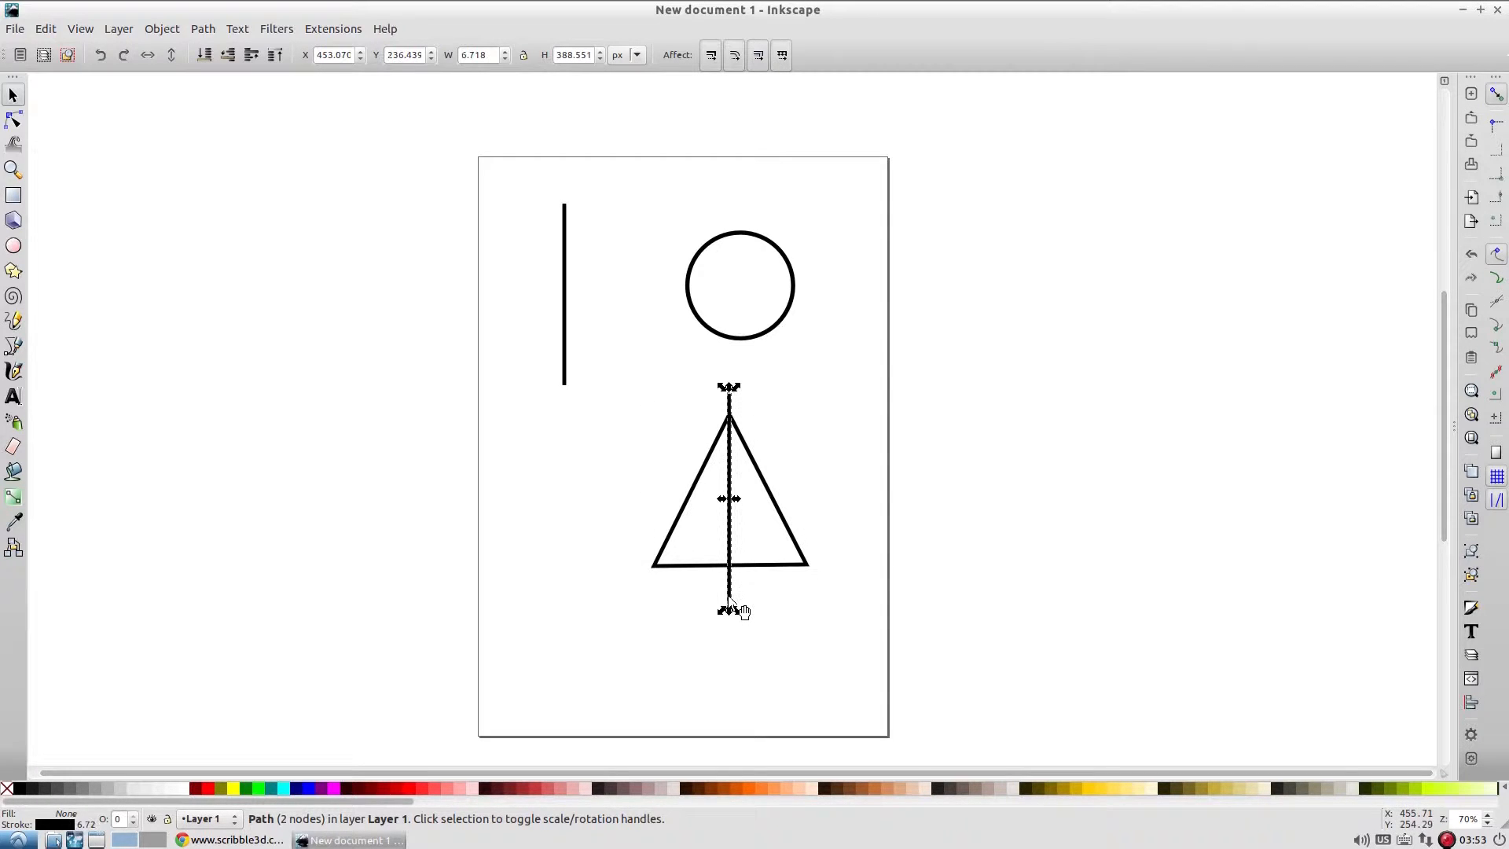
left_click(779, 601)
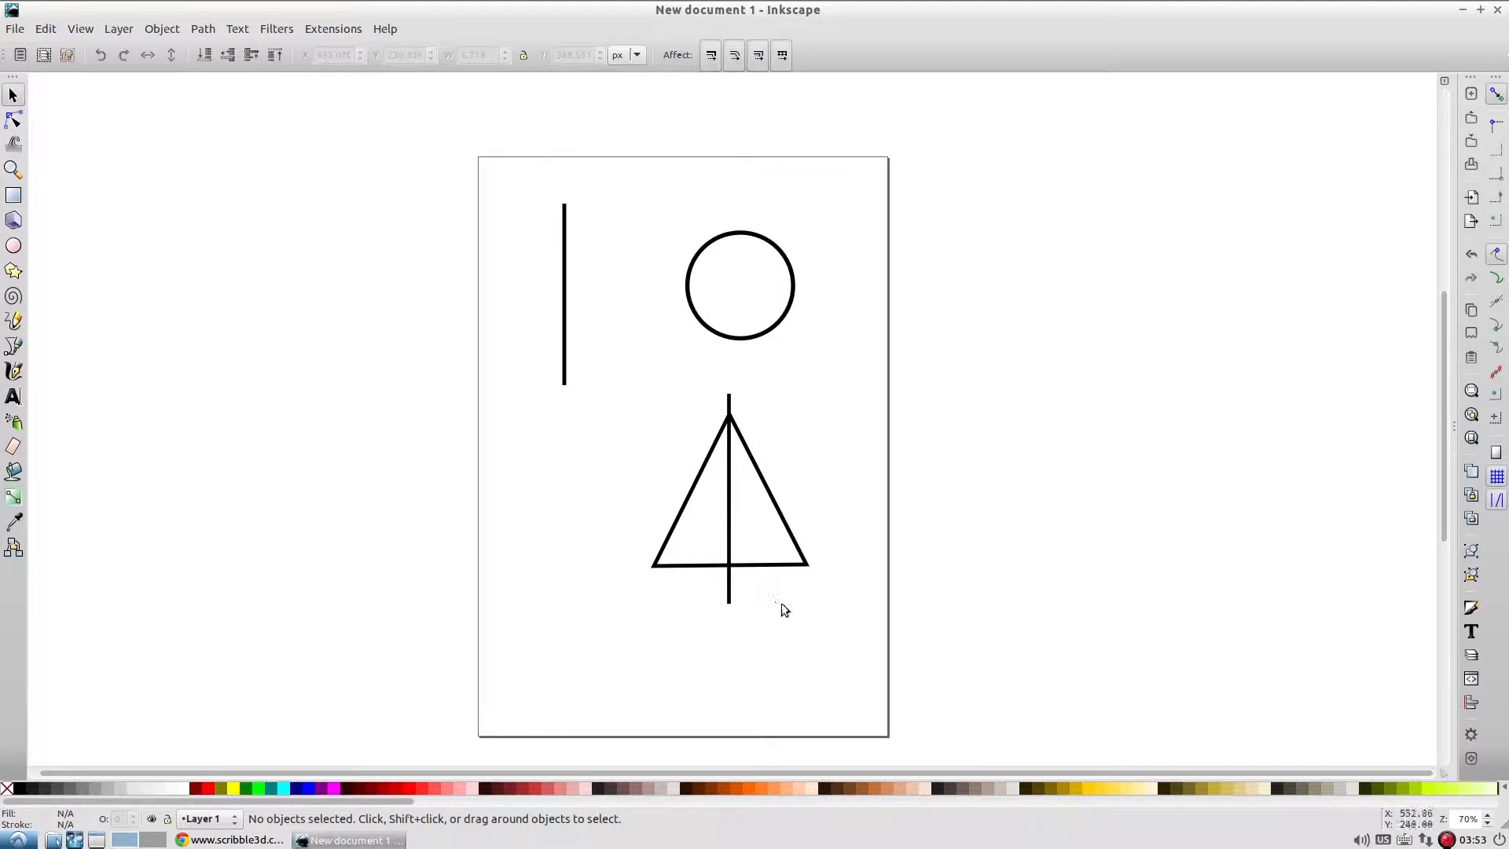
Draw a freehand closed loop around the left vertical line and freehand curves from inside it into the circle and the triangle
left_click(15, 322)
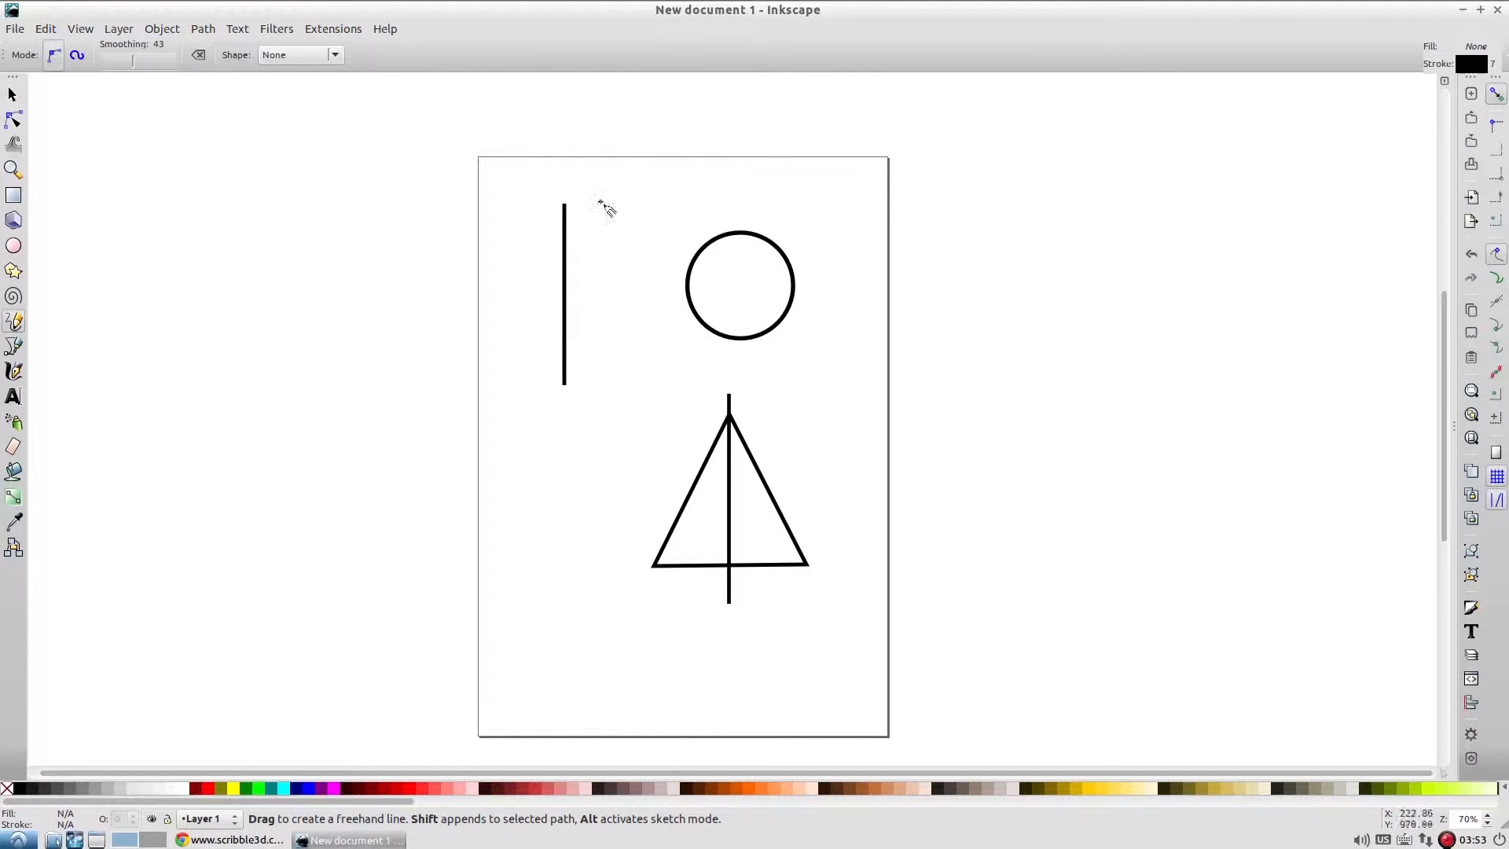
mouse_move(592, 187)
left_mouse_down()
mouse_move(528, 193)
mouse_move(512, 244)
mouse_move(524, 403)
mouse_move(580, 437)
mouse_move(634, 405)
mouse_move(655, 312)
mouse_move(643, 252)
mouse_move(594, 189)
left_mouse_up()
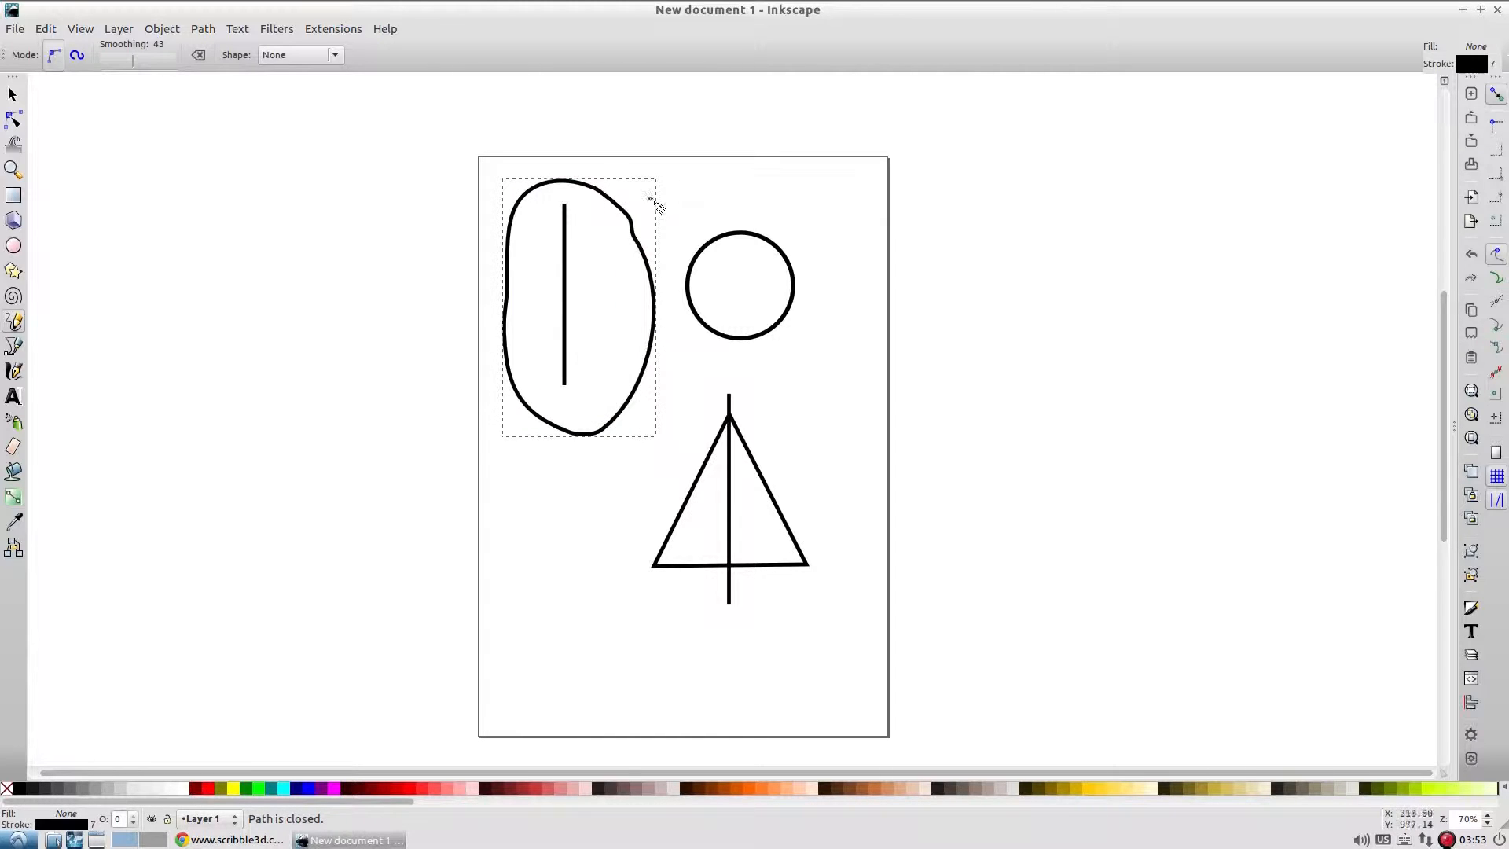
left_click_drag(621, 280, 729, 284)
mouse_move(692, 523)
left_mouse_down()
mouse_move(648, 474)
mouse_move(613, 365)
left_mouse_up()
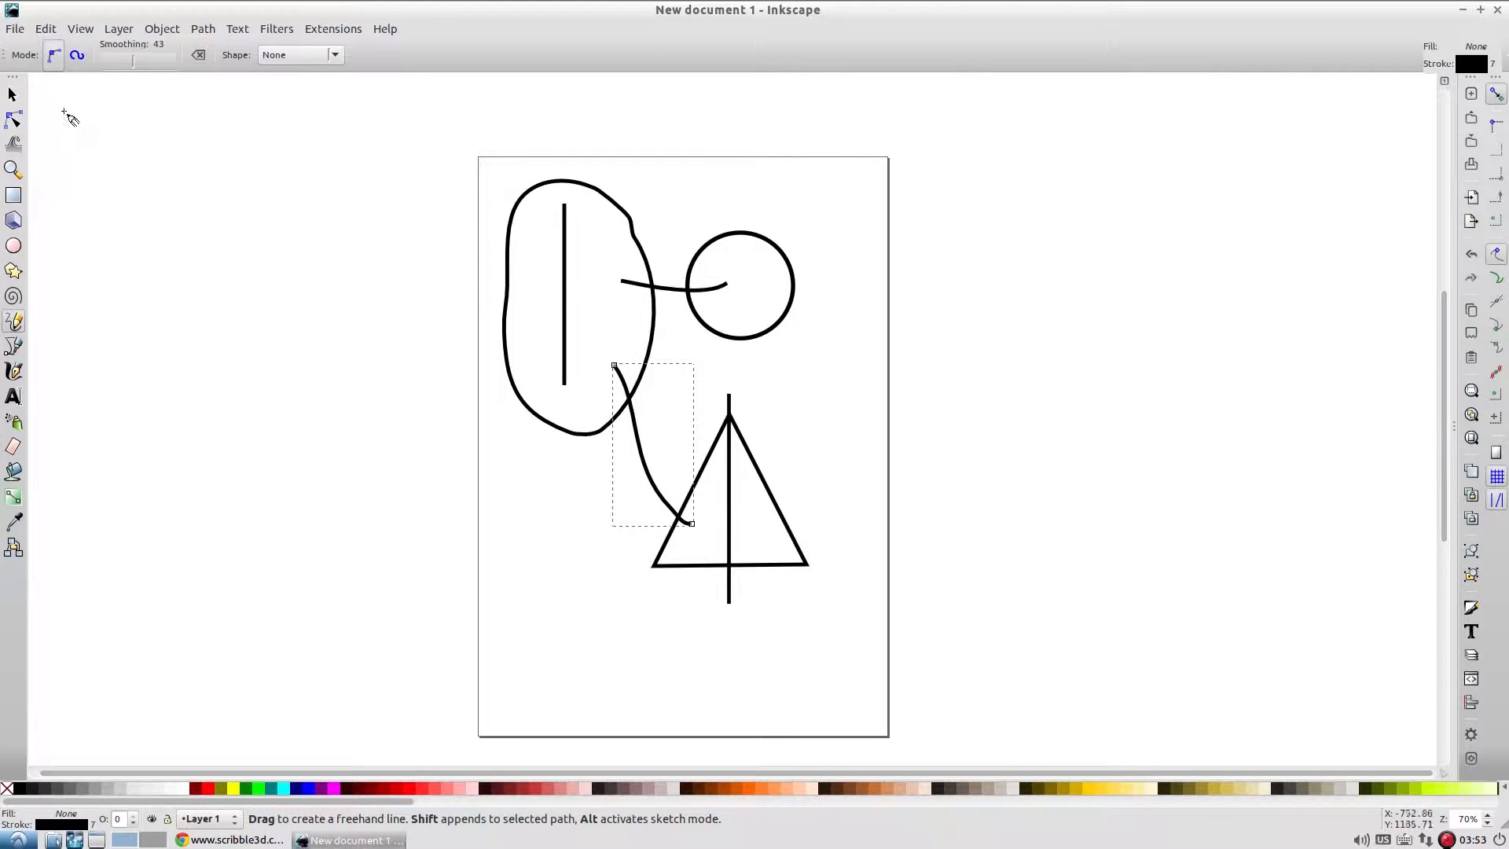
Set the stroke colour of the vertical line inside the freehand loop to blue with a B value of 255
left_click(22, 95)
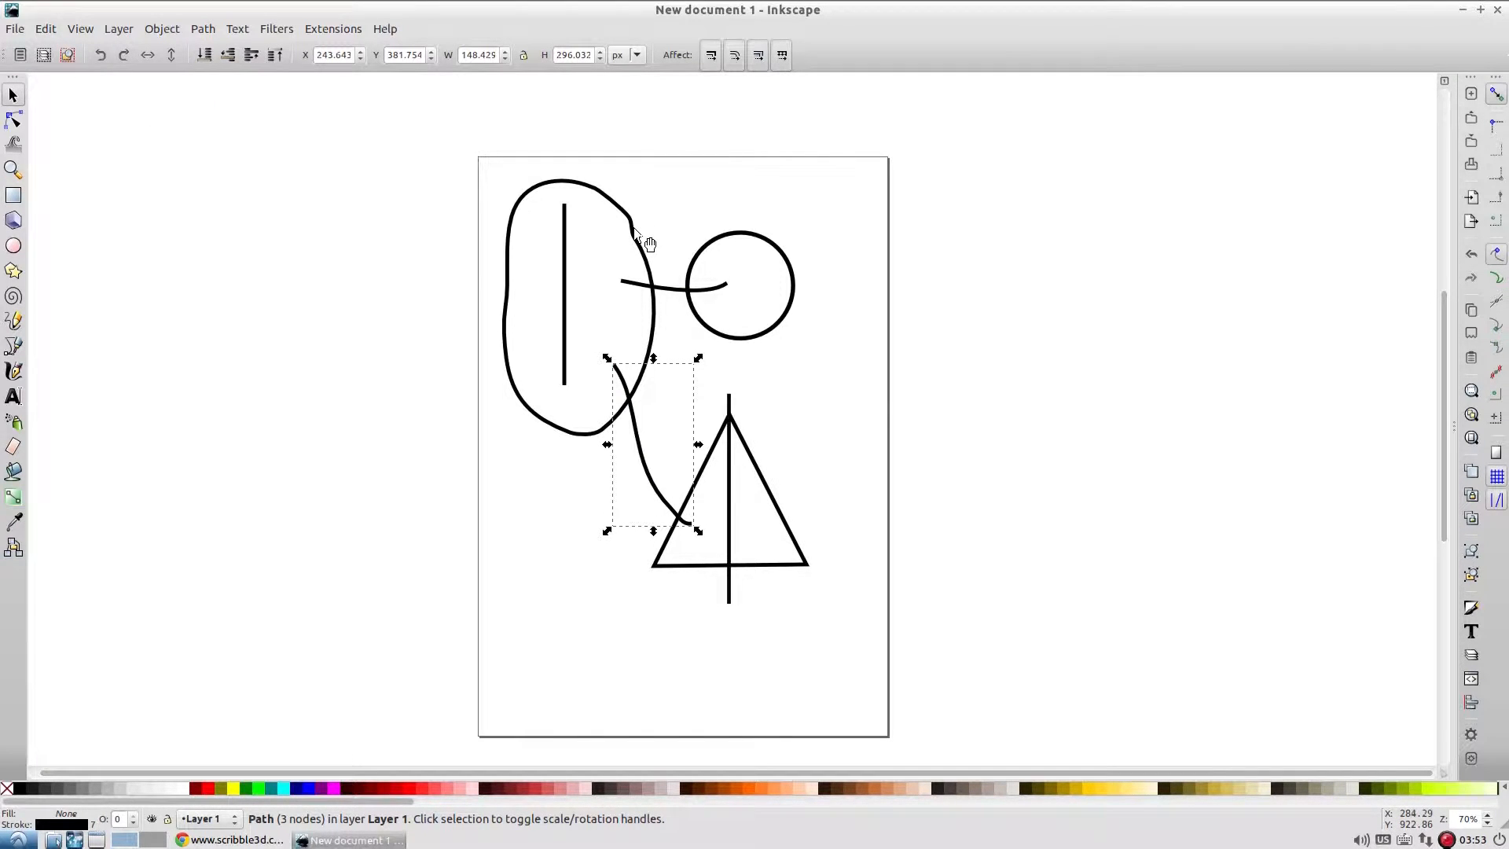
left_click(564, 236)
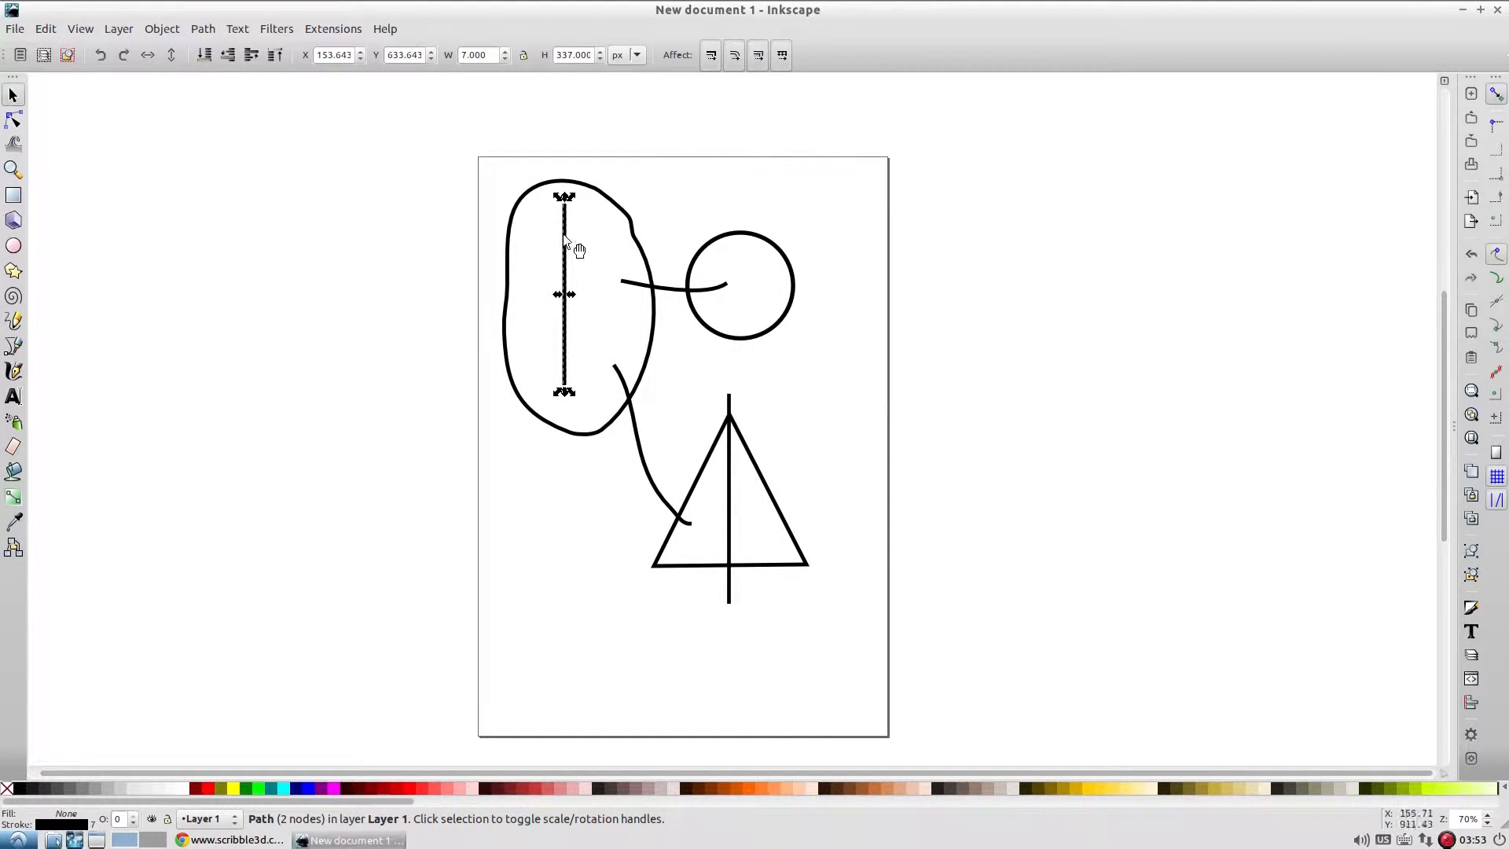
left_click(68, 825)
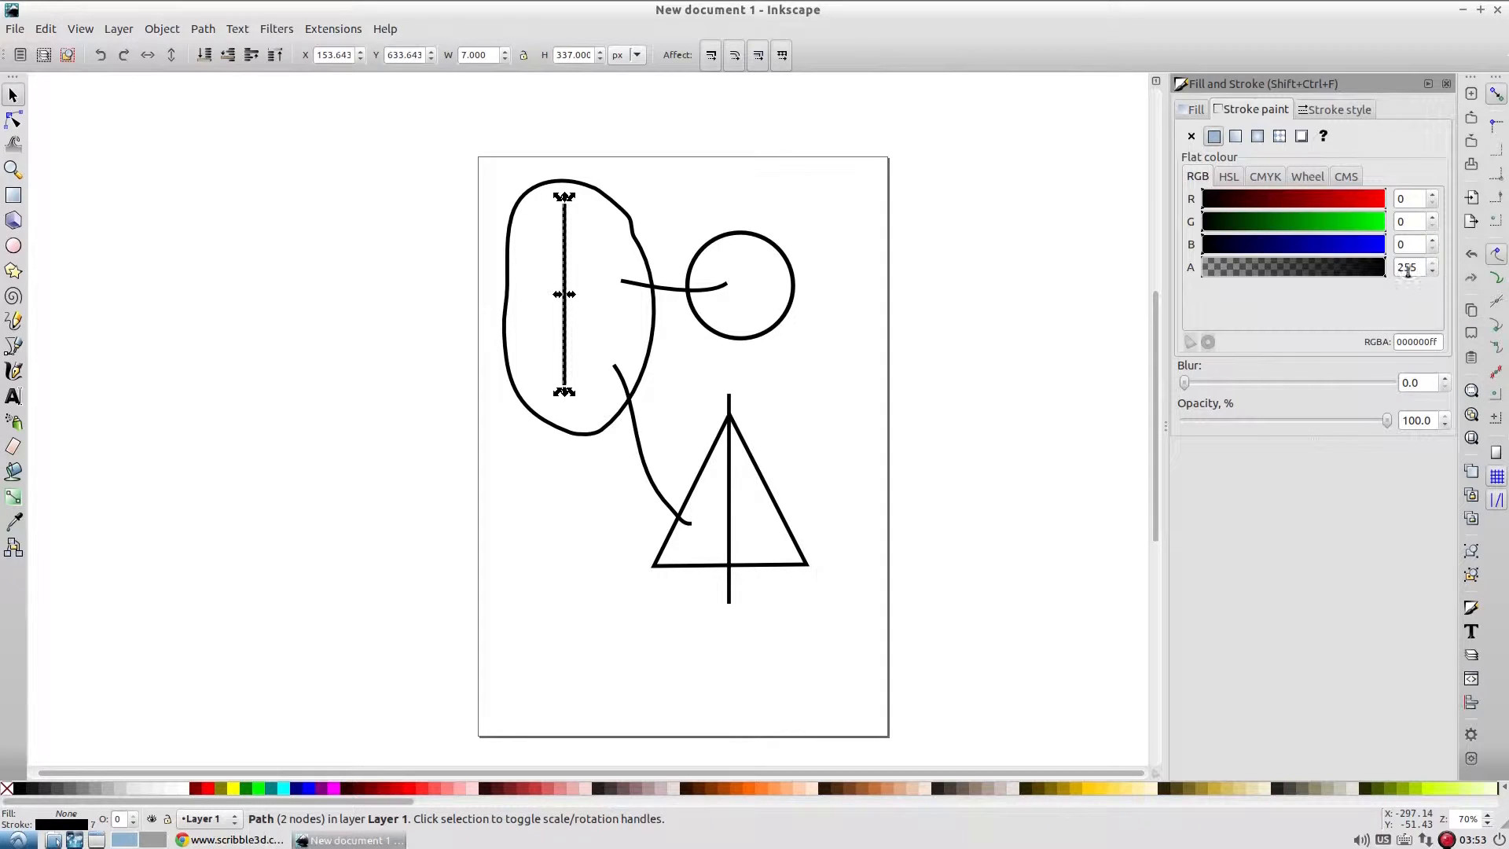
left_click(1382, 248)
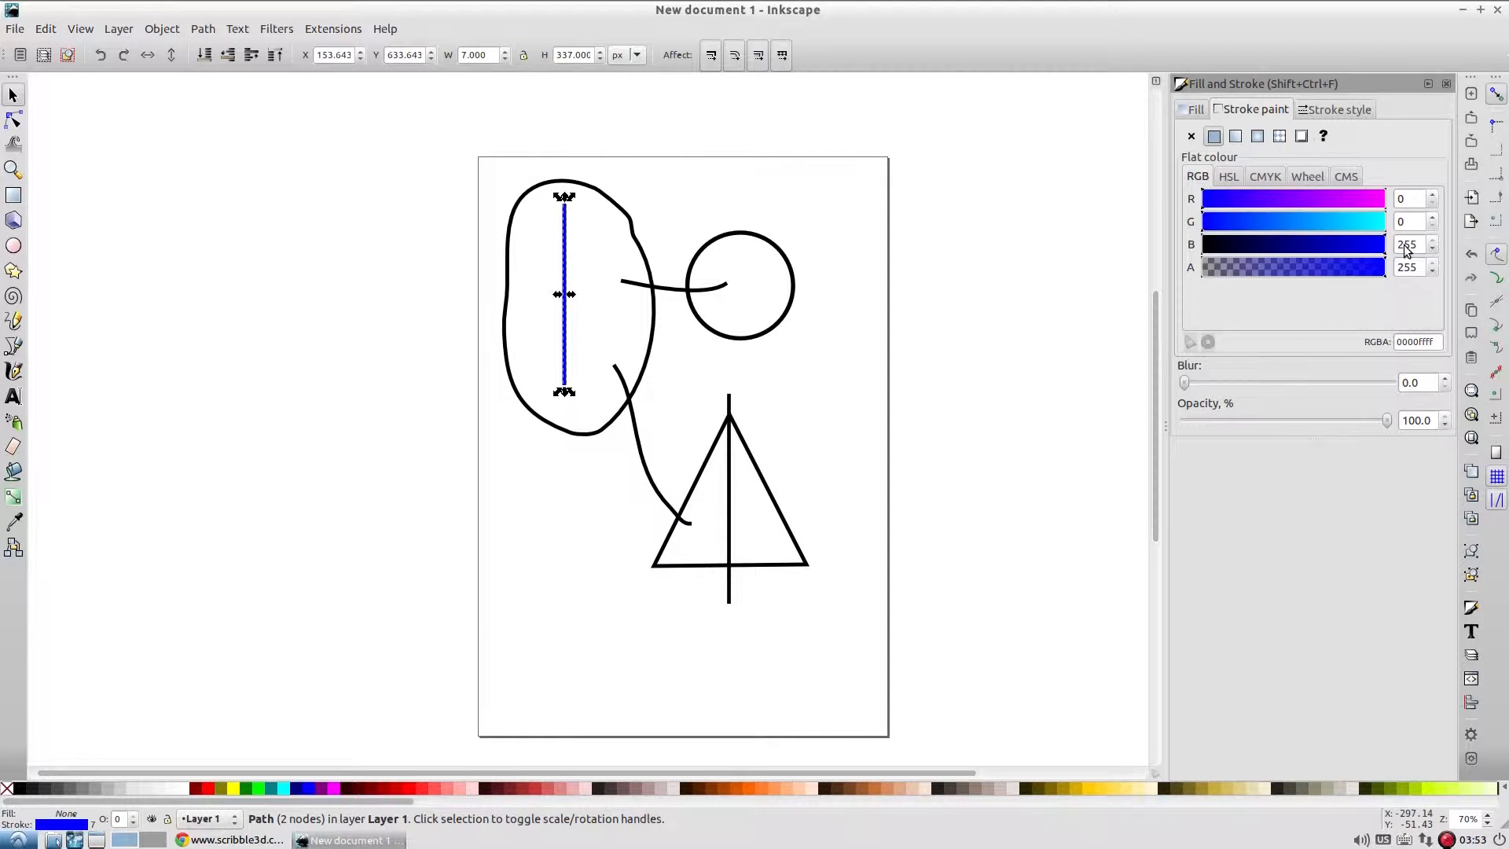
left_click(714, 192)
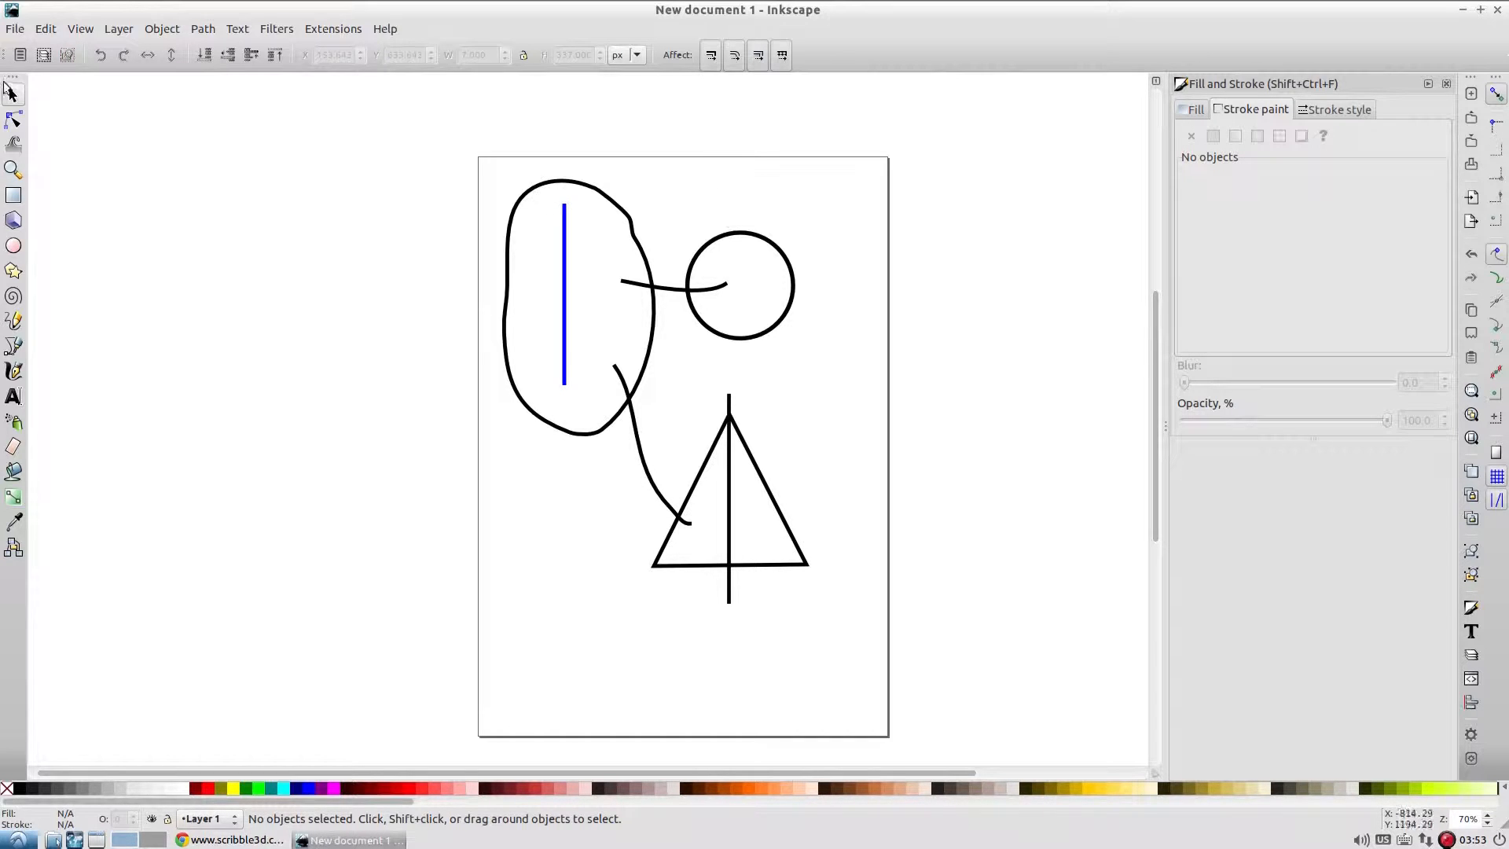
Save the drawing as cone.svg on the Desktop in Inkscape SVG format
left_click(19, 32)
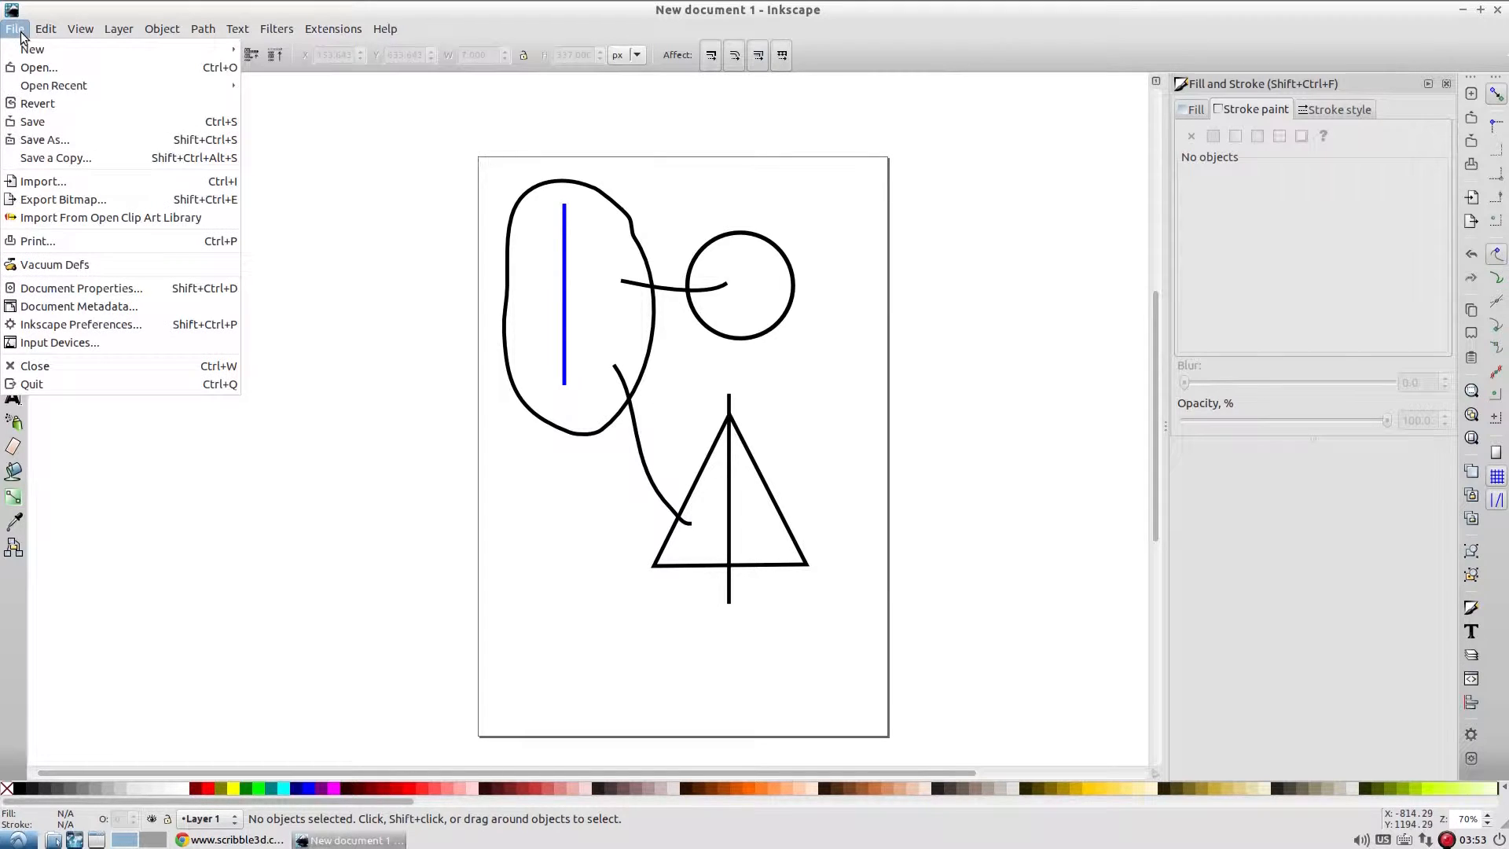
left_click(53, 141)
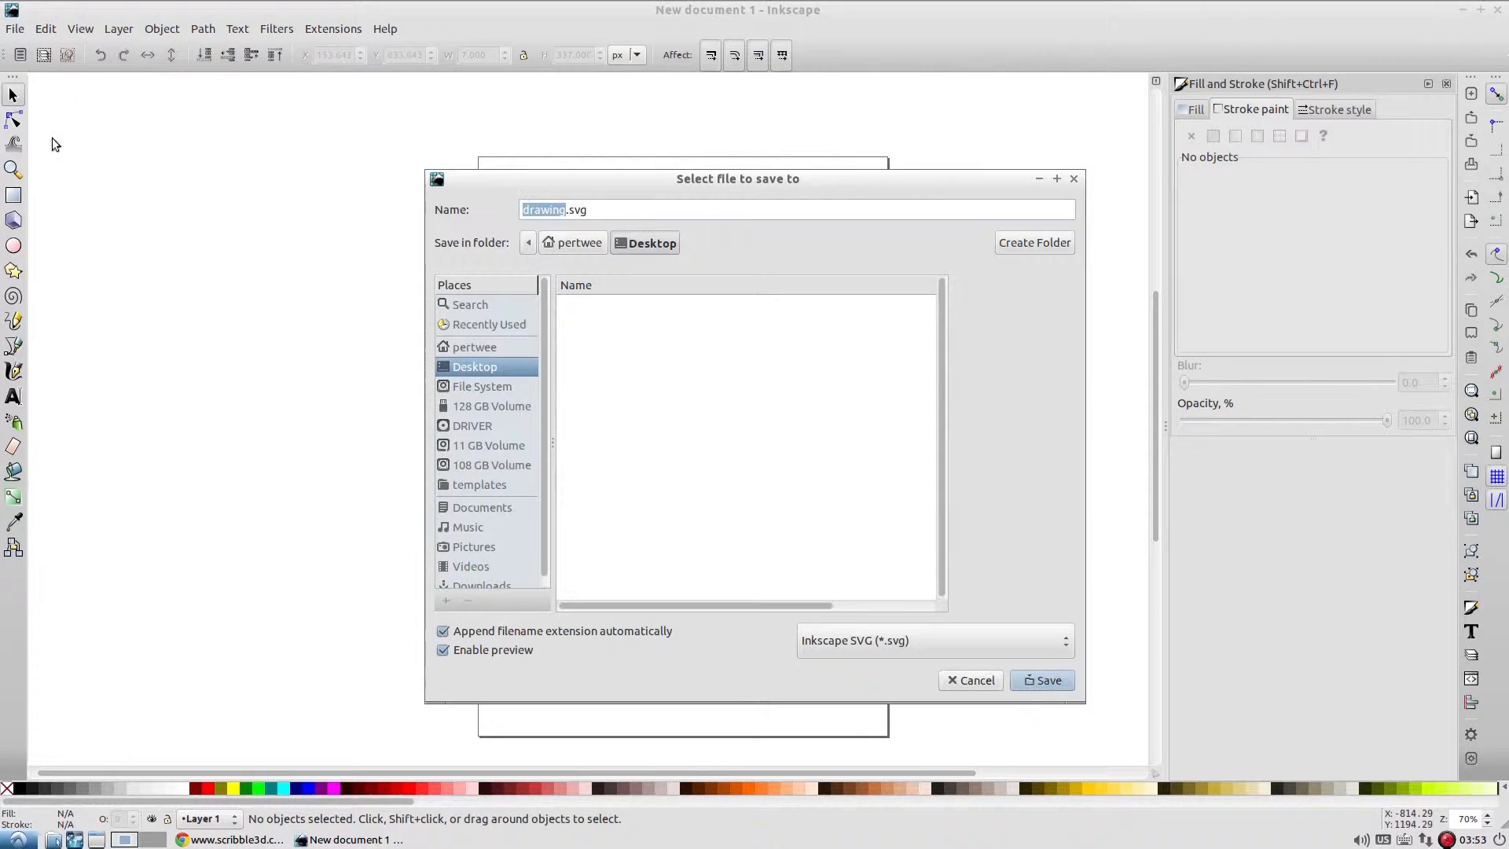
type("cone")
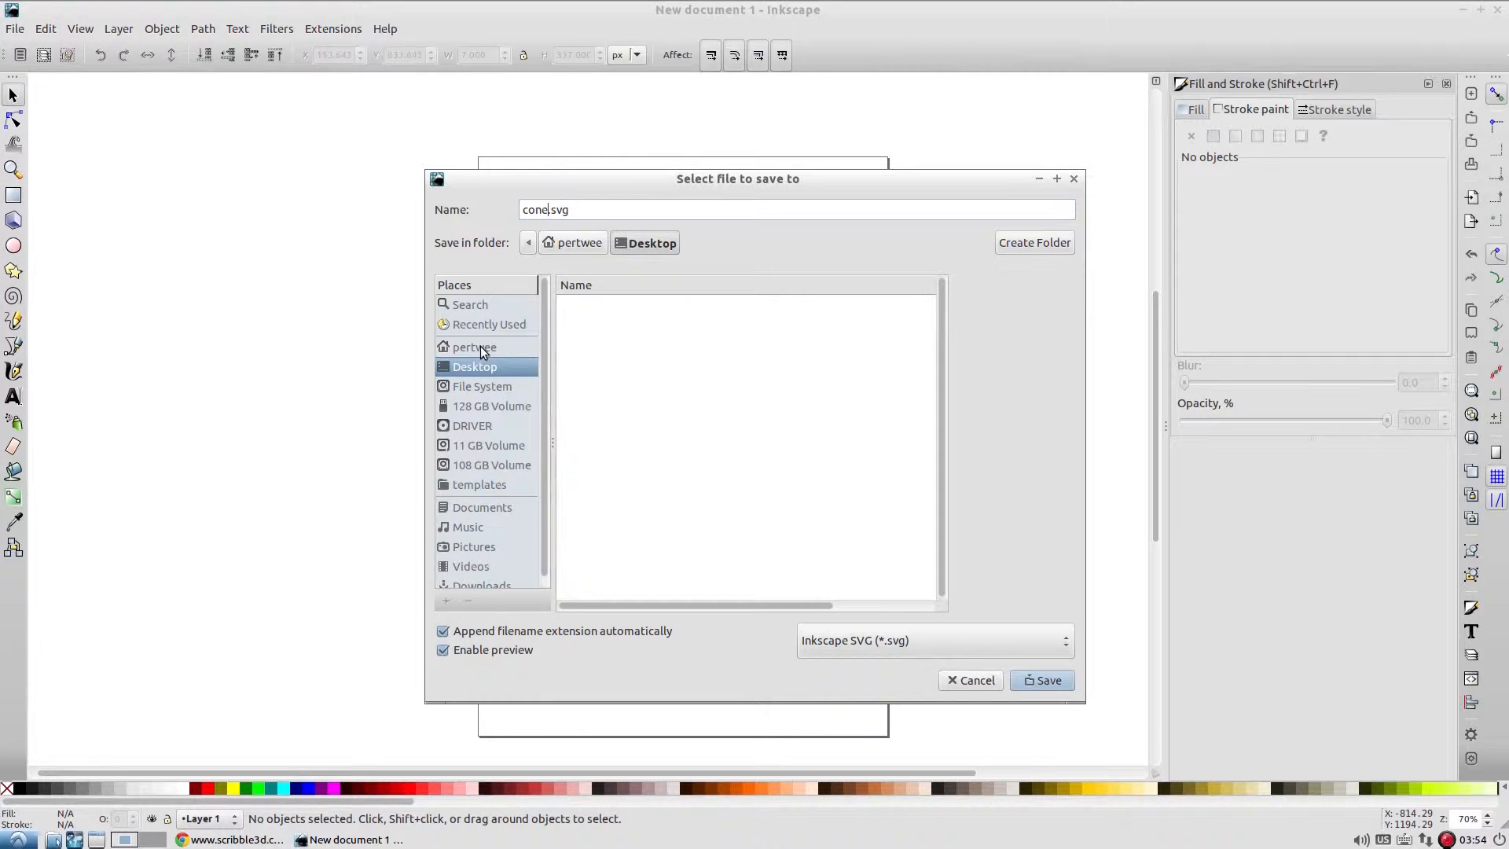
left_click(1036, 677)
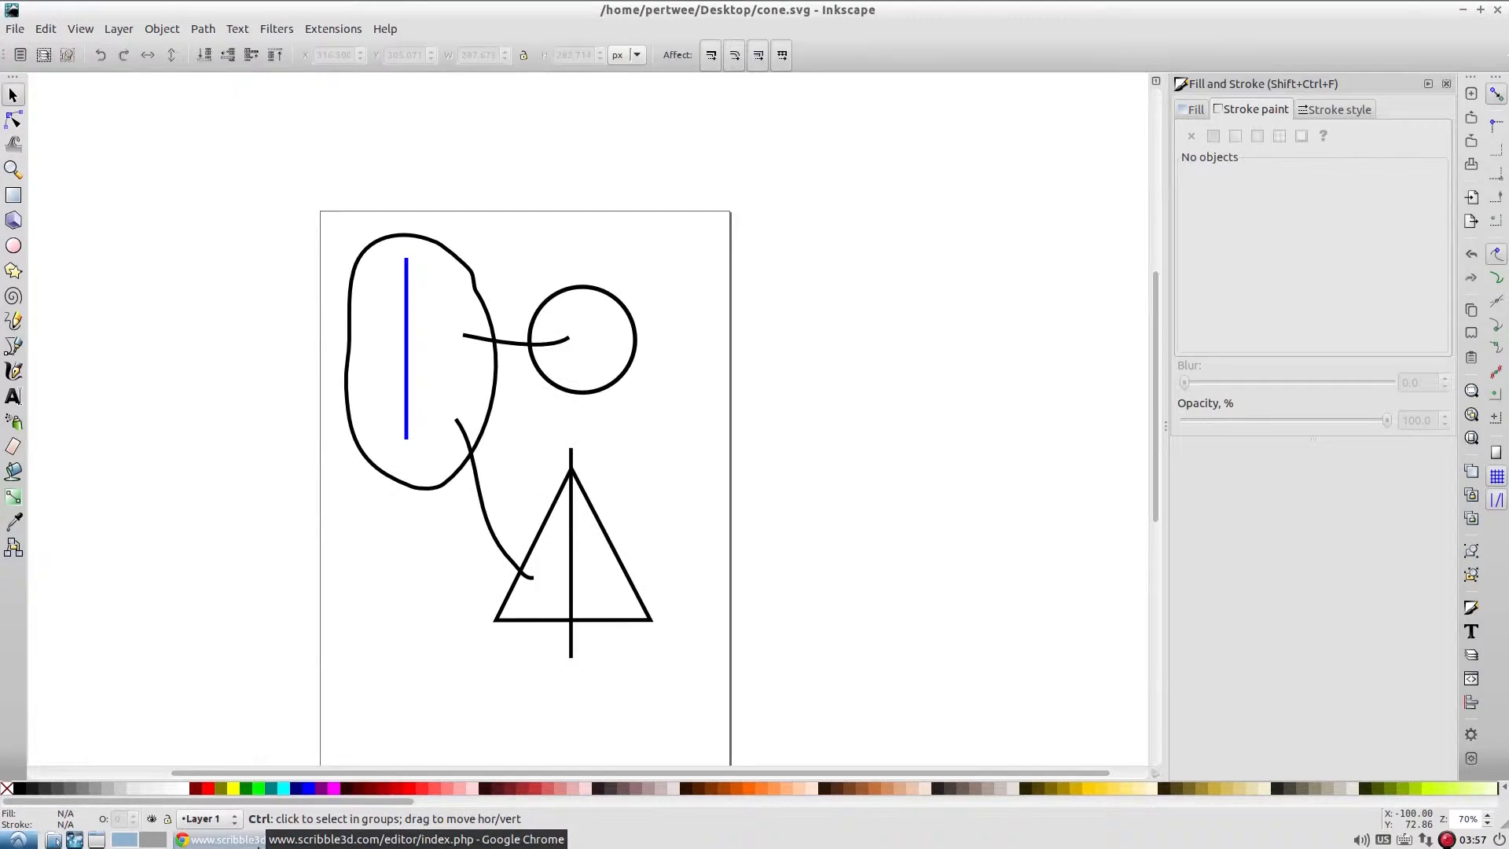
Switch to the scribble3d editor in the browser, upload cone.svg from the Desktop and continue to its generated 3D object
left_click(258, 844)
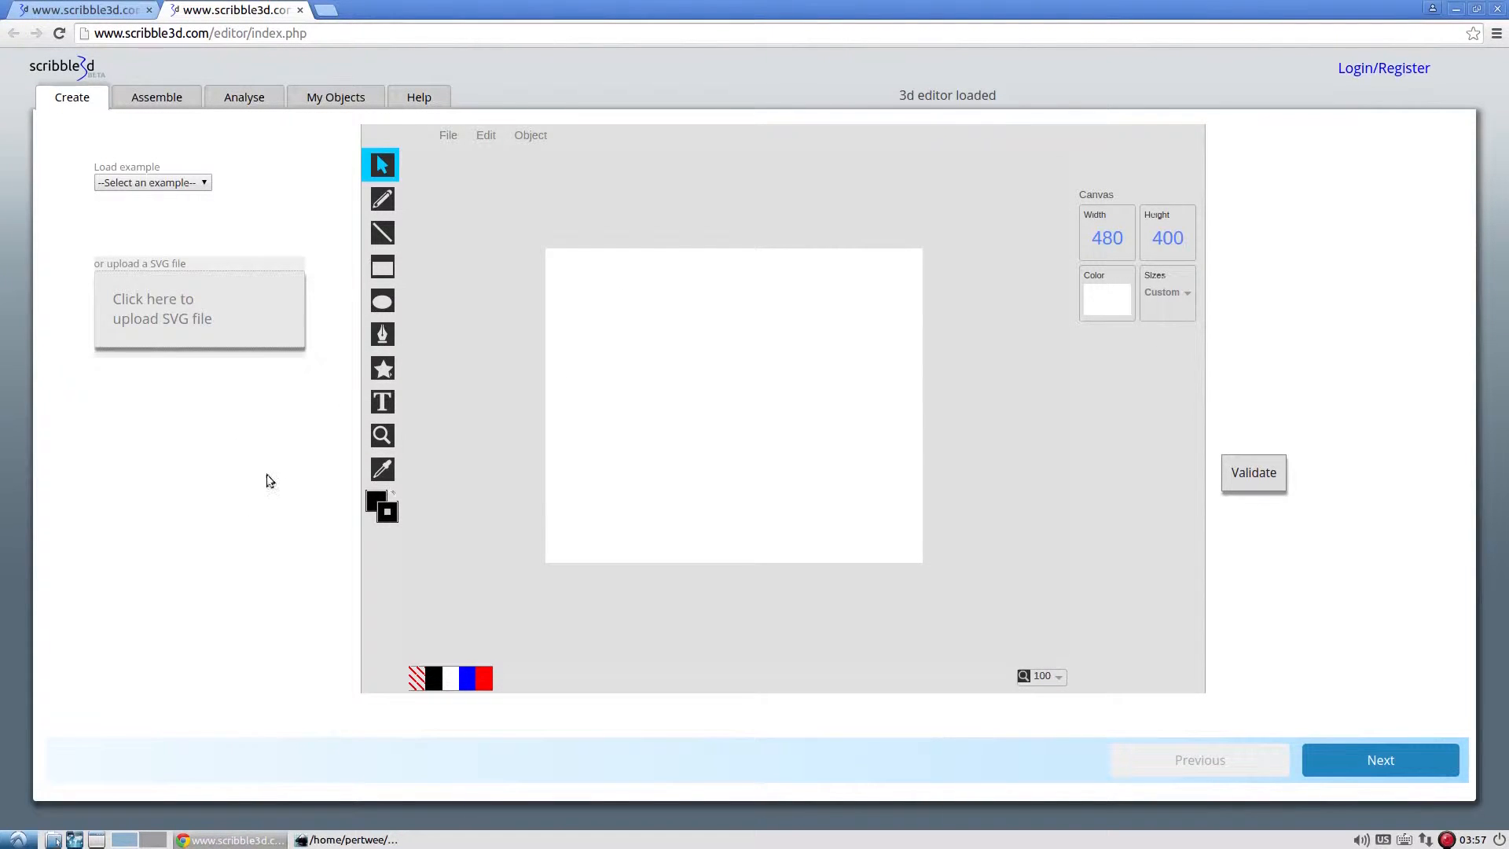
left_click(253, 309)
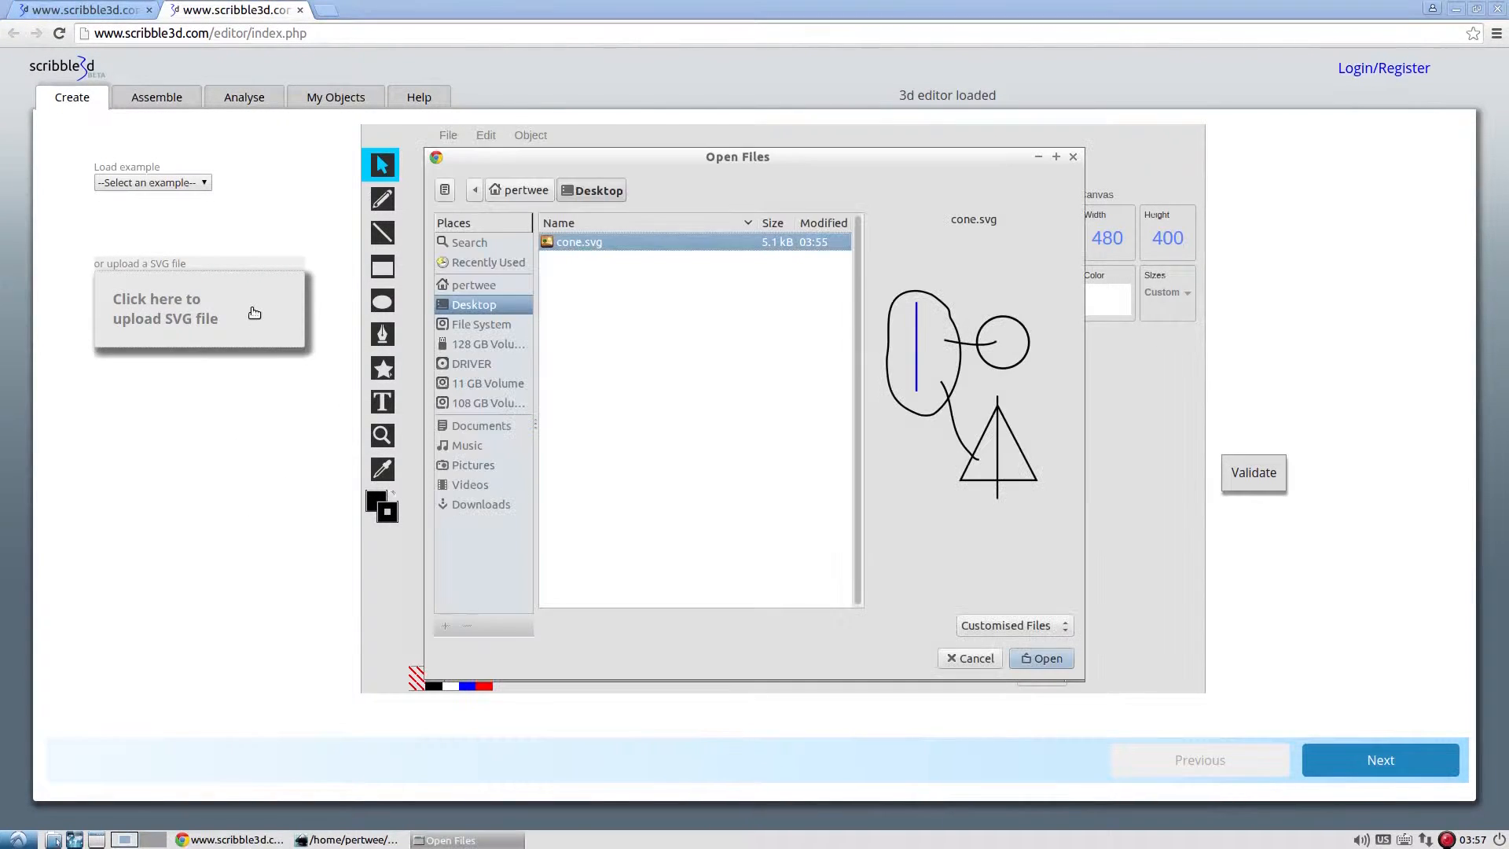
double_click(598, 243)
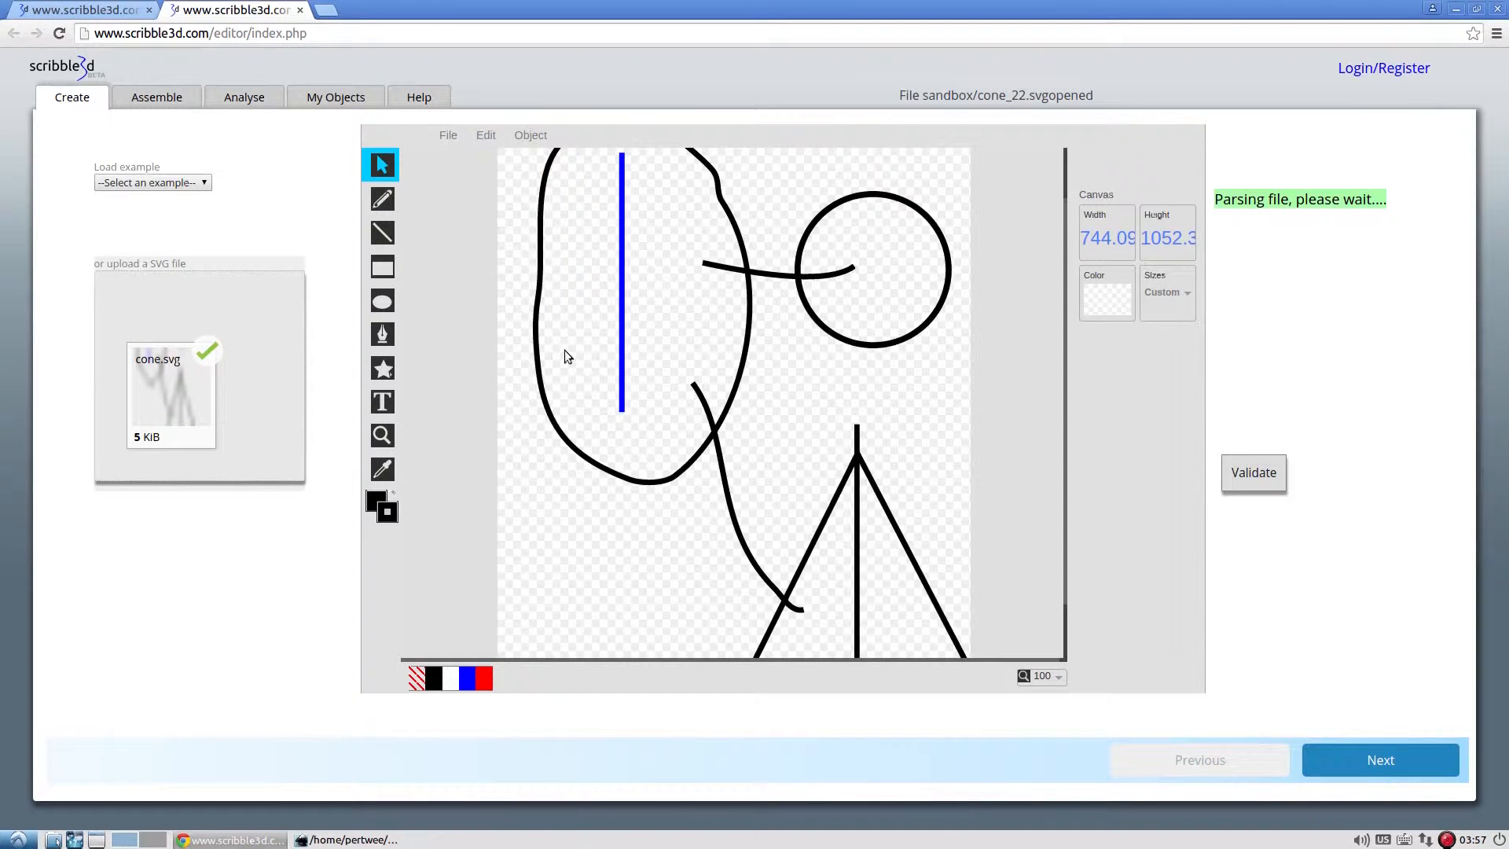
left_click(1051, 678)
left_click(1047, 543)
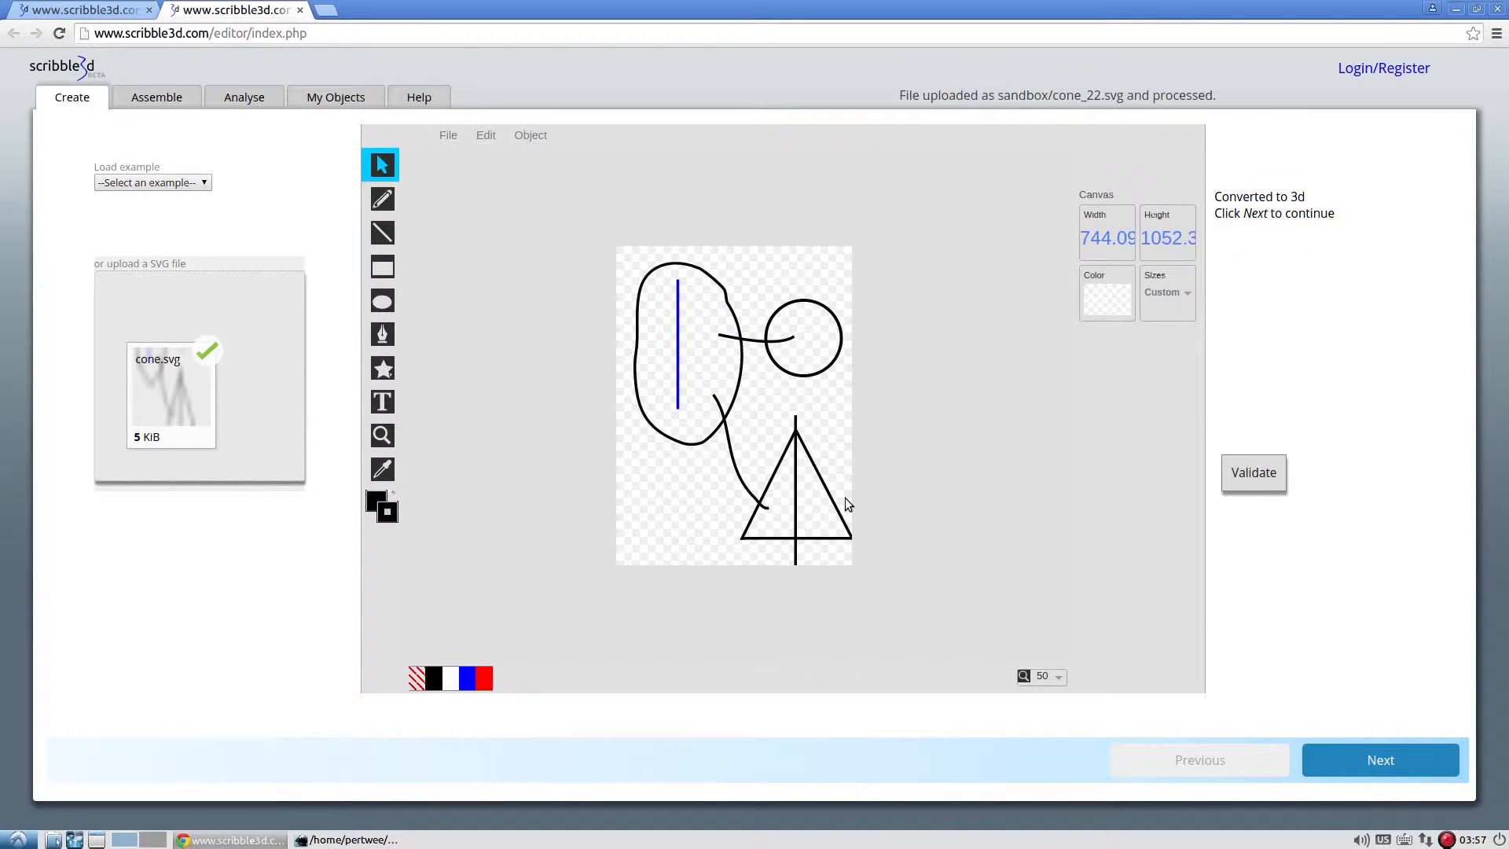
left_click(1379, 761)
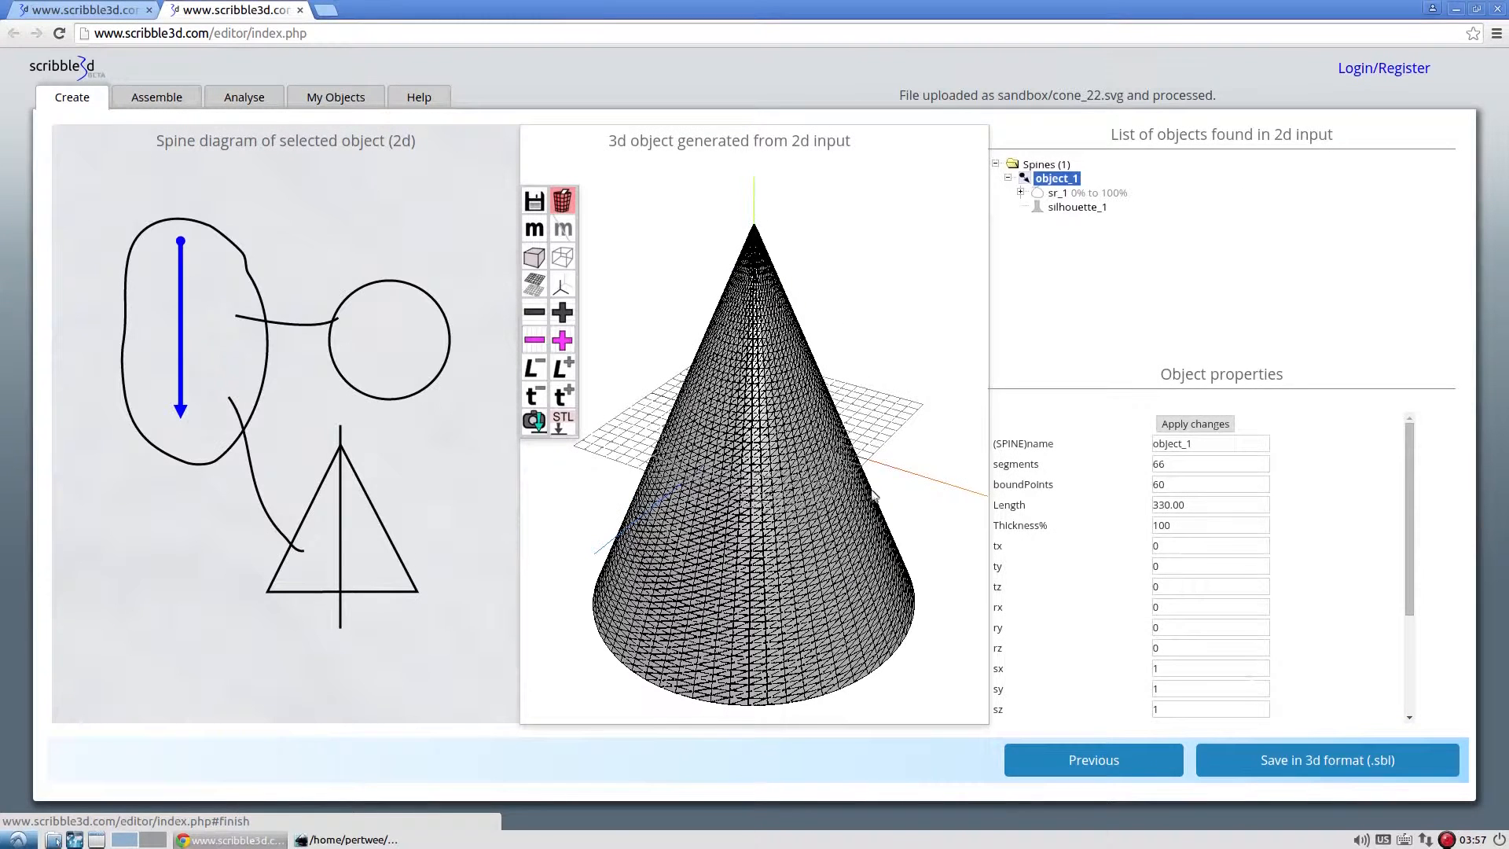
Examine which parts of the spine diagram correspond to slice_1, sr_1 and silhouette_1, and review the cone's shape and object properties
left_click(1021, 193)
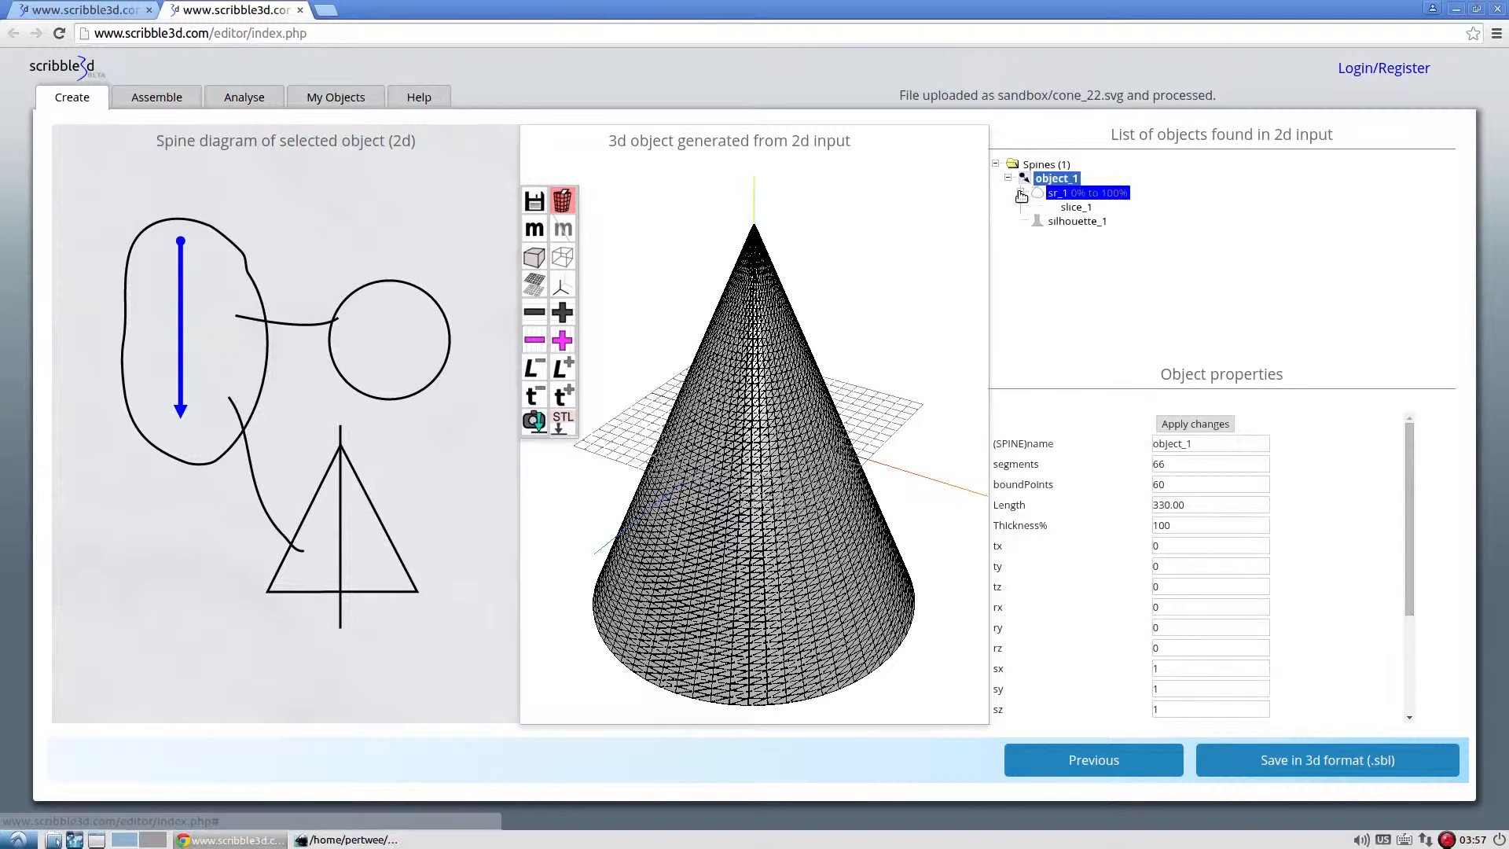
left_click(1075, 208)
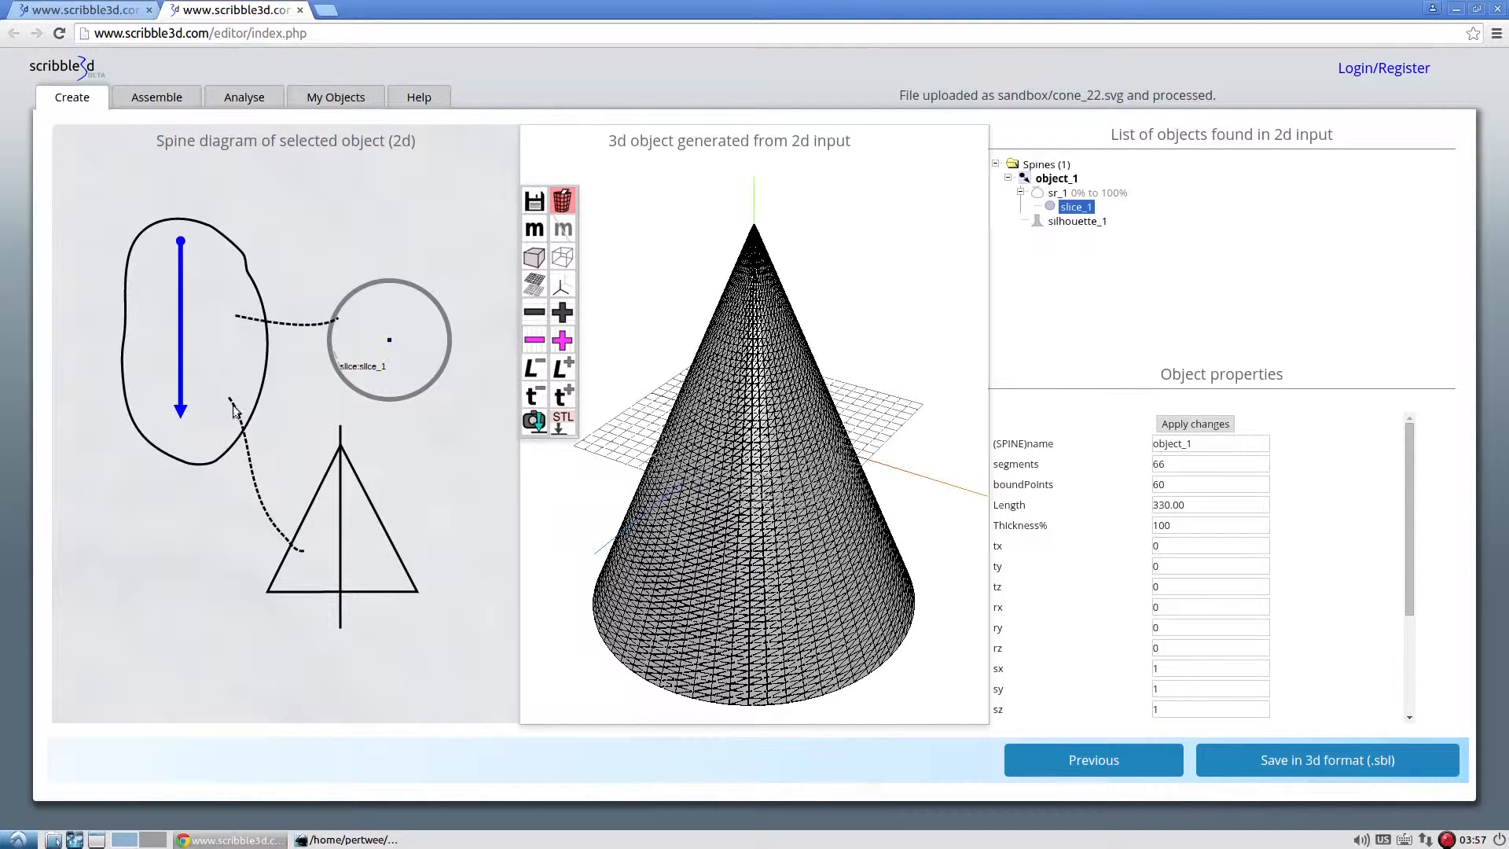
left_click(1121, 196)
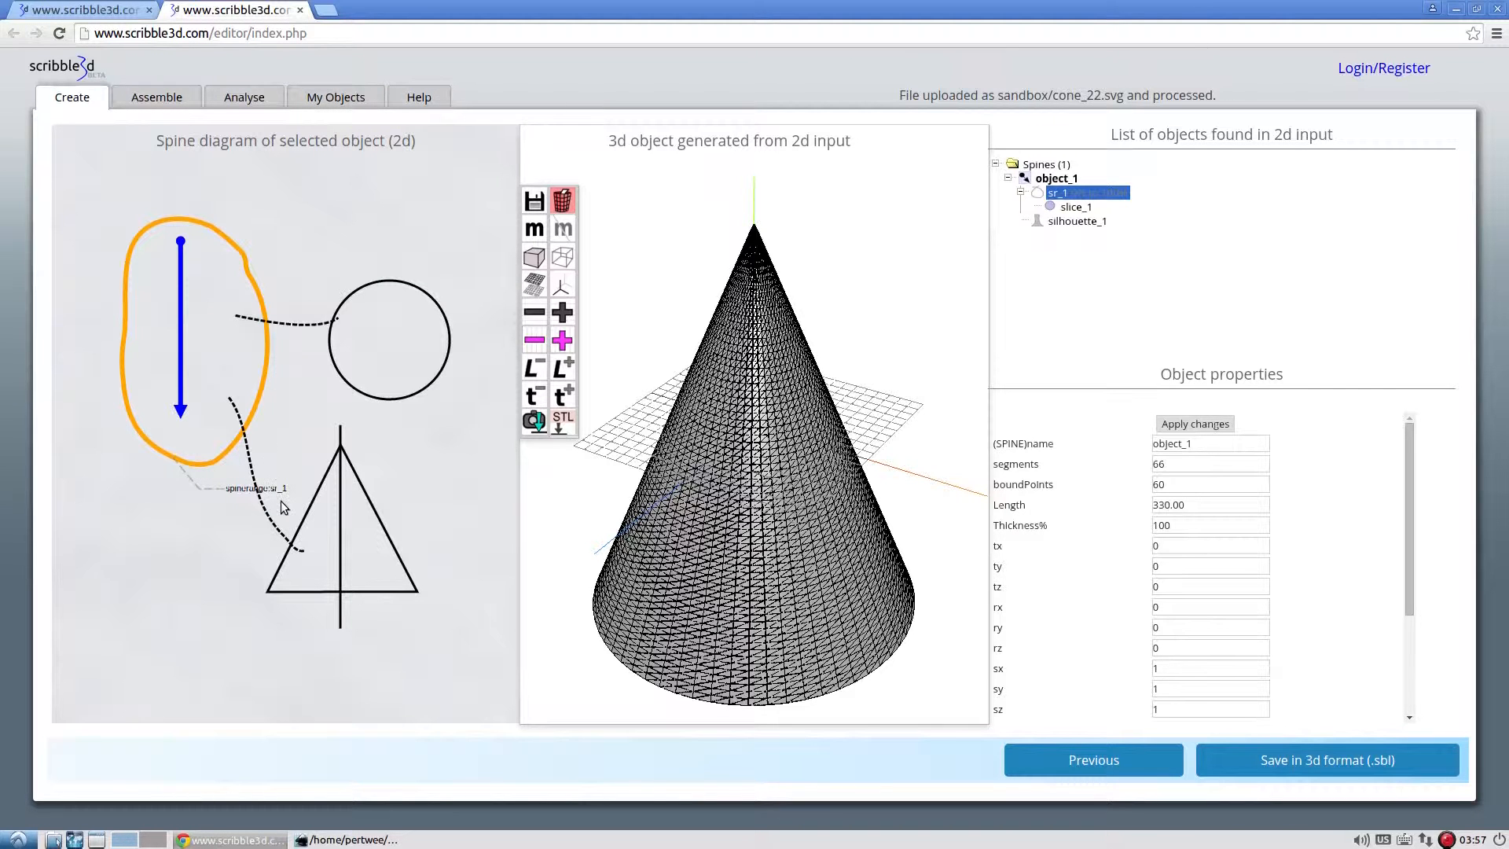
left_click(1099, 224)
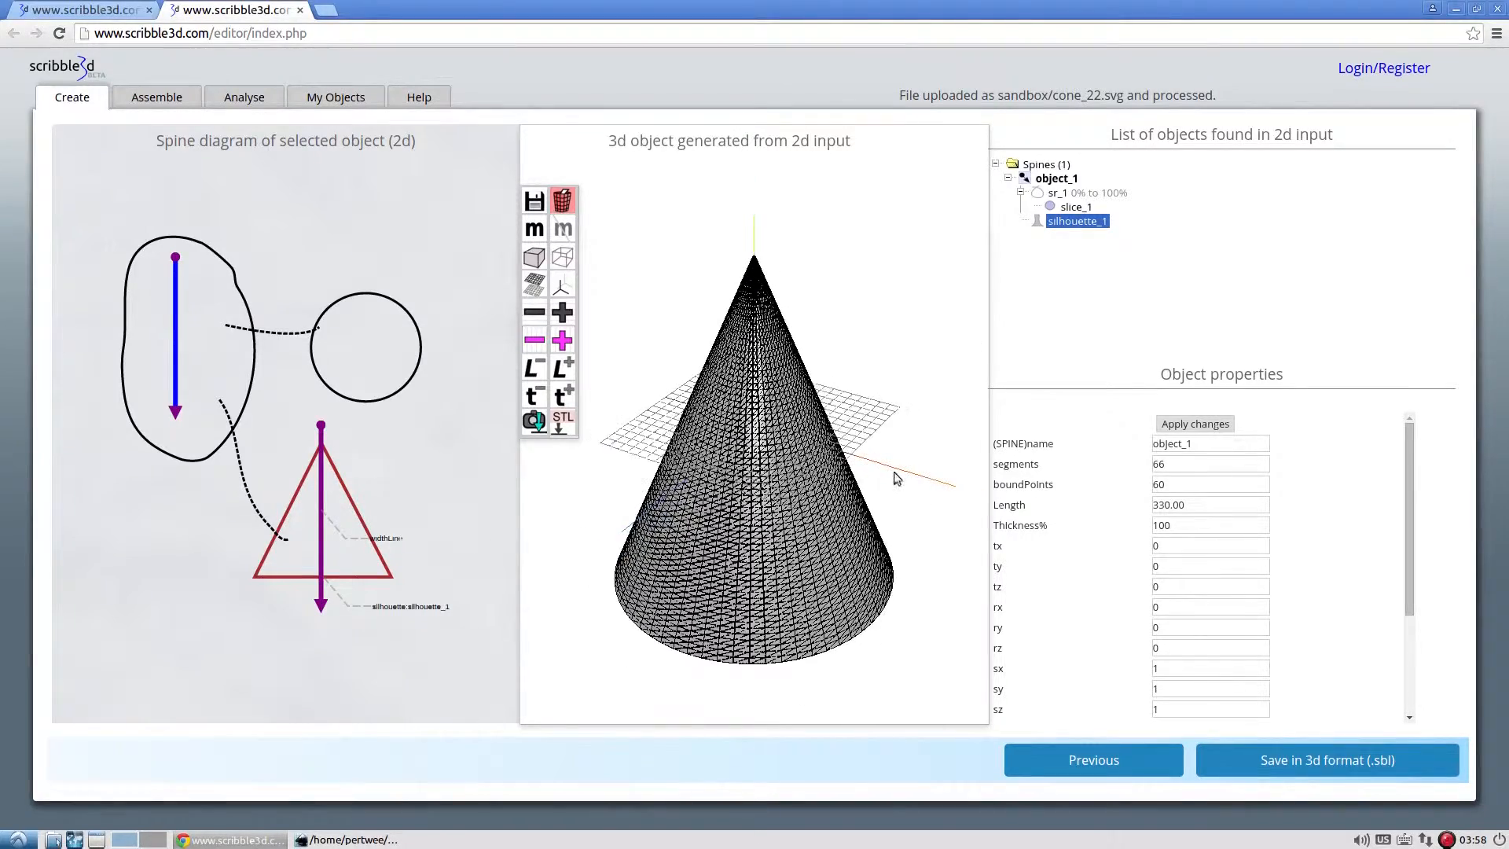
left_click_drag(896, 478, 970, 357)
scroll(1108, 536, "down", 5)
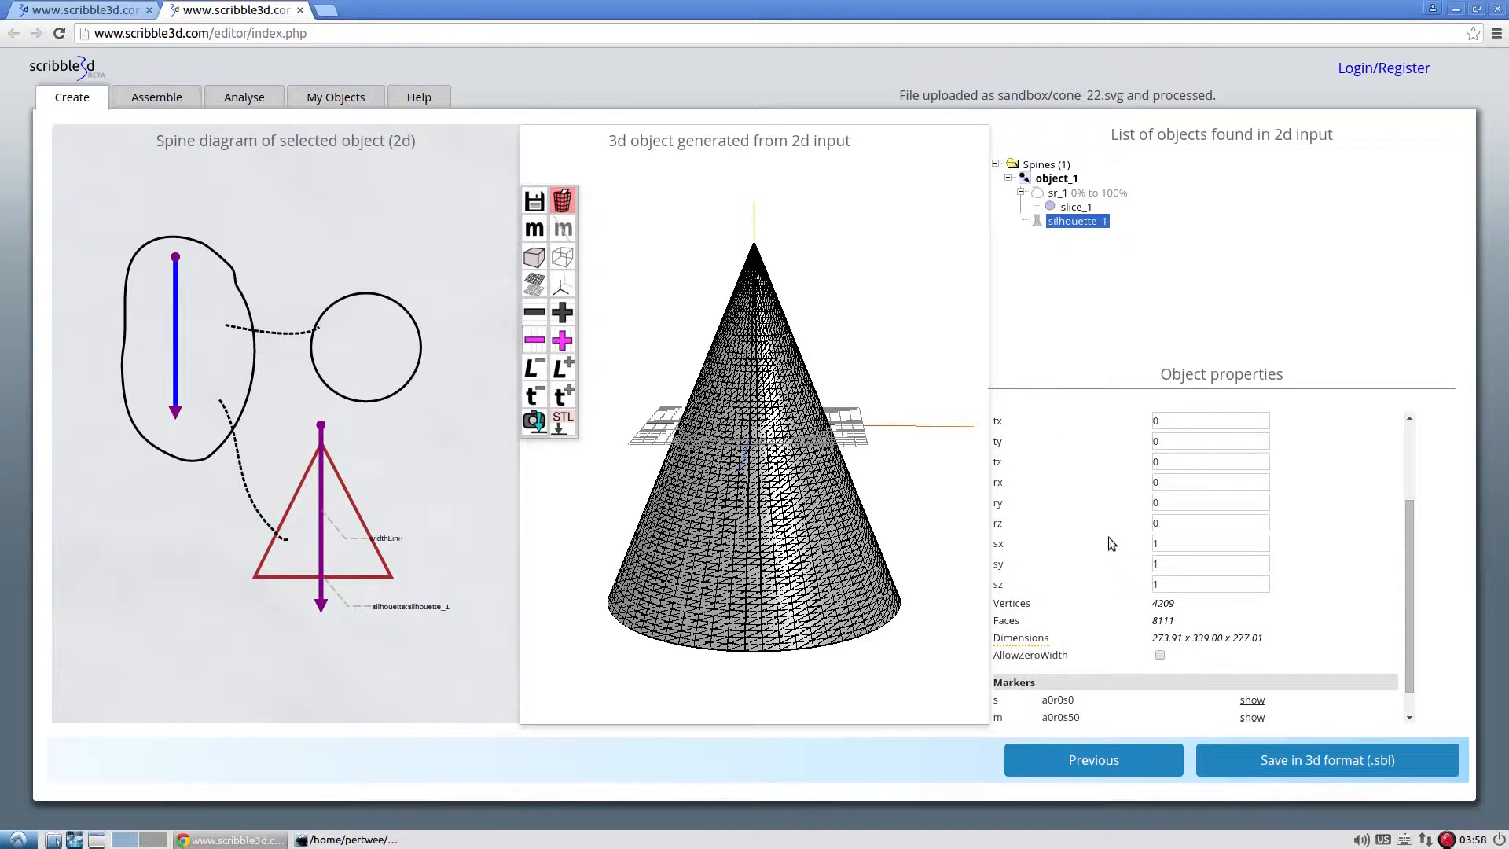
scroll(1109, 536, "up", 5)
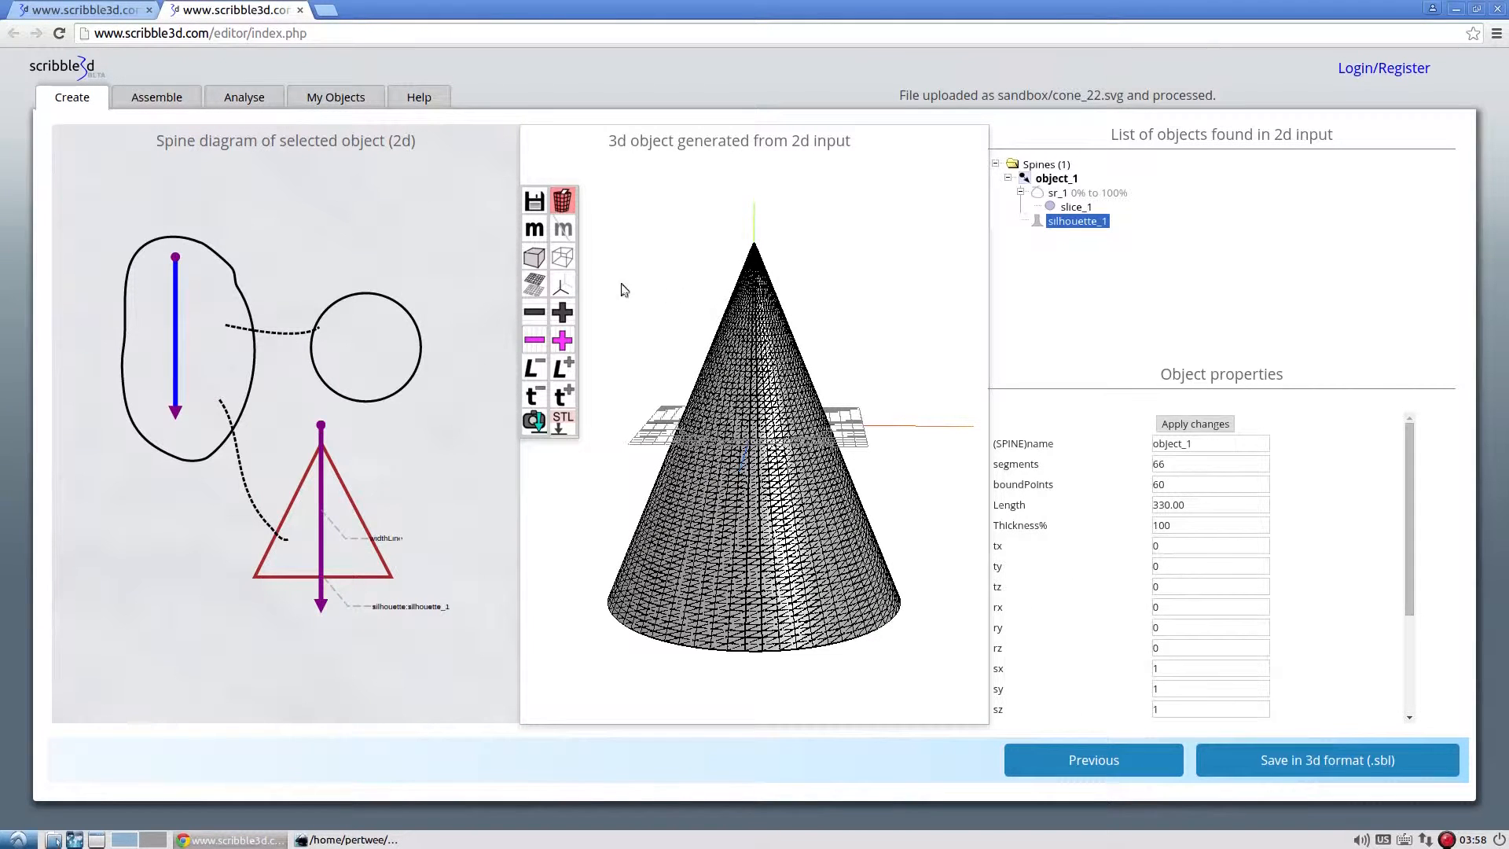
Shorten the cone to a length of 211.20 and lengthen it back up to 304.13
left_click(542, 370)
left_click(542, 370)
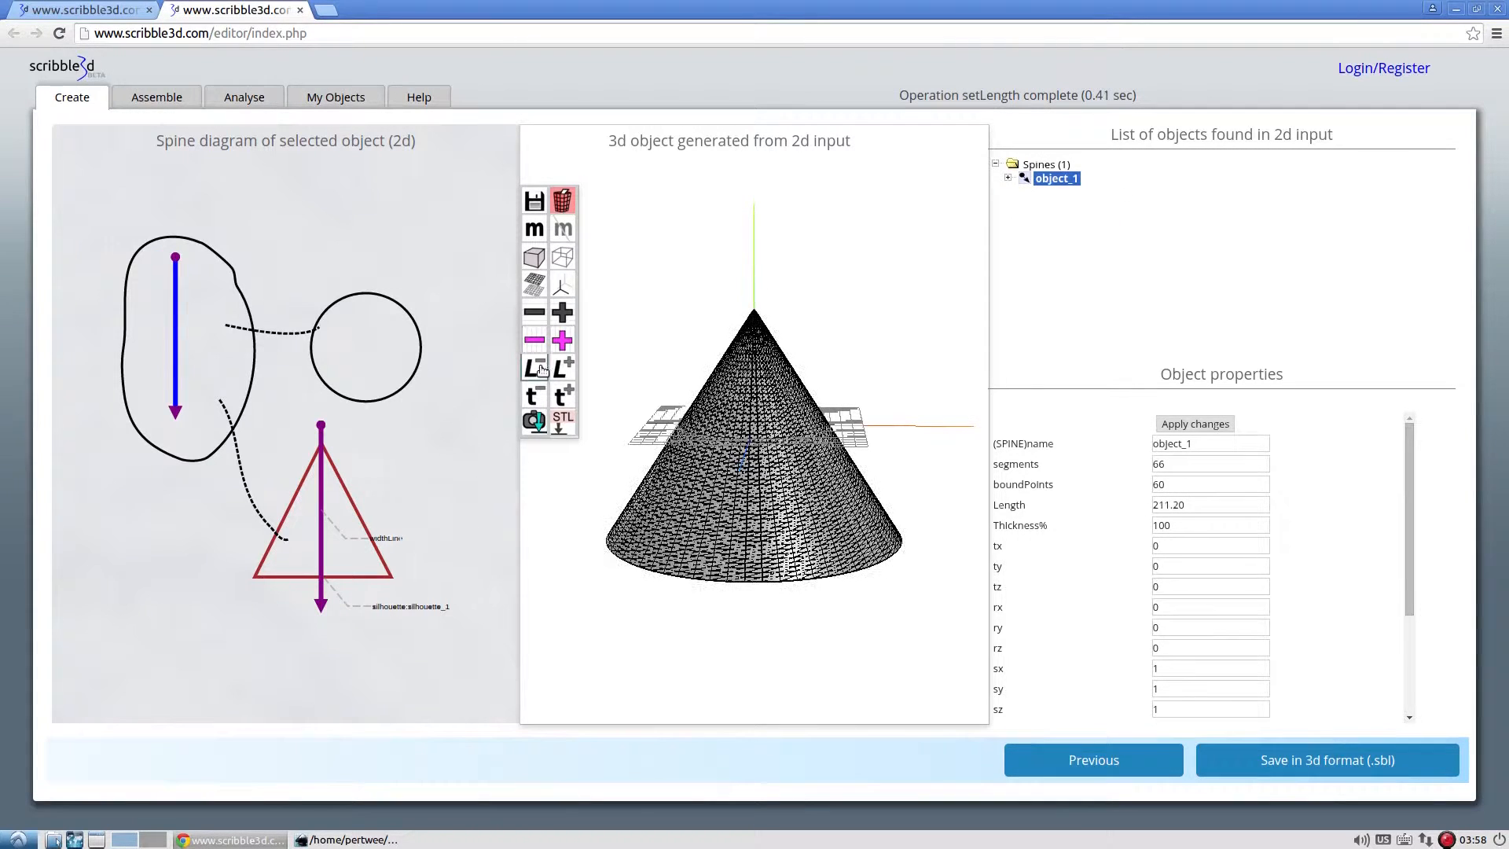
left_click(568, 370)
left_click(569, 370)
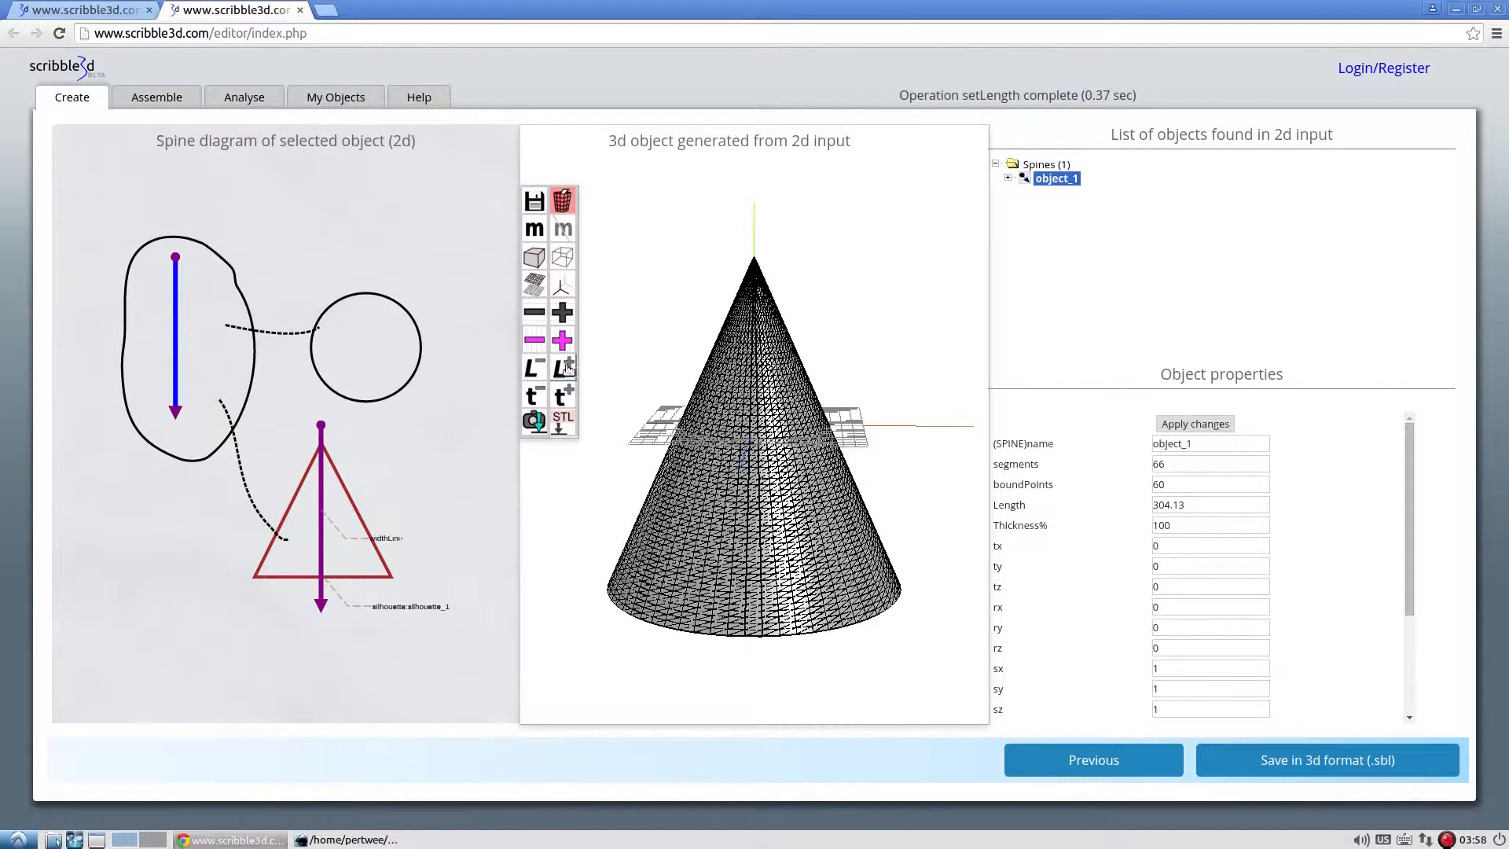
Reduce the cone's thickness to 60% and increase it again to 80%
left_click(539, 397)
left_click(539, 398)
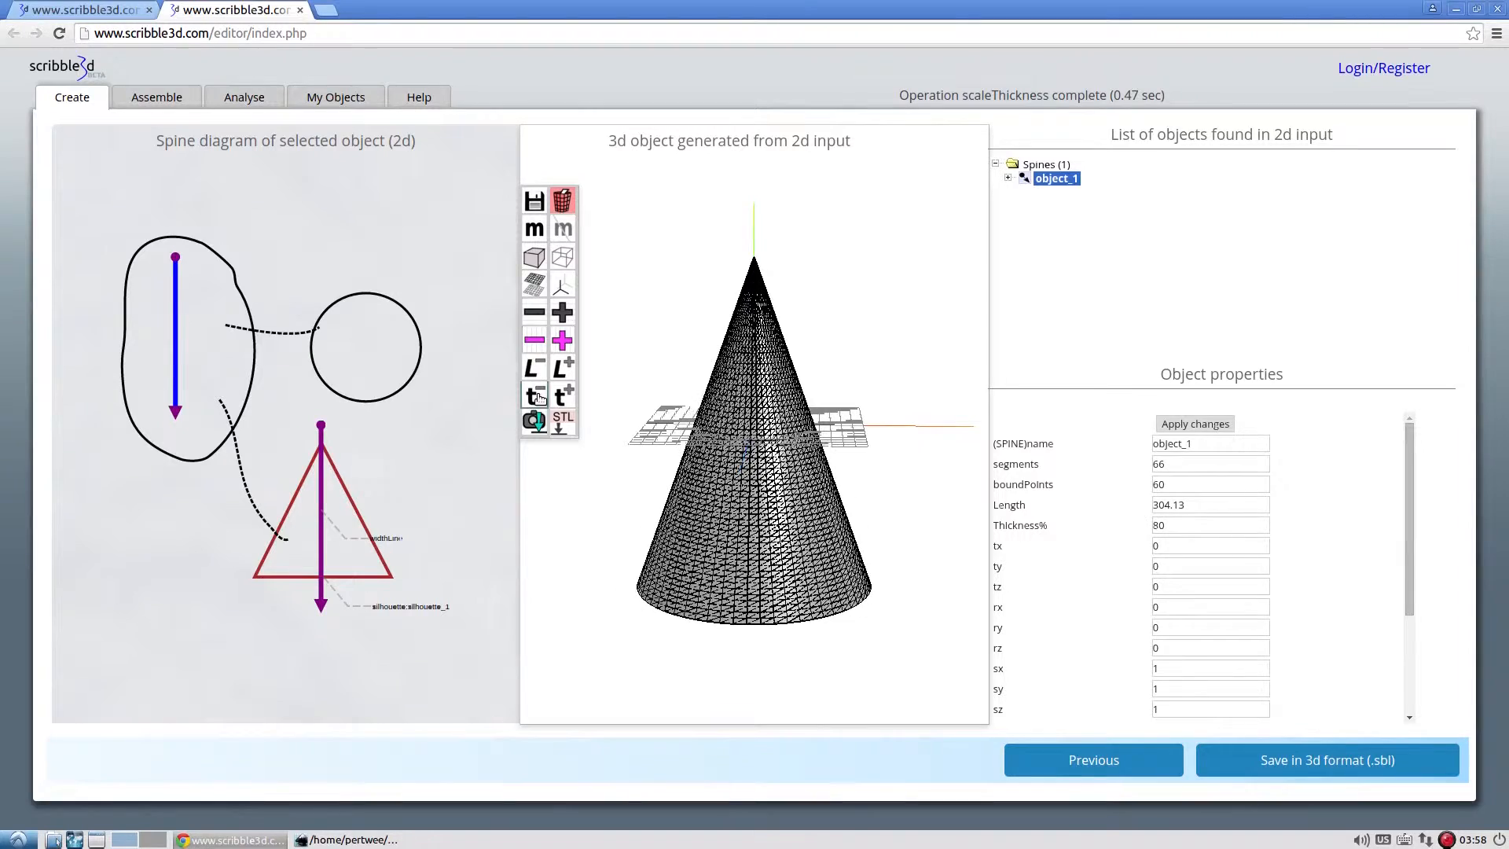
left_click(540, 398)
left_click(540, 398)
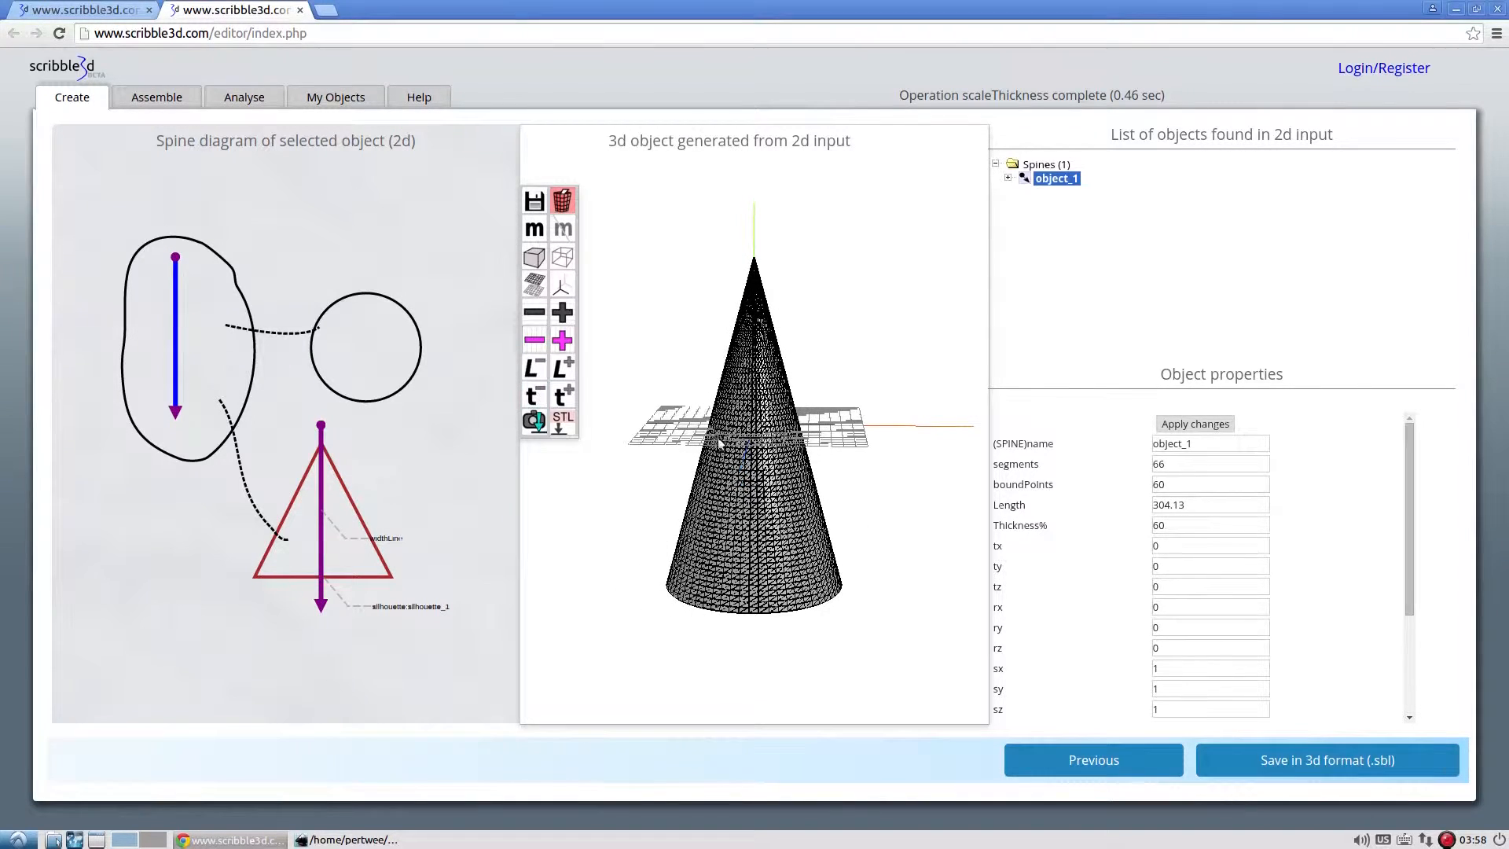
left_click_drag(719, 437, 657, 421)
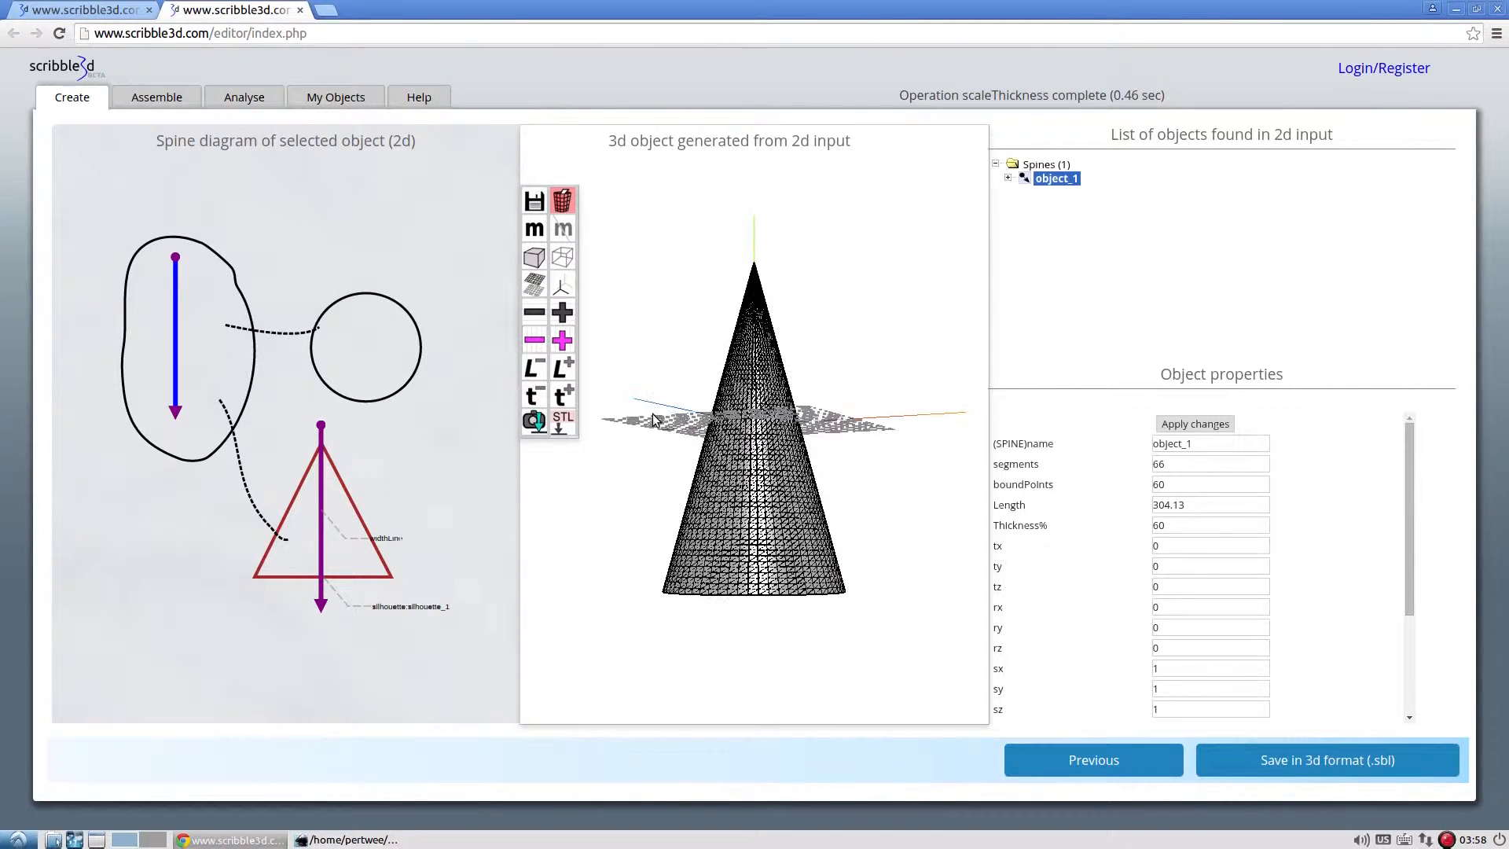
left_click(572, 395)
left_click(572, 395)
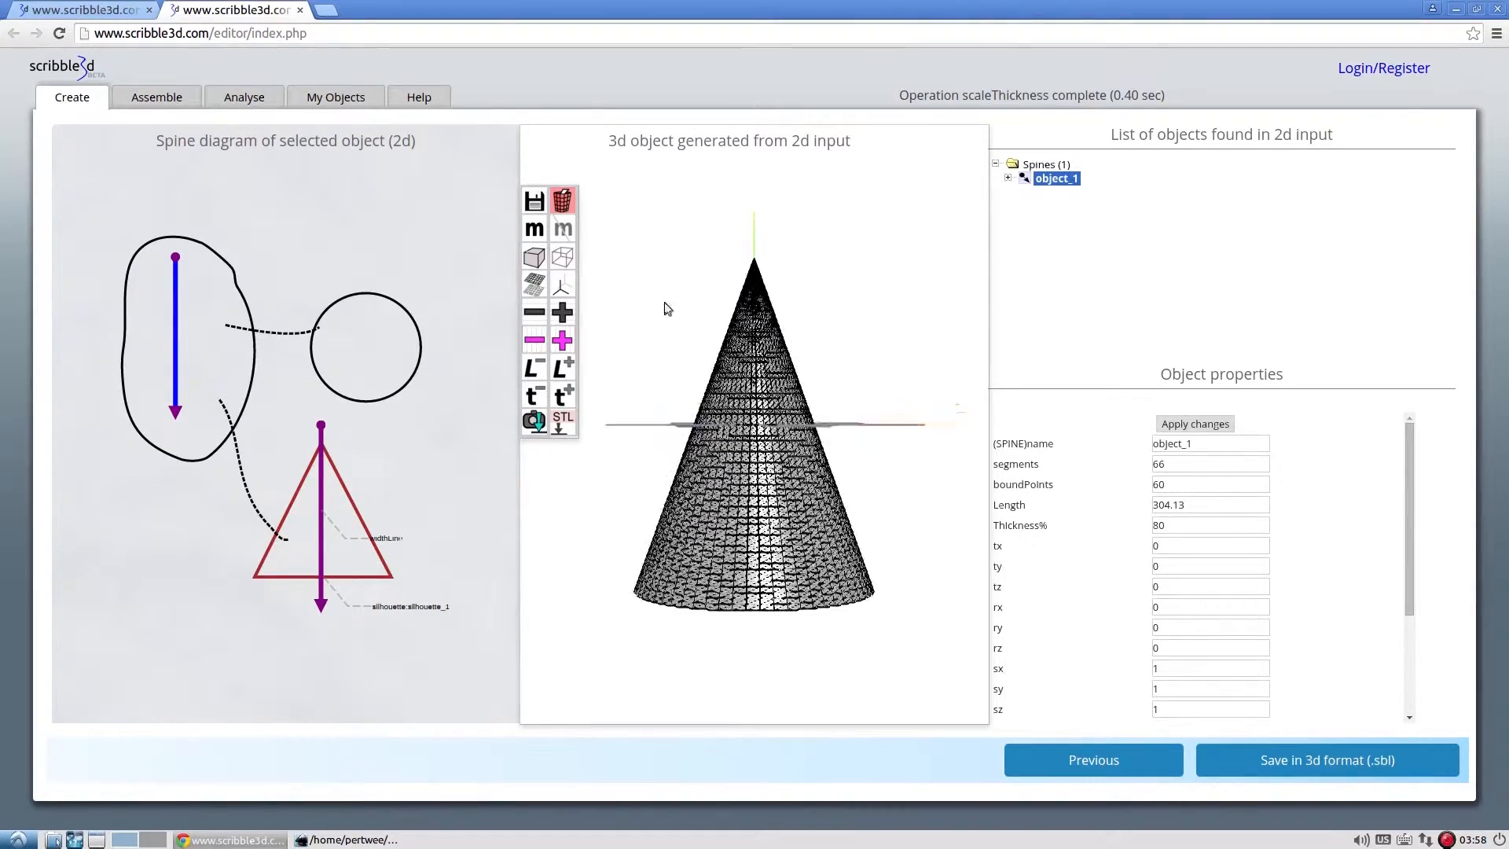
Allow zero width for object_1 so the cone can come to a sharp point, and check its tip
left_click_drag(663, 307, 735, 290)
scroll(786, 334, "up", 4)
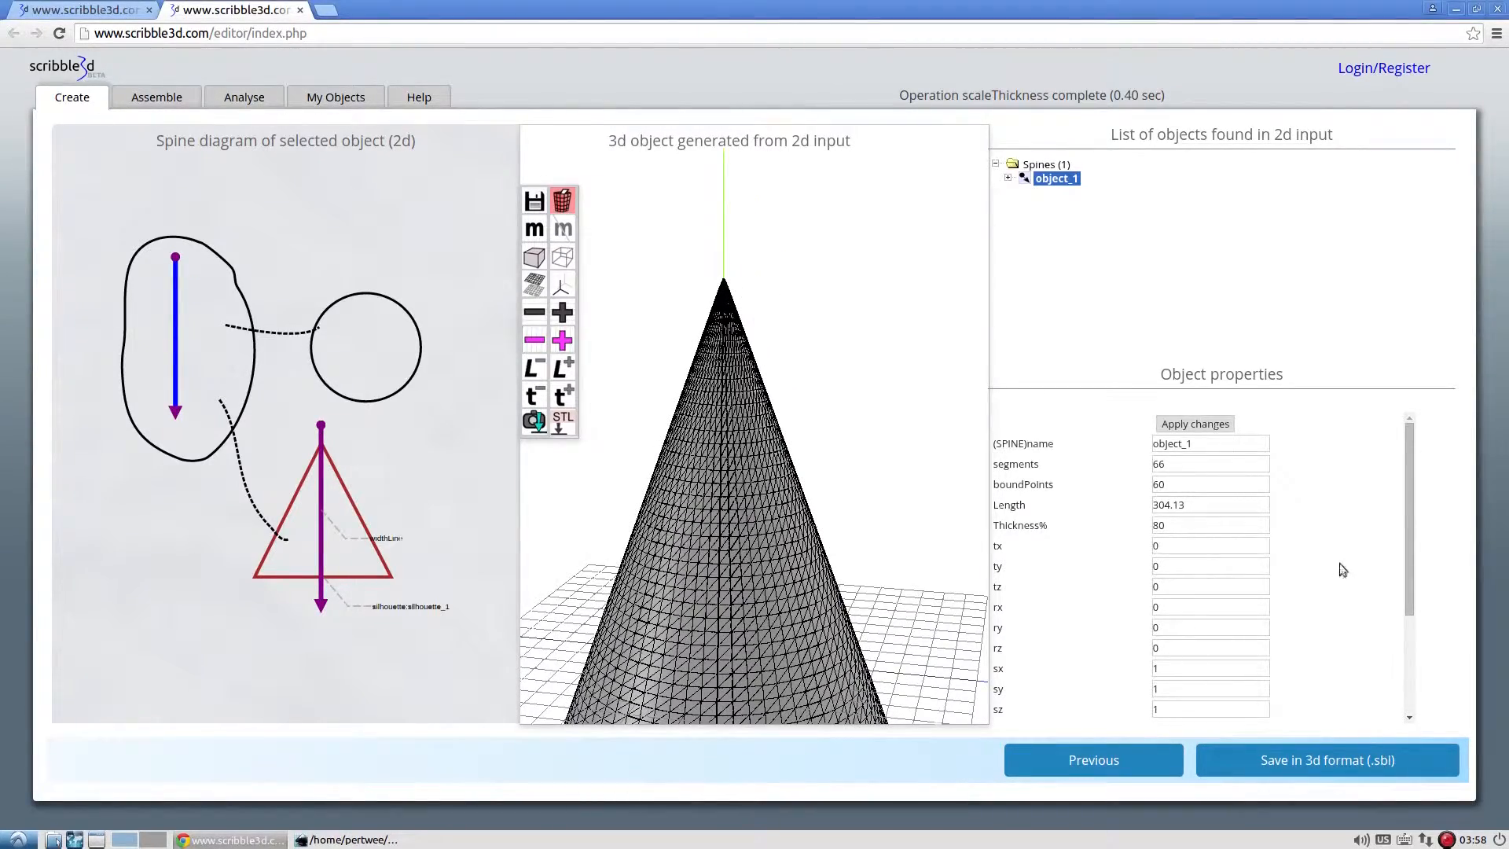
scroll(1342, 569, "down", 3)
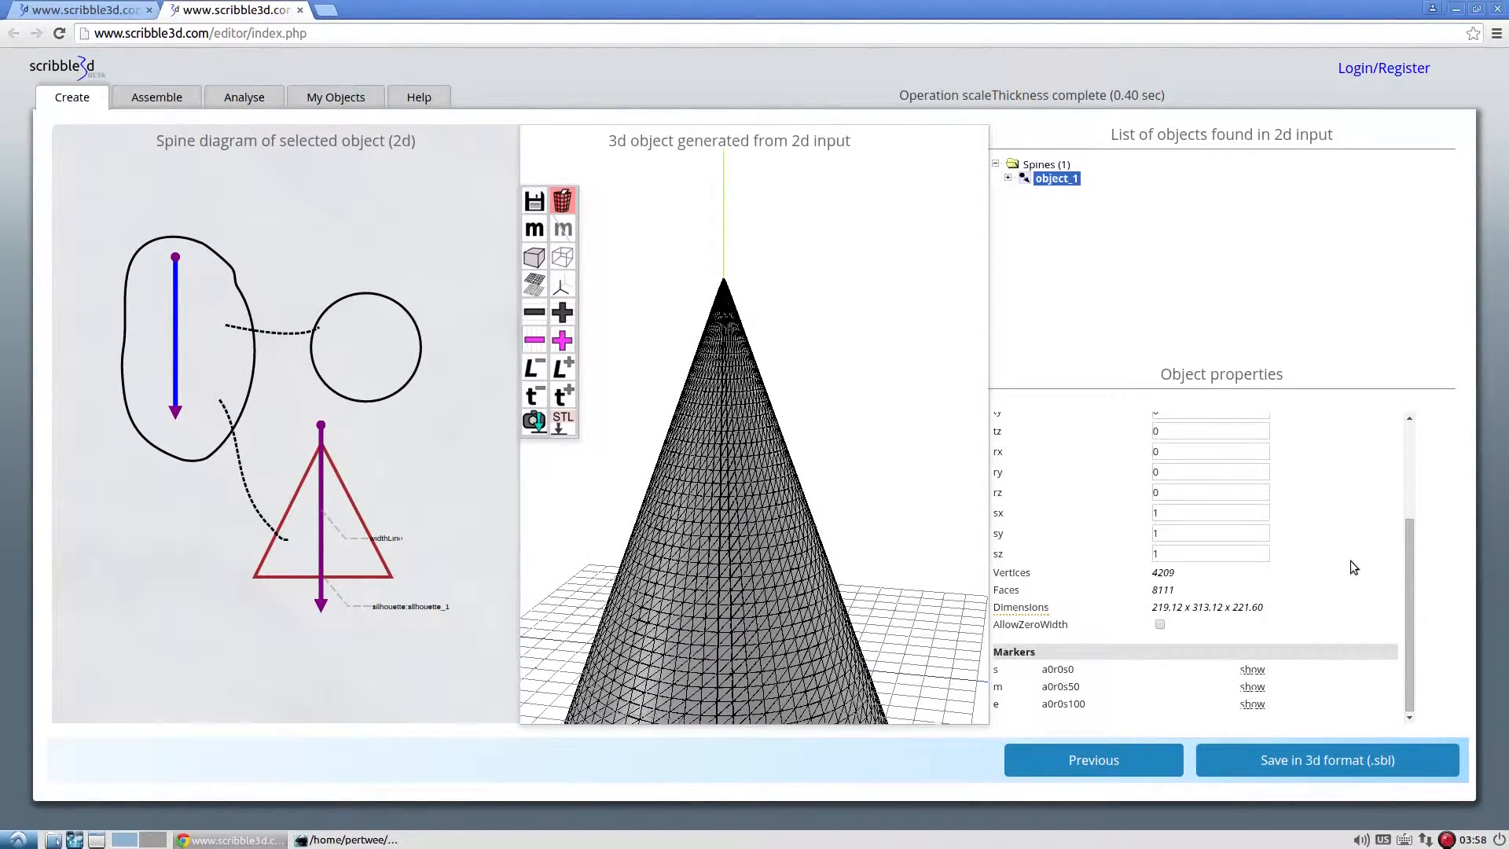
left_click(1161, 625)
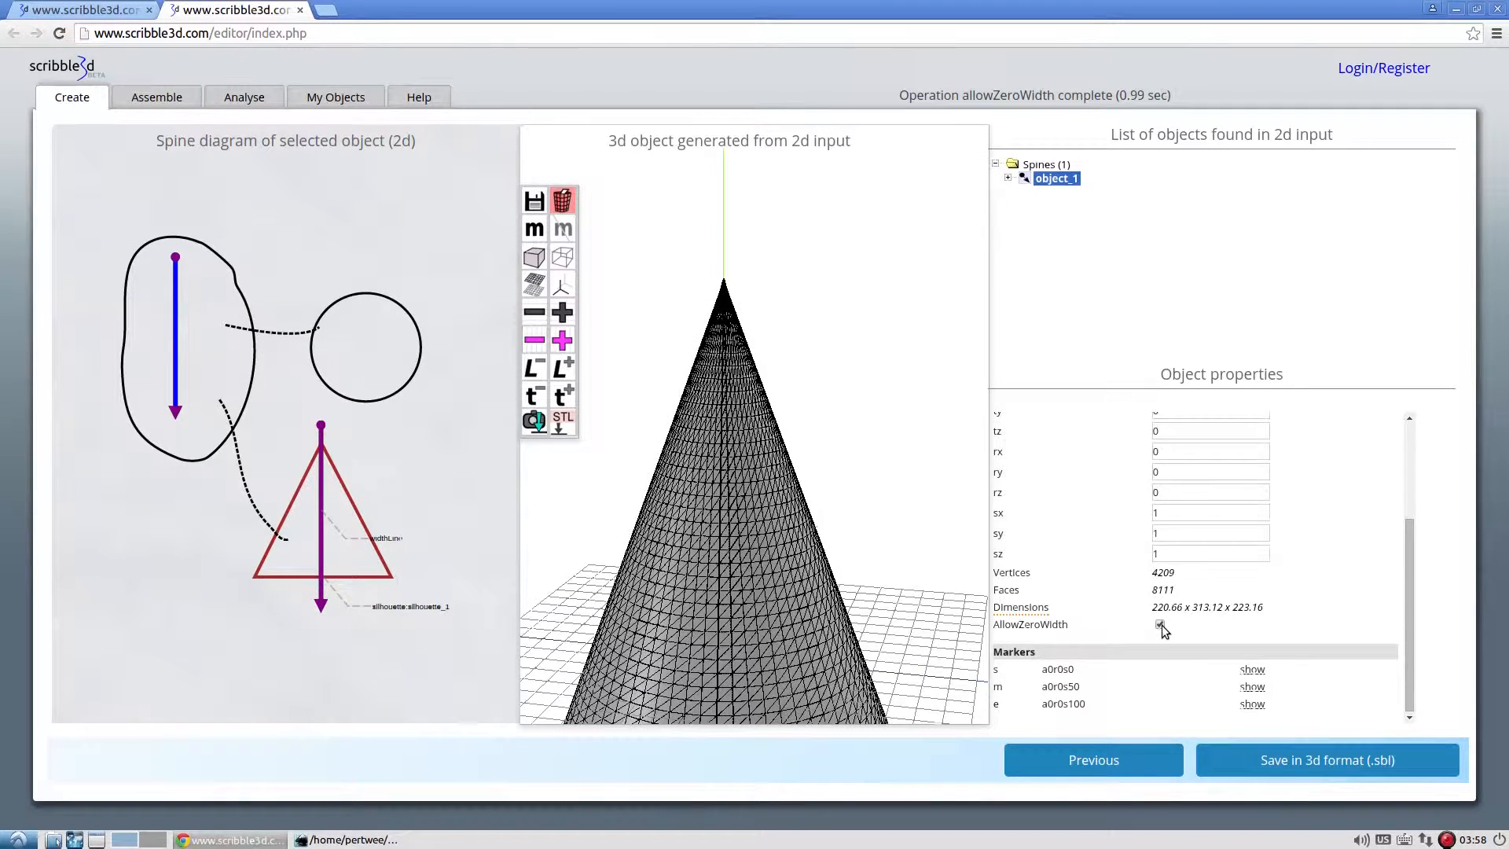
left_click_drag(730, 285, 790, 294)
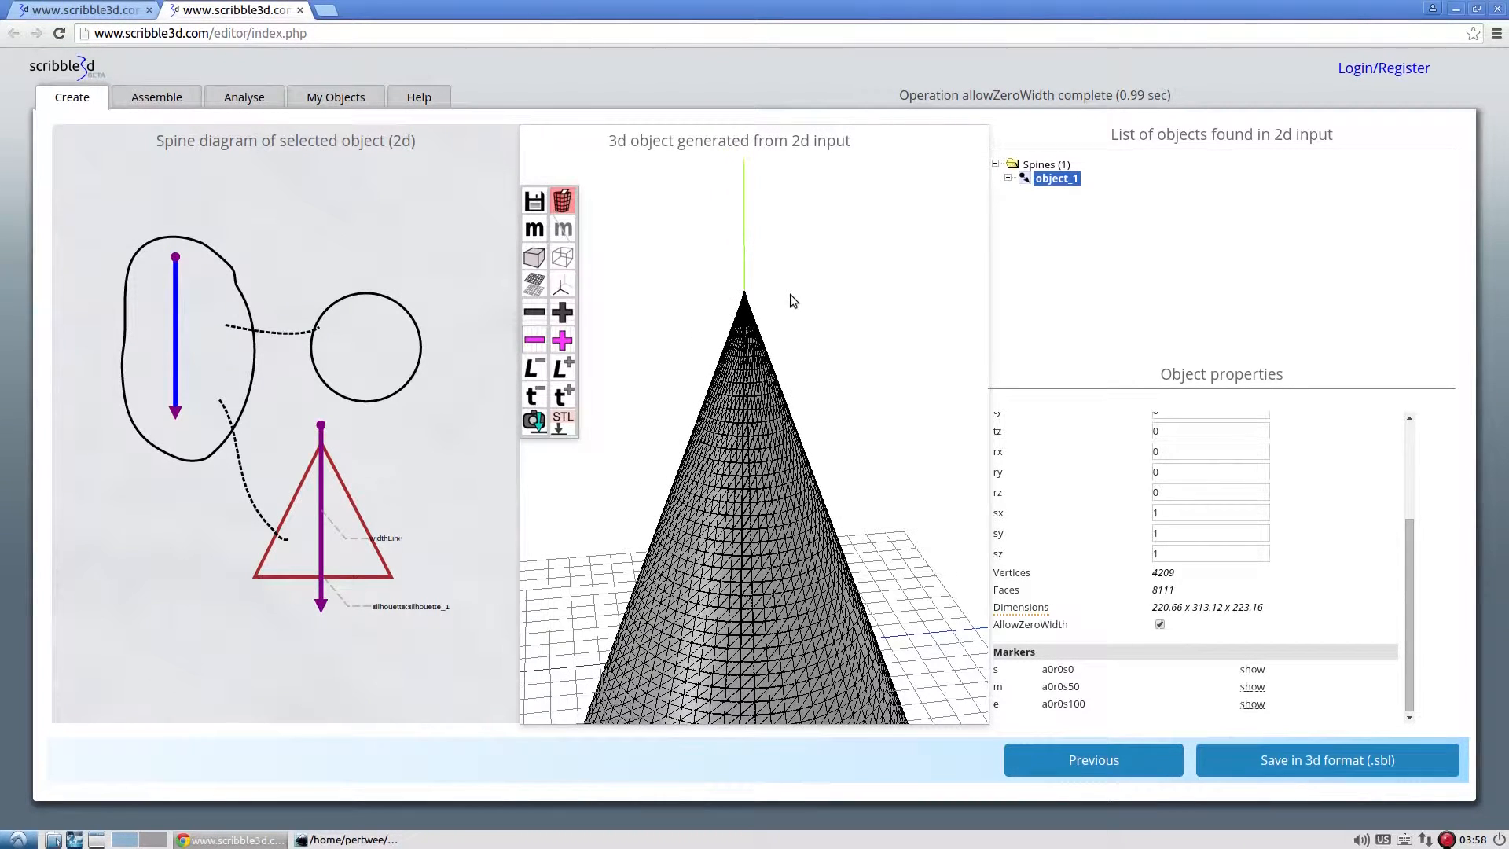
scroll(857, 413, "down", 5)
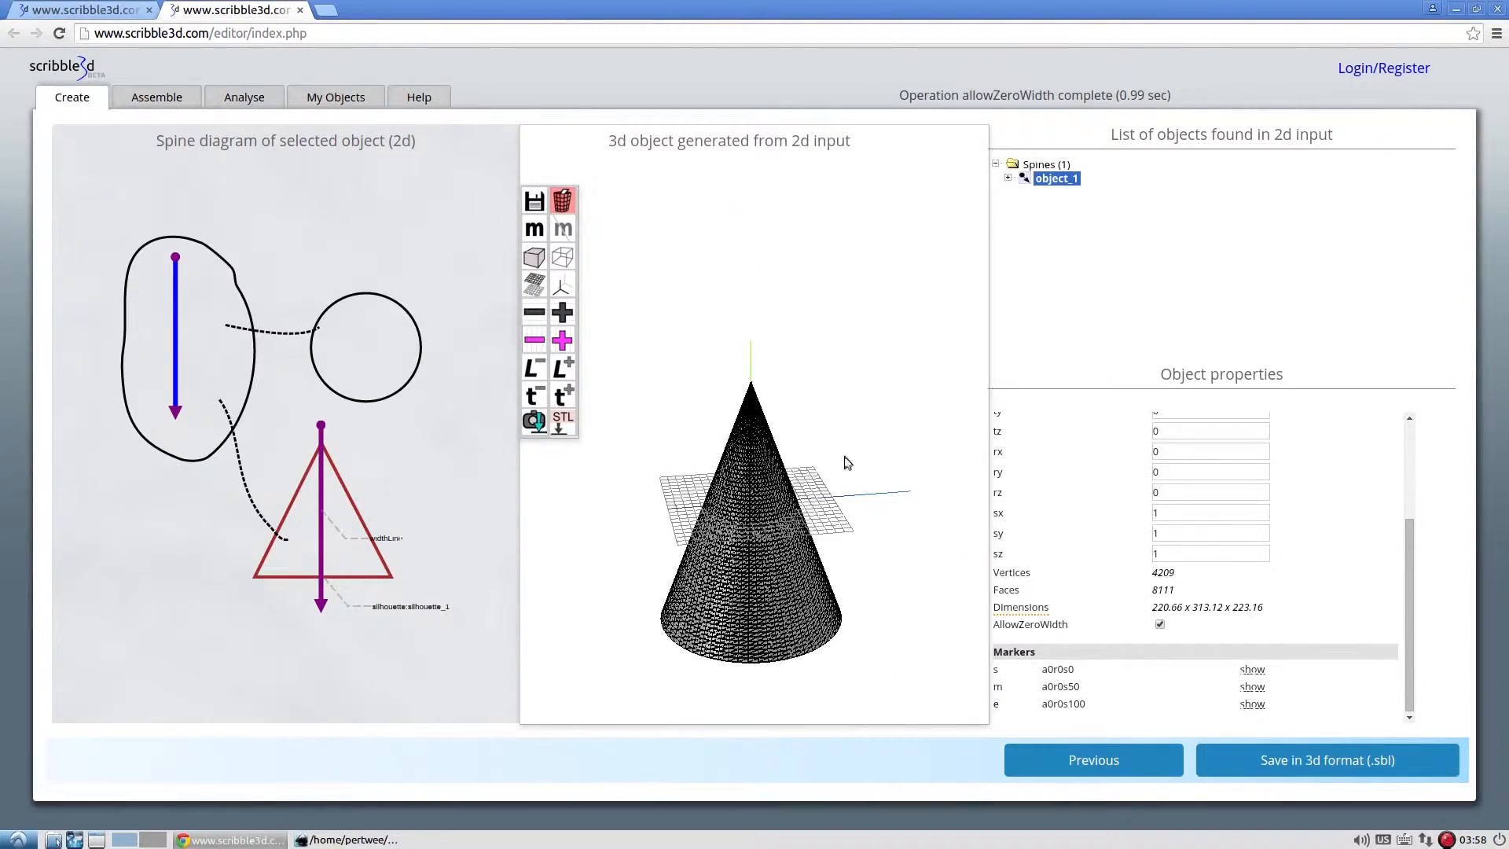
left_click_drag(846, 462, 865, 338)
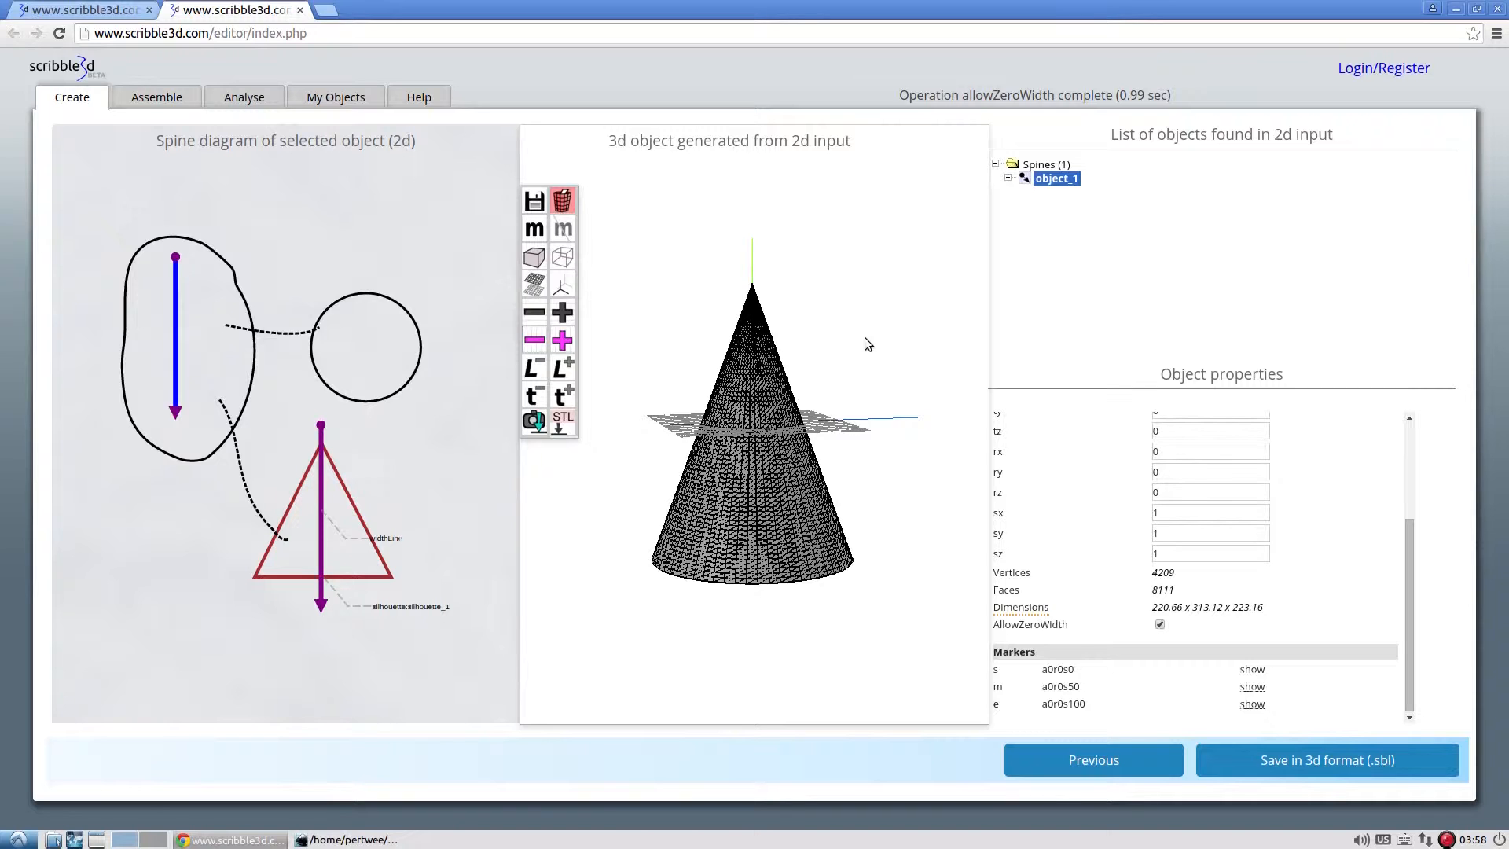
Save the cone in 3D format under the file name cone.sbl
left_click(1309, 770)
left_click_drag(652, 346, 497, 338)
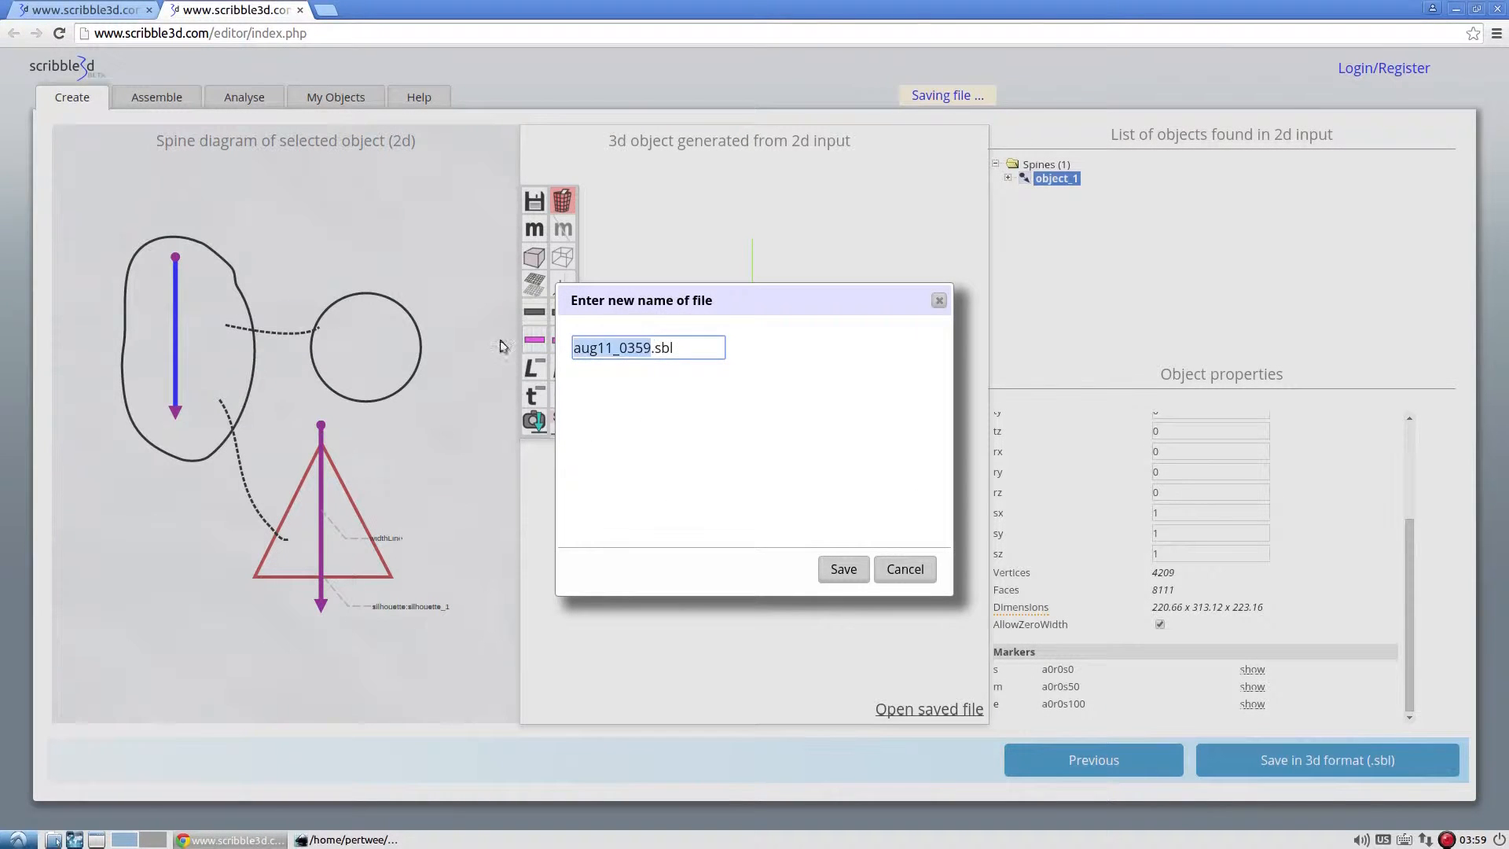
type("cone")
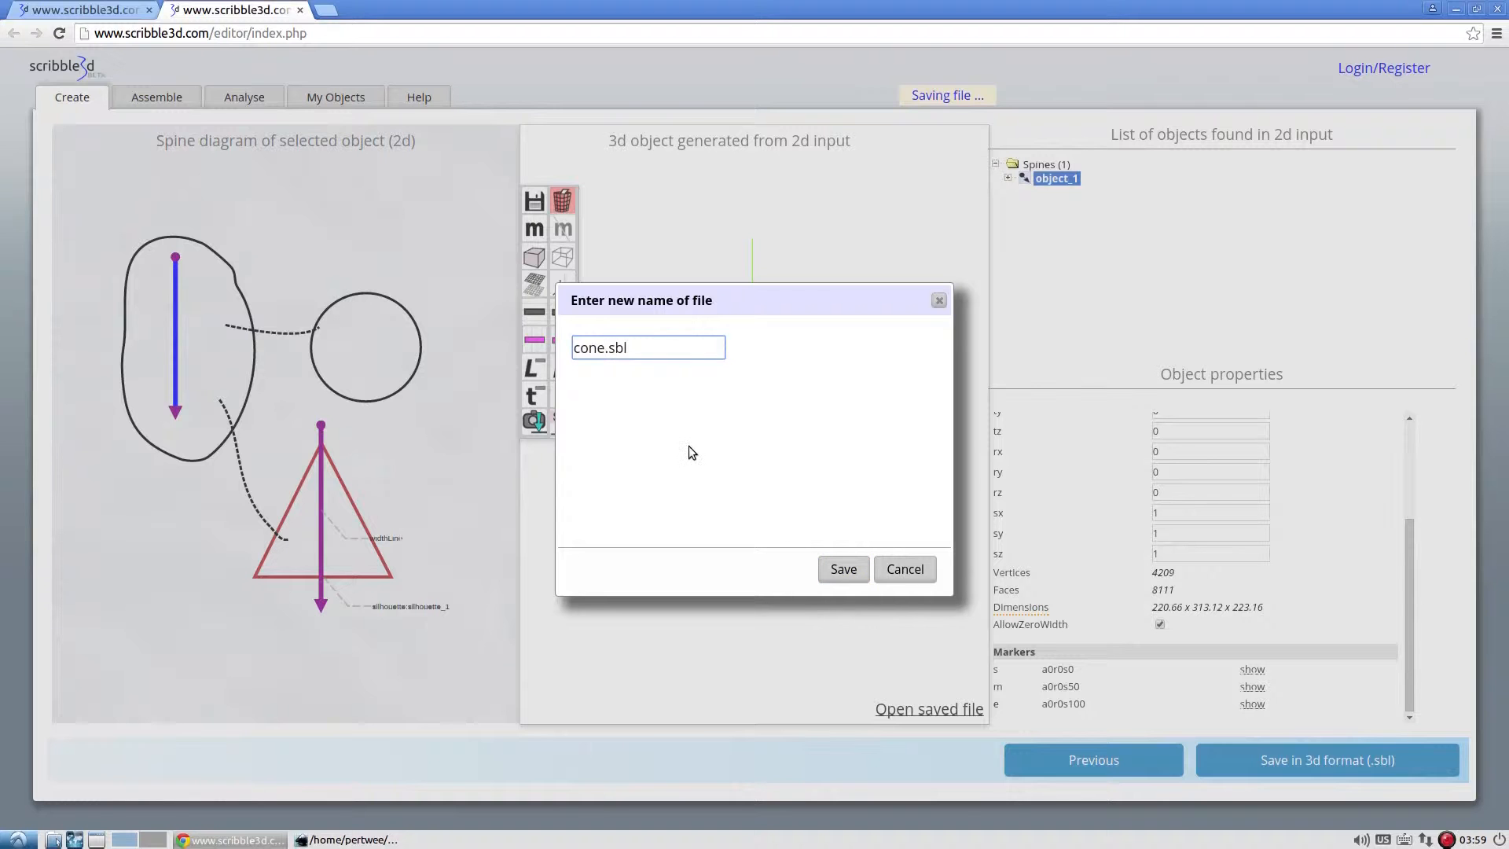
left_click(841, 569)
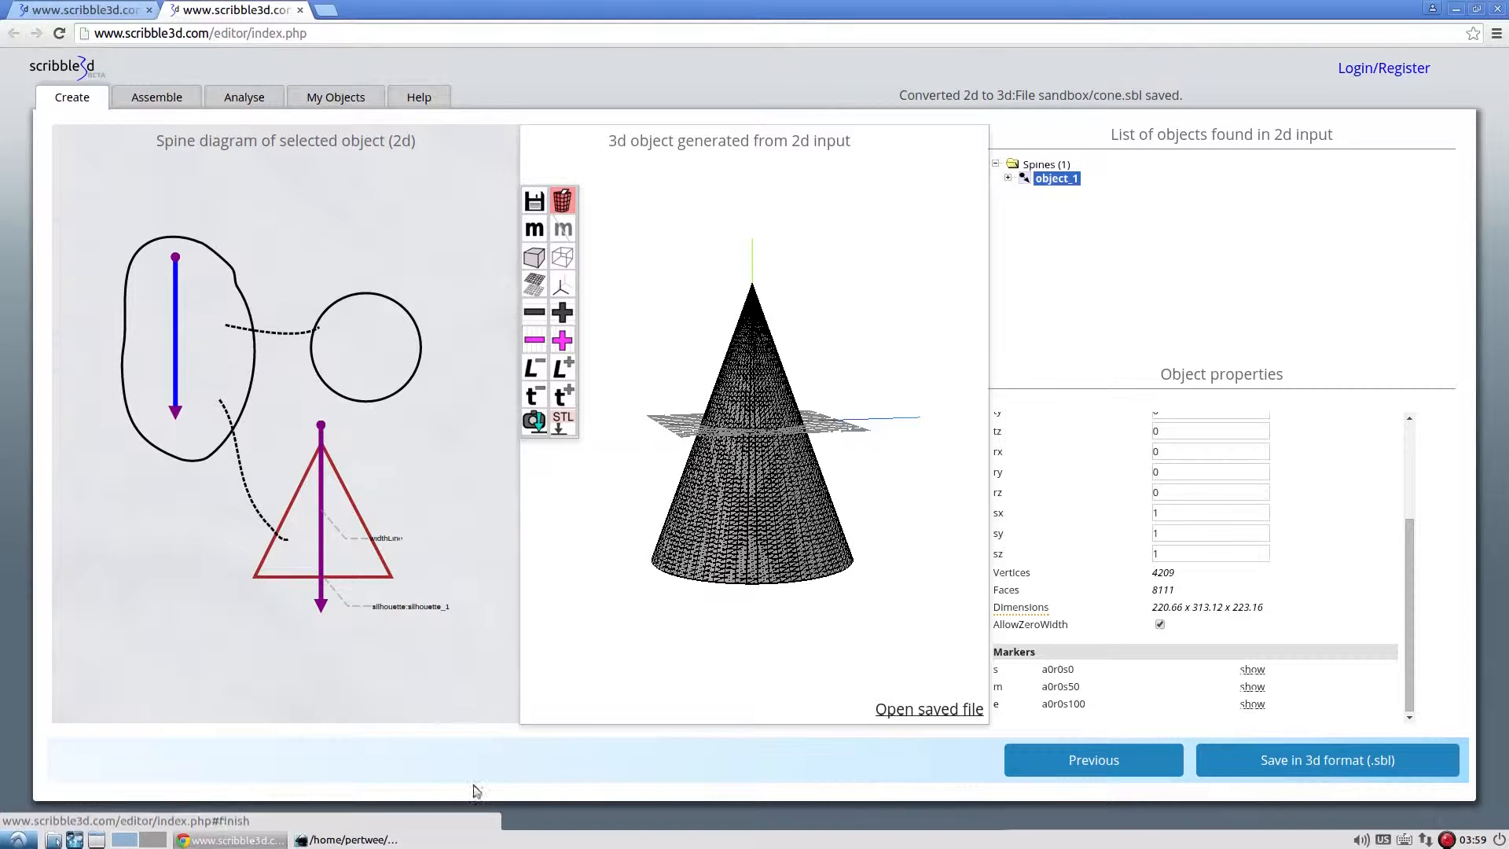
Switch to Inkscape and paste a copy of the blue spine line on the empty canvas beside the page
left_click(361, 839)
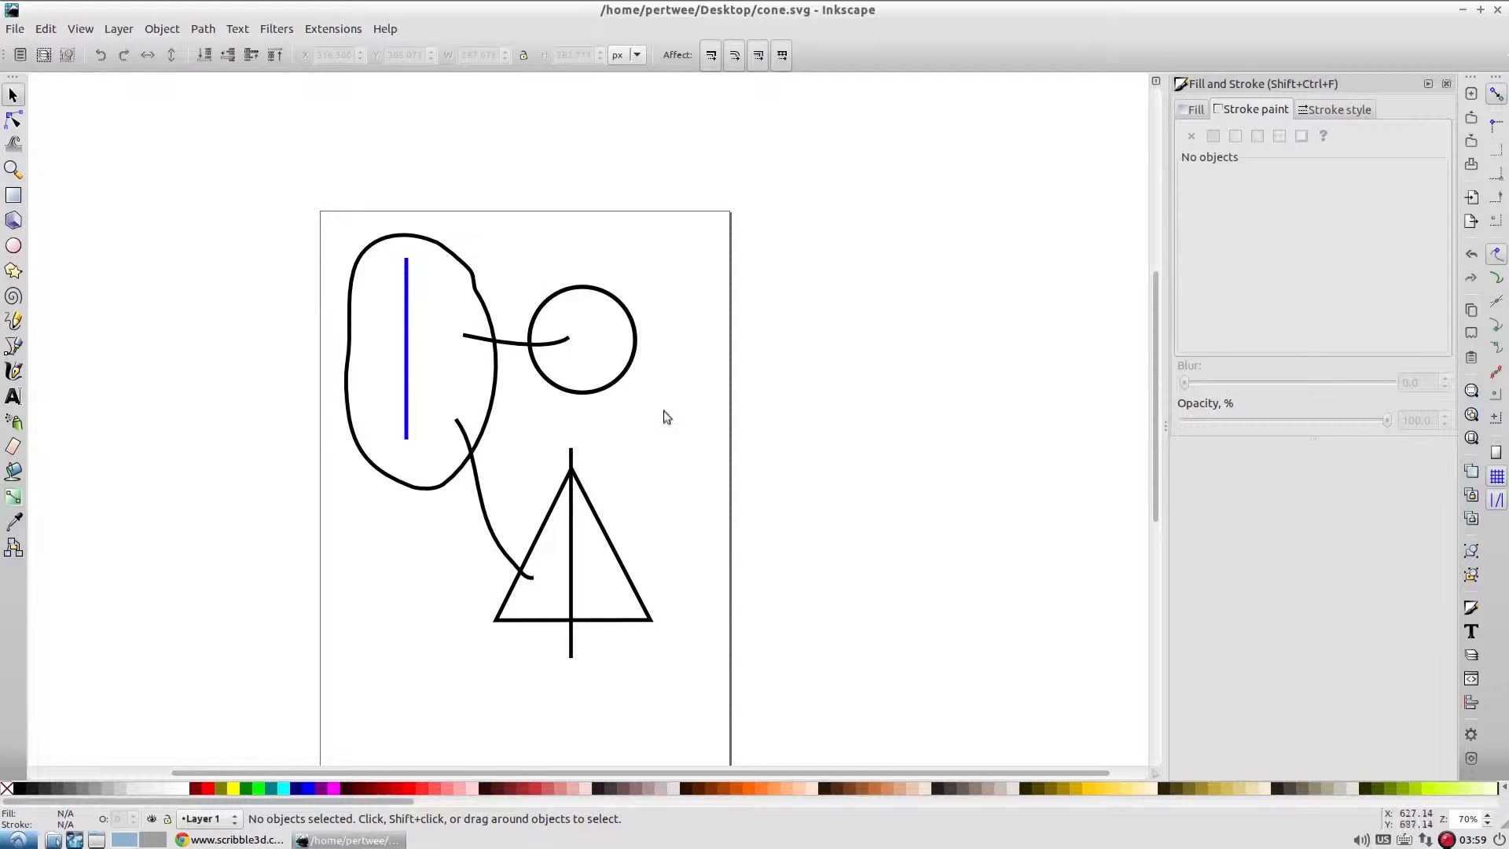
left_click(409, 386)
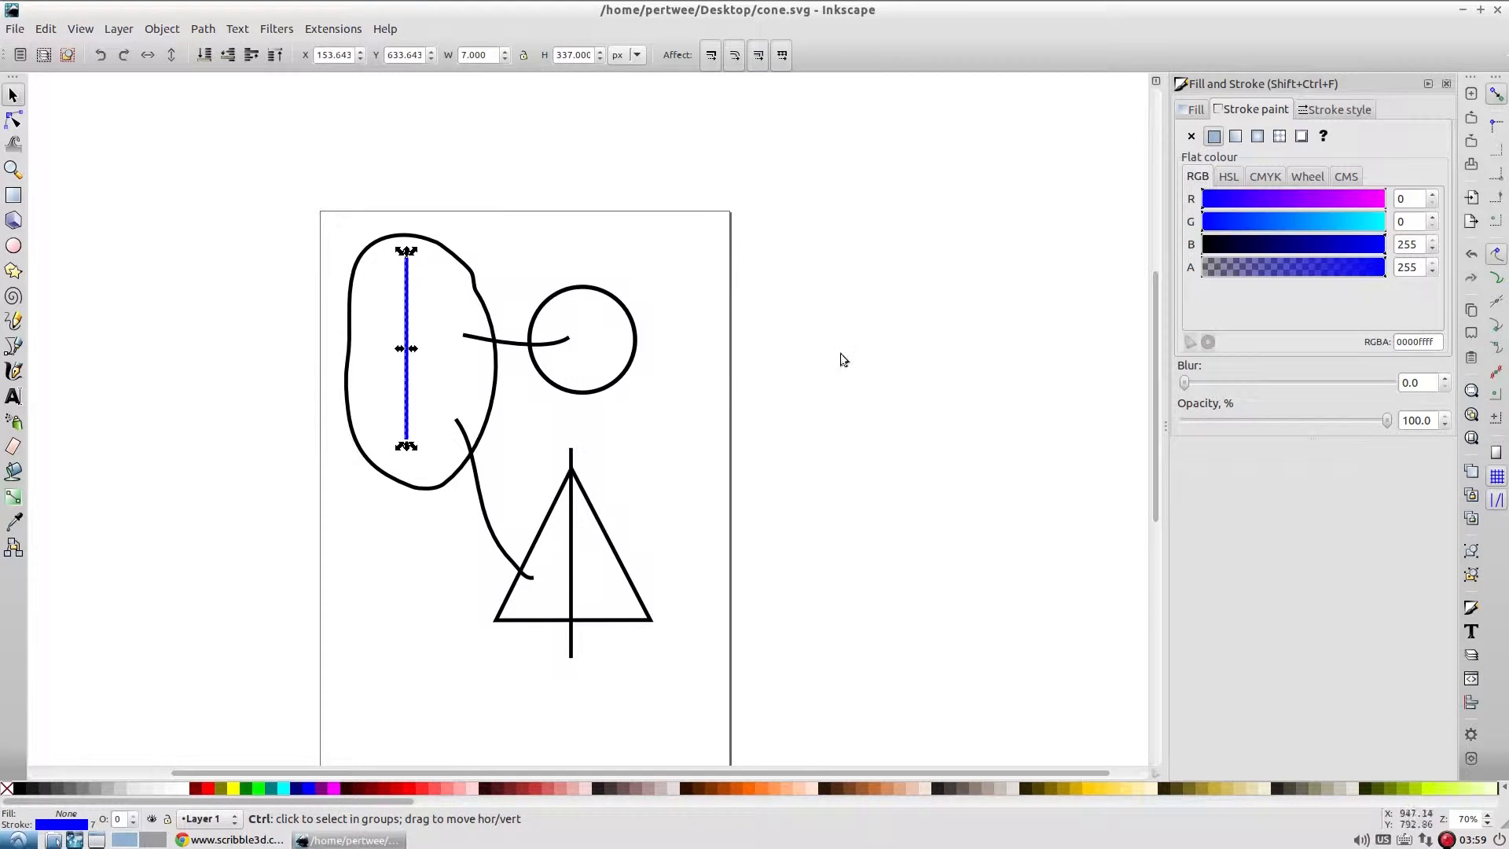
key("ctrl+v")
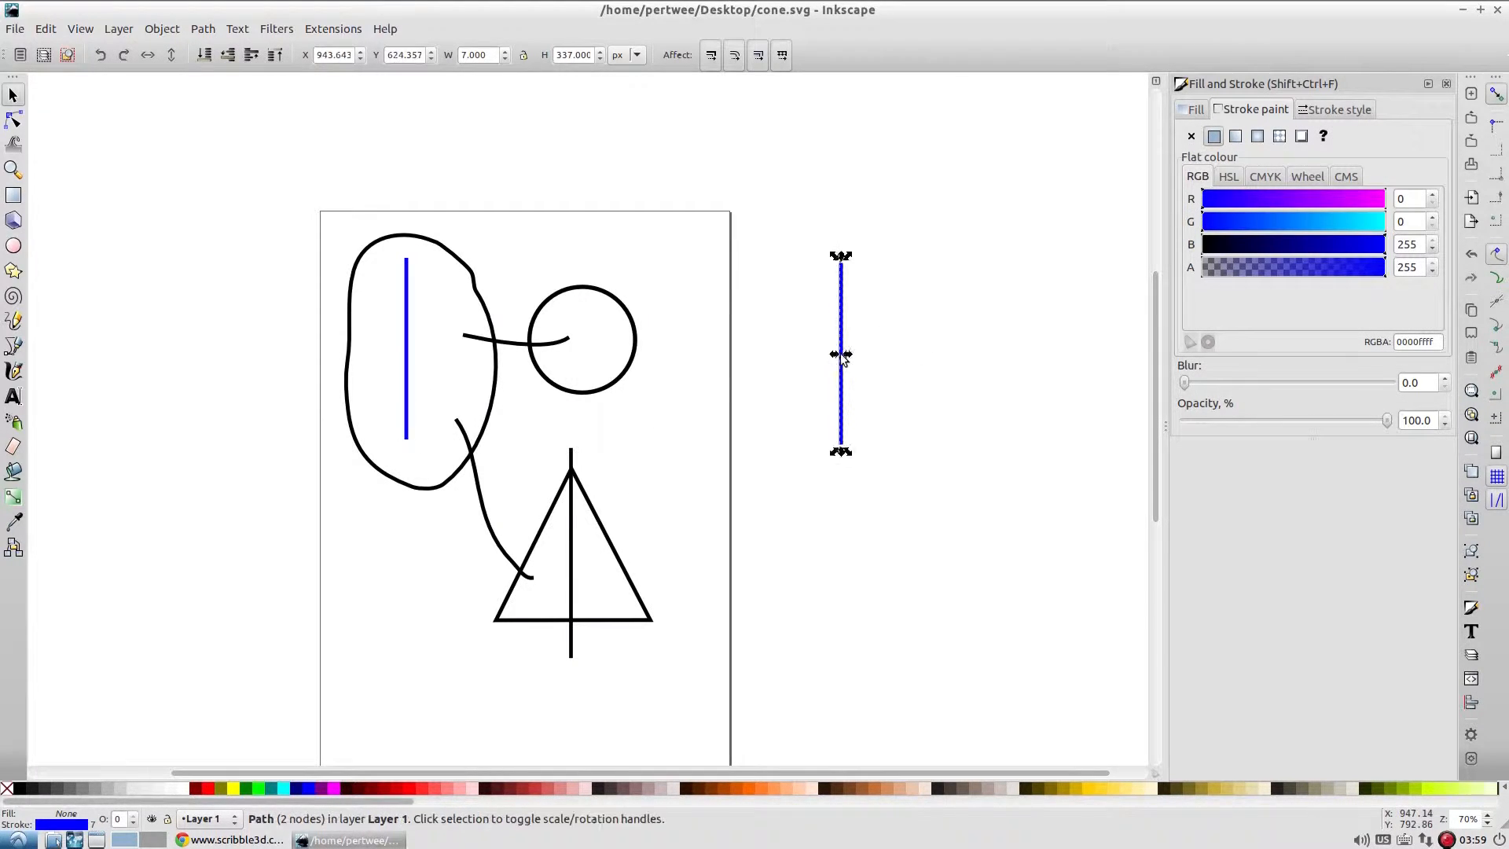
Paste a copy of the circle beside the page and flatten it into a 200 × 50 px ellipse at the top of the copied spine
left_click(625, 381)
left_click(863, 360)
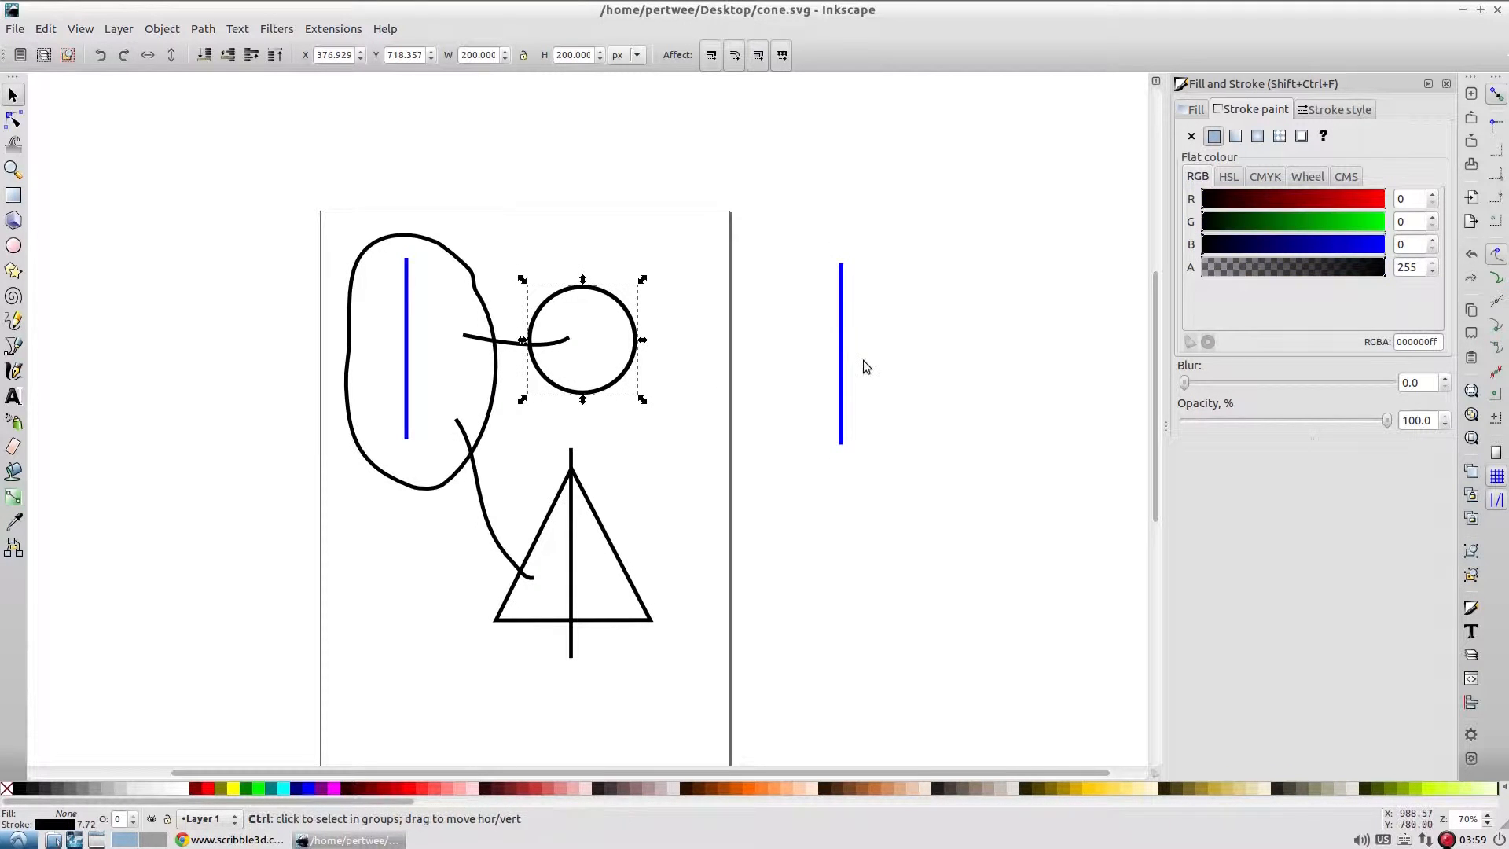
key("ctrl+v")
left_click_drag(840, 401, 882, 259)
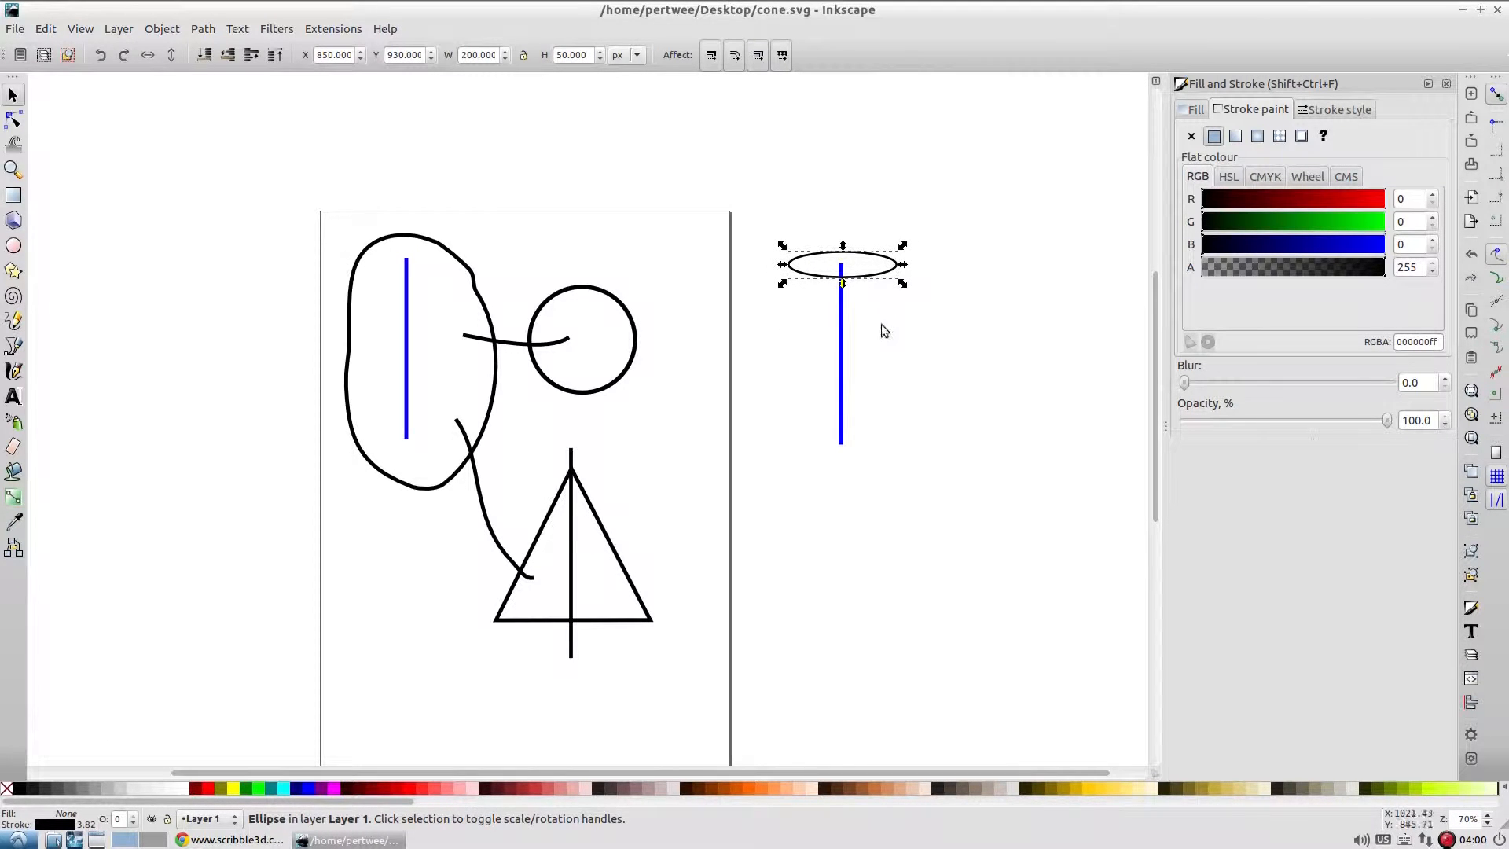
Duplicate the flattened ellipse twice, placing one copy at the bottom end of the copied spine and one near its middle
key("ctrl")
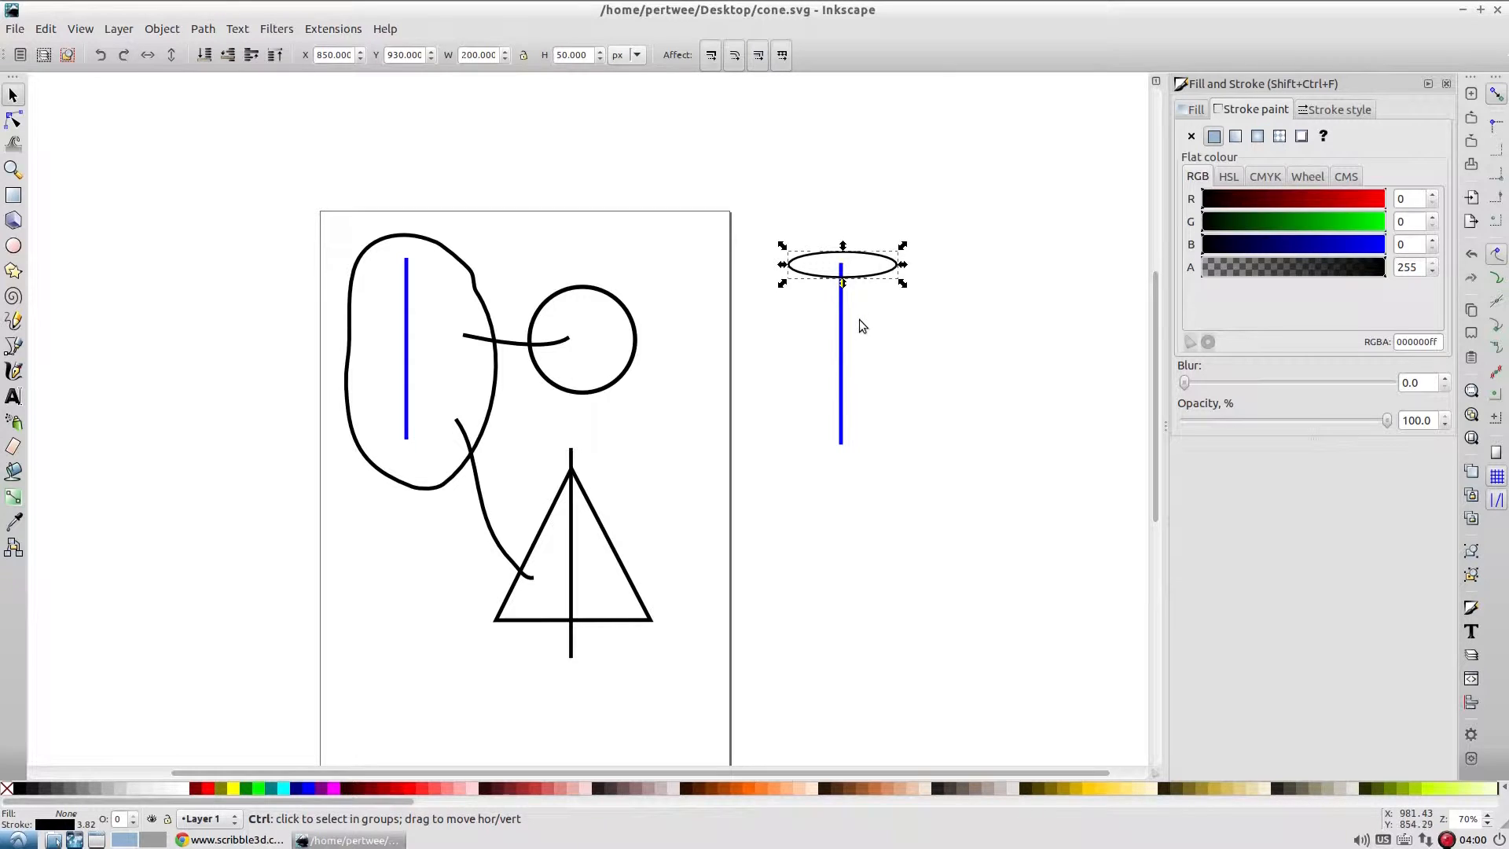
key("ctrl+d")
left_click_drag(866, 277, 865, 437)
key("ctrl+d")
left_click_drag(878, 344, 876, 360)
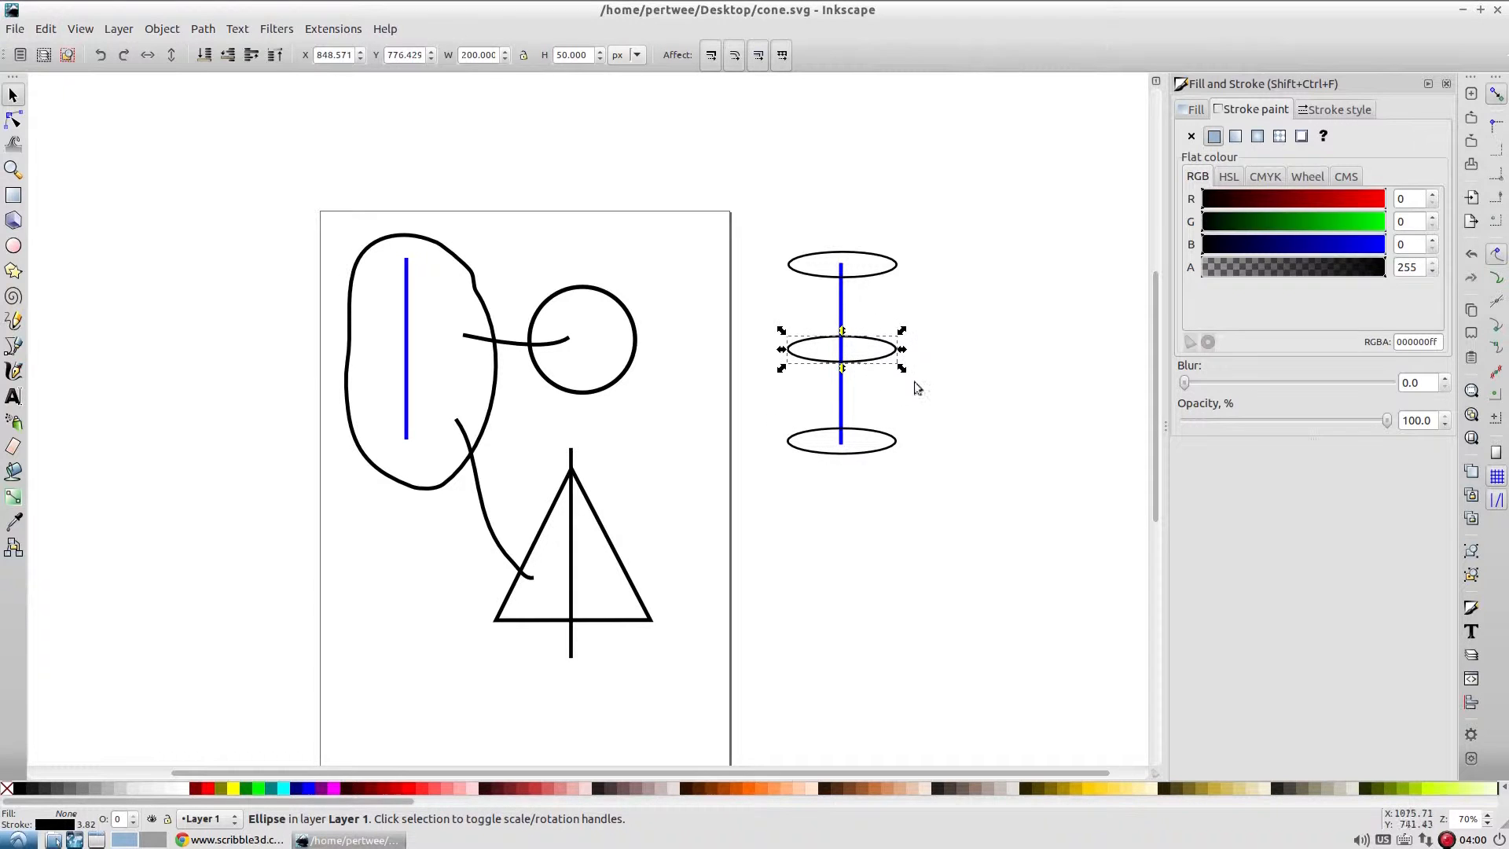
left_click(941, 363)
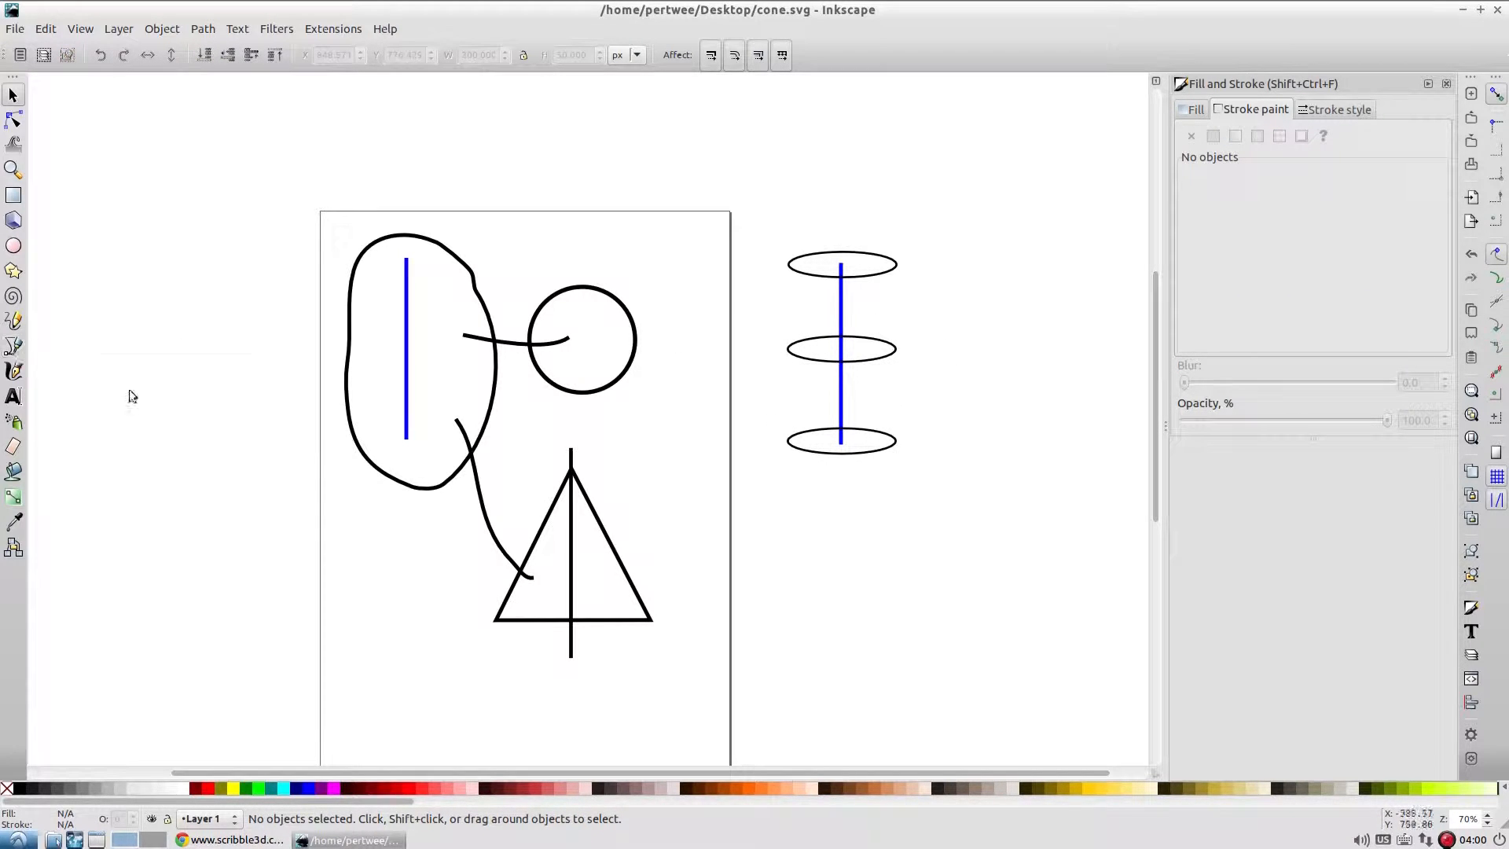
Draw freehand horizontal width lines across the silhouette triangle, at the apex, at mid-height and along the base
left_click(644, 606)
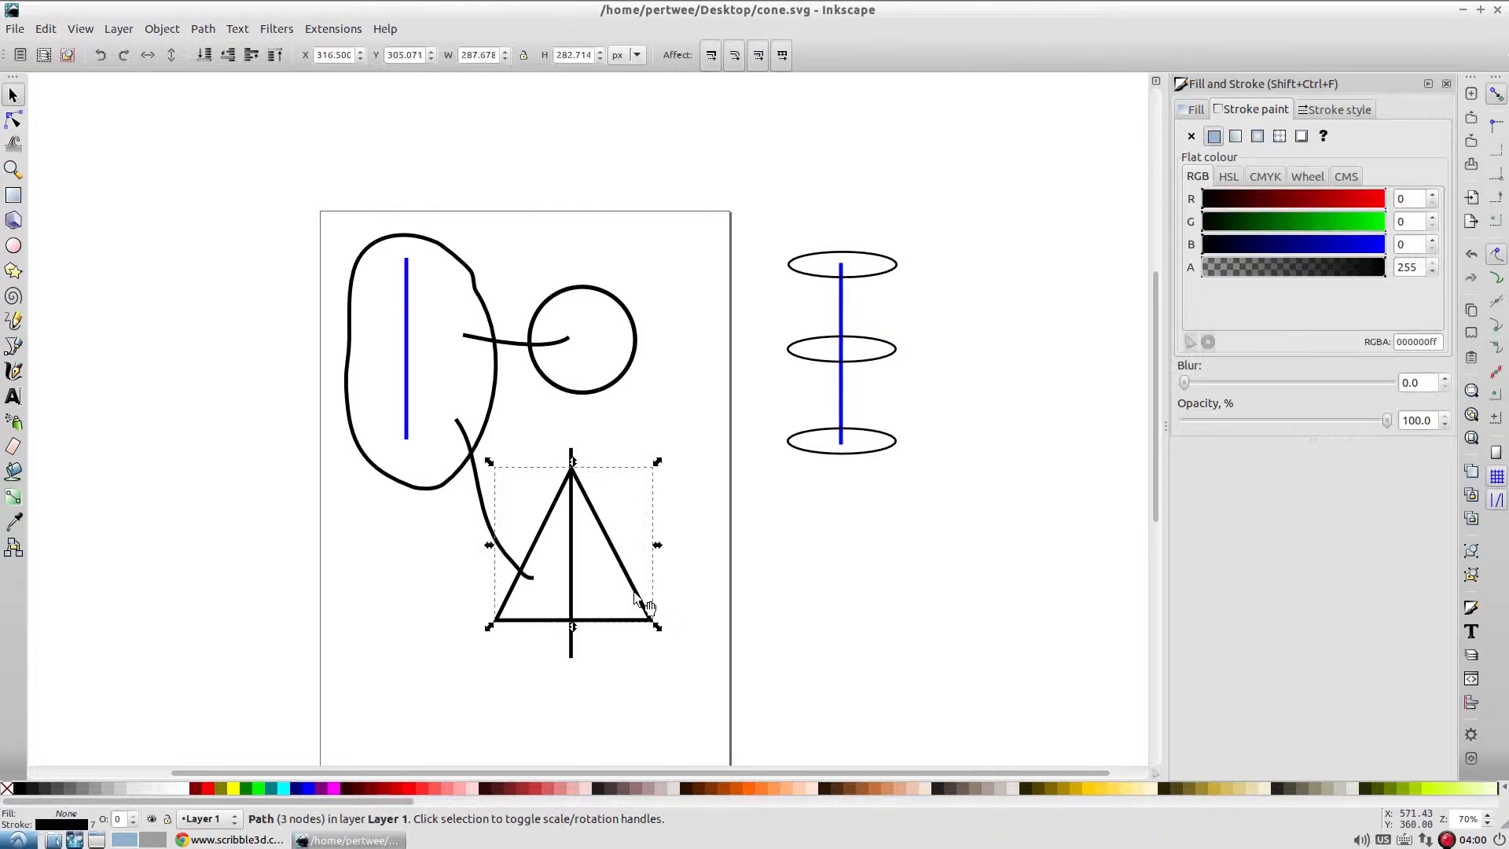
left_click(13, 323)
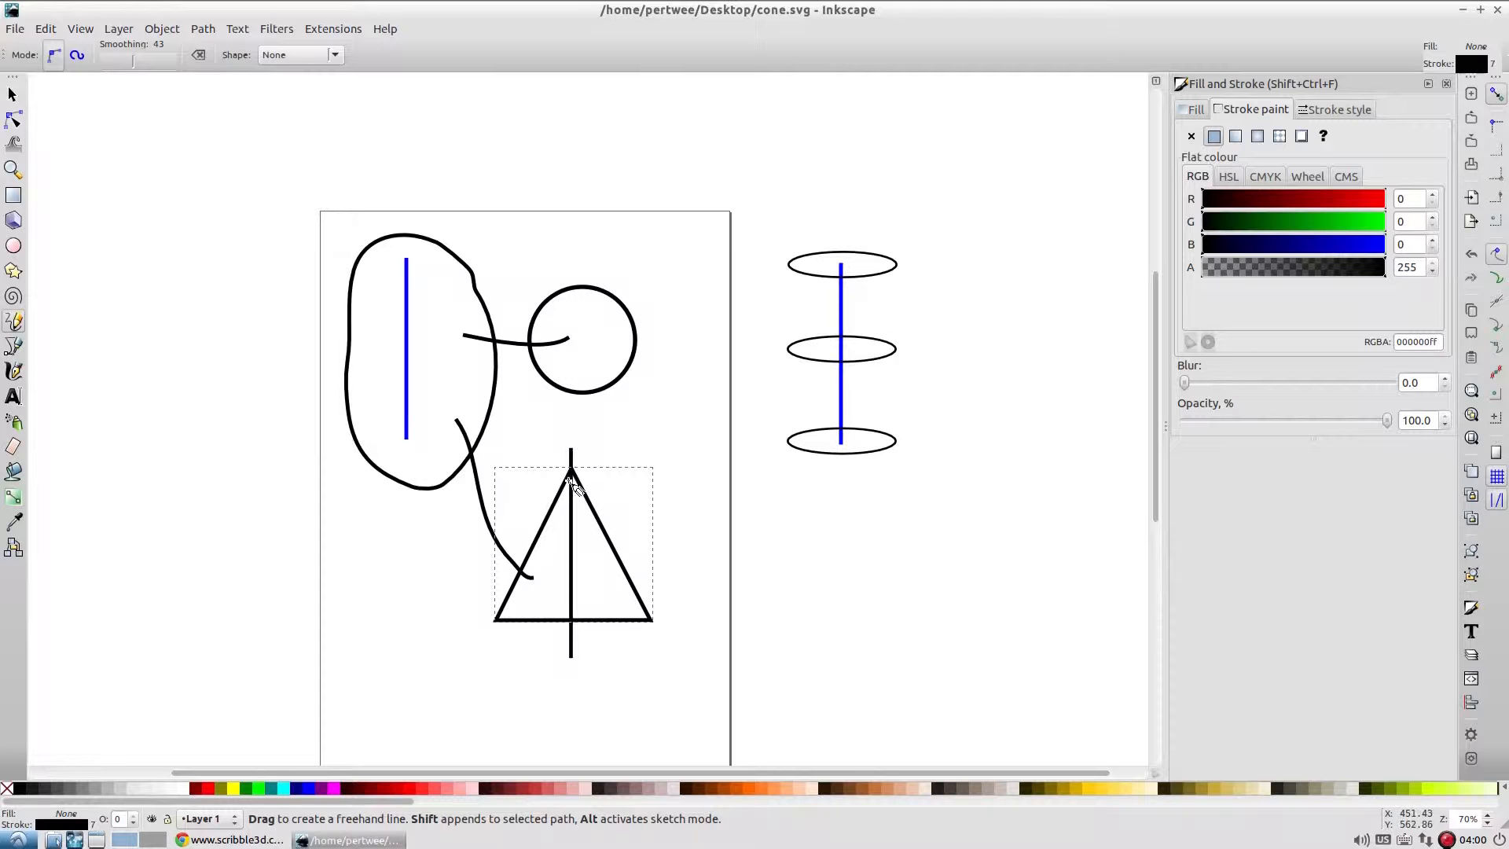
mouse_move(571, 472)
left_mouse_down()
mouse_move(542, 555)
mouse_move(617, 553)
left_mouse_up()
left_click_drag(498, 620, 651, 621)
key("s")
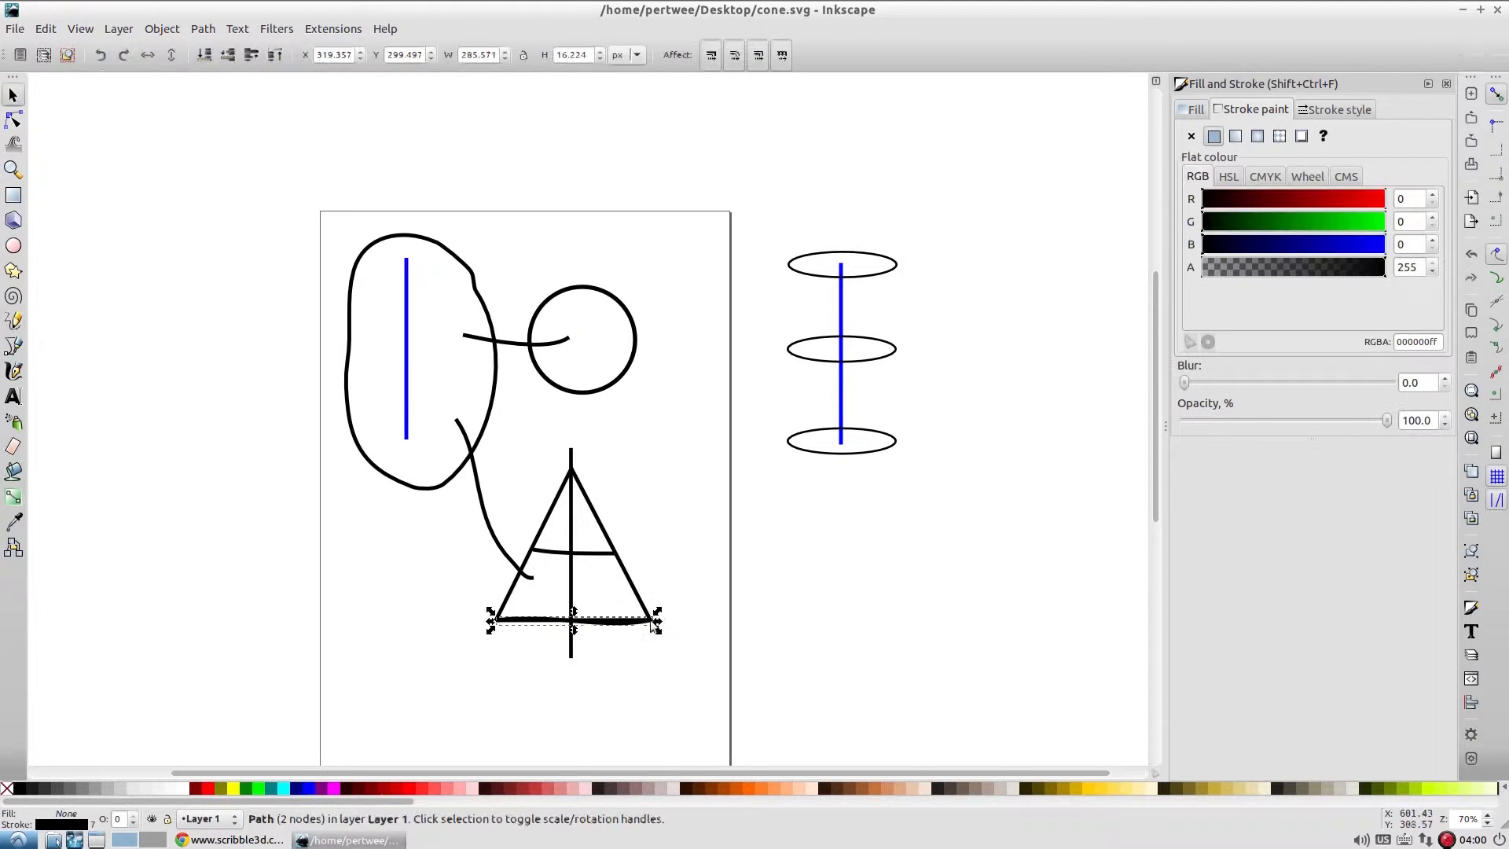
Copy the triangle's width lines together and place the copies on the copied spine, with the shorter line across the middle ellipse
left_click(595, 552, "shift")
left_click(571, 473, "shift")
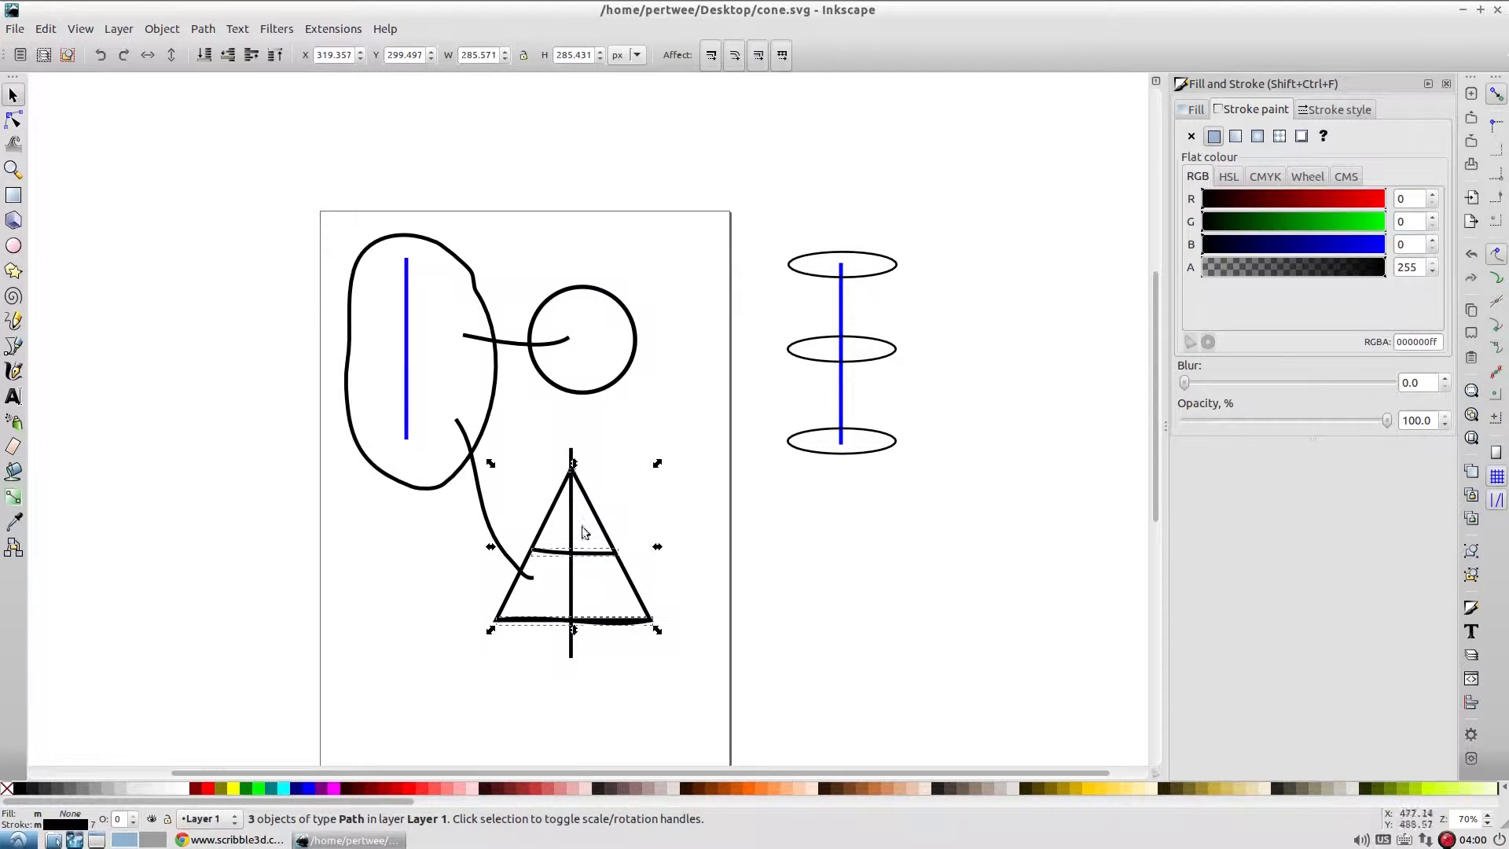
left_click(574, 475, "shift")
key("ctrl+c")
key("ctrl+v")
mouse_move(889, 313)
left_mouse_down()
mouse_move(885, 363)
mouse_move(872, 358)
left_mouse_up()
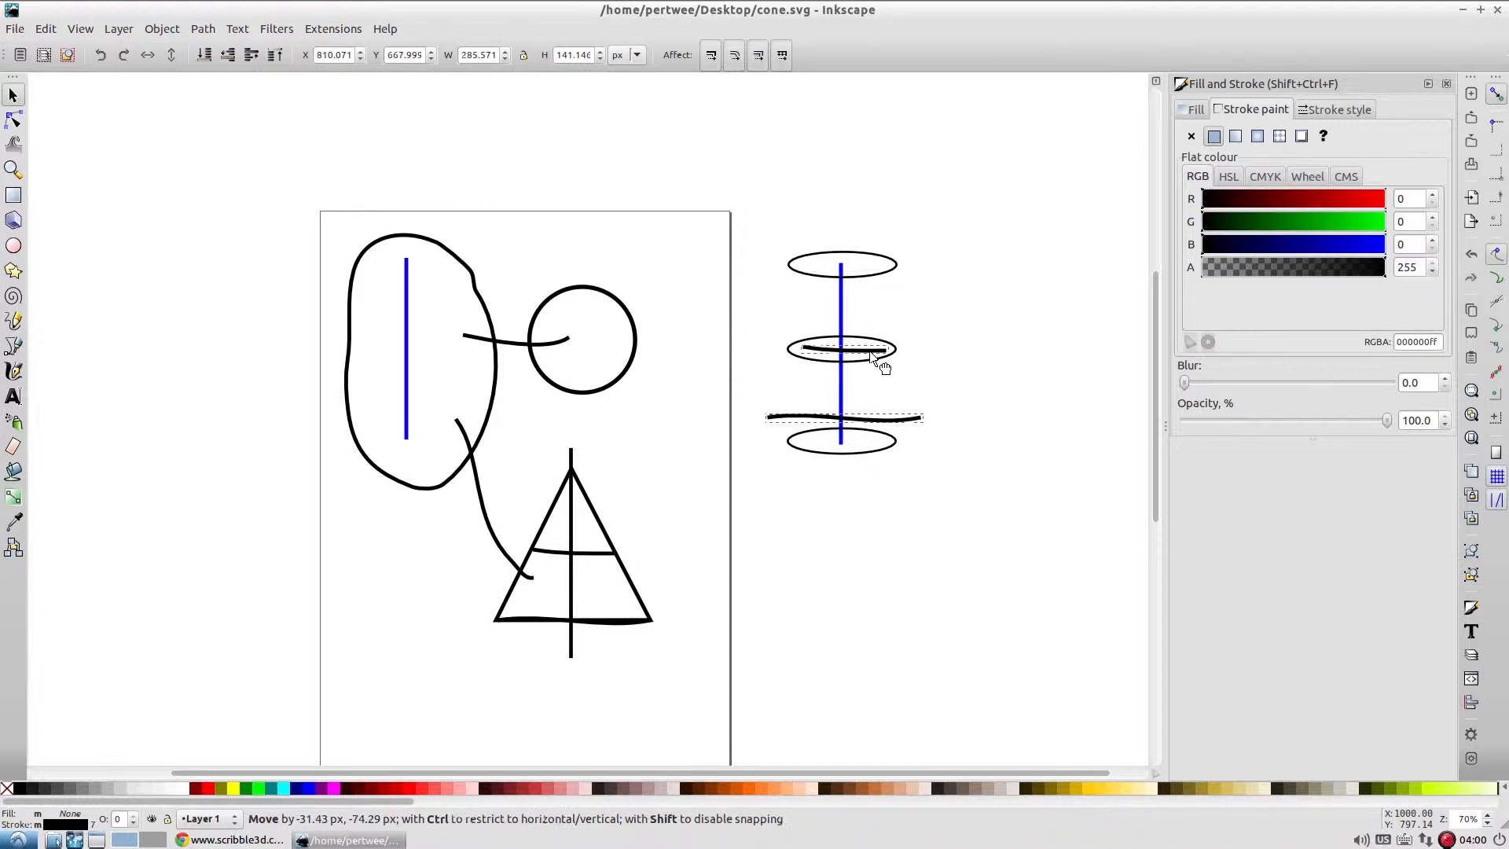
left_click(970, 408)
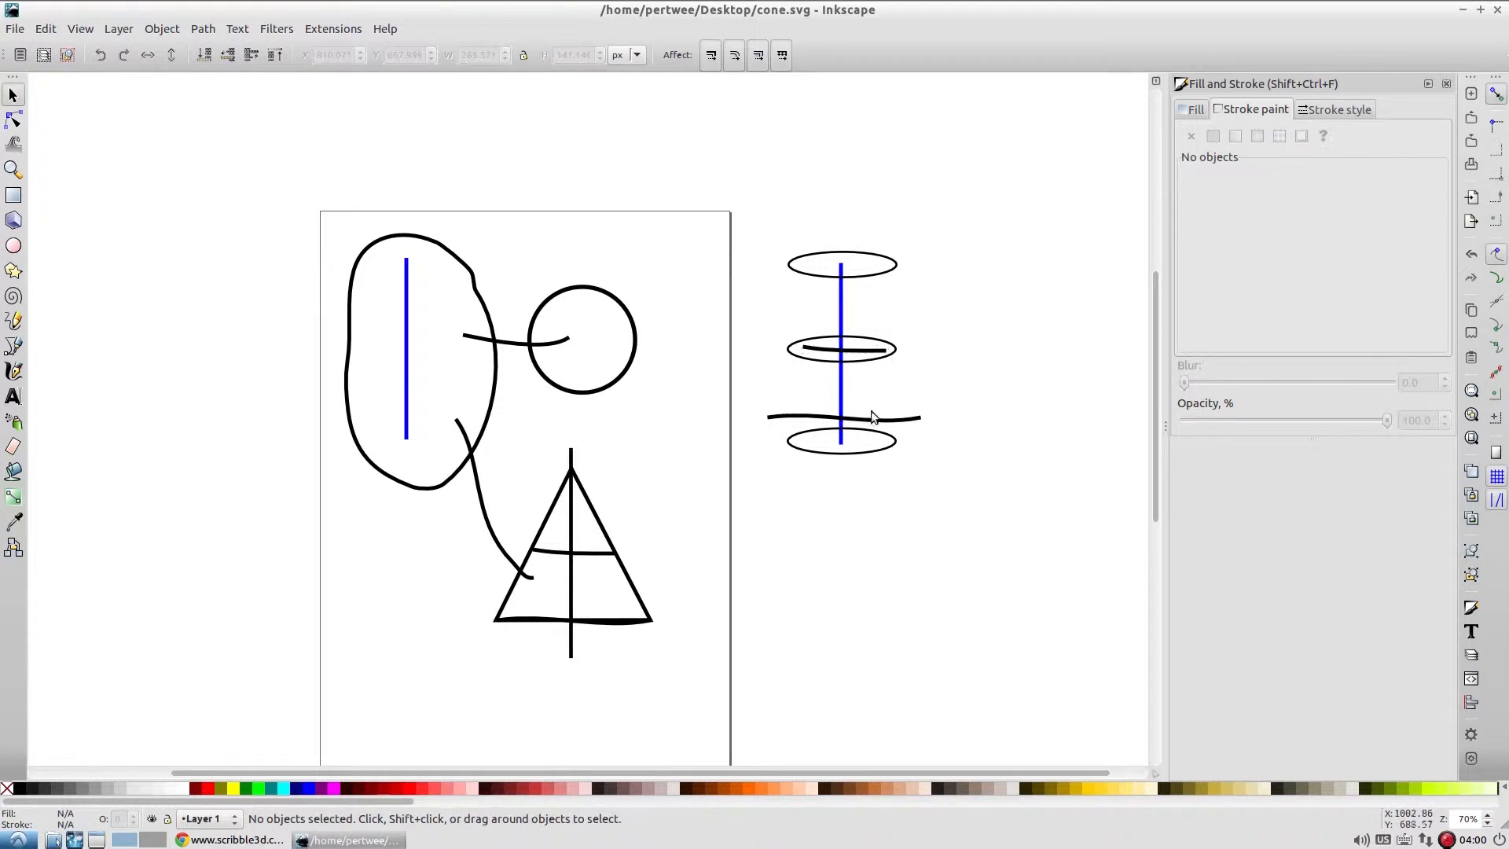
Move the long width line across the bottom ellipse, centred on the spine, and widen that ellipse to the line's ends
left_click_drag(887, 420, 882, 445)
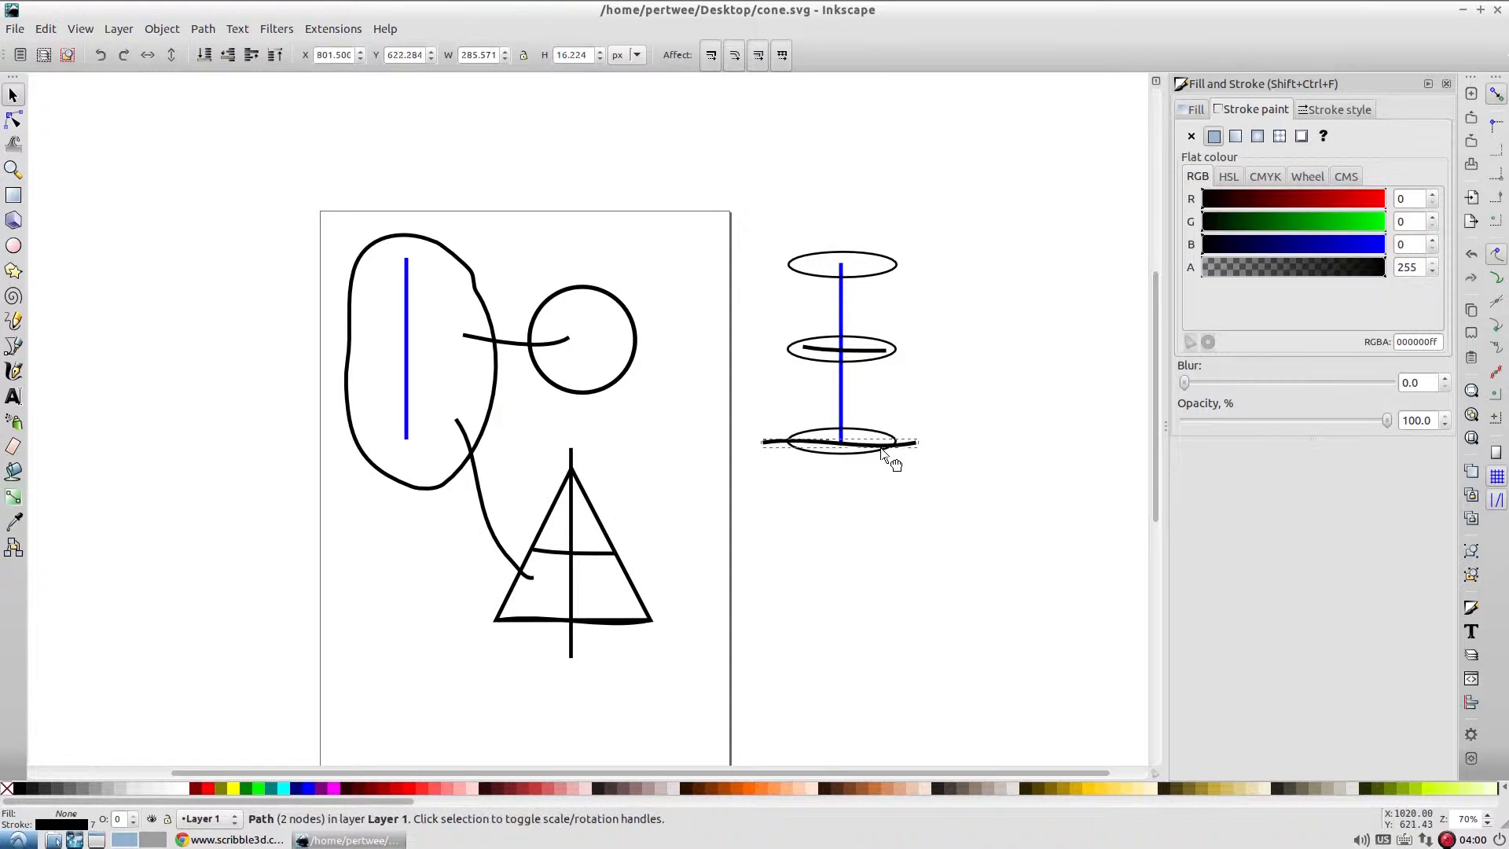
left_click(902, 410)
left_click(863, 432)
left_click_drag(786, 442, 767, 438)
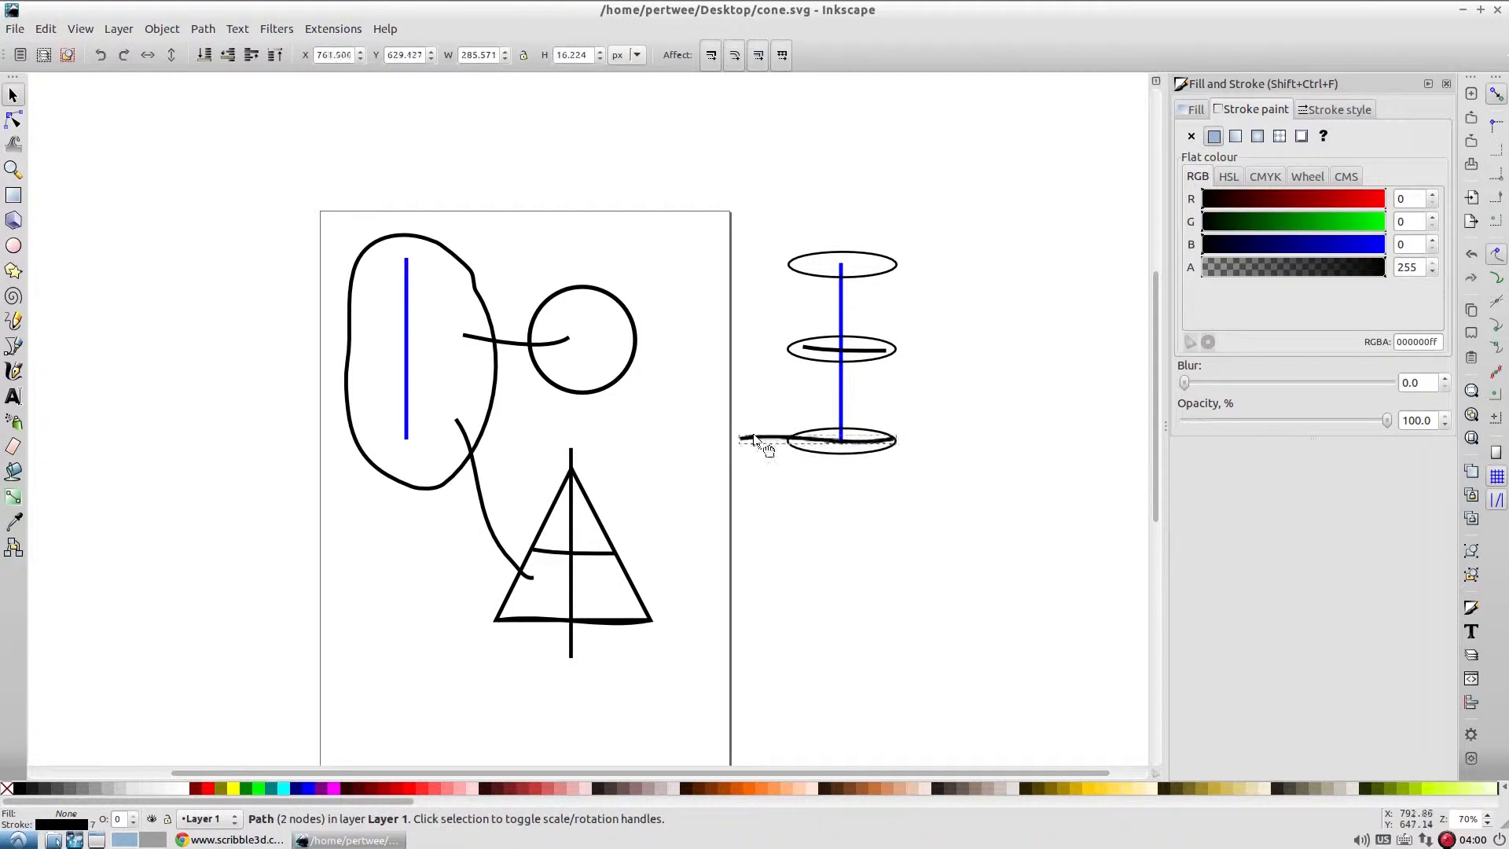
left_click_drag(872, 456, 892, 454)
left_click(890, 454)
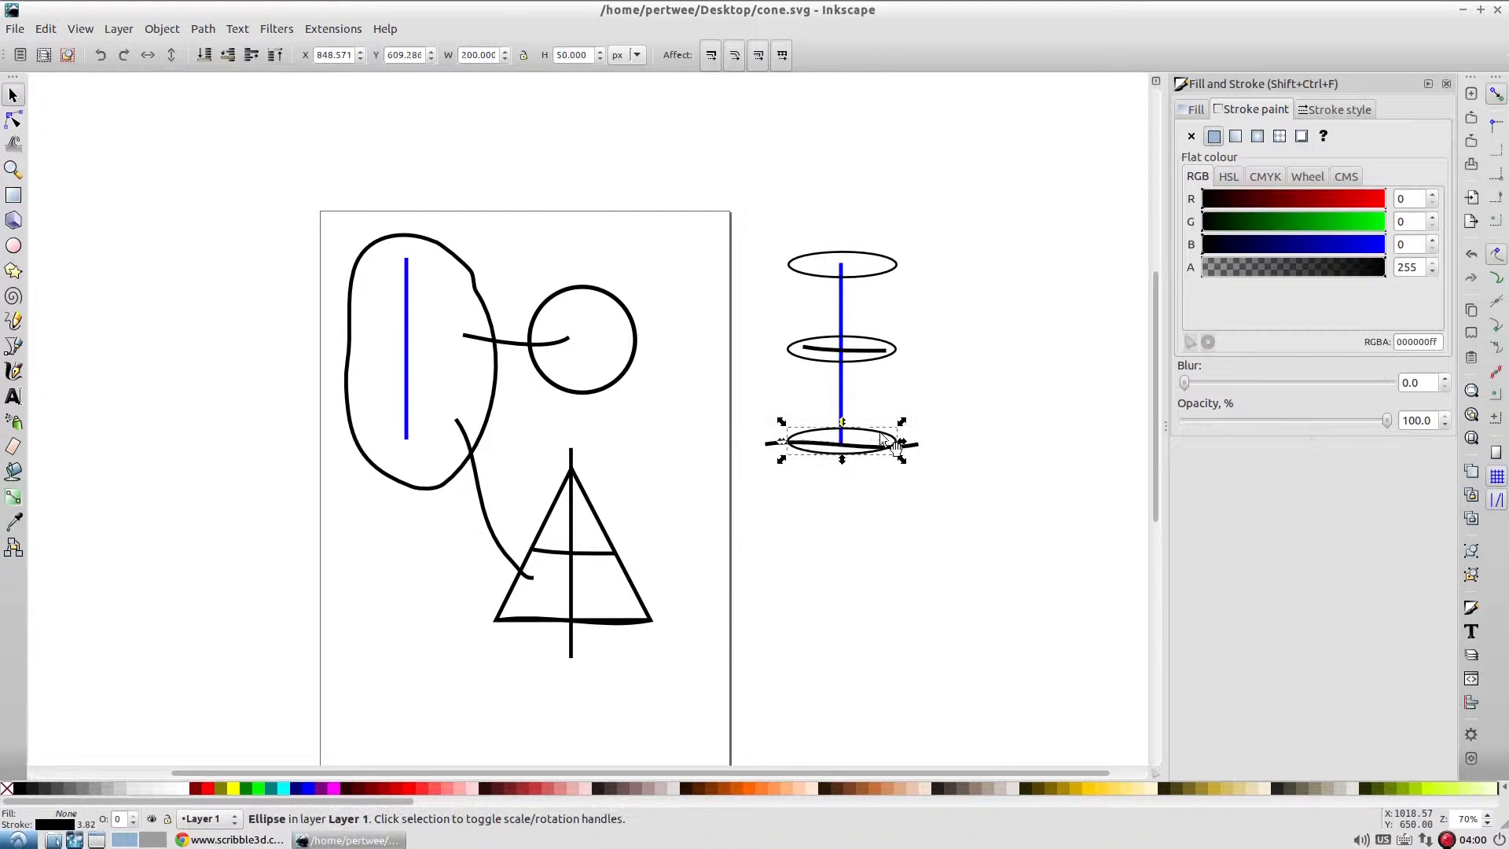
left_click_drag(782, 442, 764, 445)
left_click_drag(903, 442, 932, 445)
Narrow the middle ellipse to its width line and shrink the top ellipse to about 4 px wide at the spine's tip
left_click(782, 354)
left_click(795, 358)
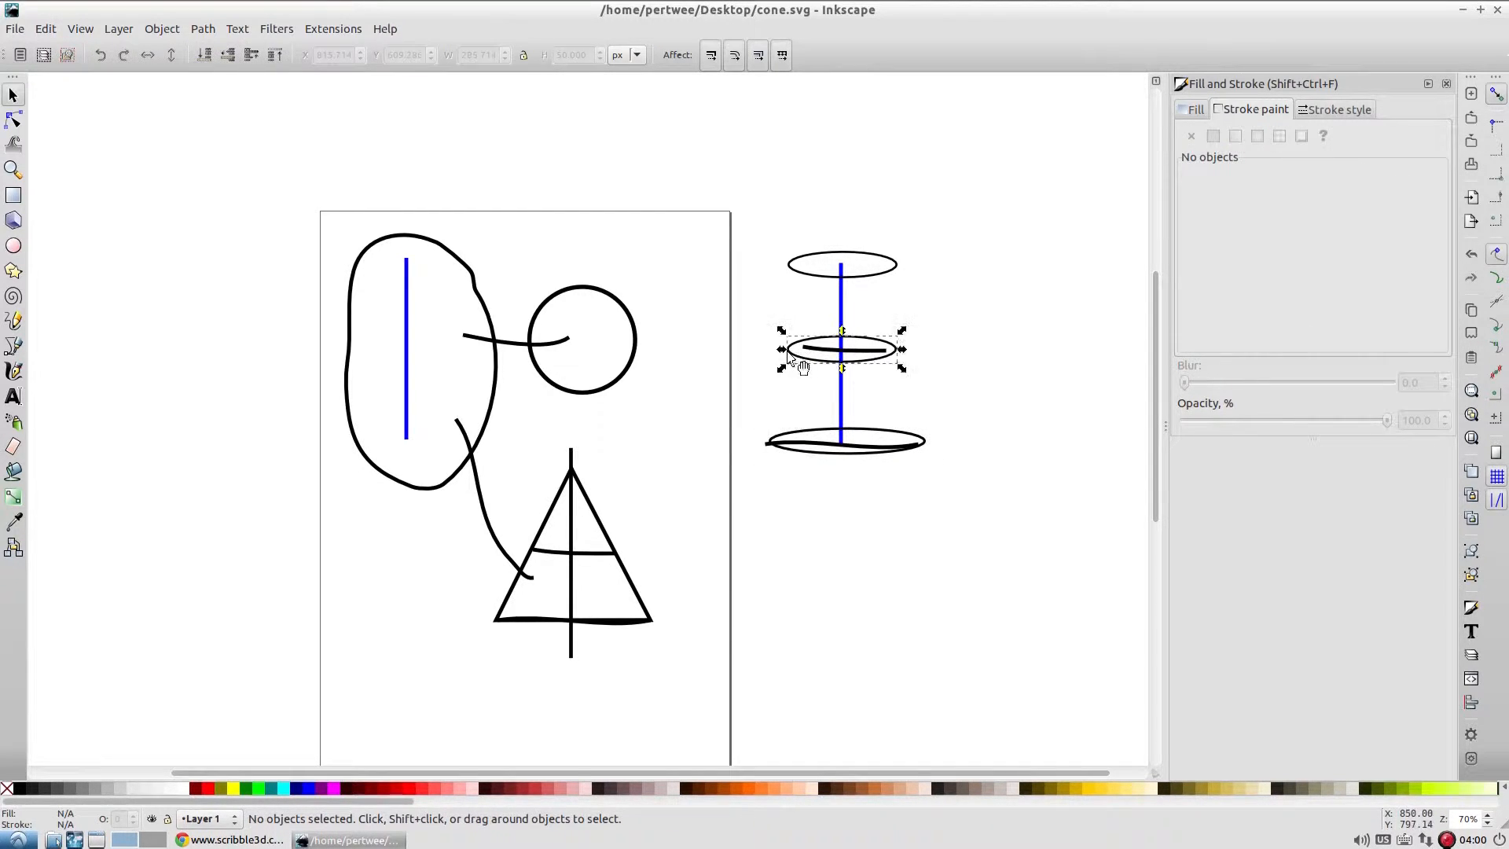
left_click_drag(782, 349, 797, 348)
left_click_drag(901, 350, 892, 350)
left_click(871, 277)
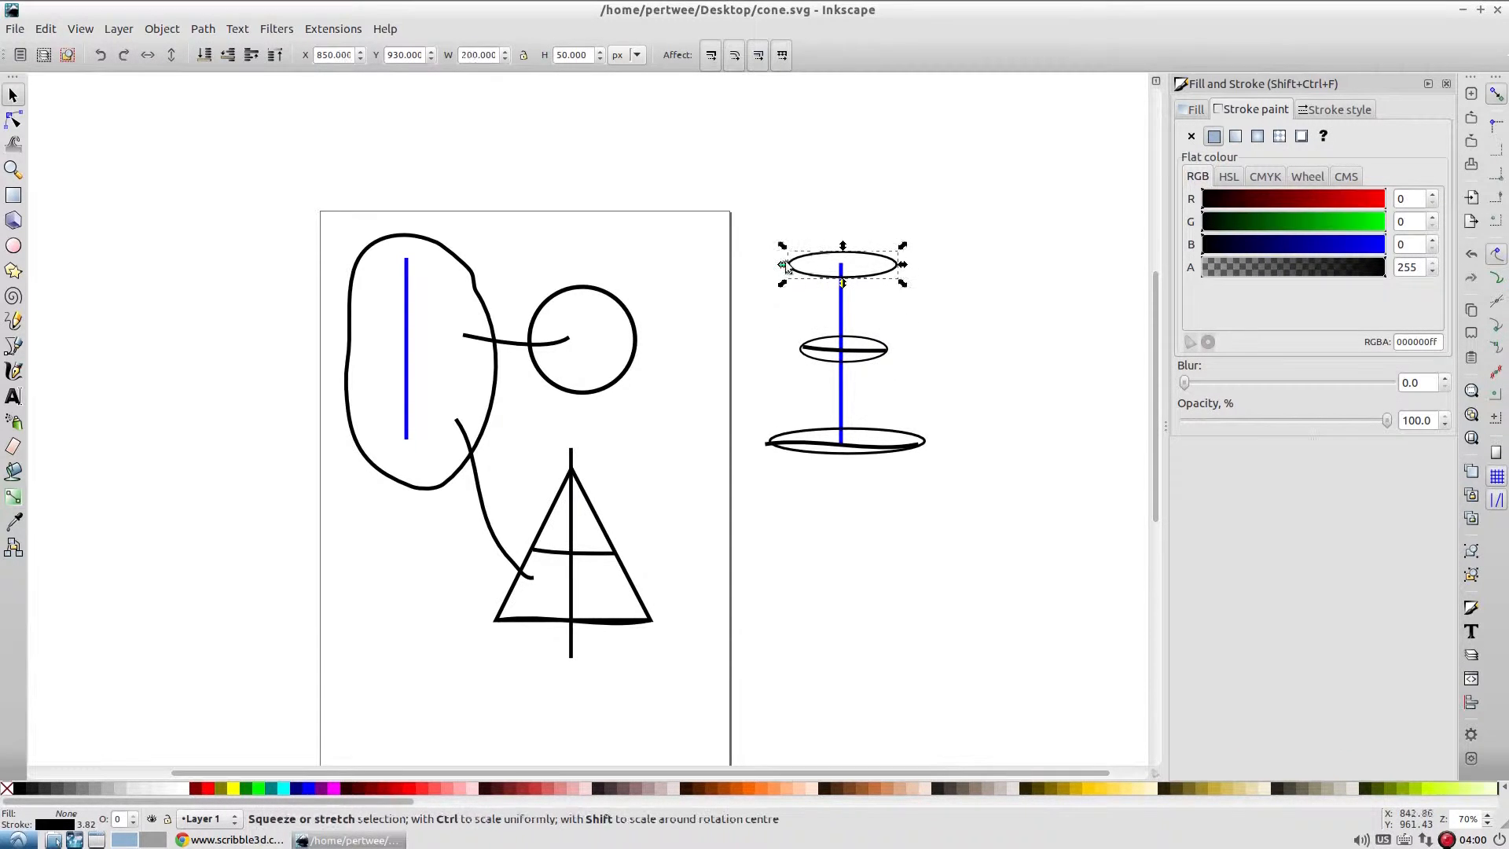
left_click_drag(788, 265, 843, 265)
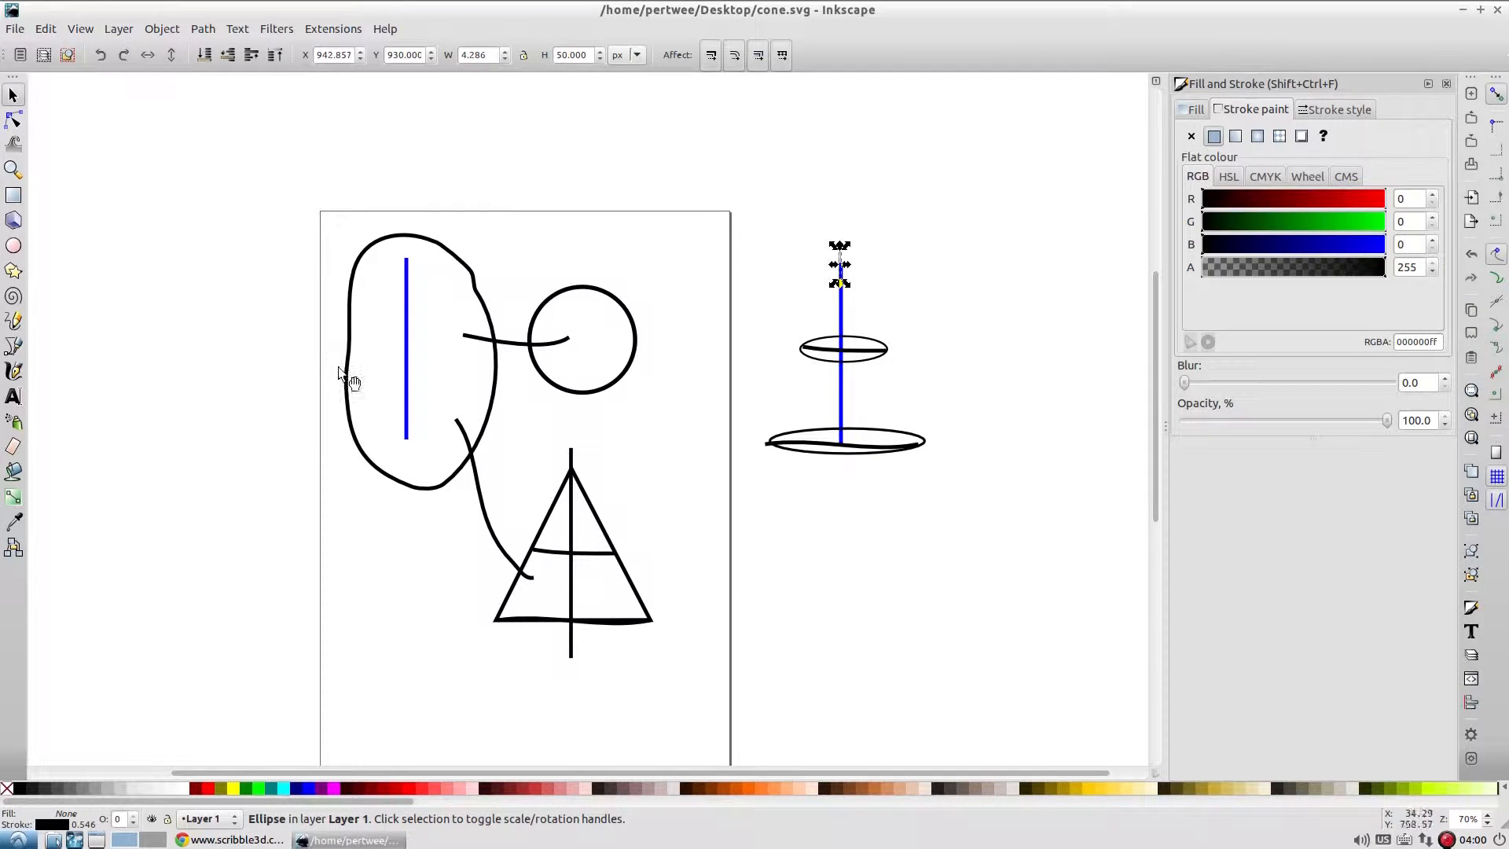
Draw two straight lines from the spine's tip to the outer ends of the bottom ellipse to form the cone's sides
left_click(13, 346)
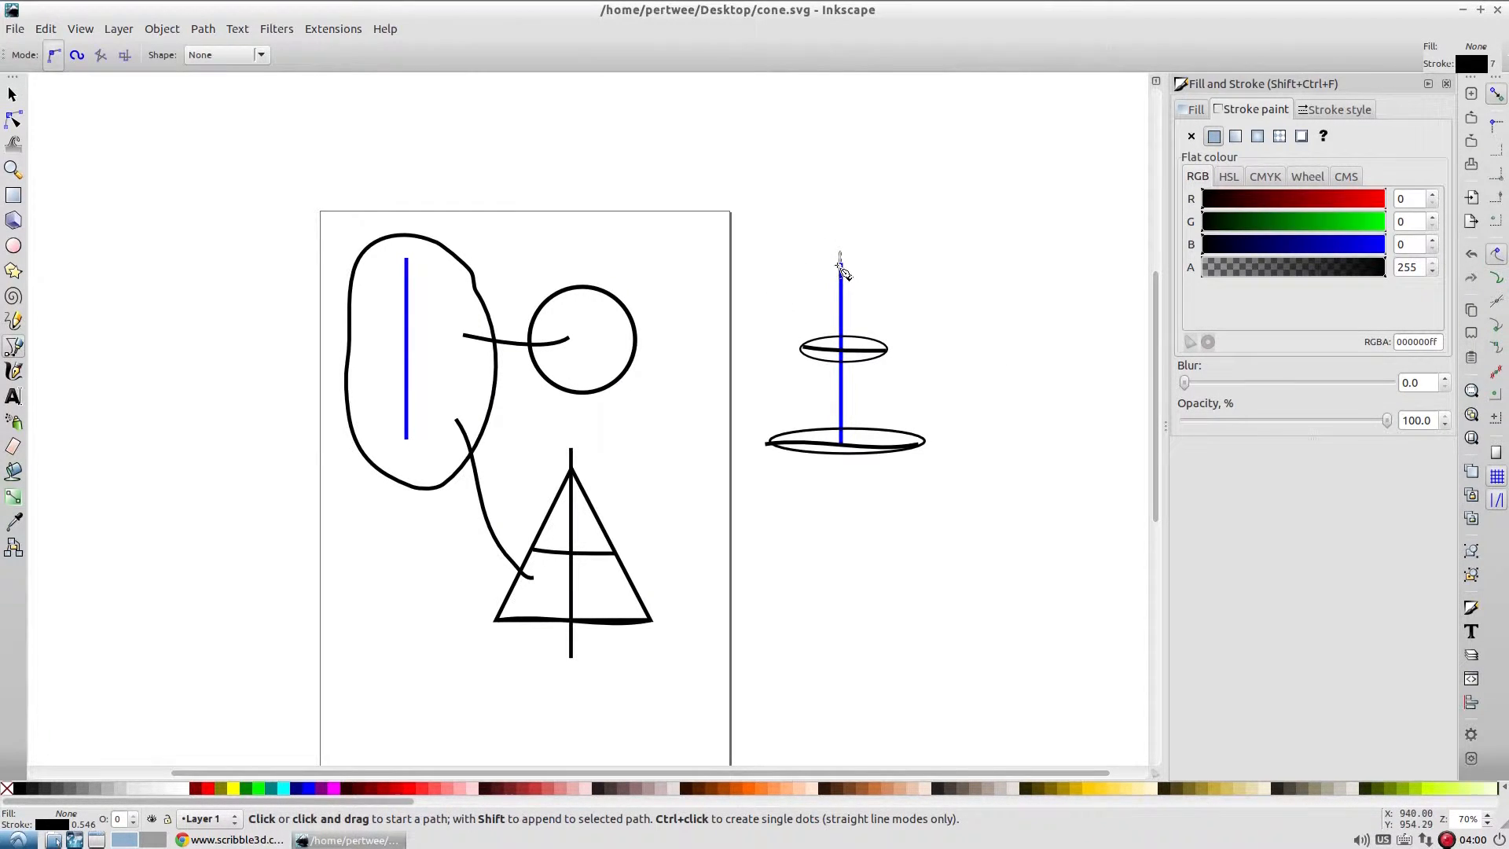
left_click(838, 266)
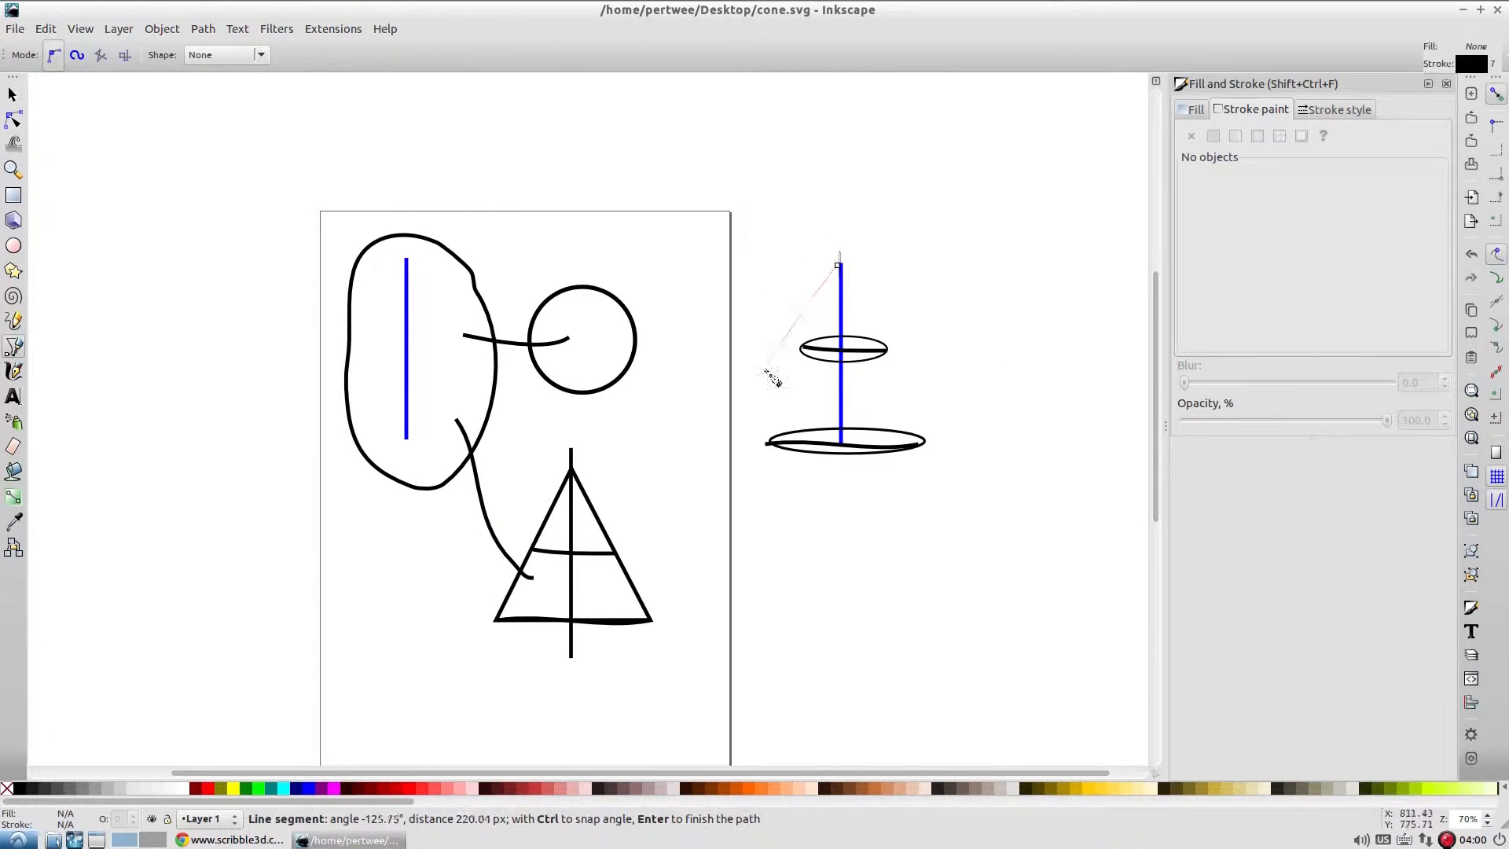
double_click(769, 444)
left_click(841, 267)
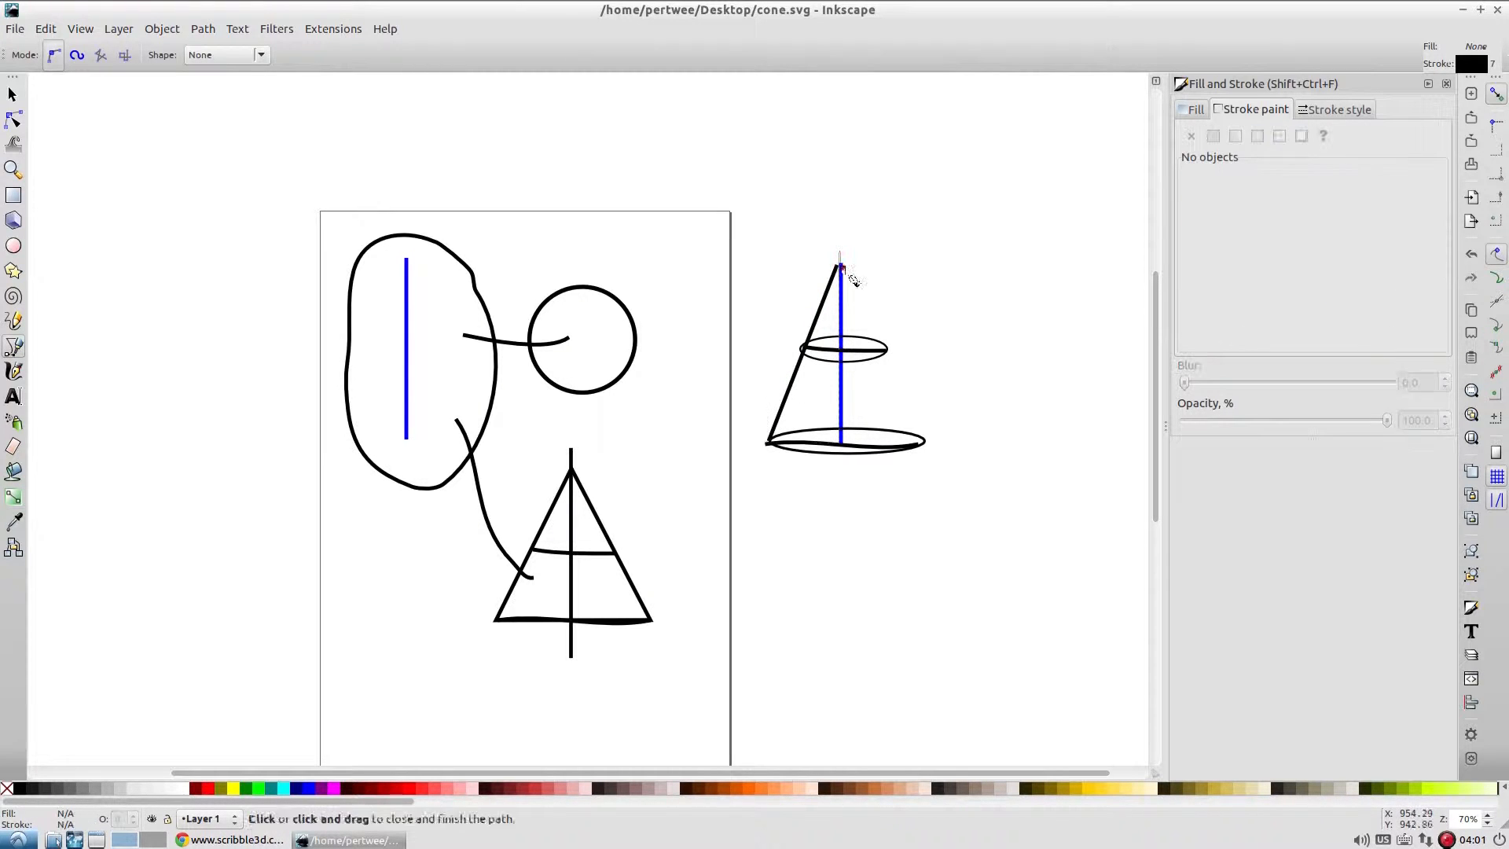
double_click(925, 443)
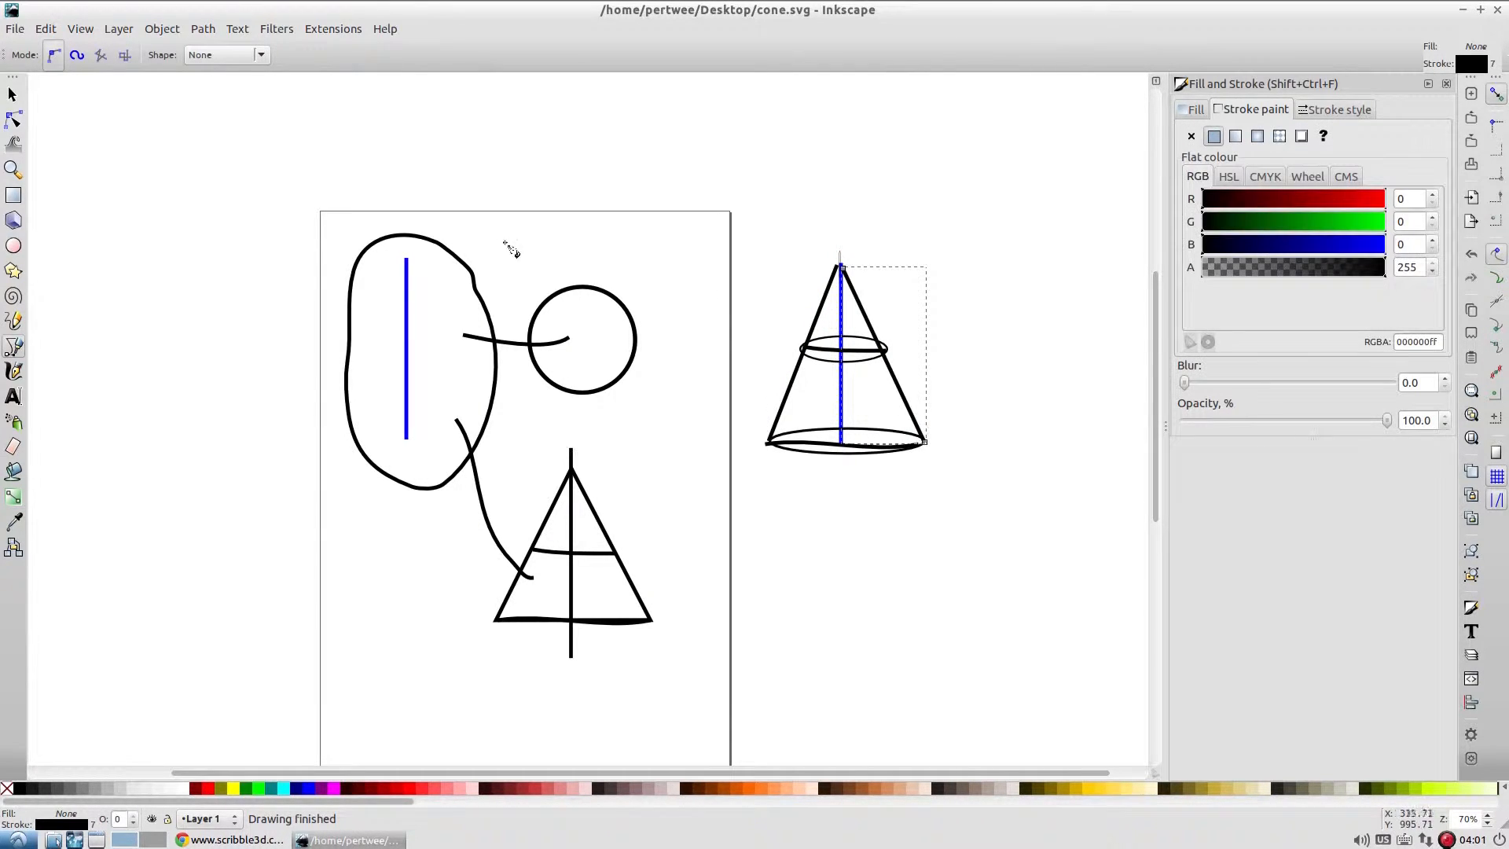
Sketch freehand mesh lines on the cone, running from tip to base and curving across it at several heights
left_click(13, 320)
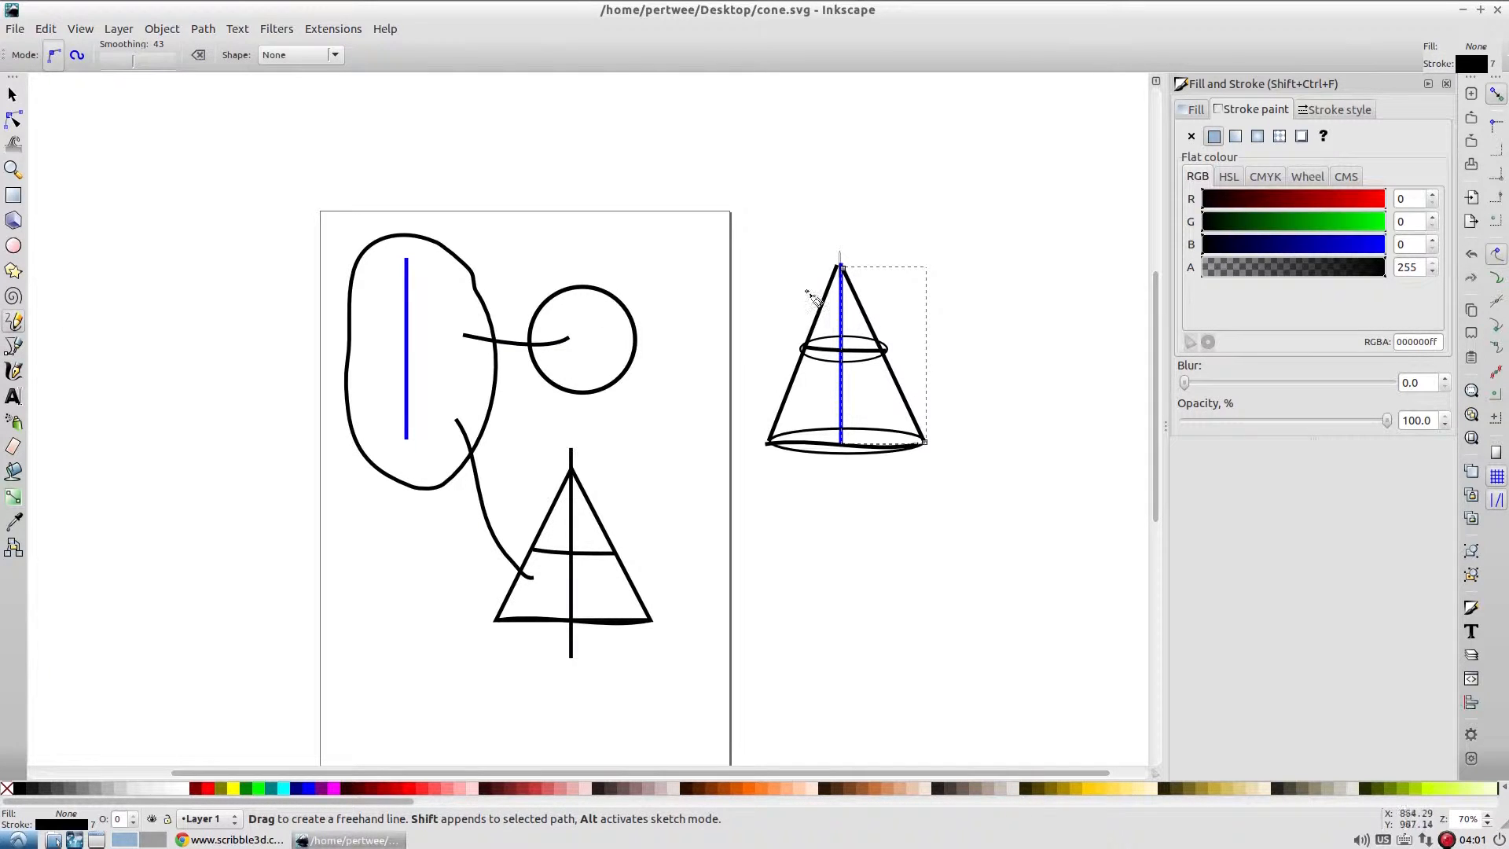
mouse_move(839, 270)
left_mouse_down()
mouse_move(804, 450)
mouse_move(827, 431)
mouse_move(824, 444)
mouse_move(847, 370)
mouse_move(892, 444)
mouse_move(839, 283)
left_mouse_up()
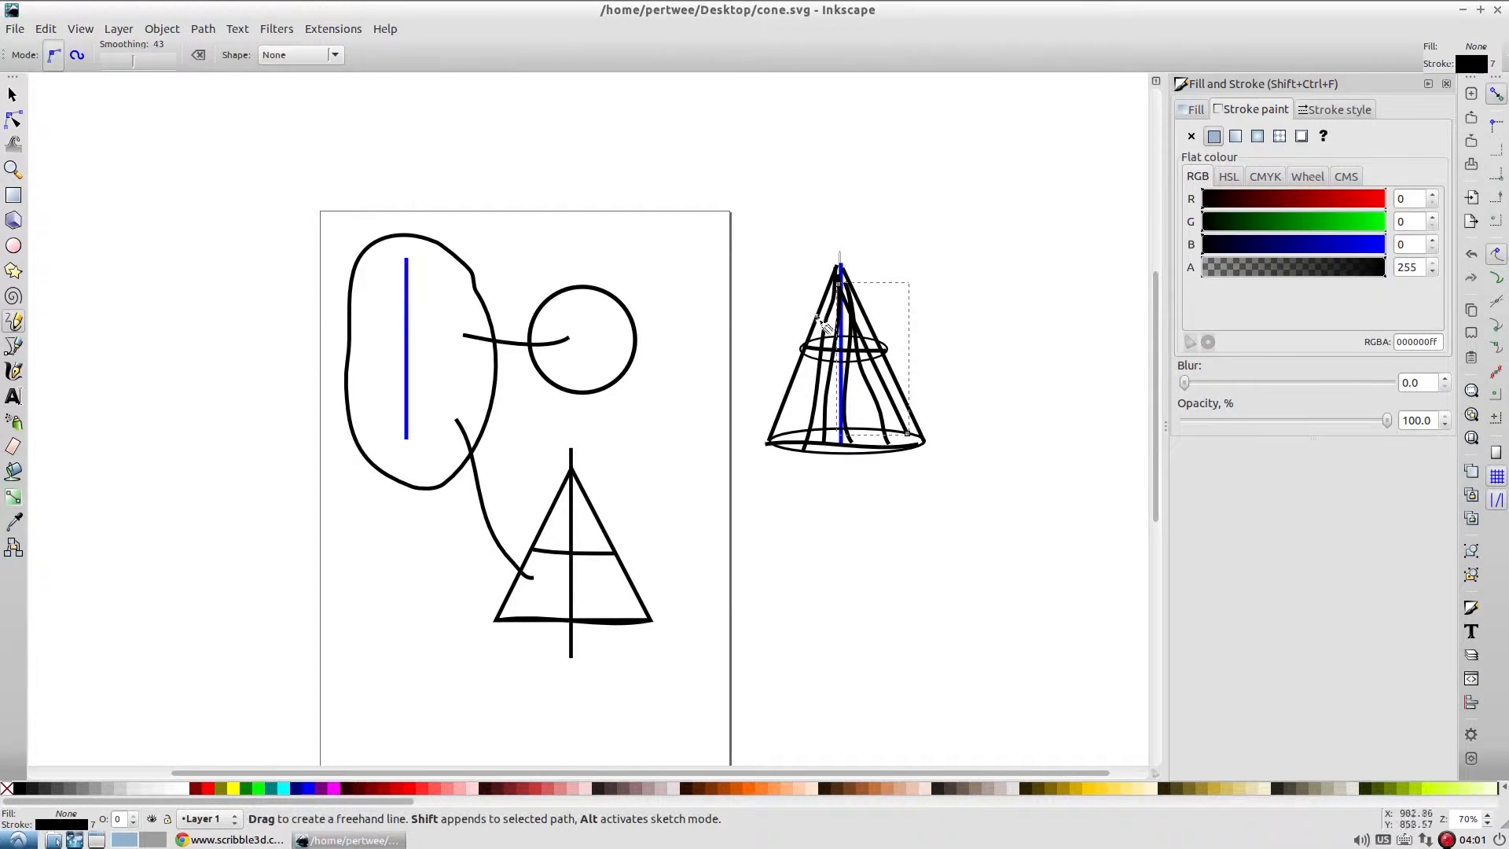
left_click_drag(810, 316, 871, 314)
mouse_move(793, 380)
left_mouse_down()
mouse_move(850, 395)
mouse_move(887, 385)
left_mouse_up()
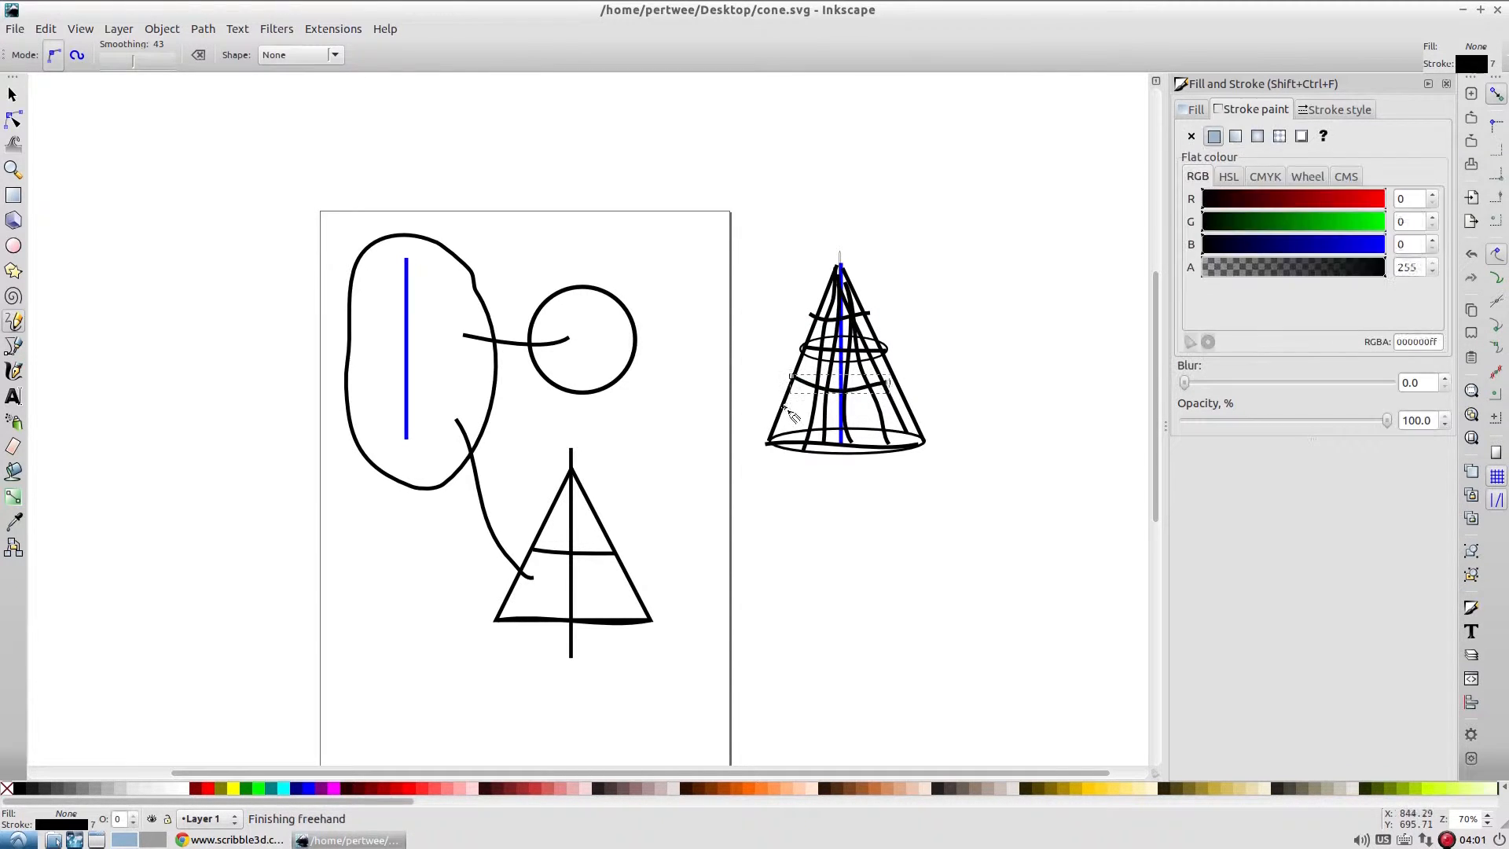
mouse_move(784, 407)
left_mouse_down()
mouse_move(876, 429)
mouse_move(916, 424)
left_mouse_up()
key("s")
left_click(930, 315)
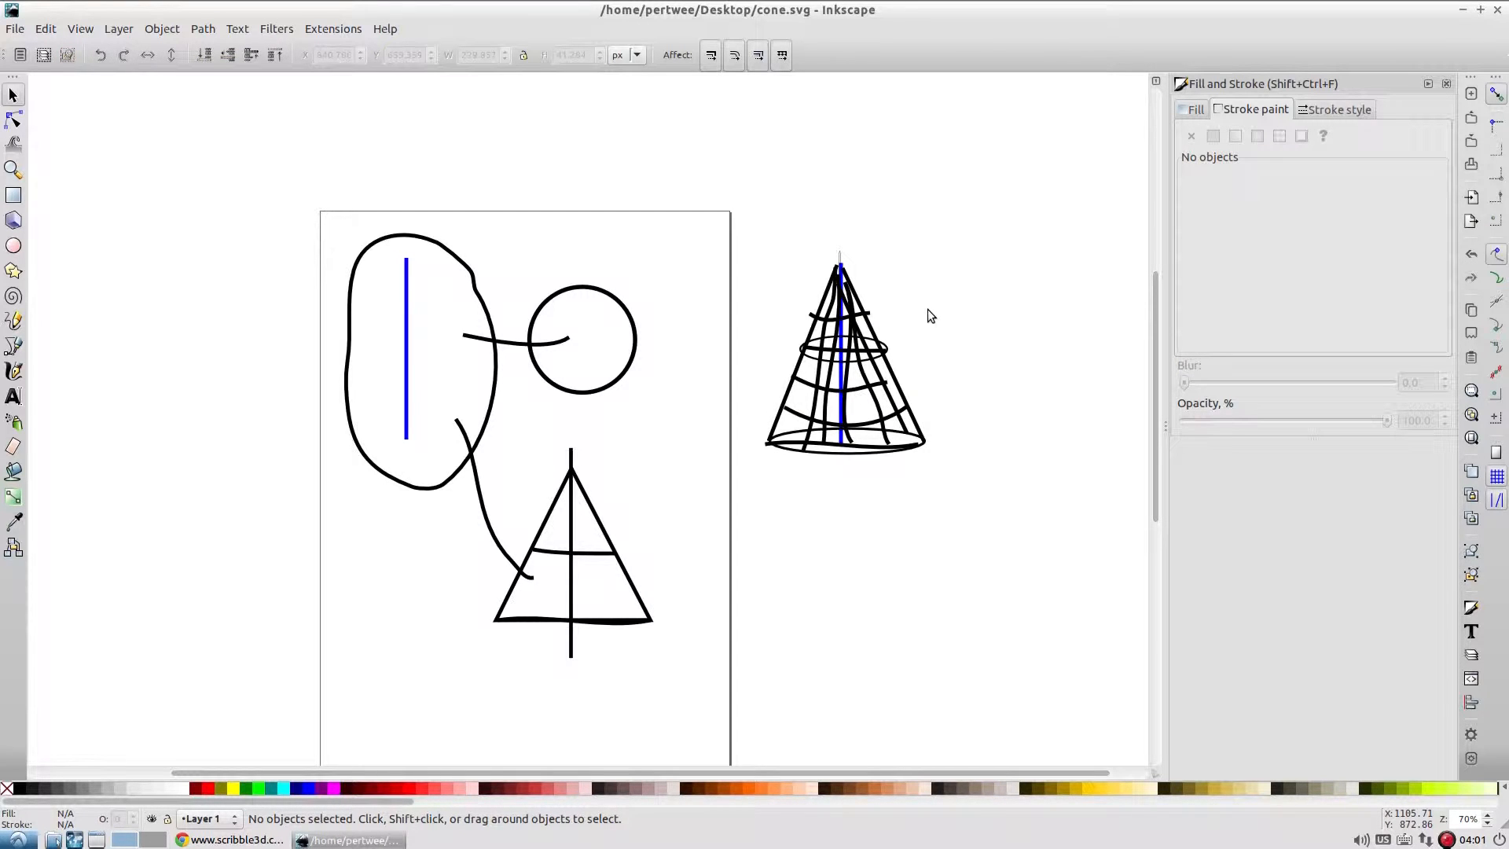
key("alt")
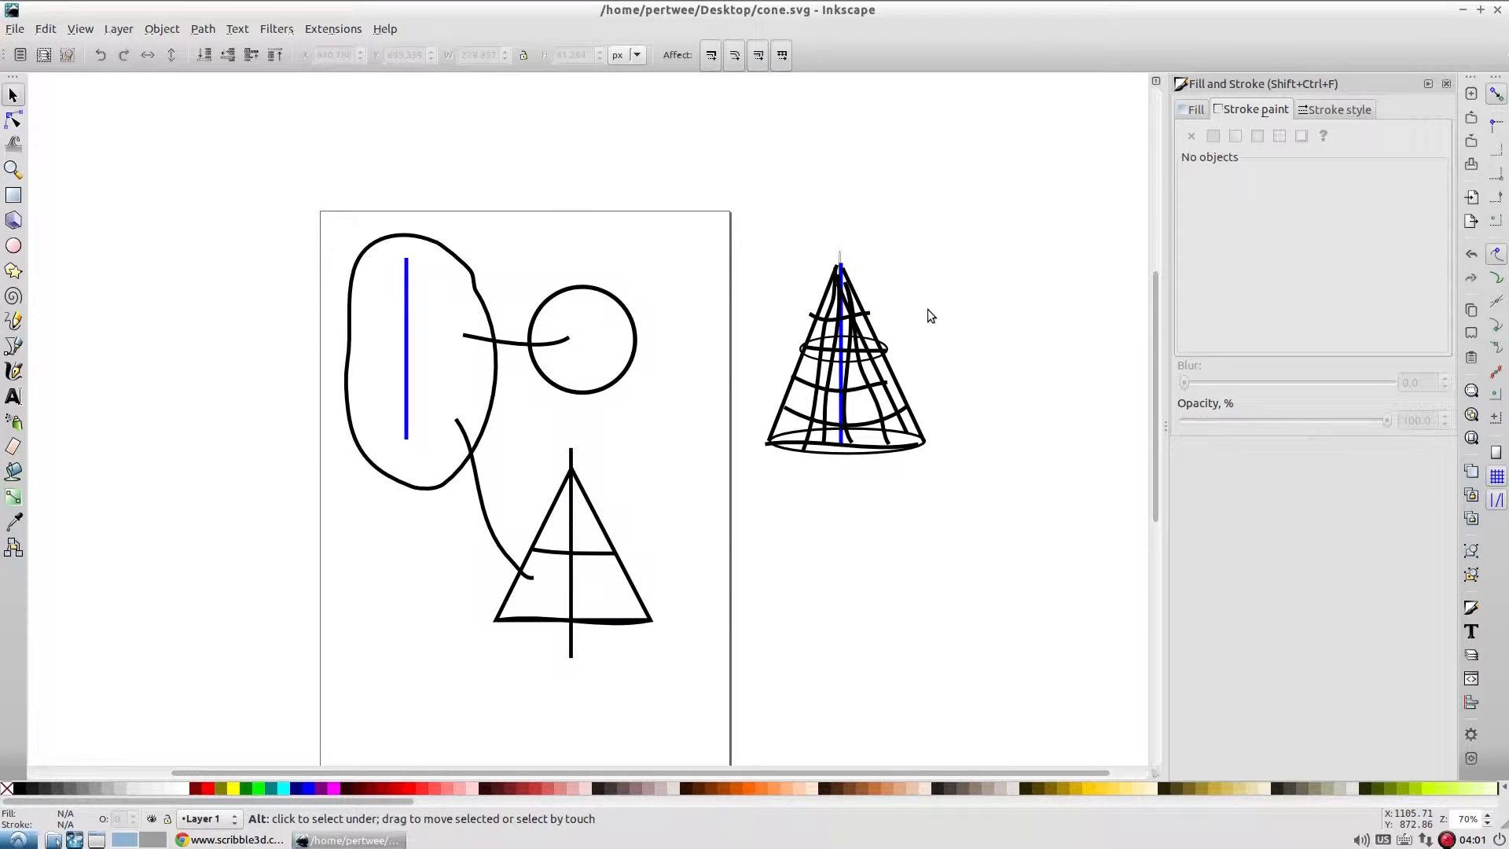
Switch back to scribble3d, load the Cylinder example in place of the cone sketch and open its generated 3D object
left_click(218, 842)
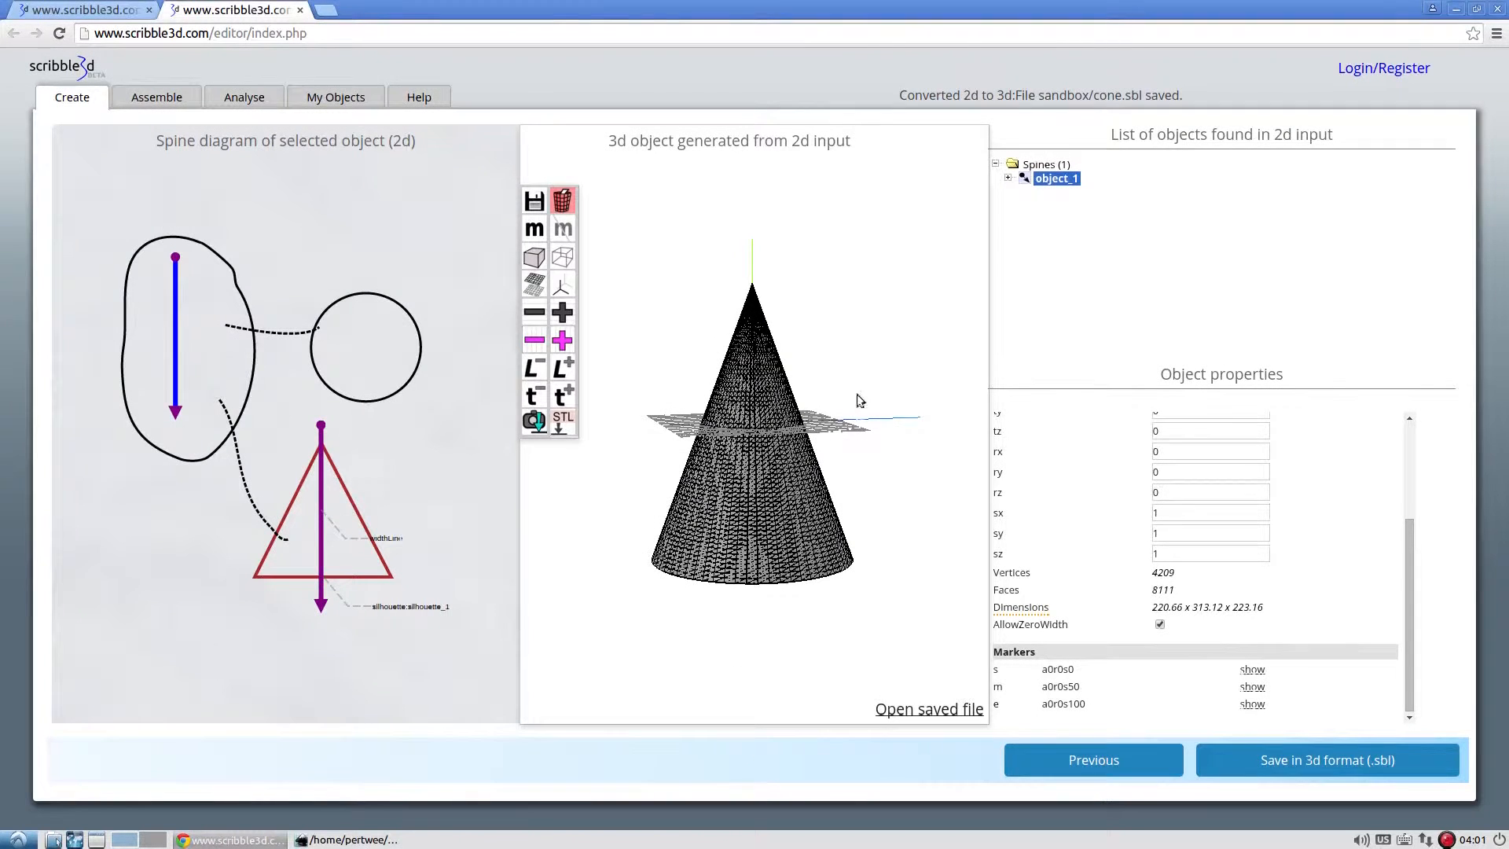
mouse_move(856, 394)
left_mouse_down()
mouse_move(844, 465)
mouse_move(870, 356)
left_mouse_up()
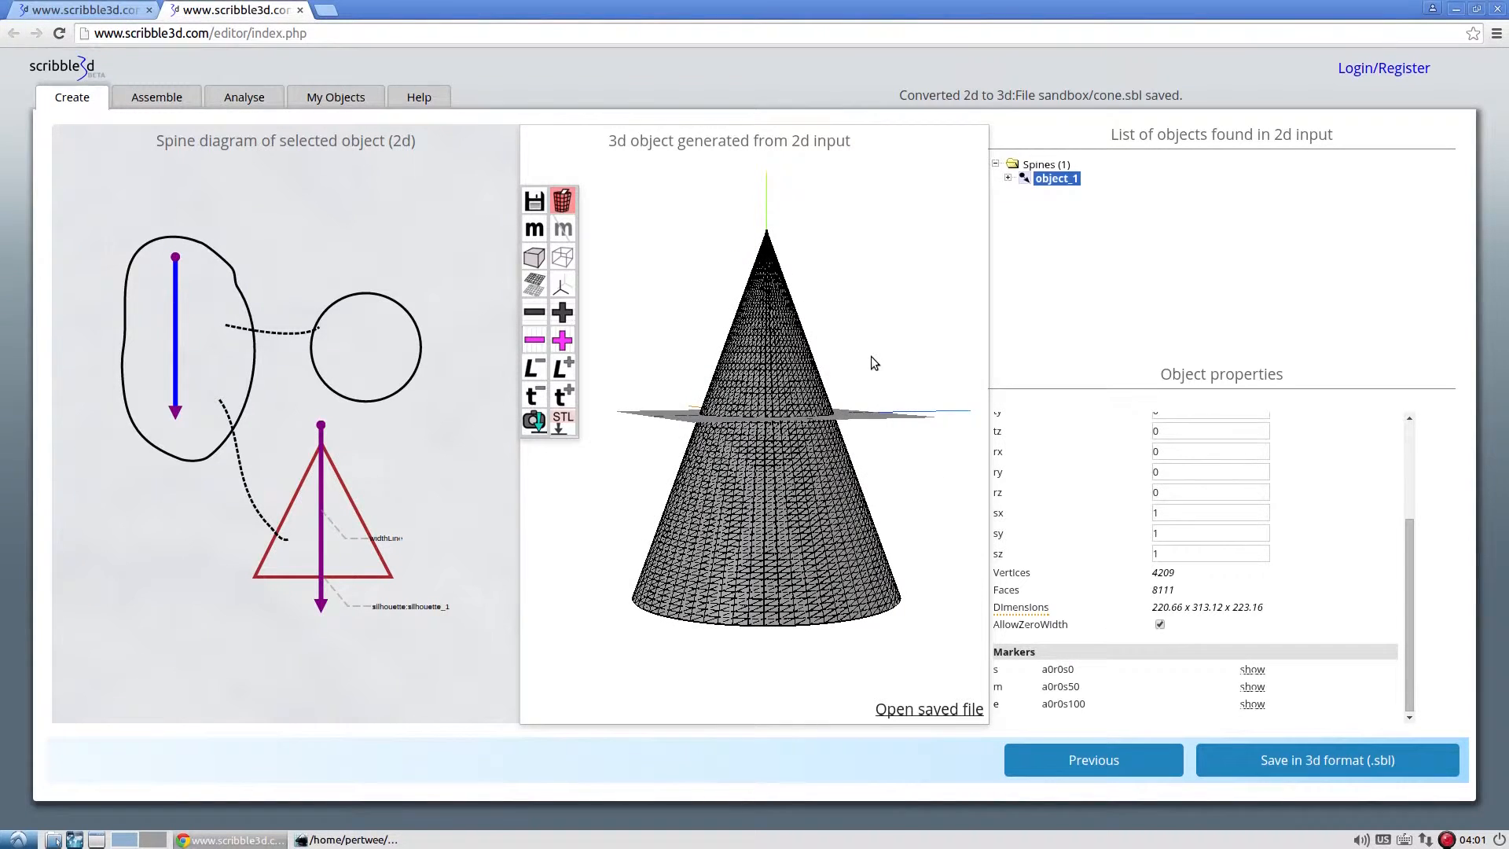
left_click(1092, 774)
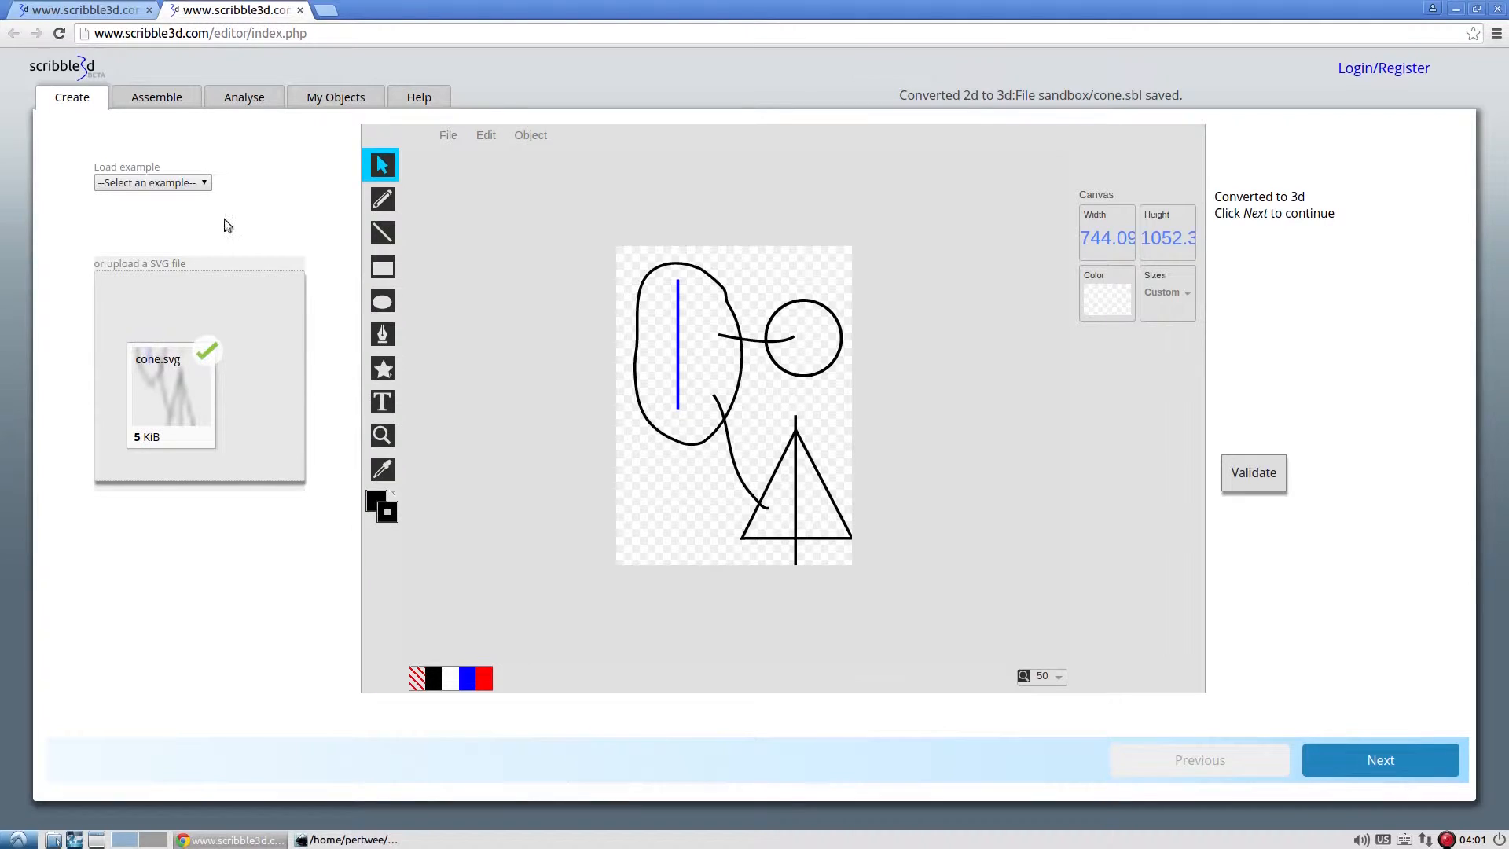
left_click(191, 185)
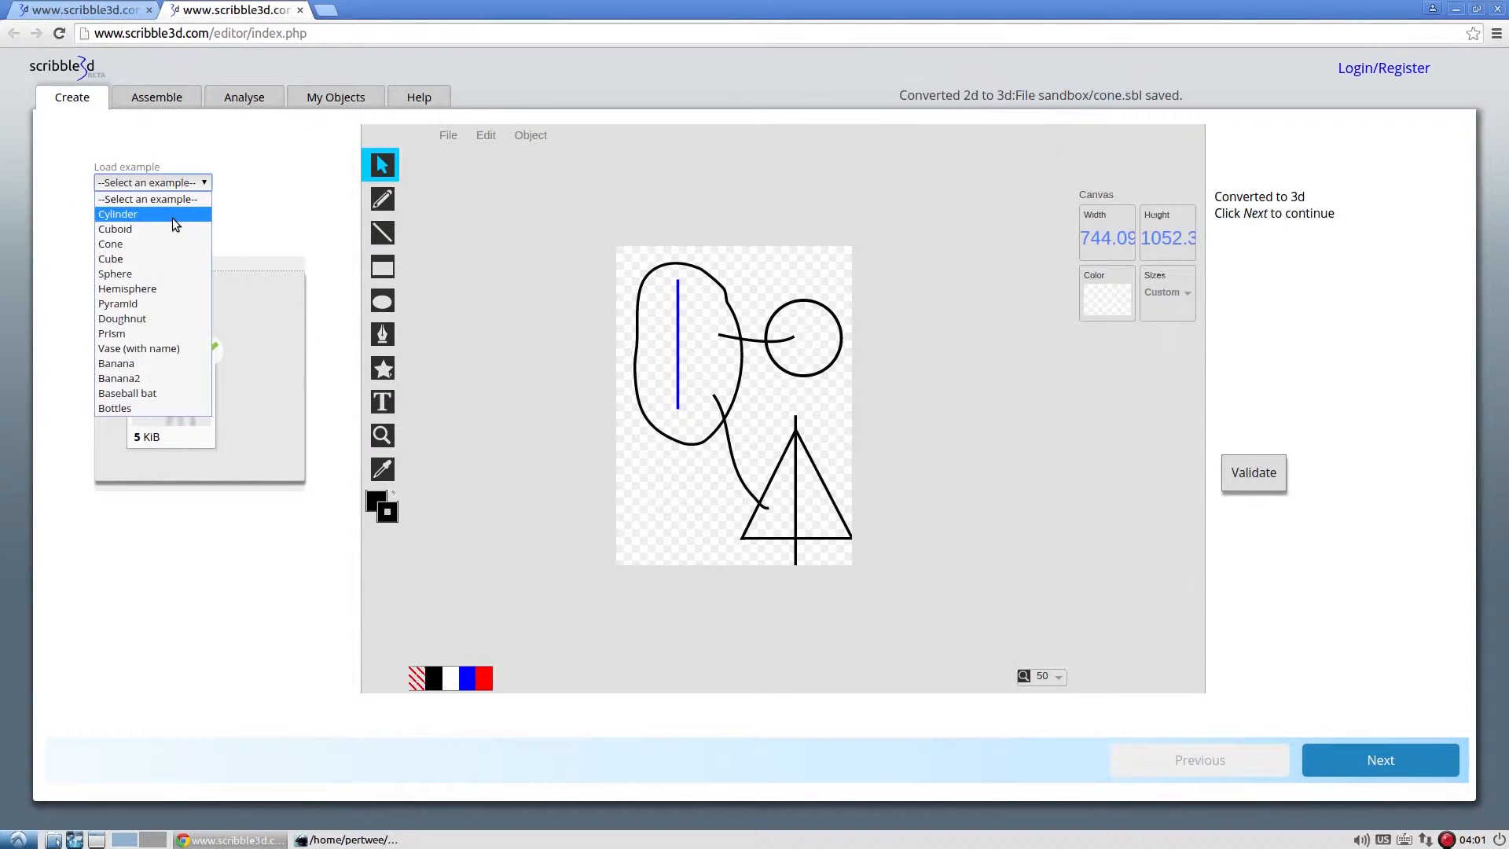
left_click(172, 217)
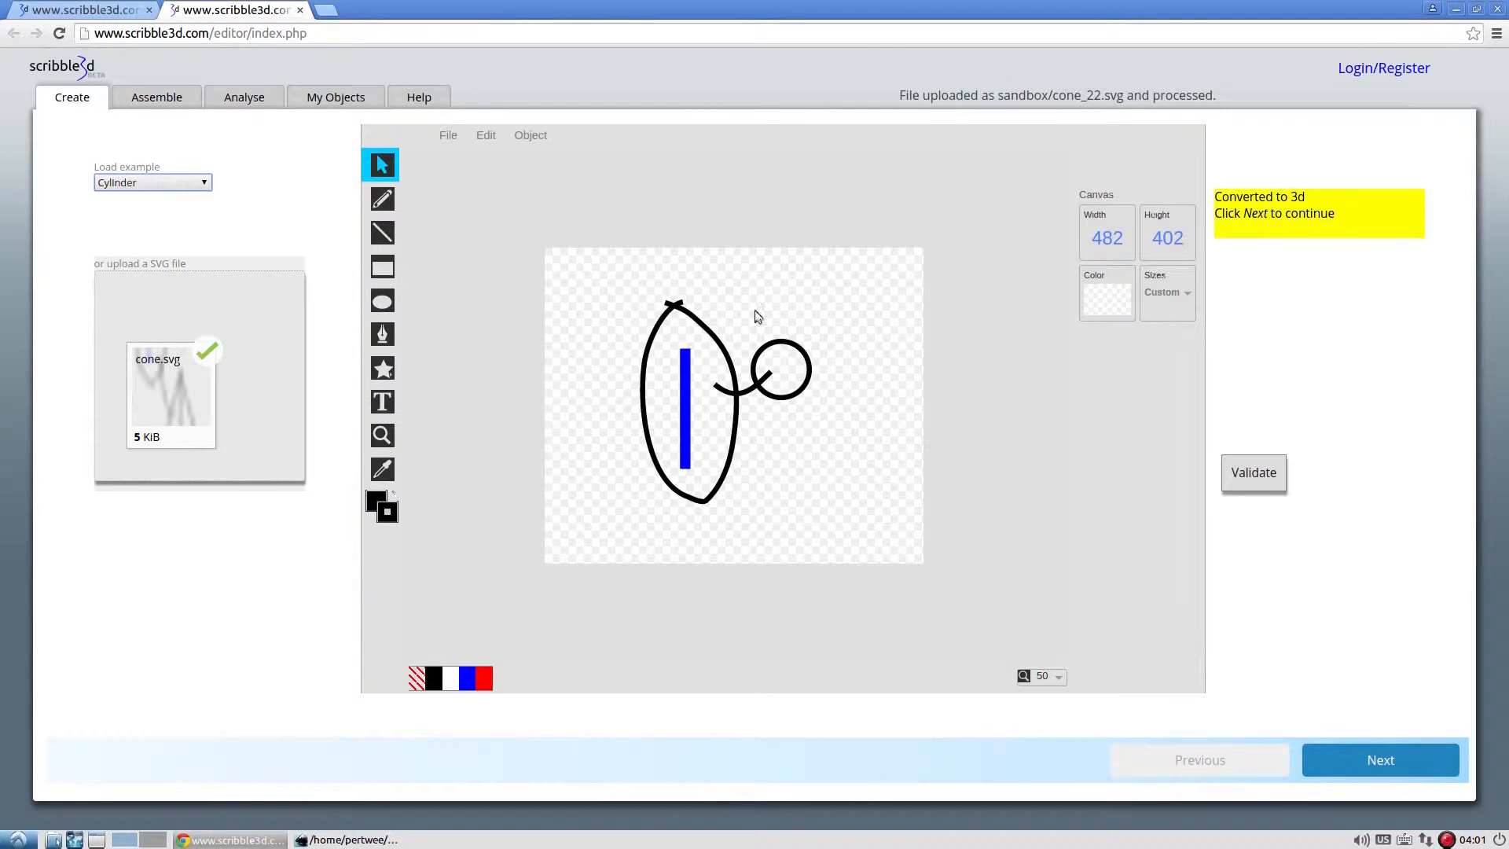
left_click(1332, 758)
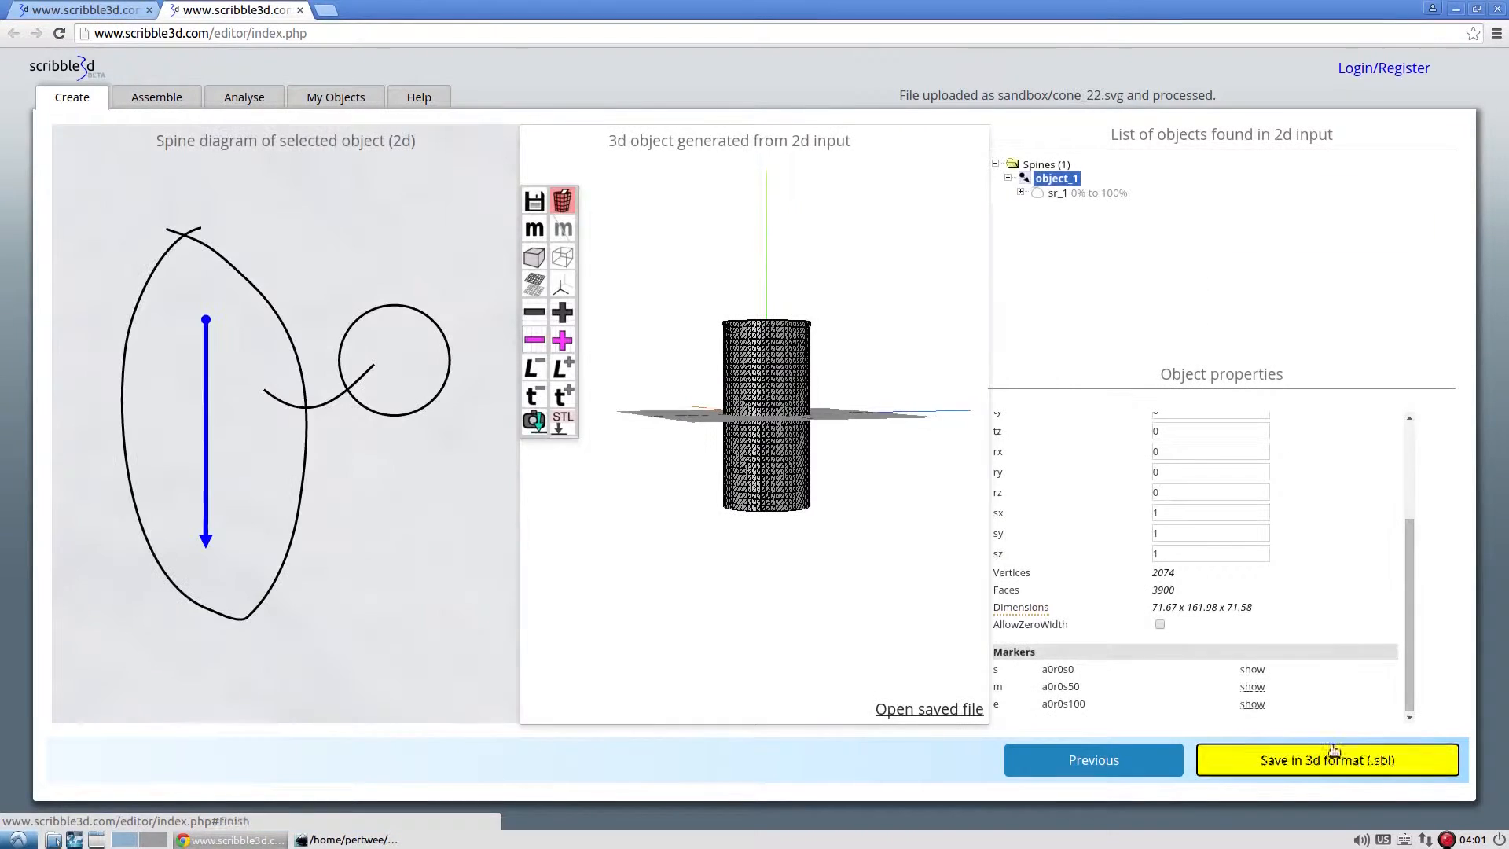
Return to the 2D sketch, load the Cuboid example and view its generated 3D object from an angle
left_click(1155, 768)
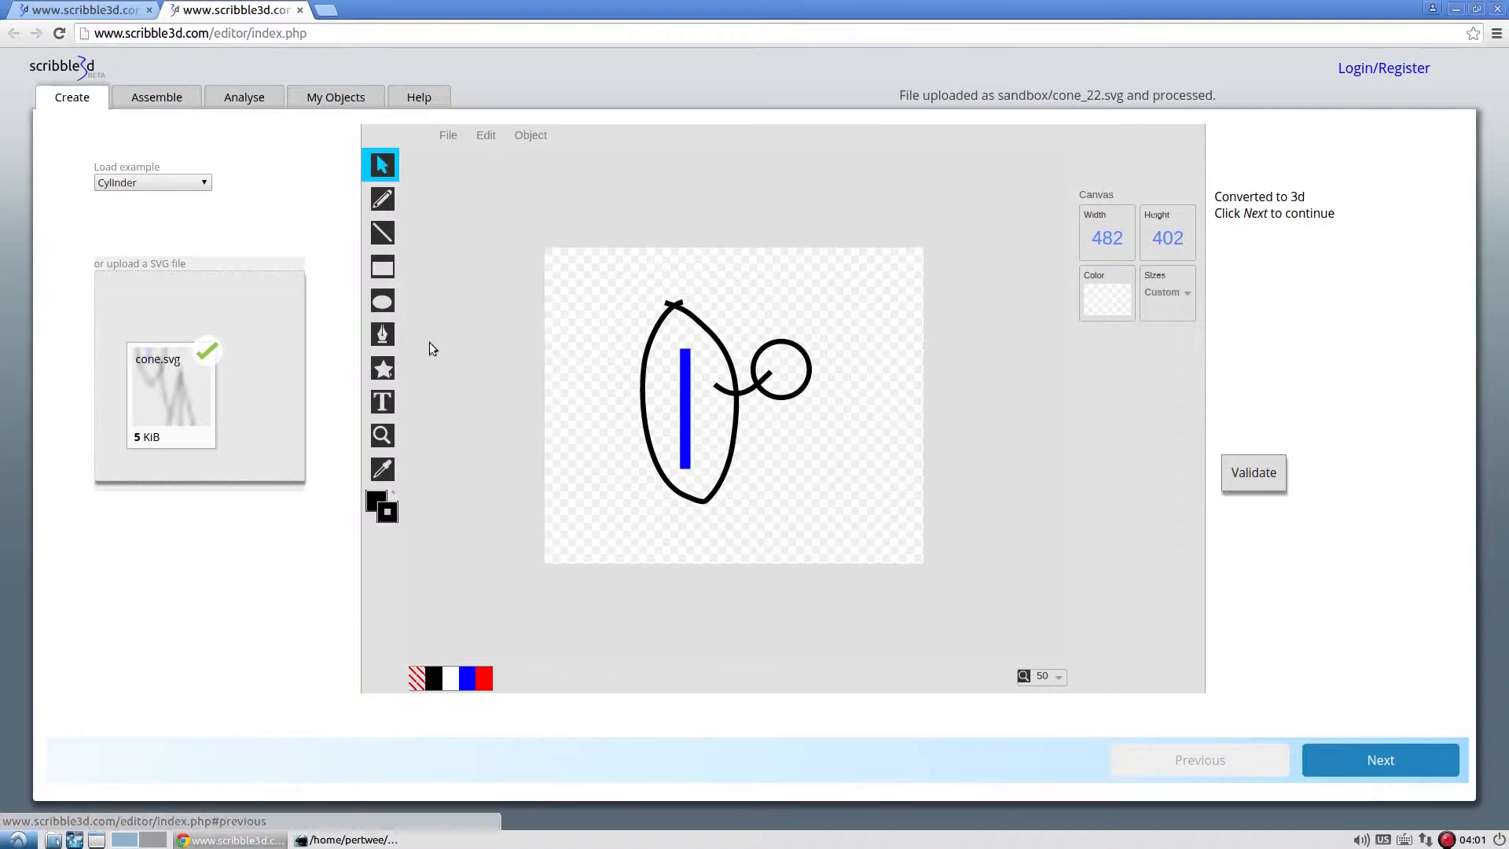
left_click(179, 179)
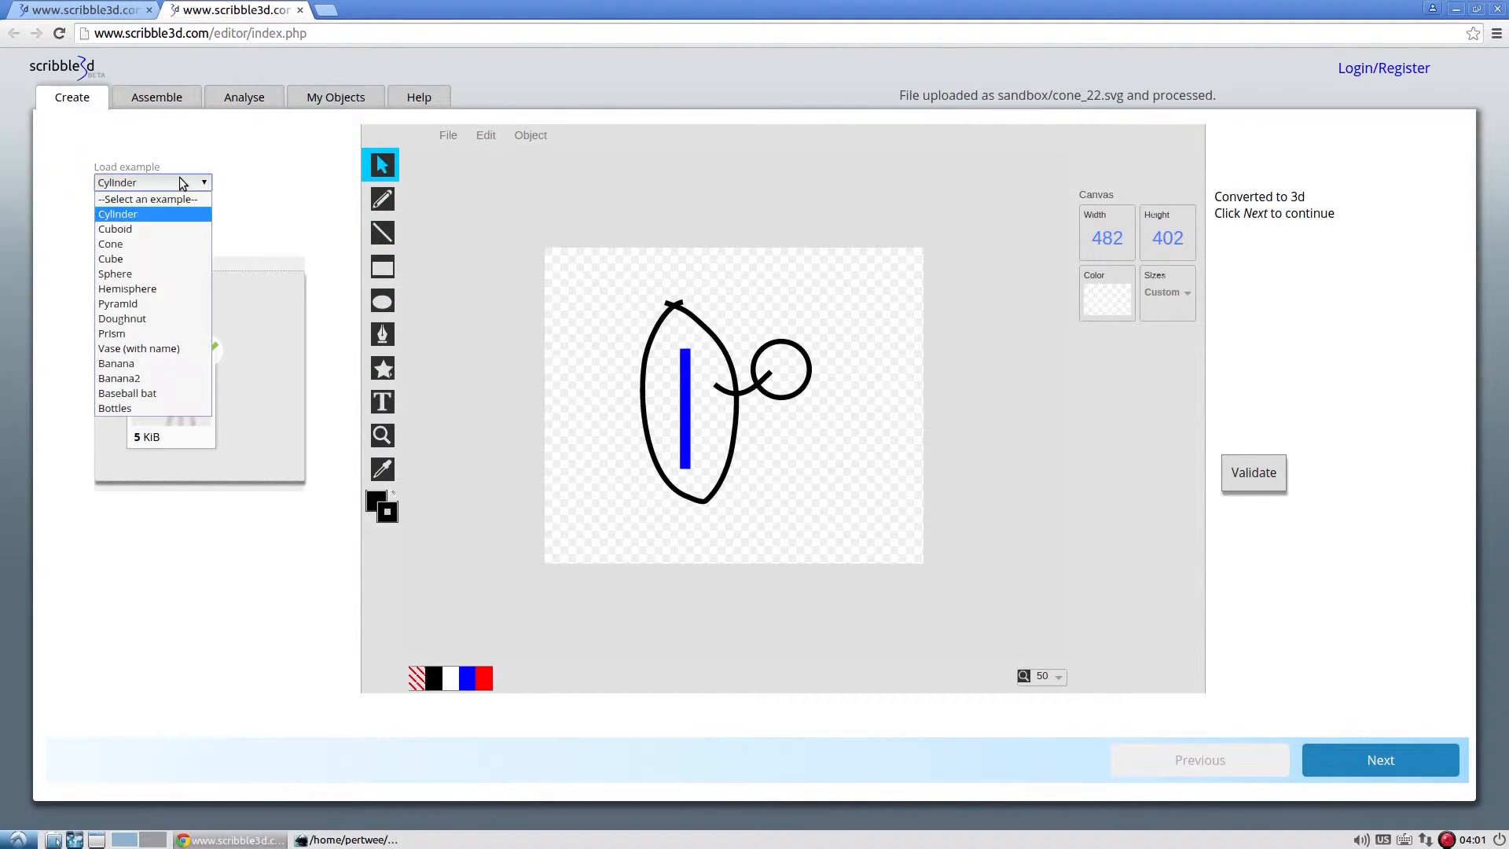
left_click(177, 231)
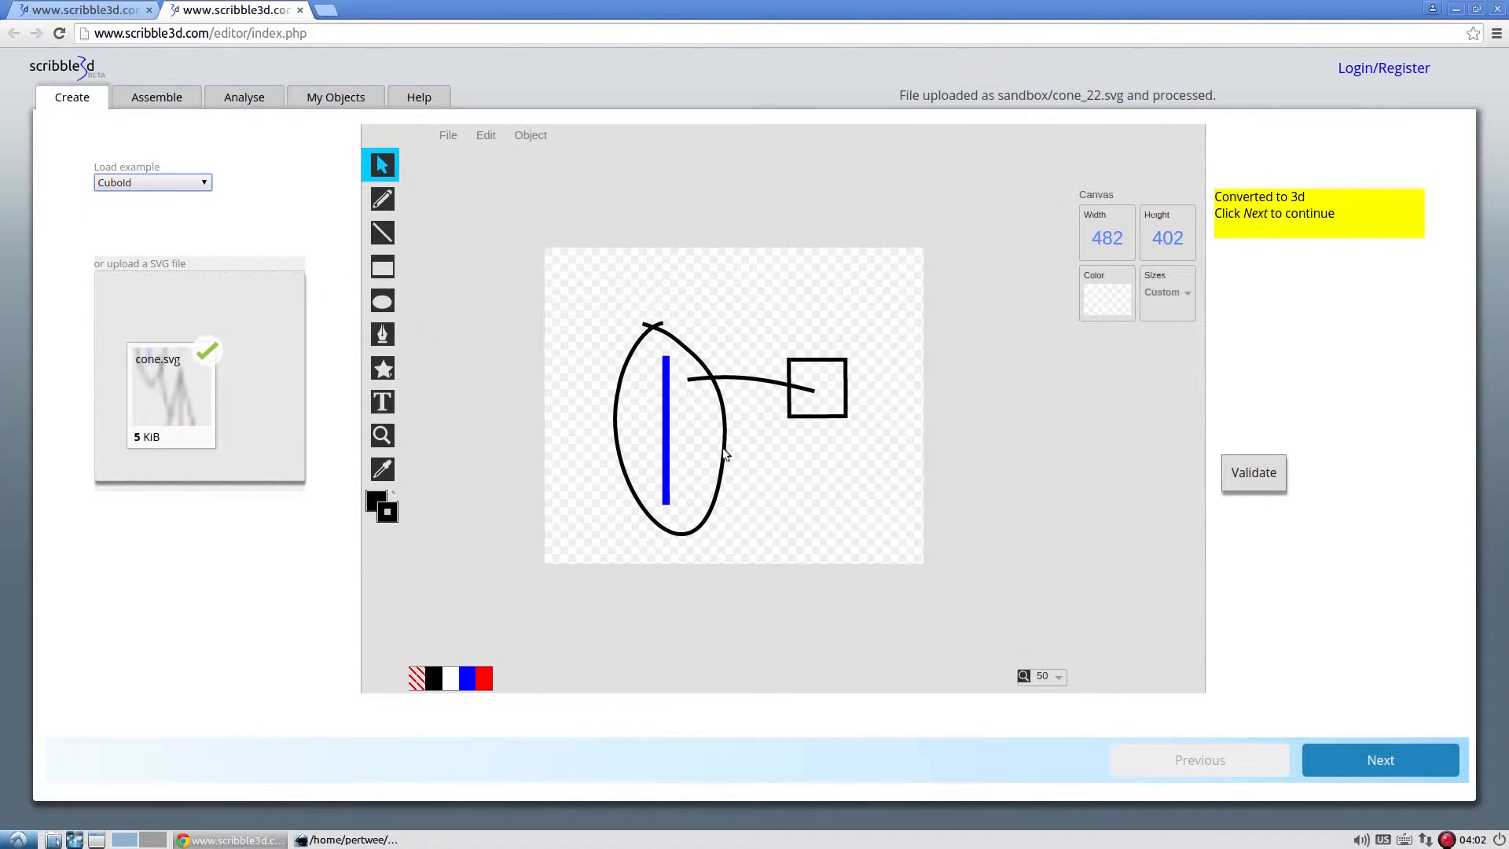
left_click(1404, 759)
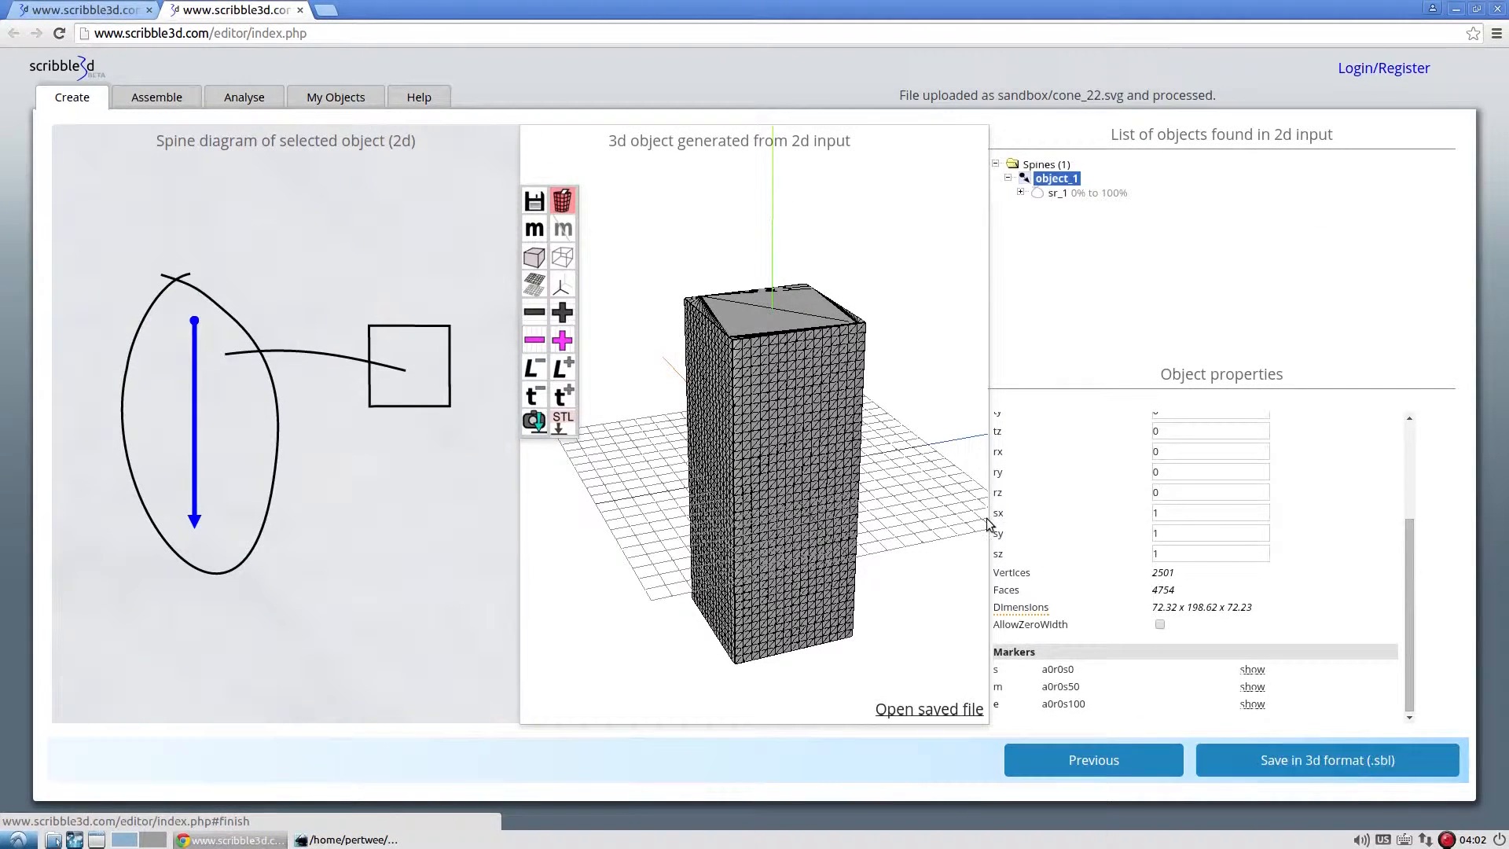
mouse_move(932, 471)
left_mouse_down()
mouse_move(925, 399)
mouse_move(951, 487)
left_mouse_up()
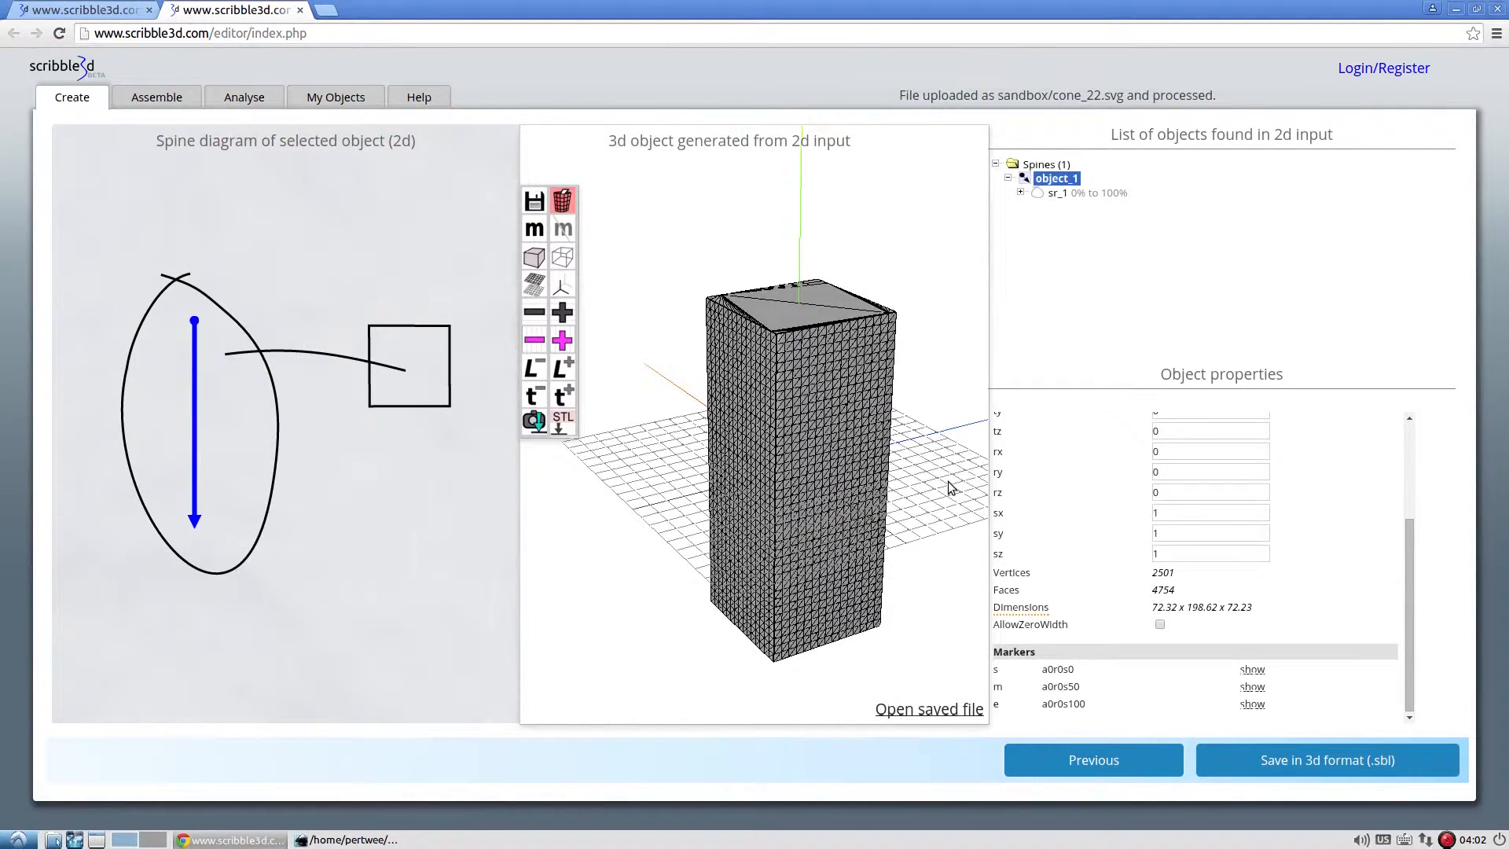
In the cuboid's 2D sketch, move the square cross-section aside and draw a hexagon around the end of its connector line
left_click(1079, 753)
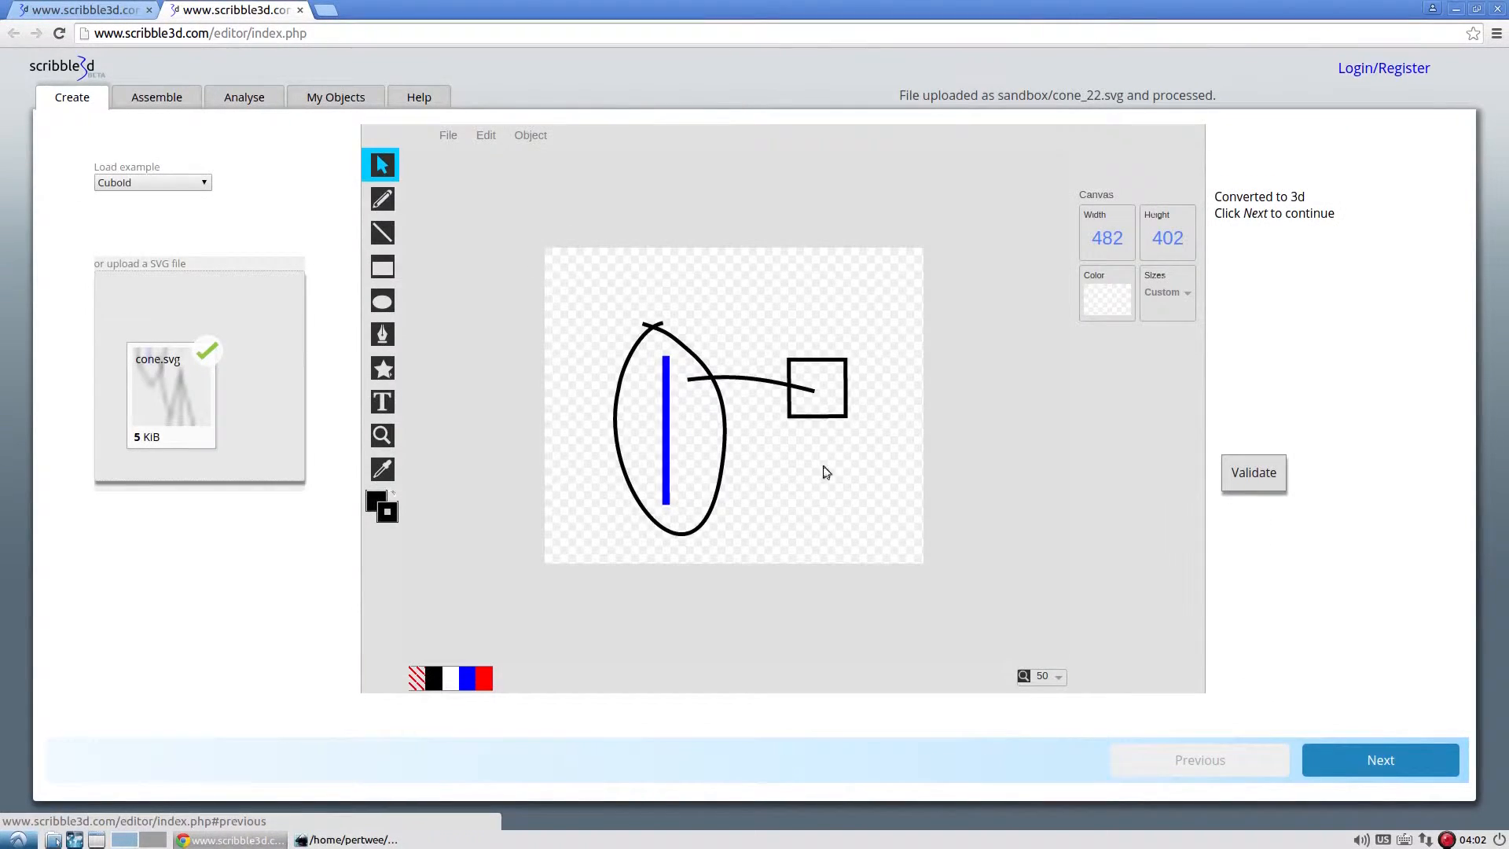
left_click_drag(833, 420, 870, 290)
left_click(876, 370)
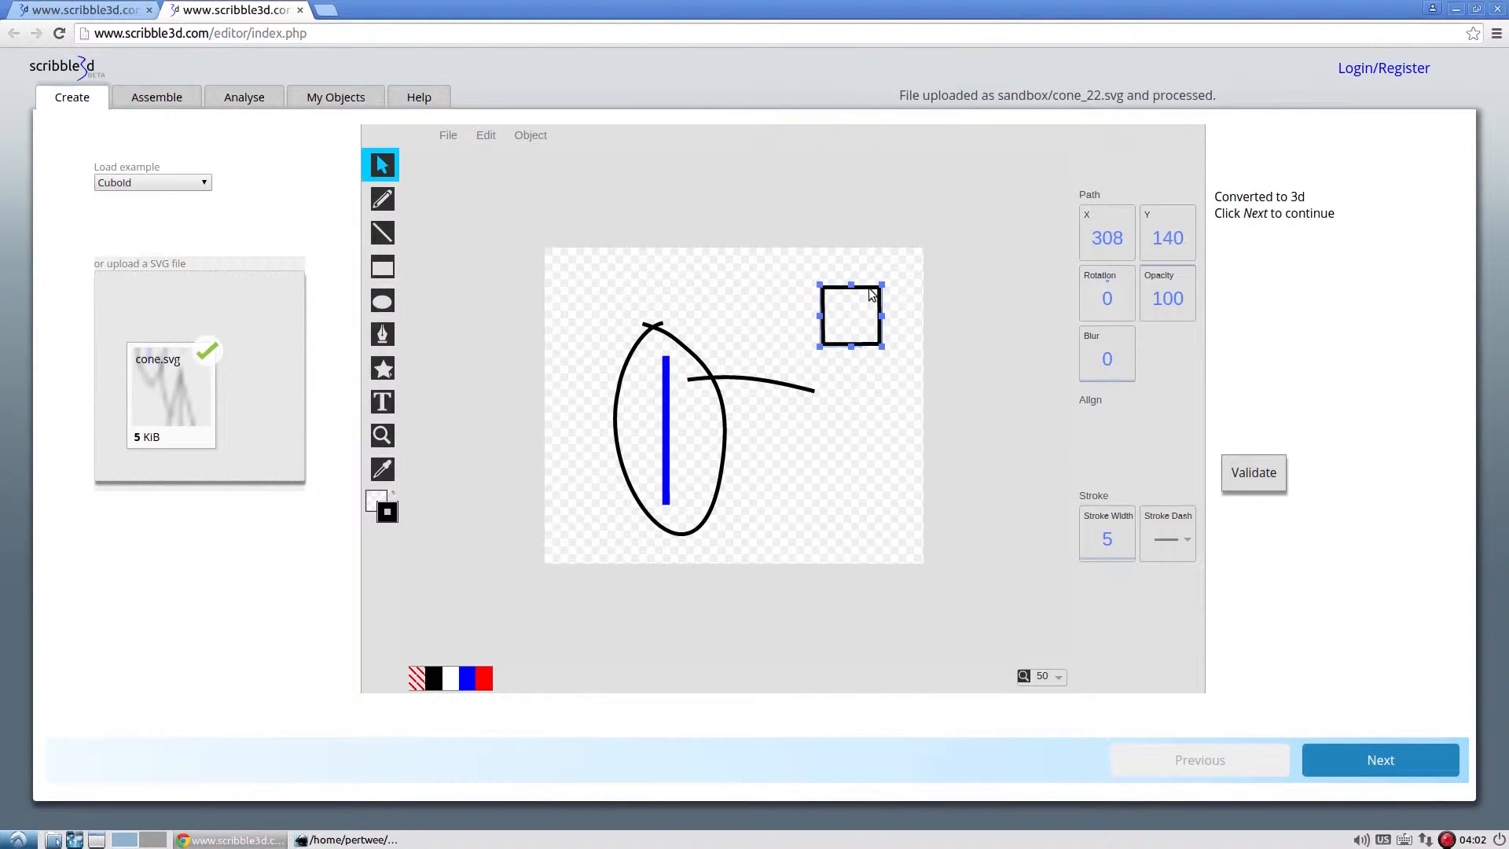
left_click(383, 368)
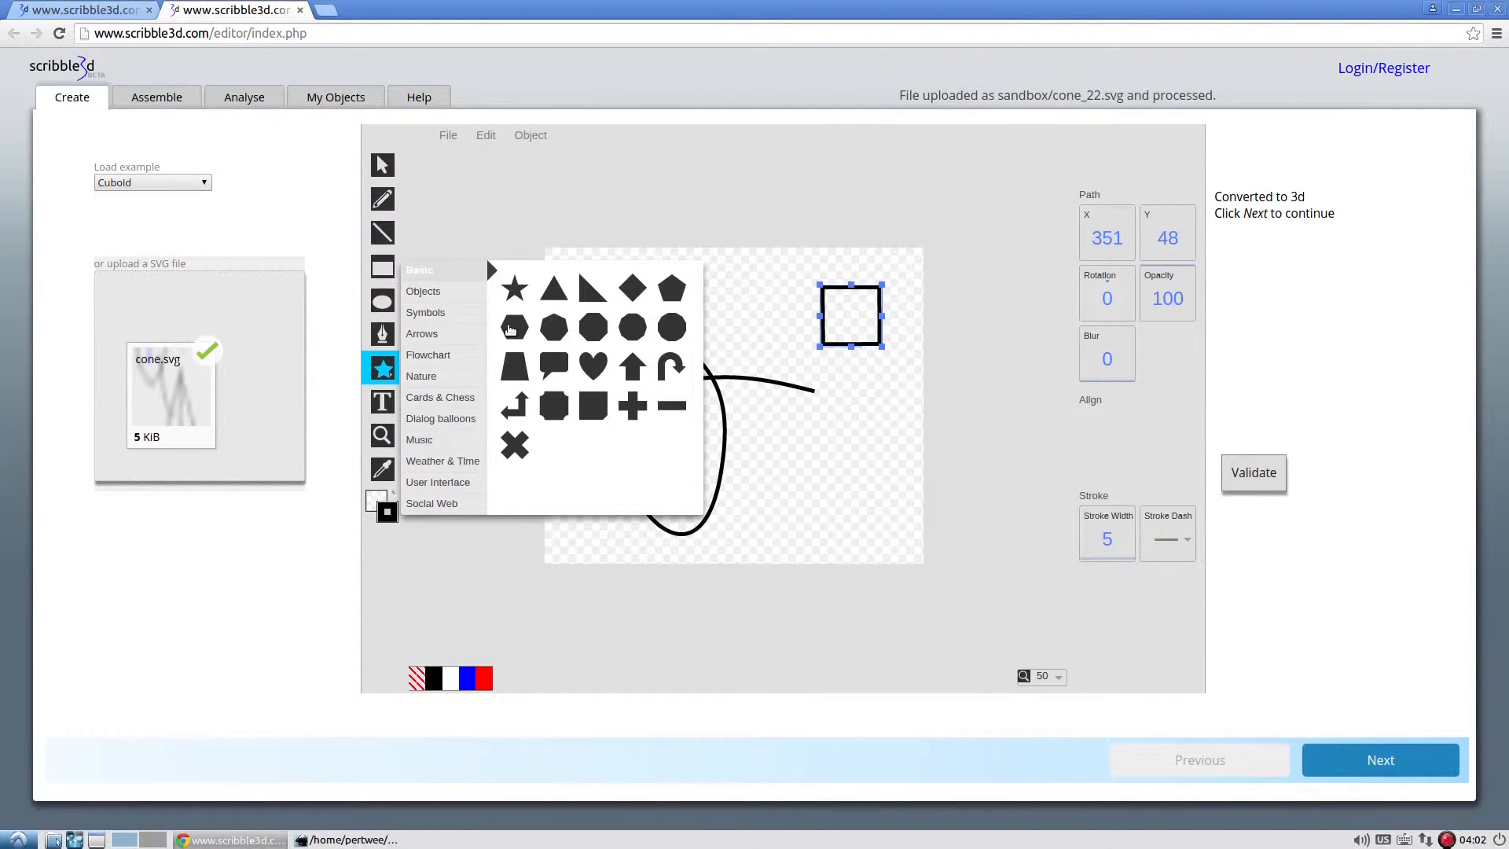
left_click(520, 329)
left_click_drag(779, 356, 874, 453)
Delete the displaced square from the sketch and view the 3D object generated from the hexagonal cross-section
left_click(878, 314)
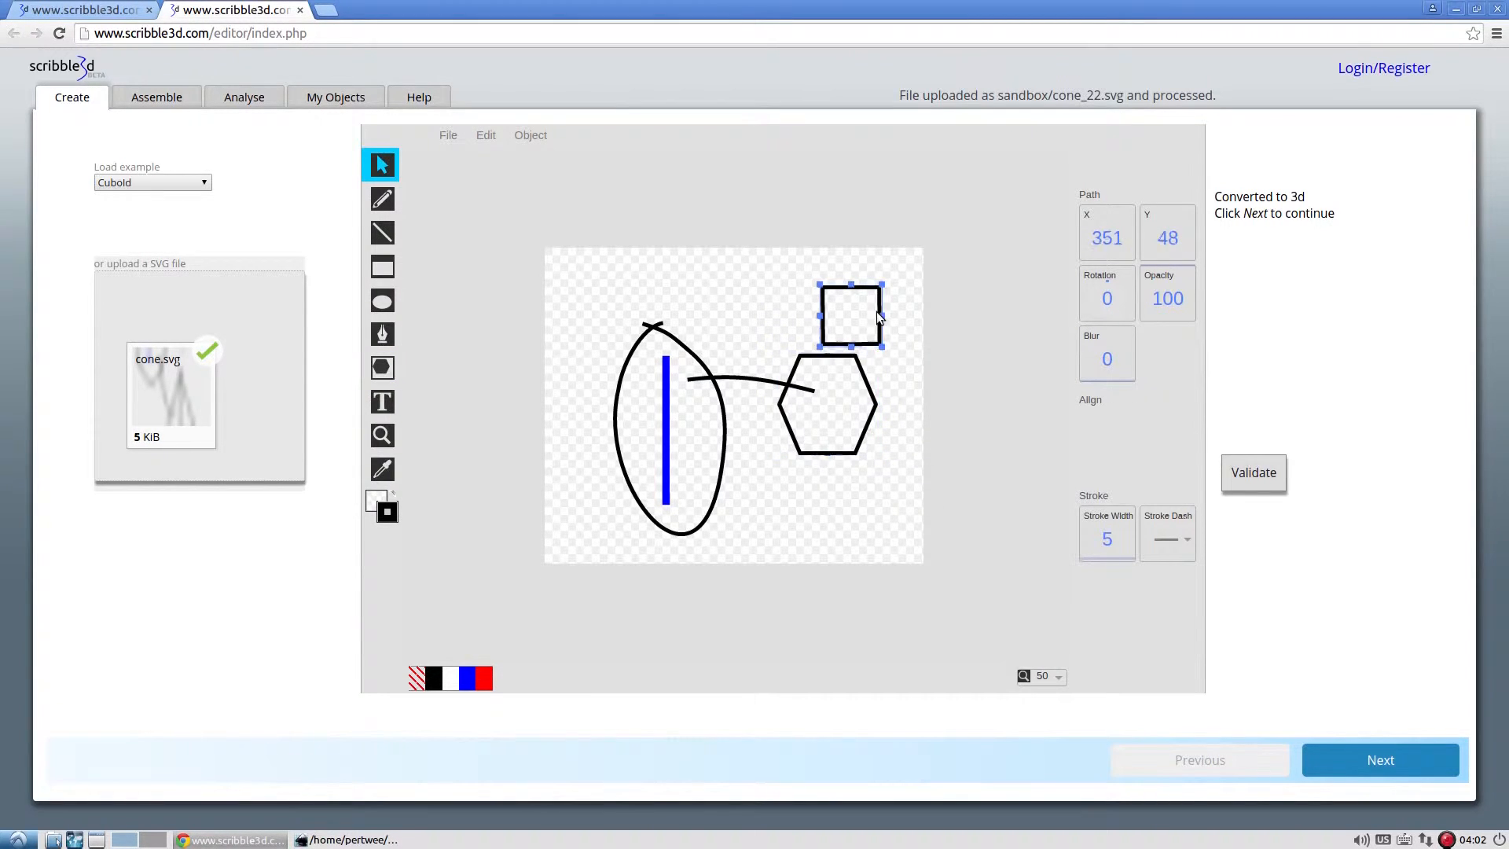
left_click(486, 136)
left_click(521, 323)
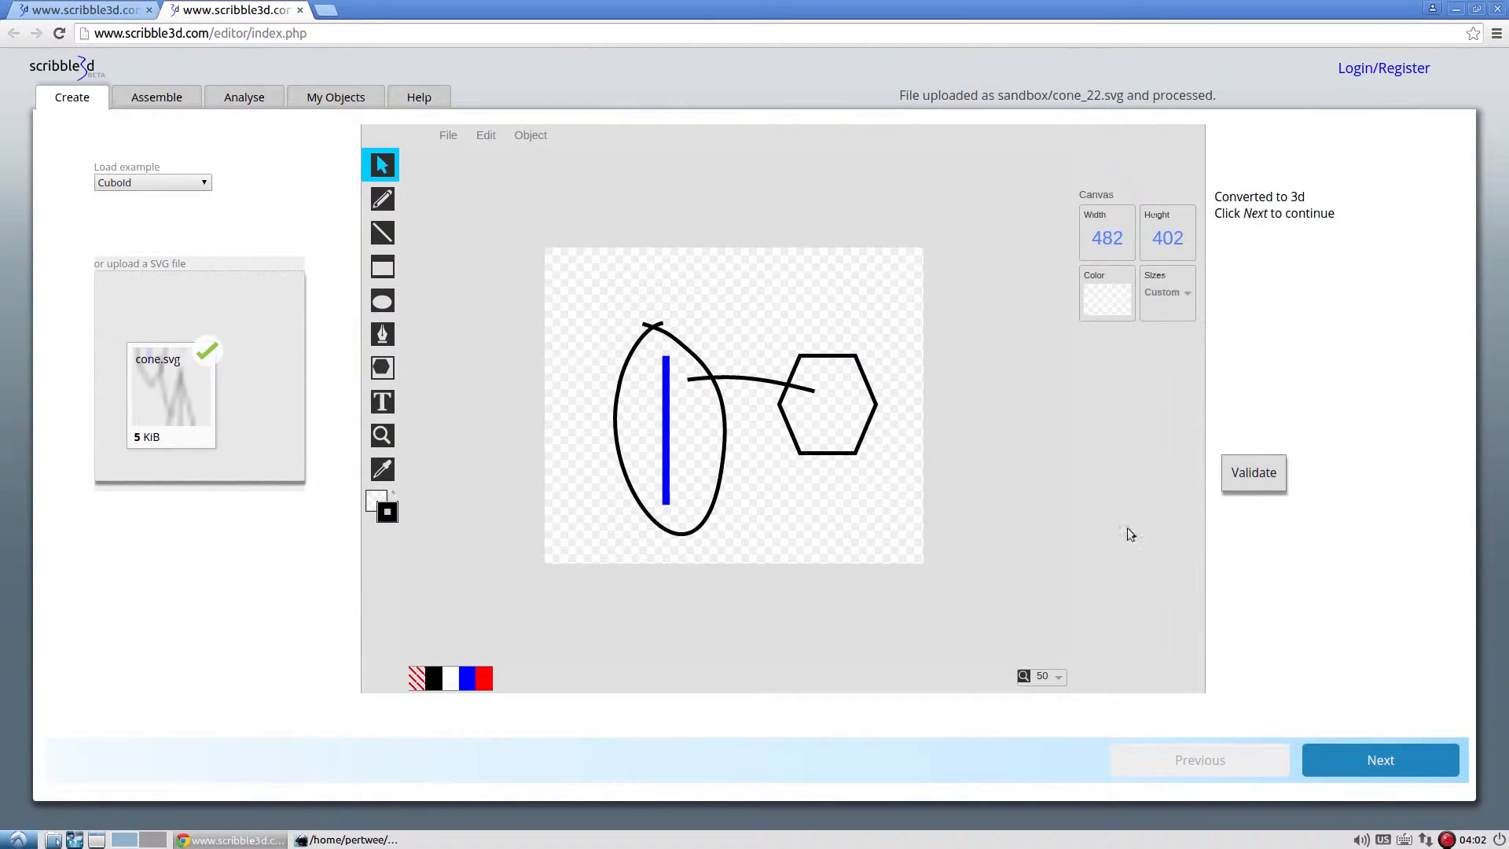
left_click(1367, 760)
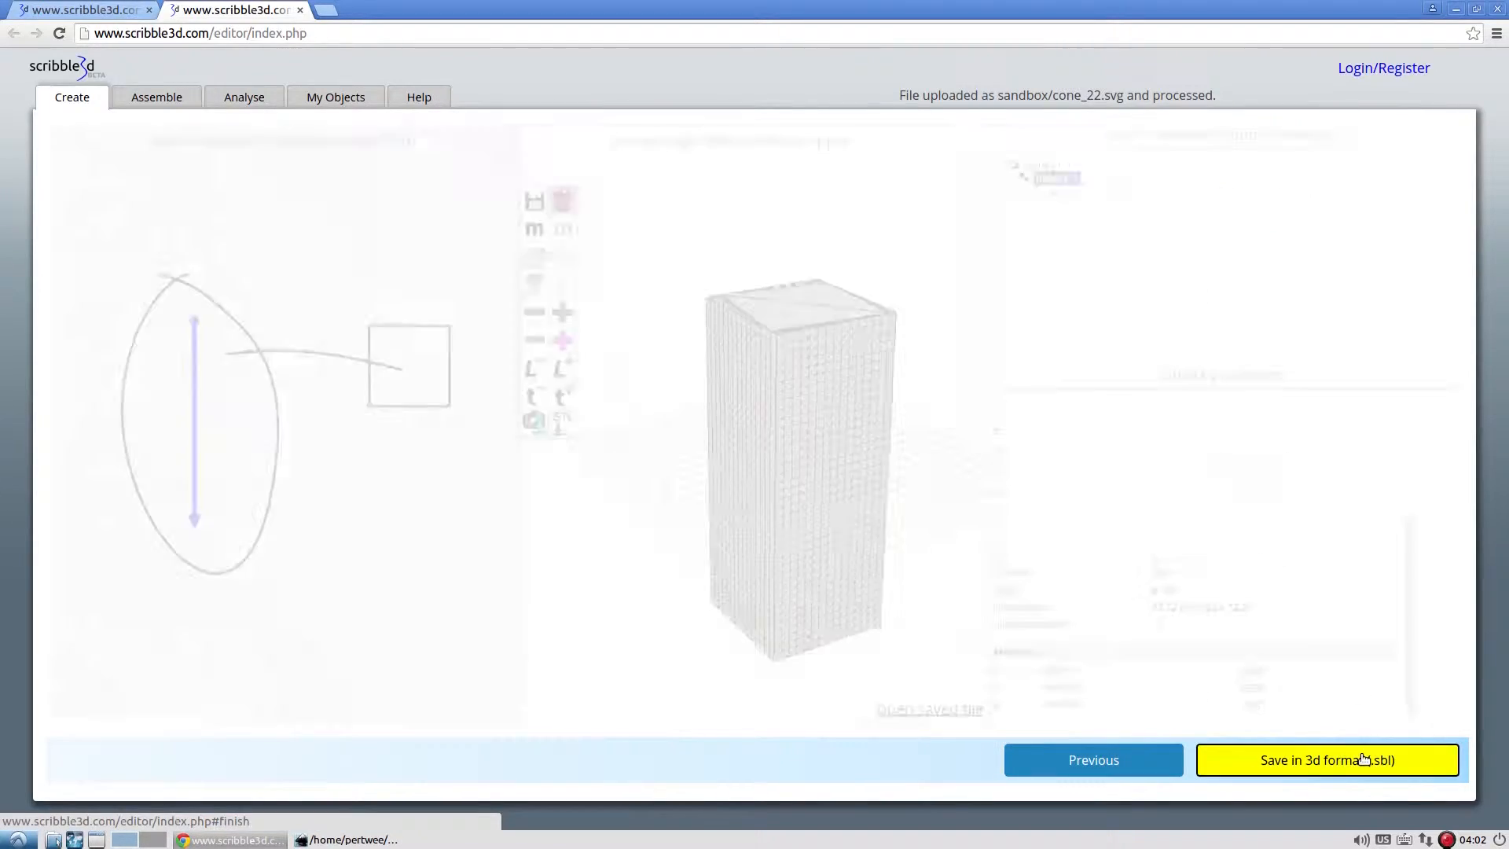
scroll(849, 500, "down", 4)
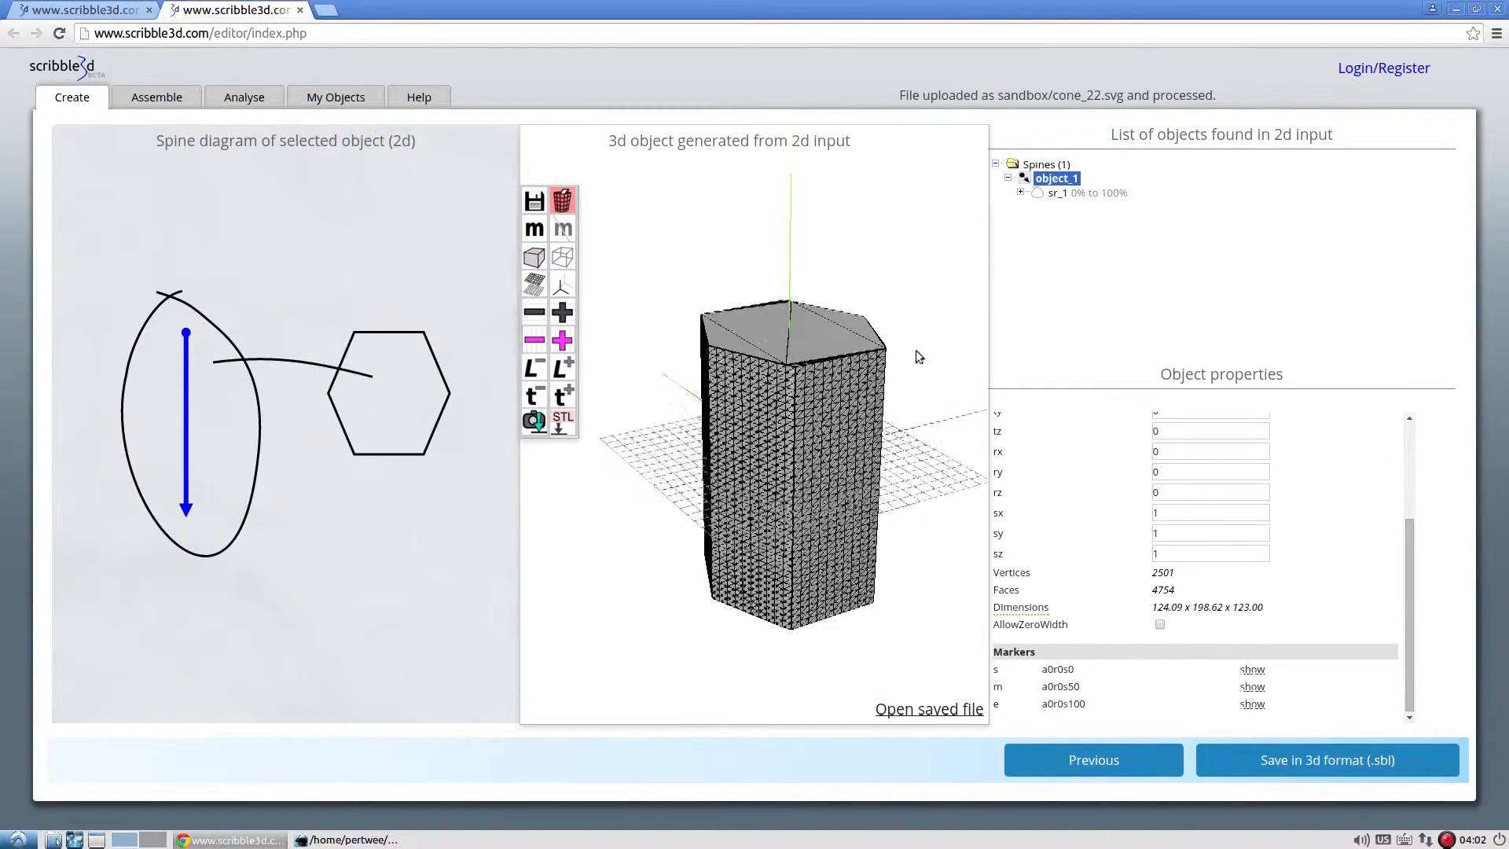
mouse_move(915, 350)
left_mouse_down()
mouse_move(869, 412)
mouse_move(936, 356)
mouse_move(908, 339)
left_mouse_up()
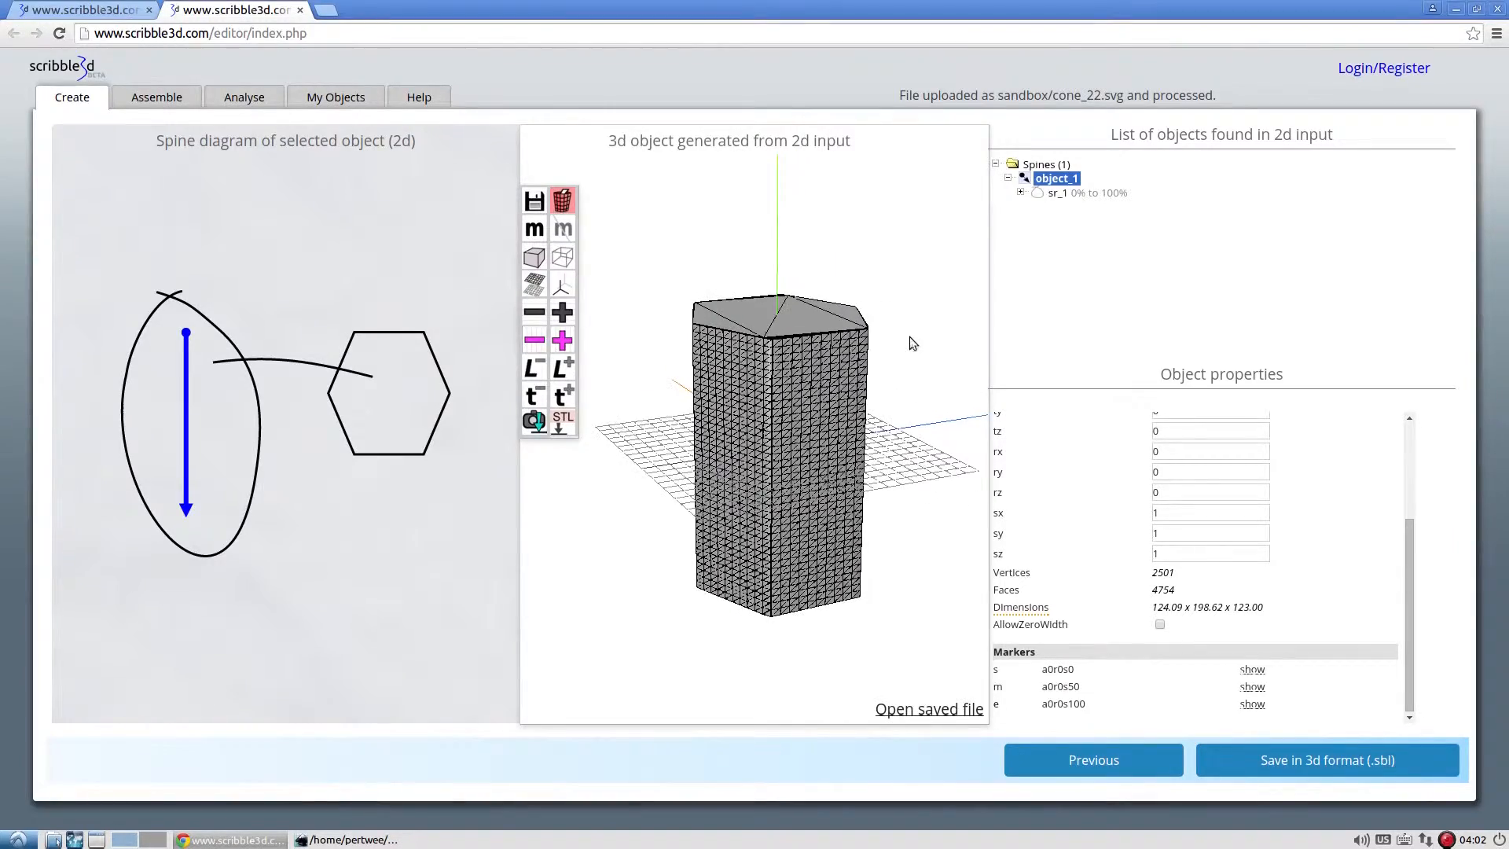
Reduce the hexagonal object's thickness by three increments and view the slimmer shape
left_click(537, 394)
left_click(537, 394)
left_click(537, 394)
mouse_move(747, 257)
left_mouse_down()
mouse_move(719, 303)
mouse_move(768, 327)
mouse_move(788, 243)
mouse_move(747, 249)
left_mouse_up()
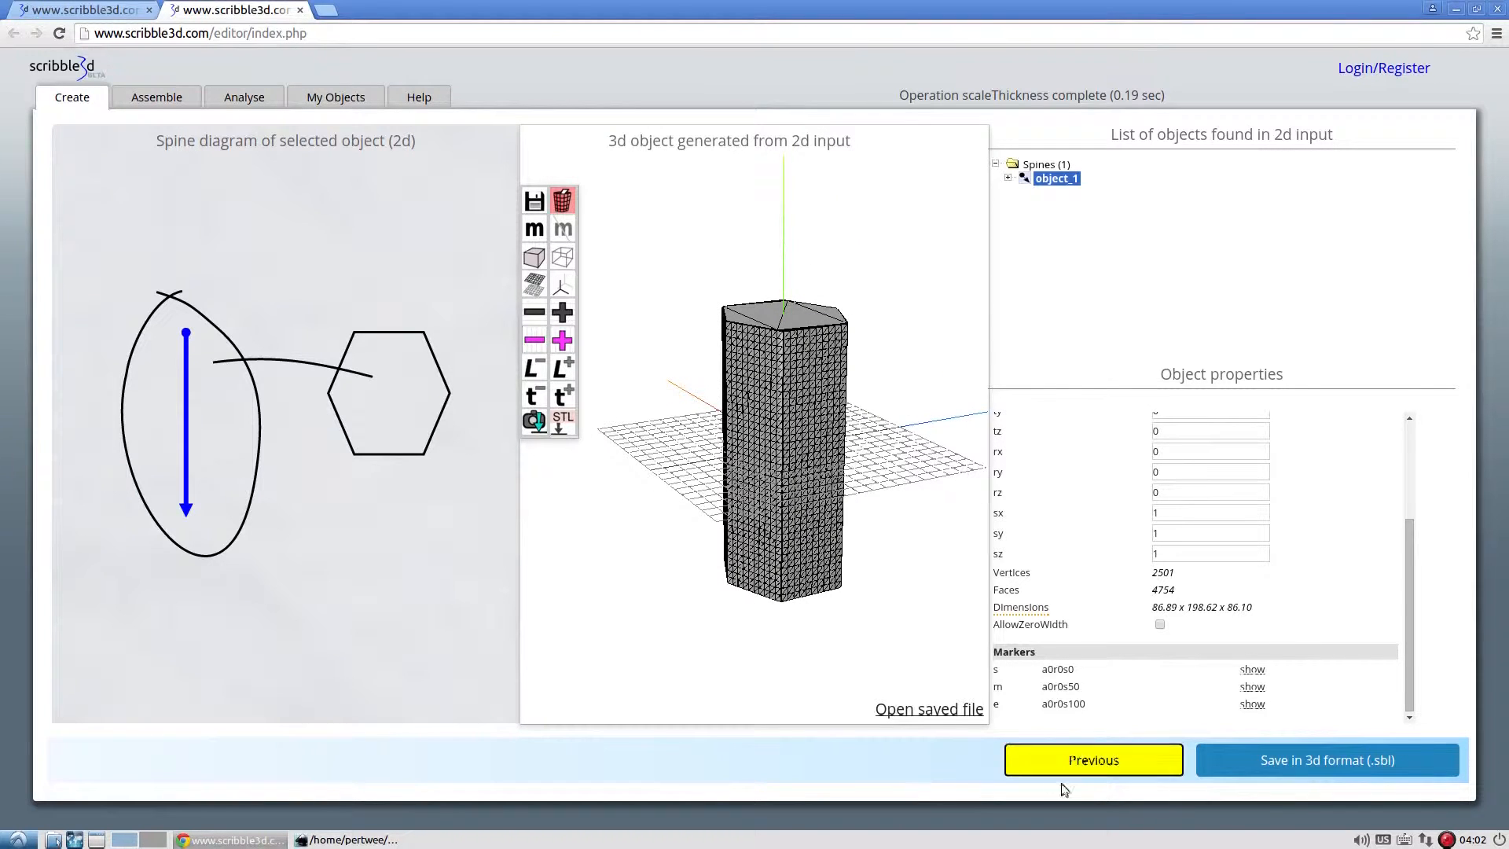
Go back to the 2D sketch, load the Cone example and inspect its generated 3D object
left_click(1087, 760)
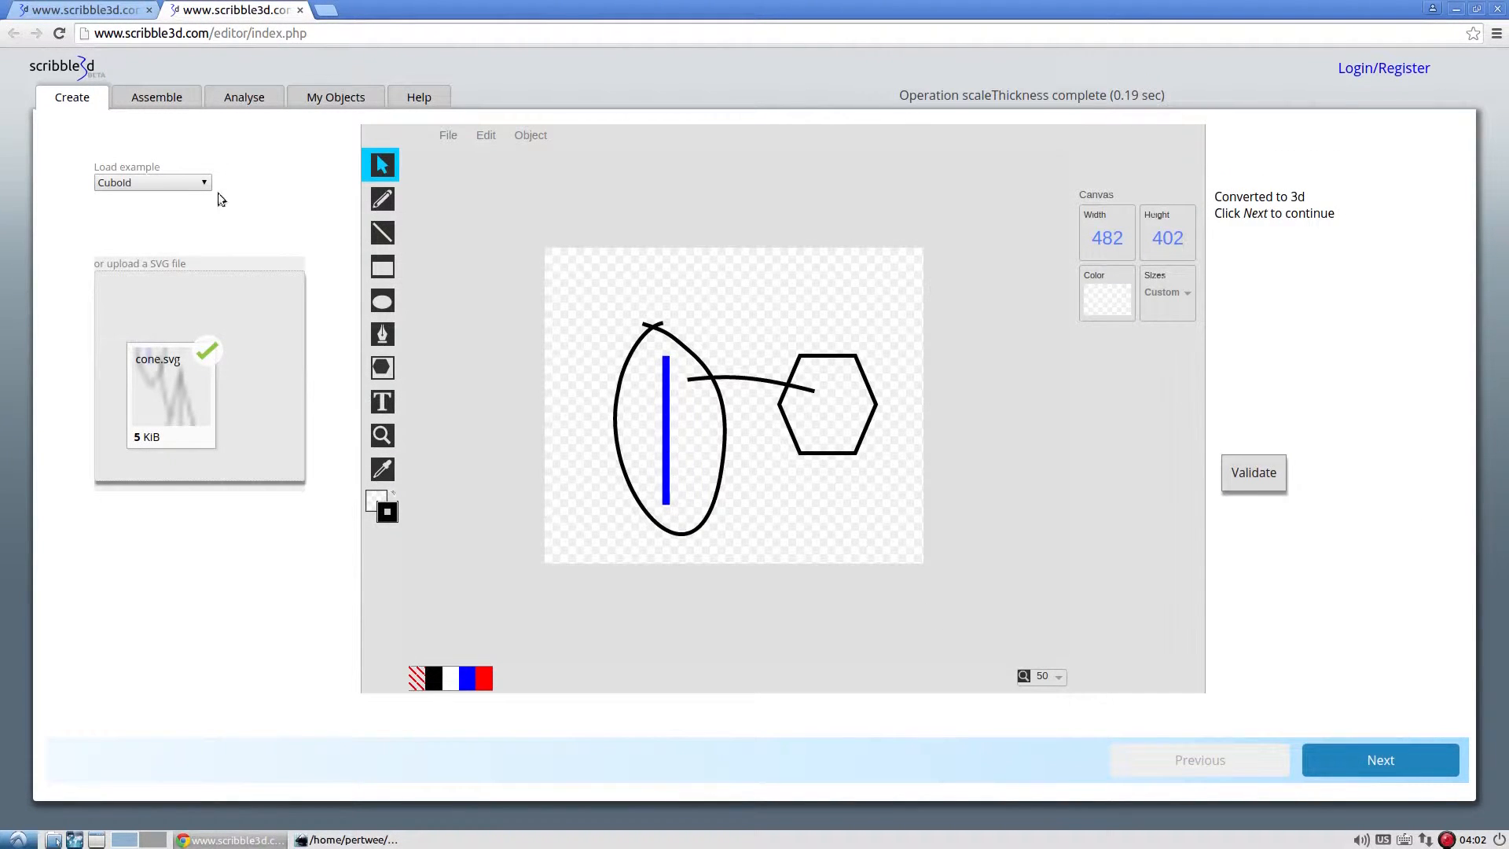
left_click(184, 183)
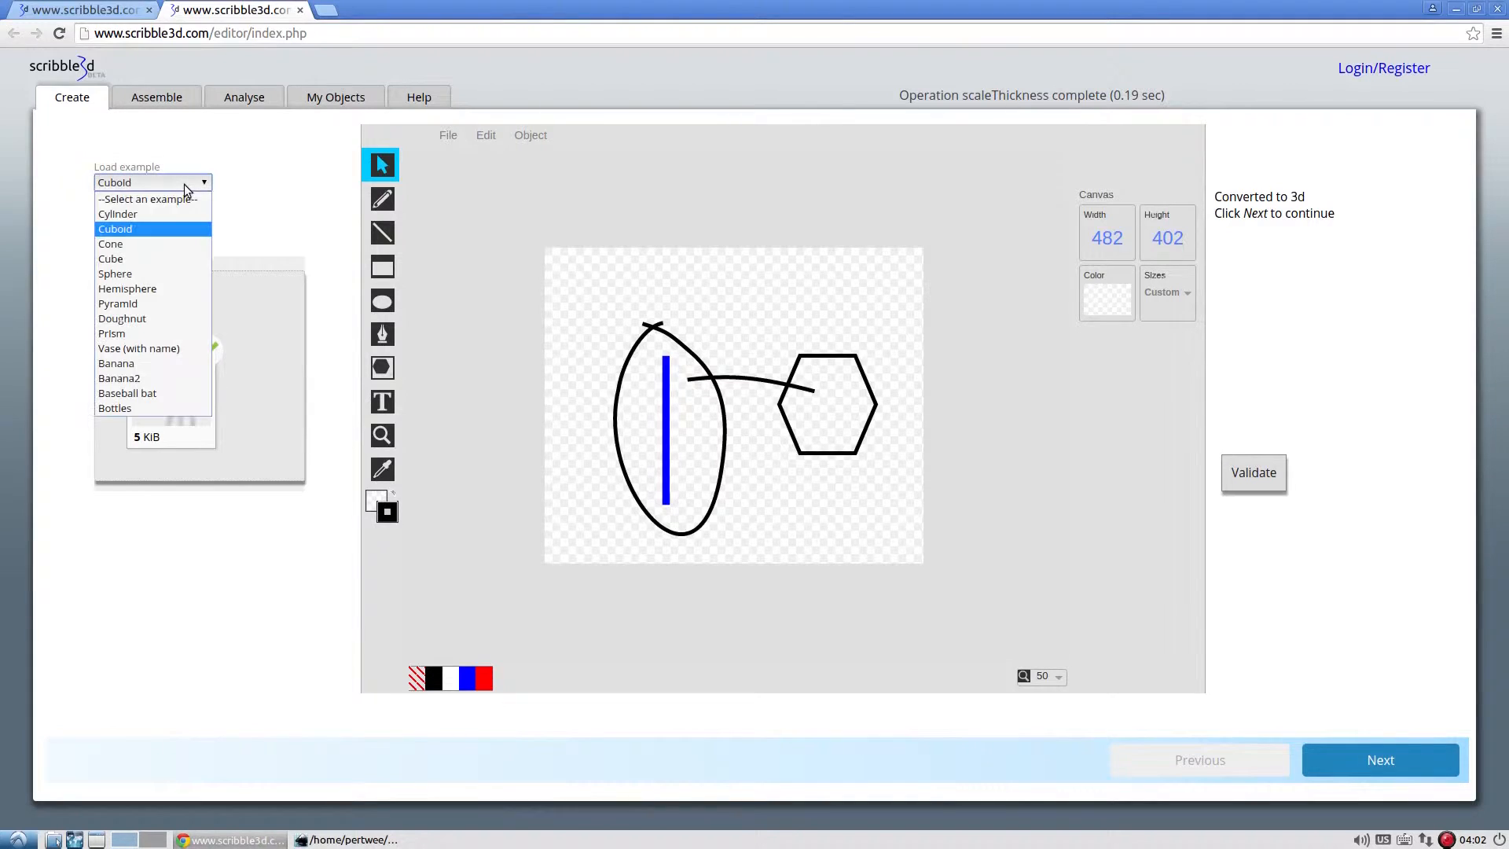
left_click(176, 244)
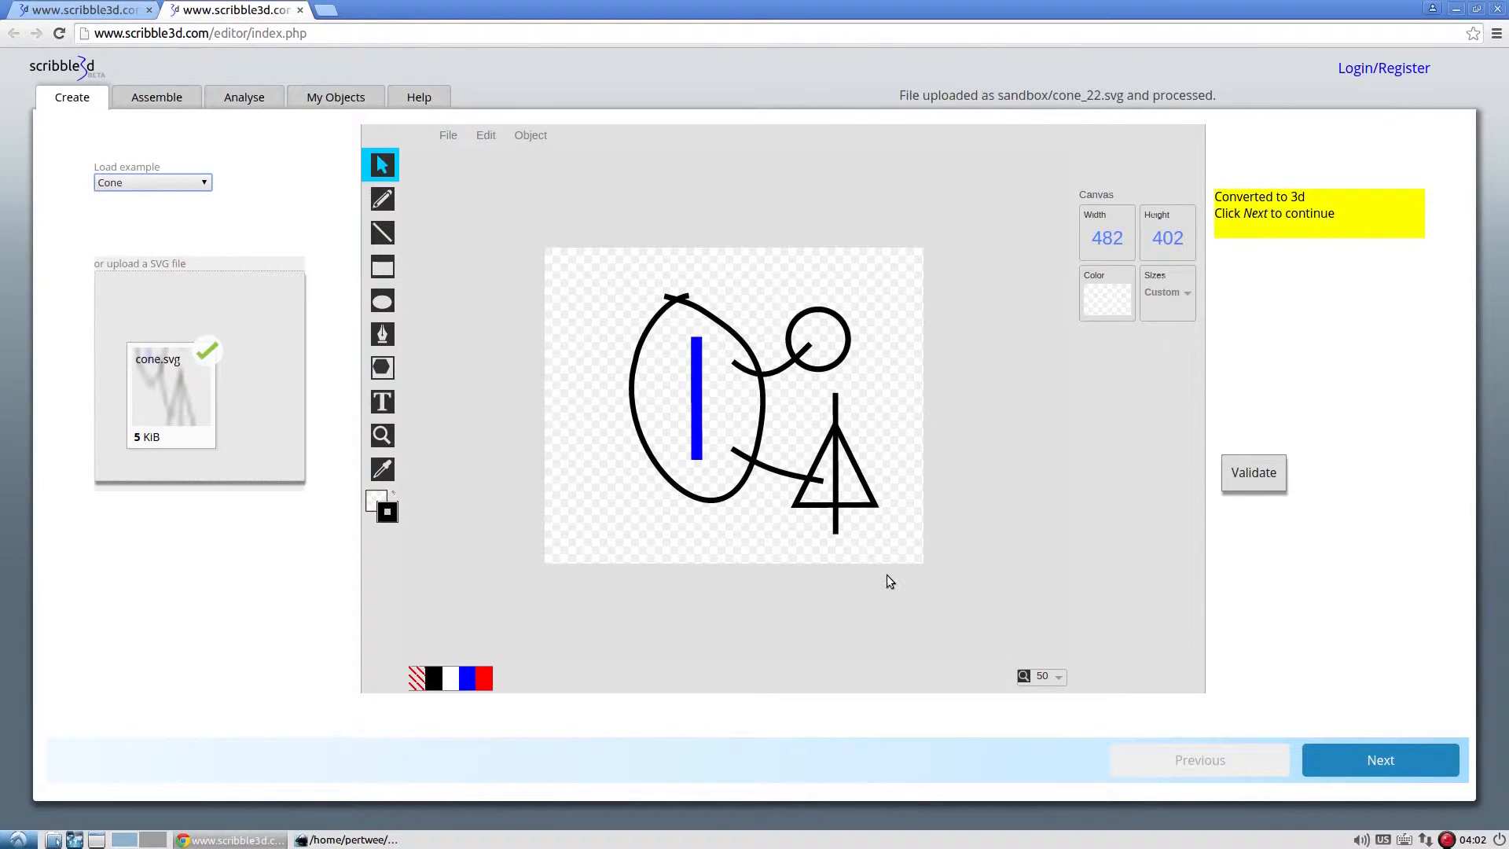
left_click(1401, 760)
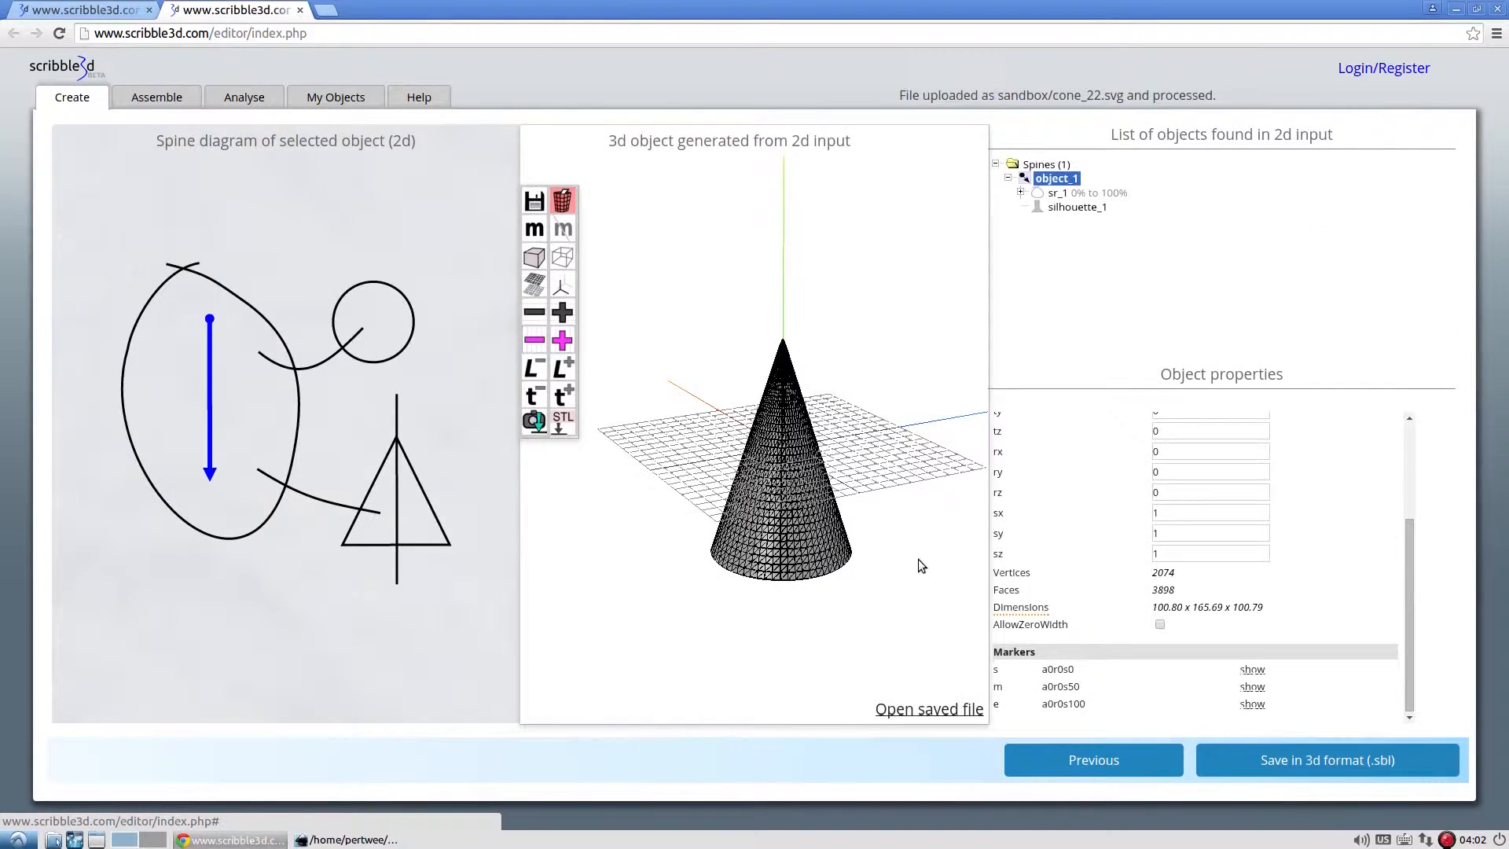
left_click_drag(918, 559, 972, 528)
Replace the cone with the Cube example and orbit around its generated 3D object
left_click(1075, 769)
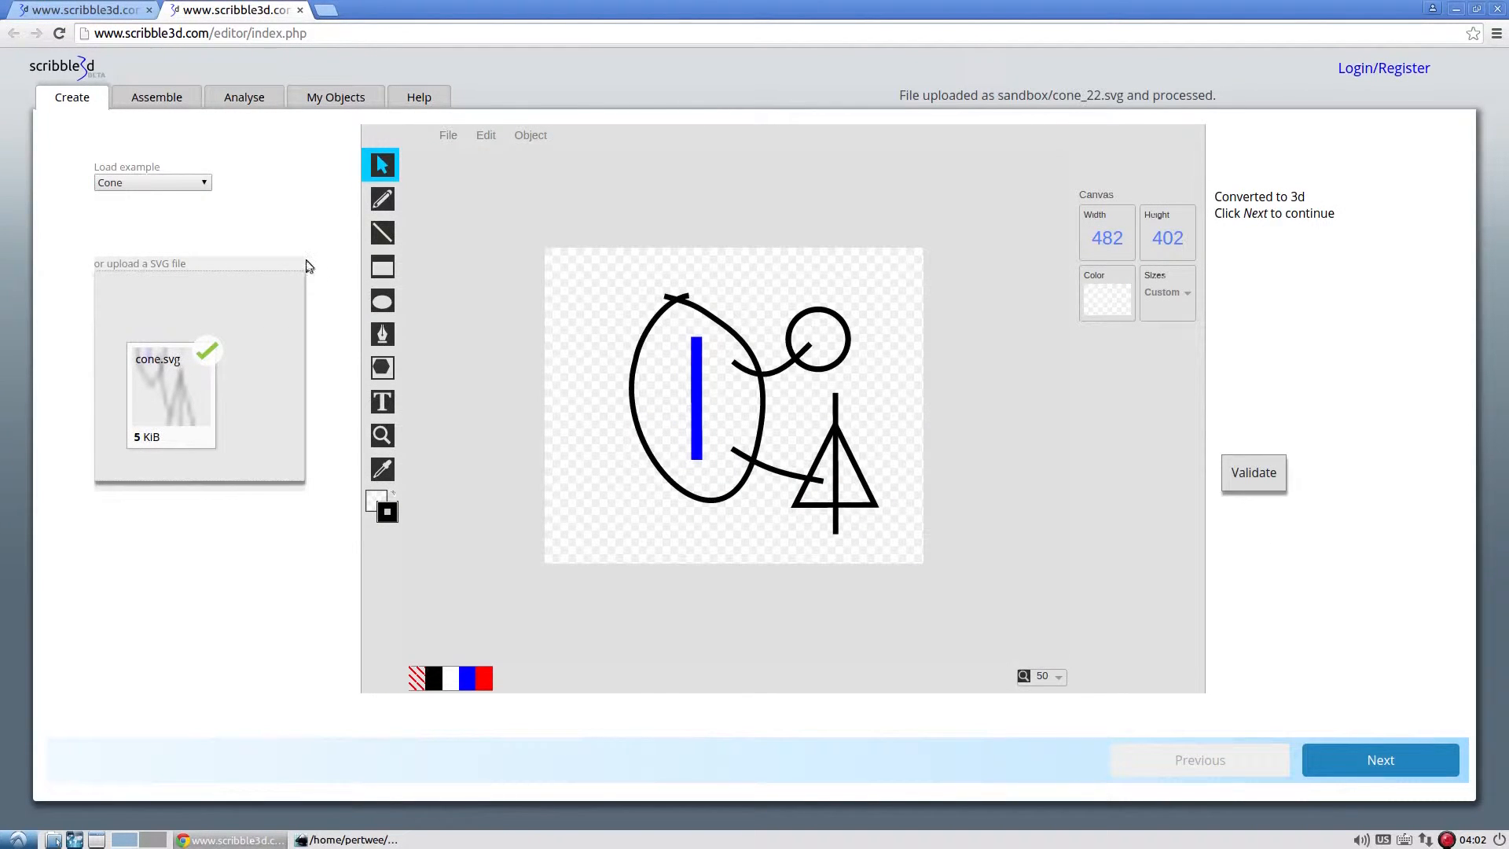
left_click(205, 184)
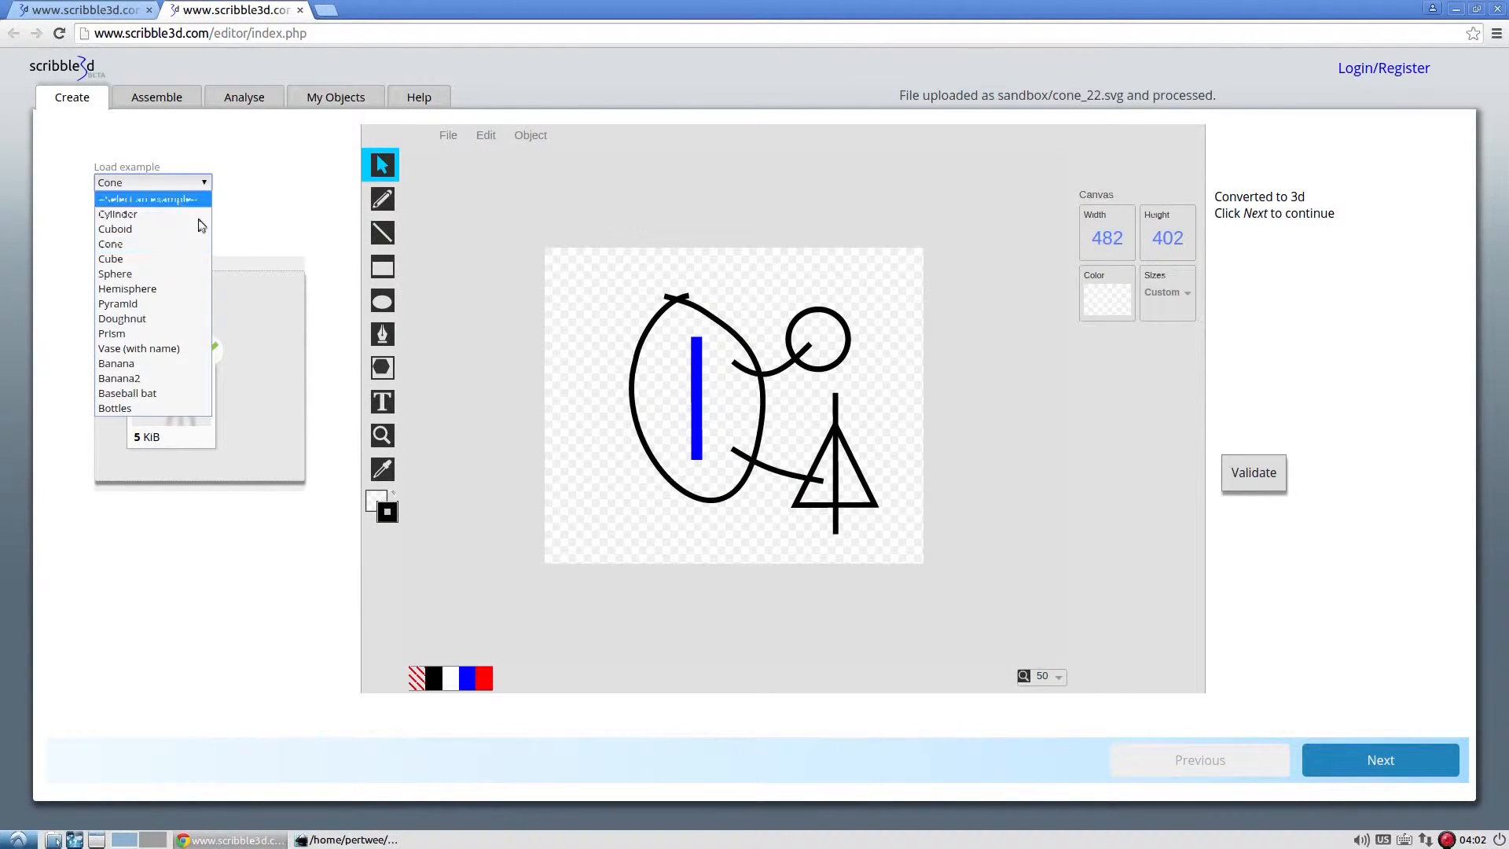
left_click(191, 259)
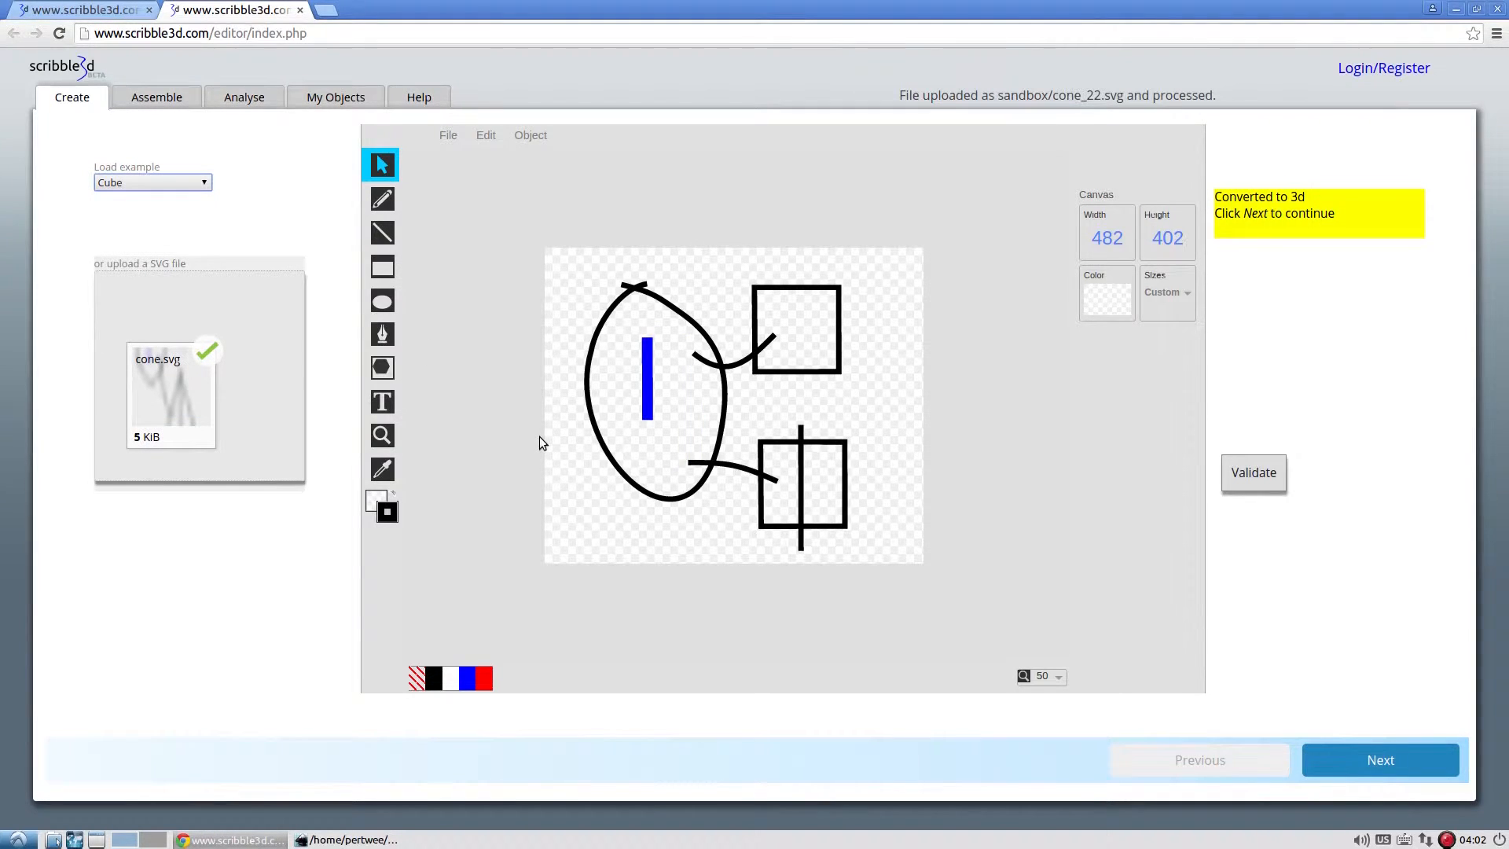
left_click(1428, 775)
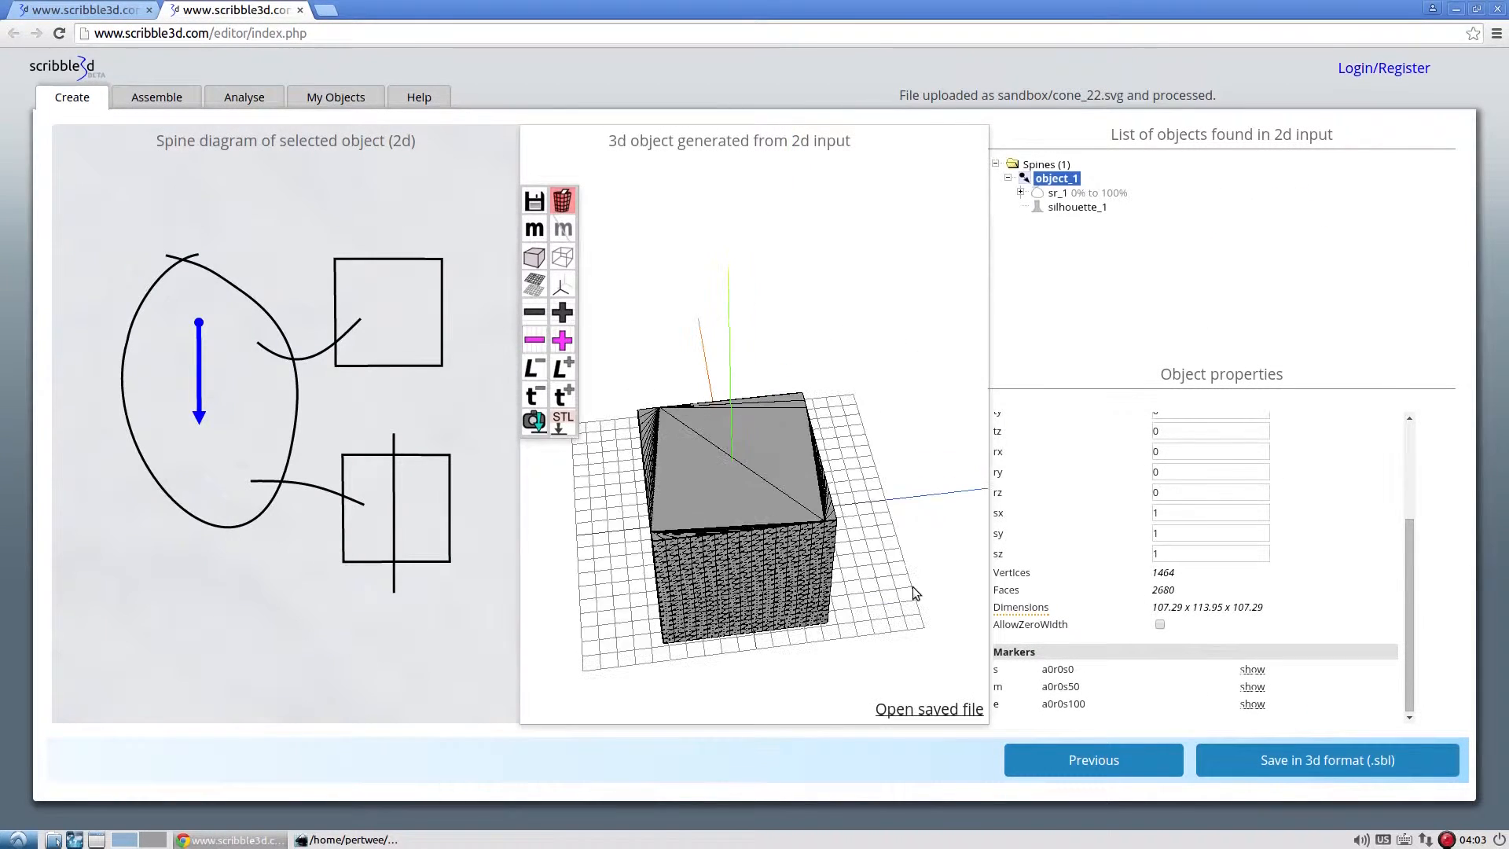
left_click_drag(914, 593, 918, 559)
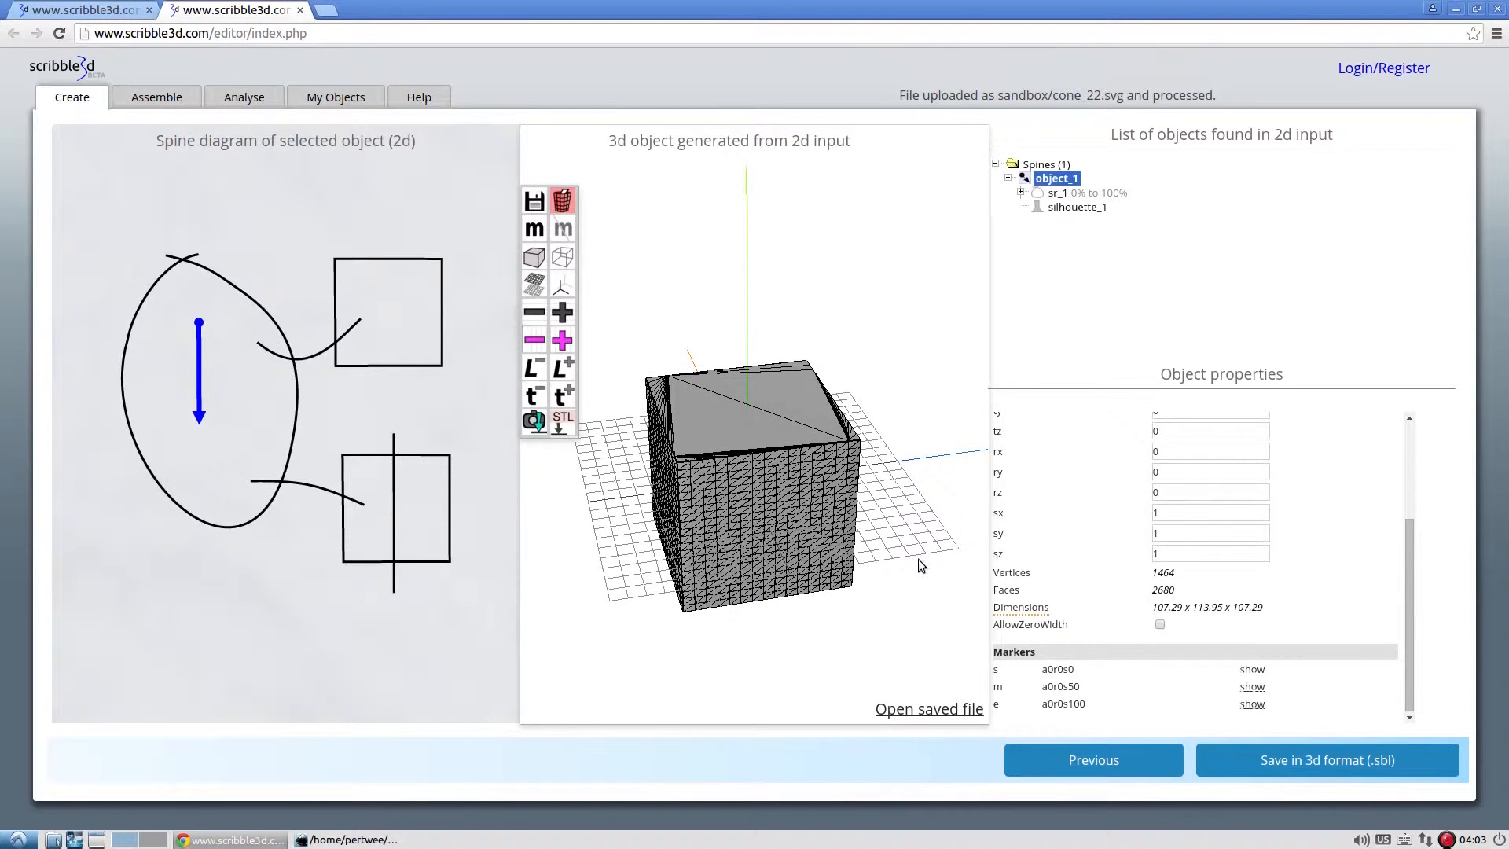
Return to the cube's 2D sketch and select its blue spine line to examine it
left_click(1146, 771)
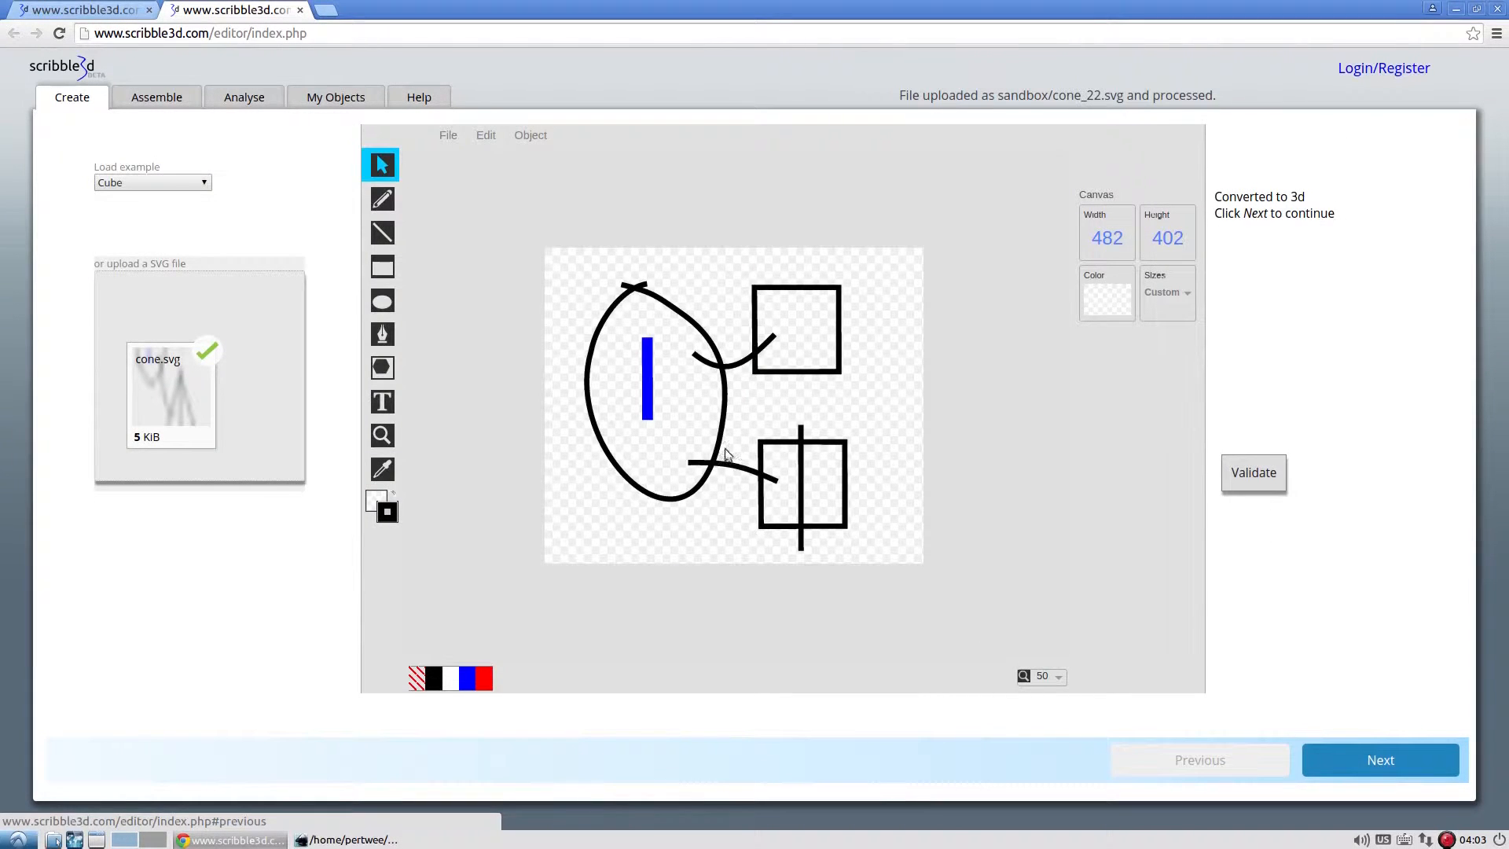
left_click(644, 382)
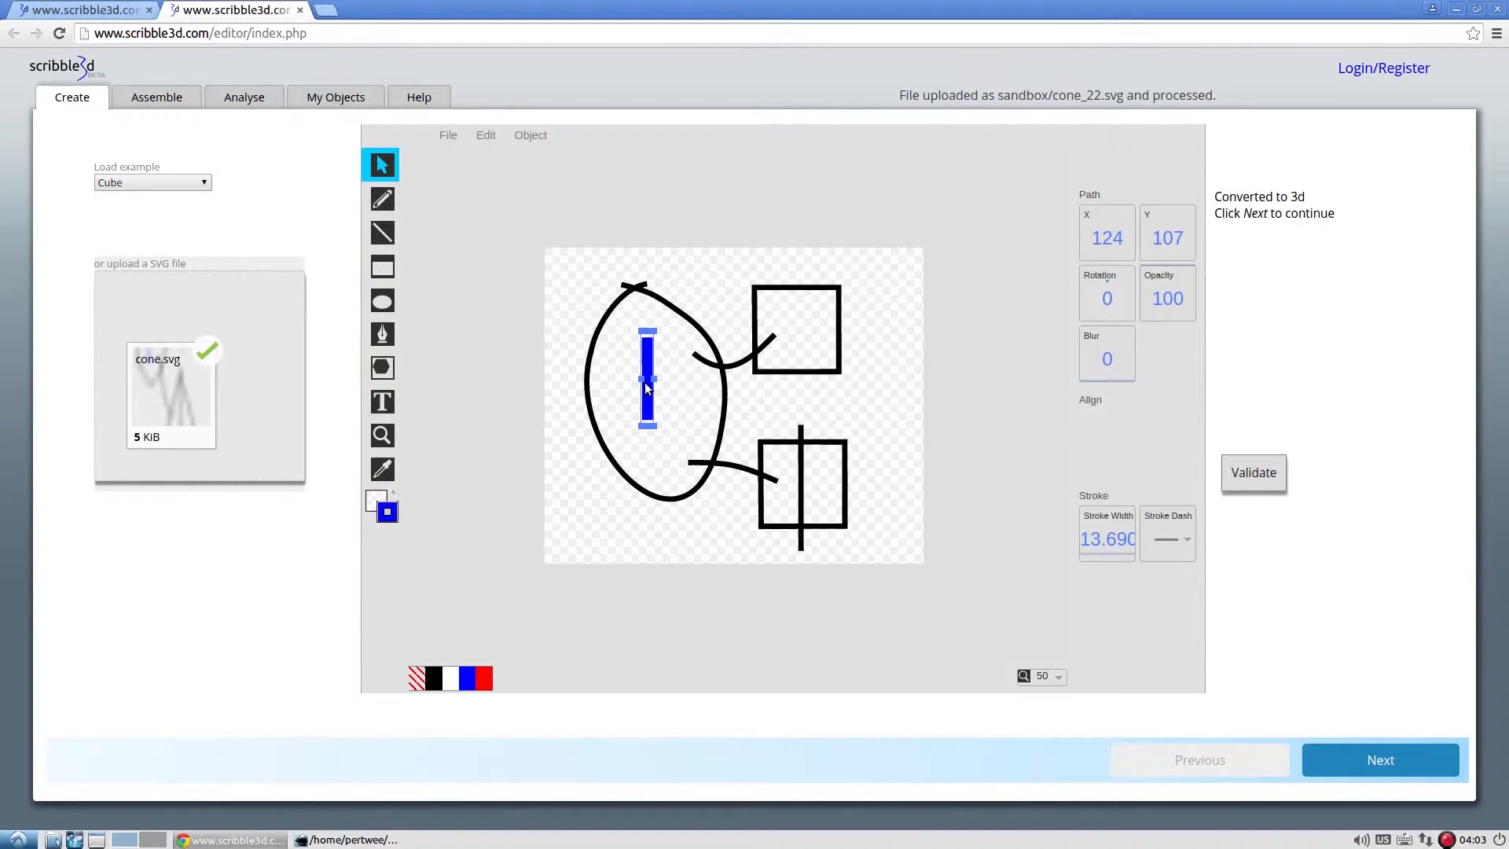
left_click(840, 385)
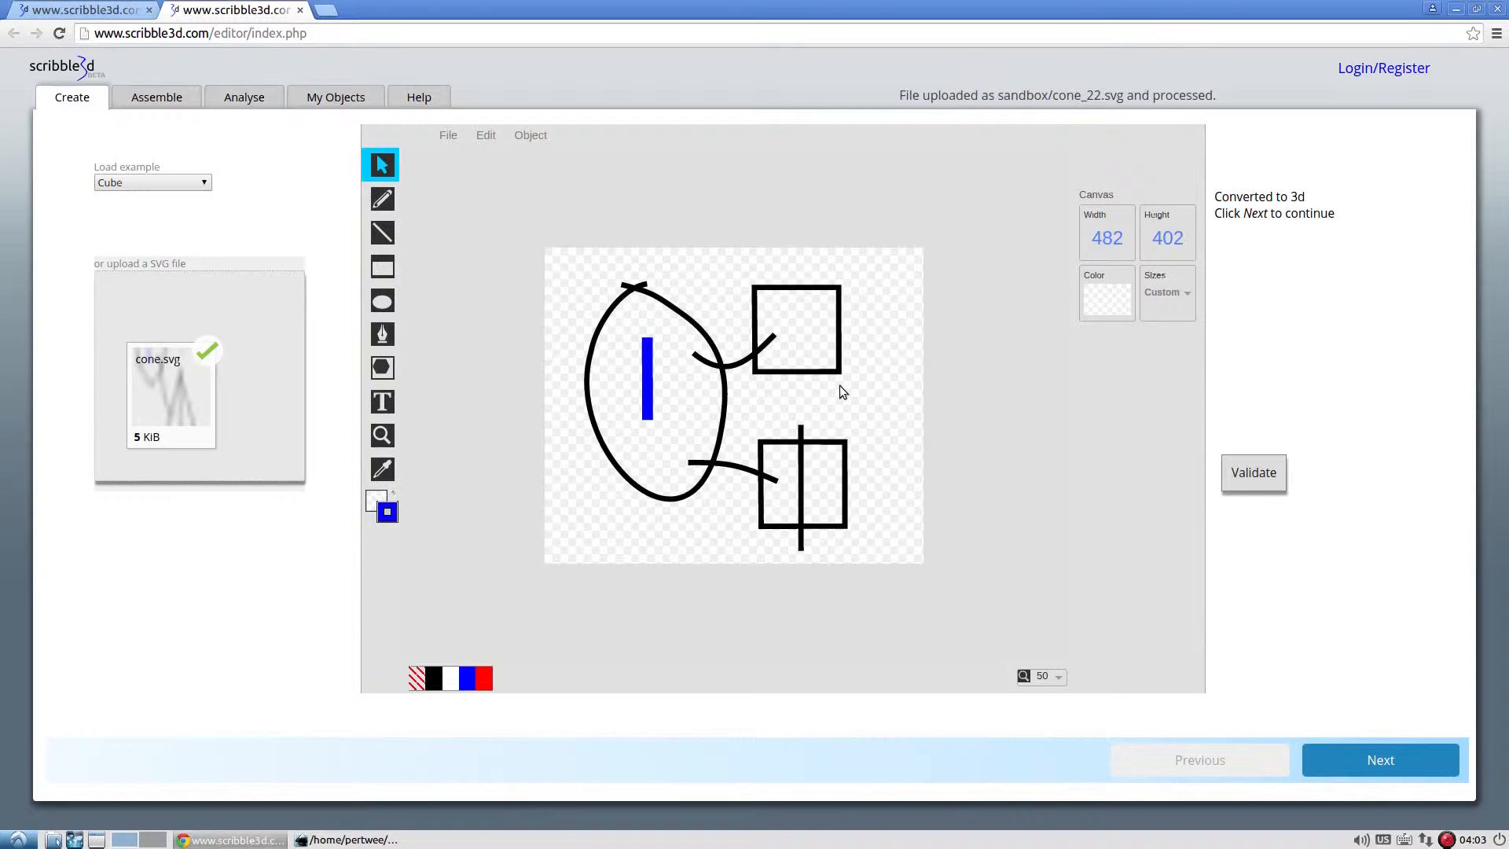
Load the Sphere example, generate its 3D object and inspect the flat cap at its top up close
left_click(181, 181)
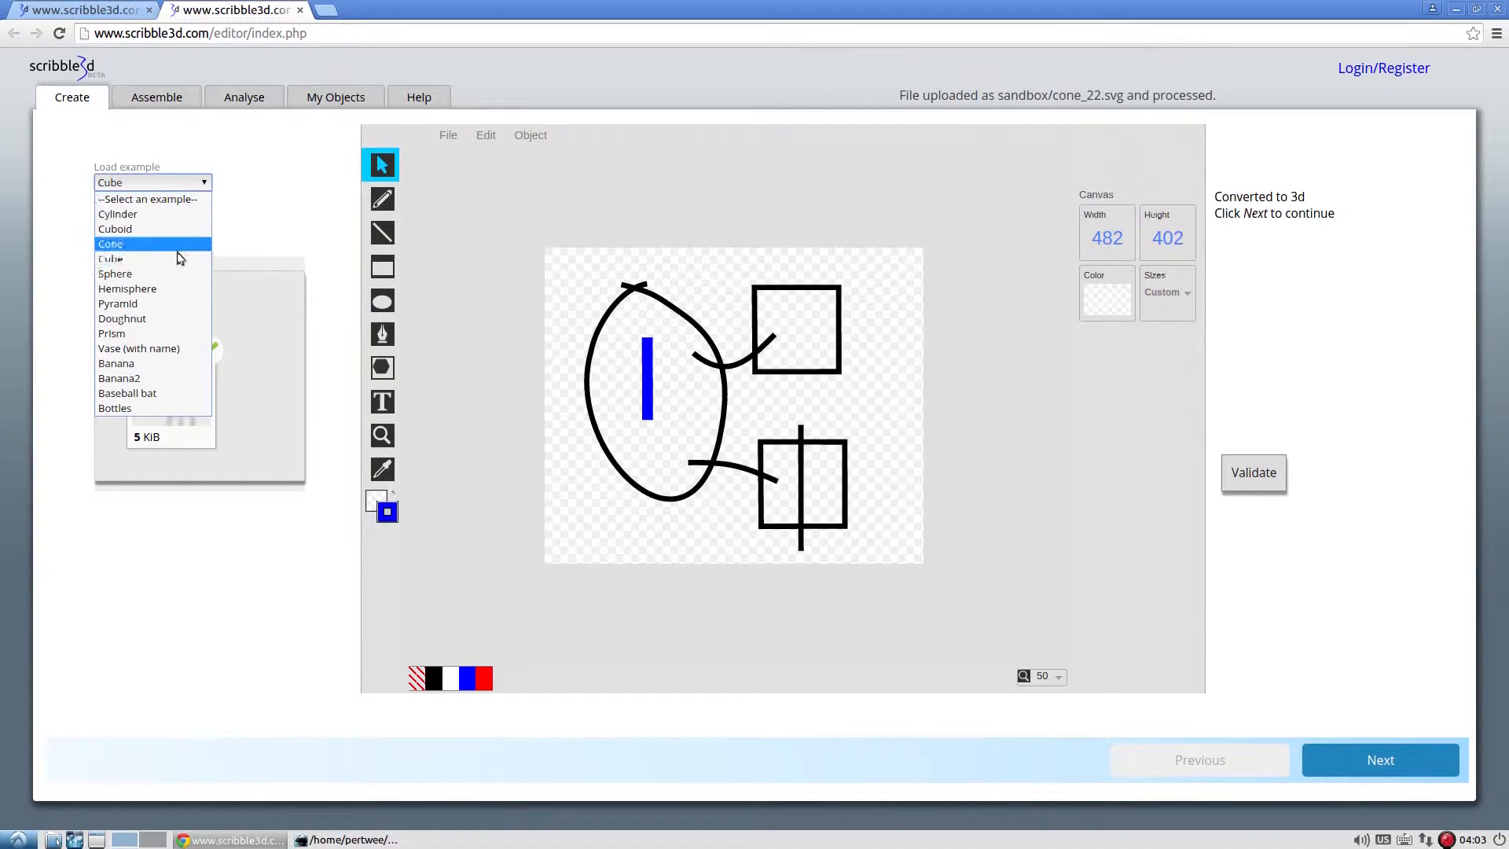
left_click(170, 275)
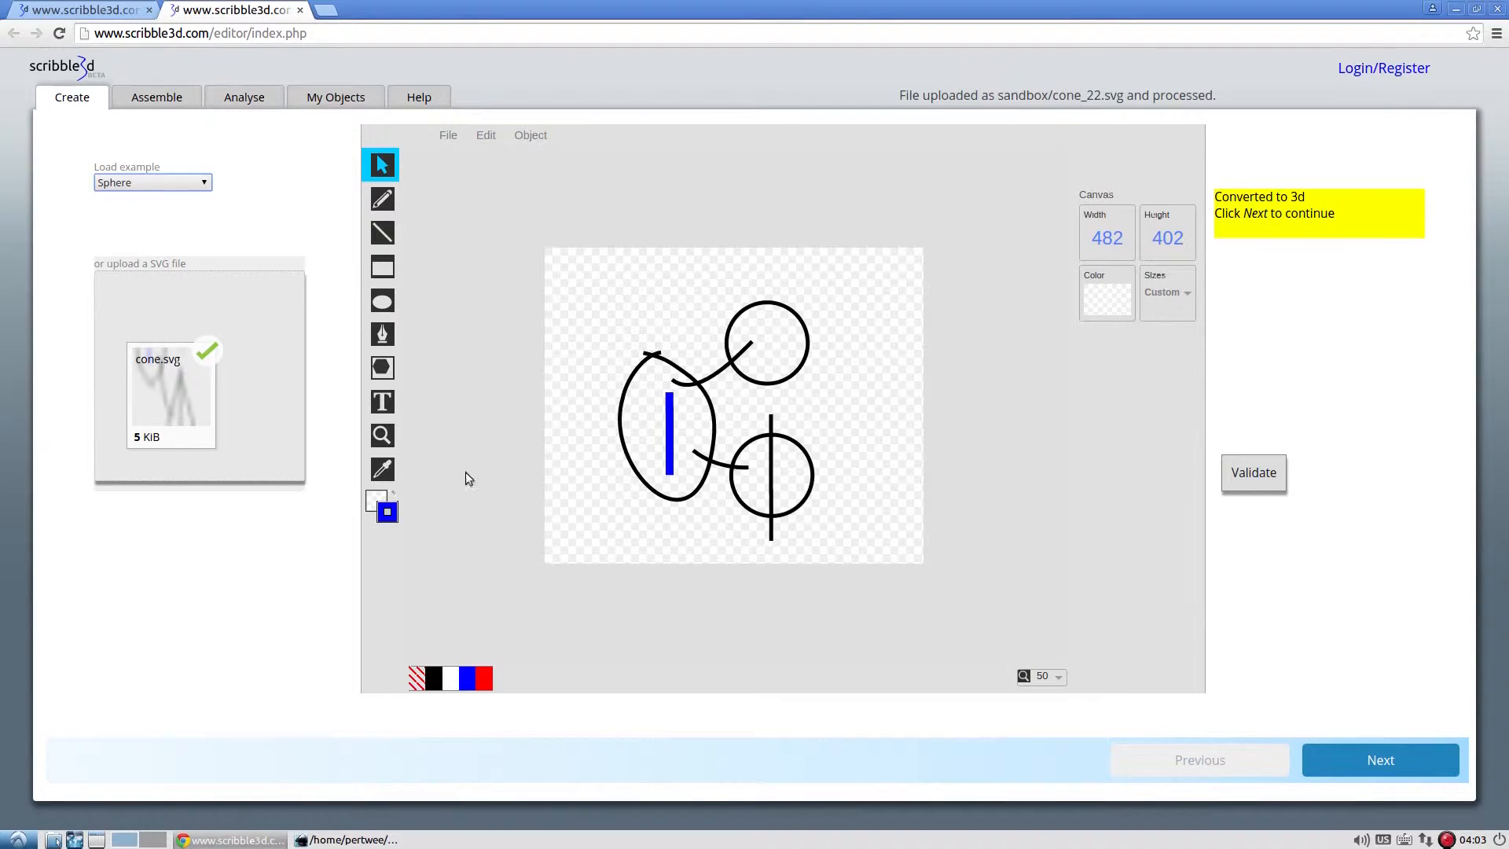
left_click(1358, 762)
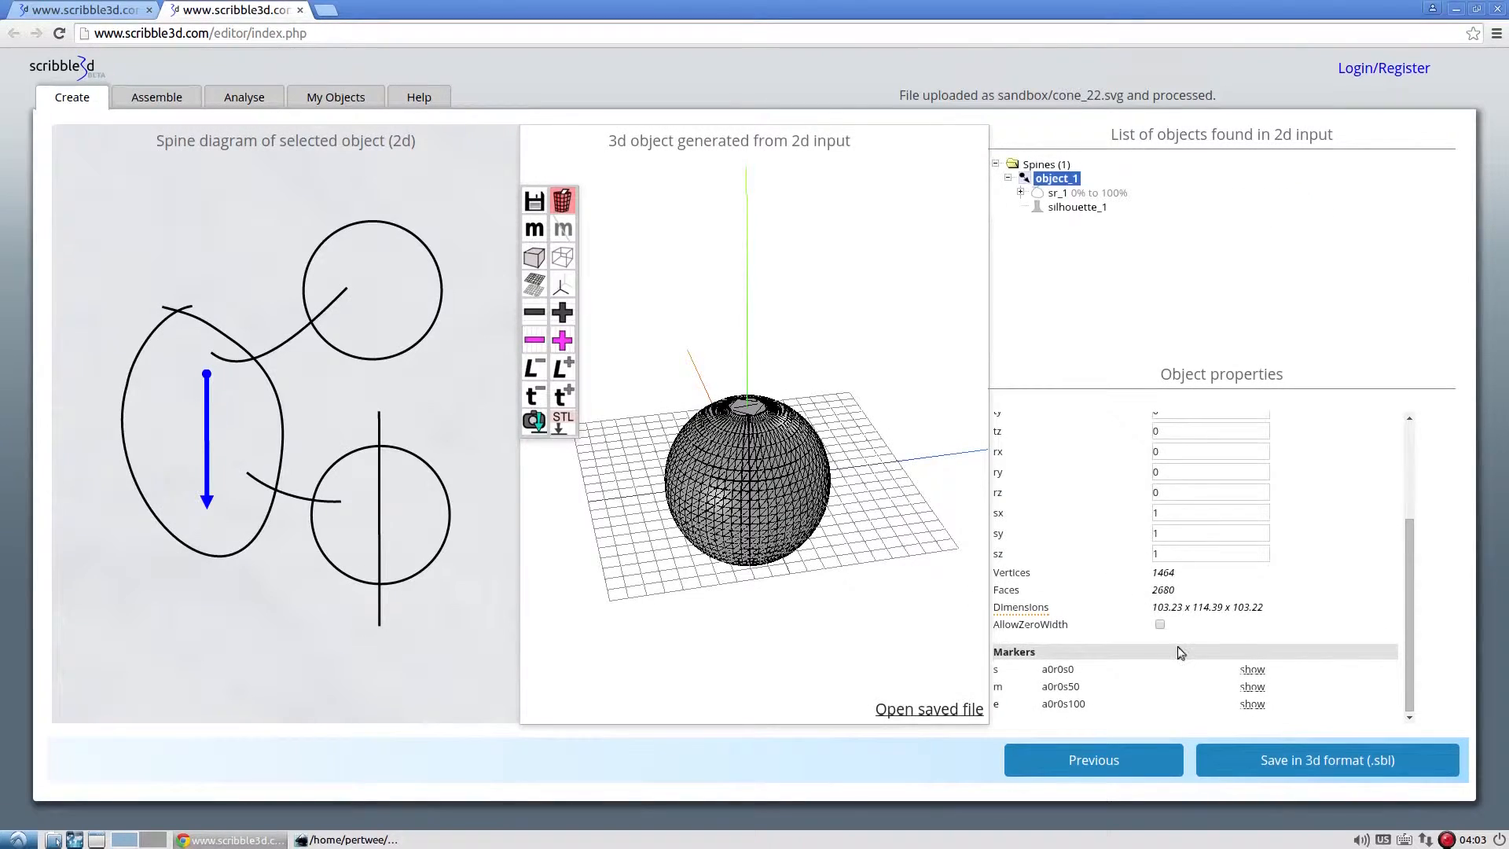
scroll(846, 456, "up", 4)
left_click_drag(845, 421, 860, 455)
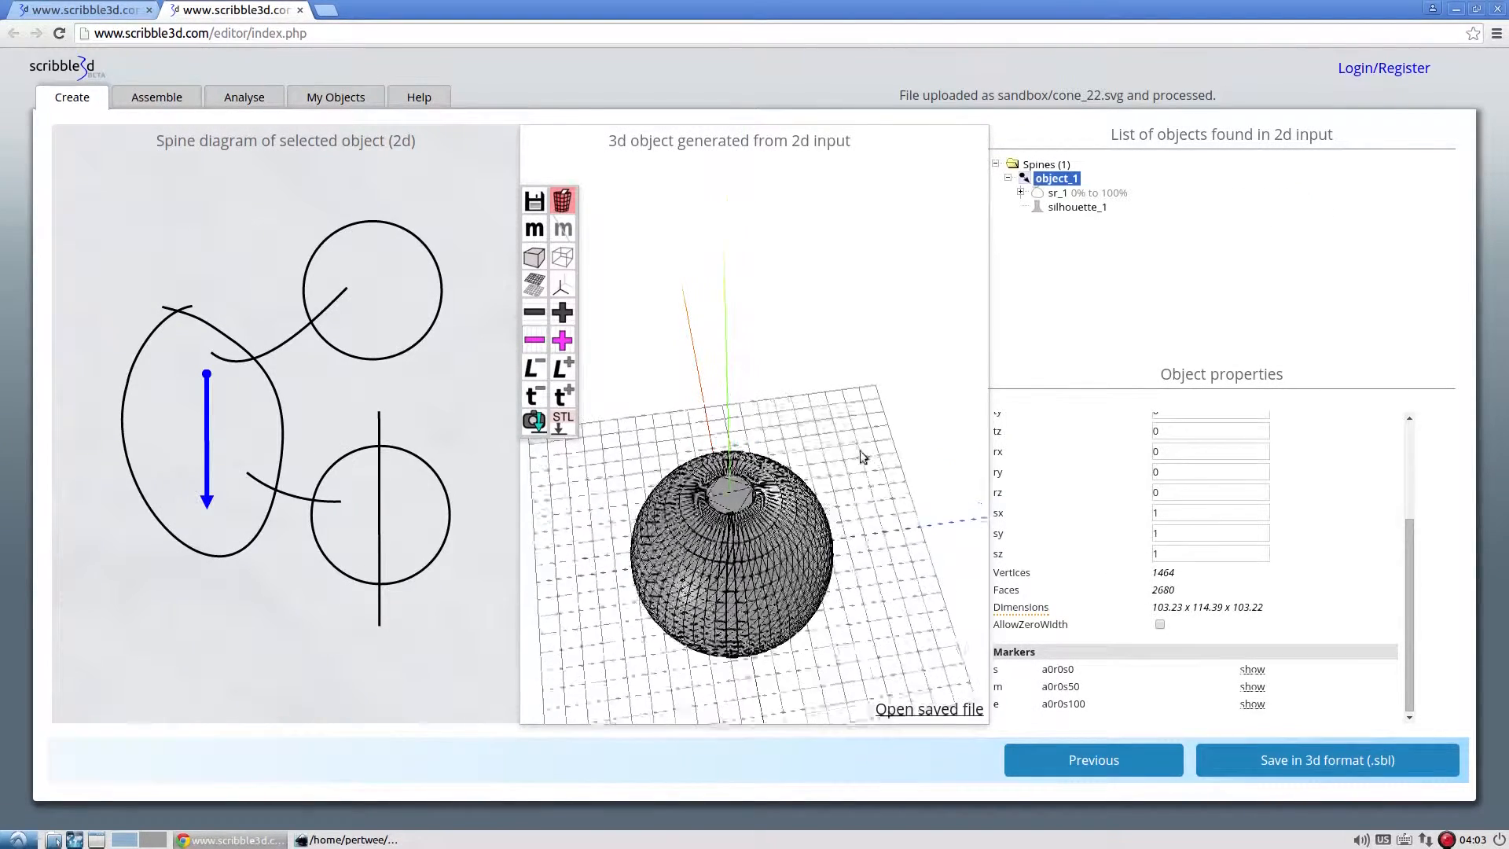
left_click_drag(772, 503, 699, 474)
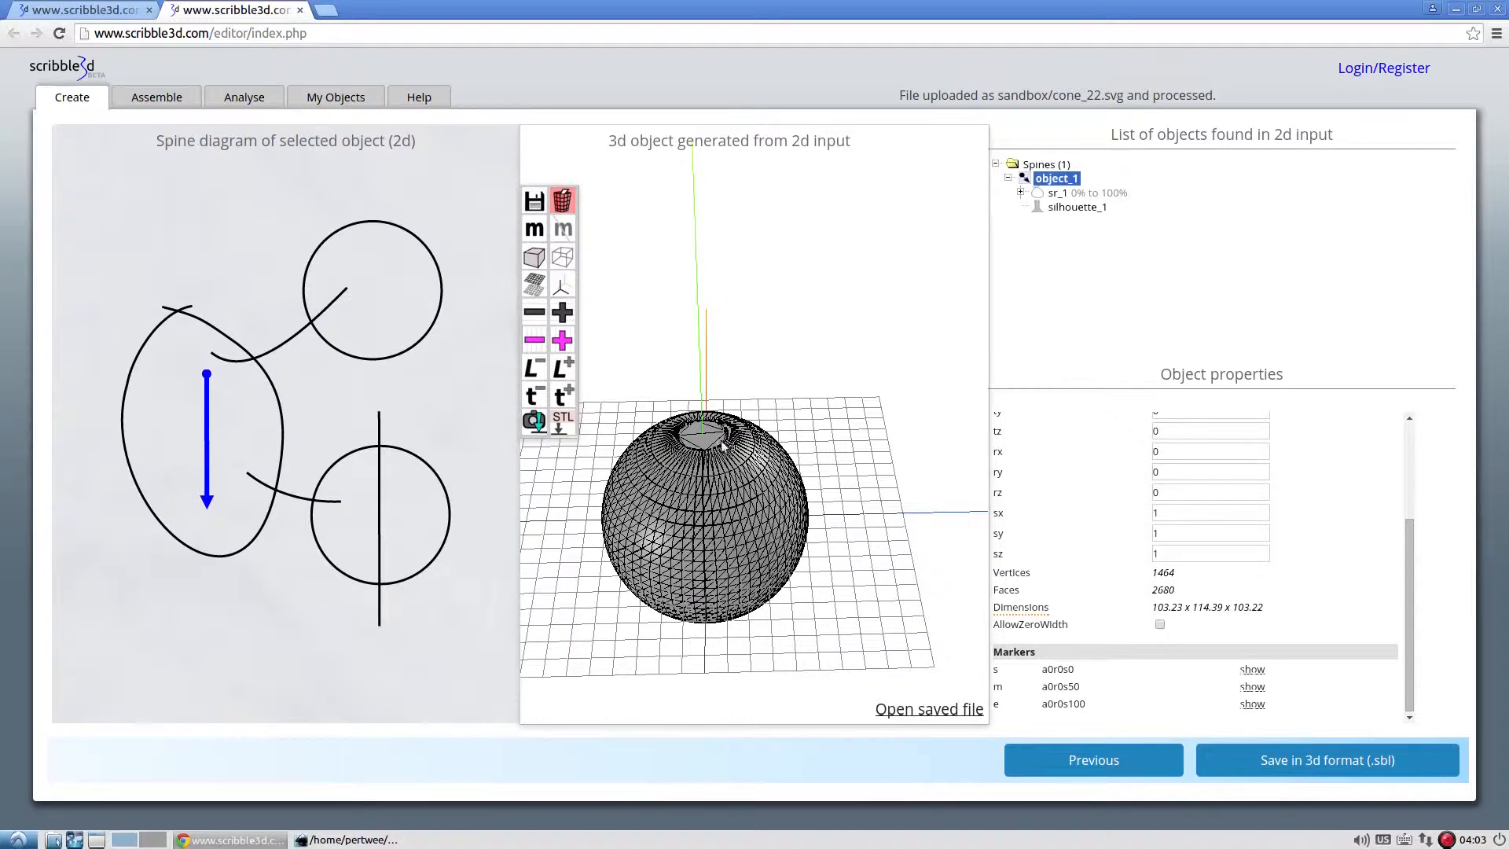
Enable AllowZeroWidth for the sphere and view the result closely from the side
left_click(1160, 625)
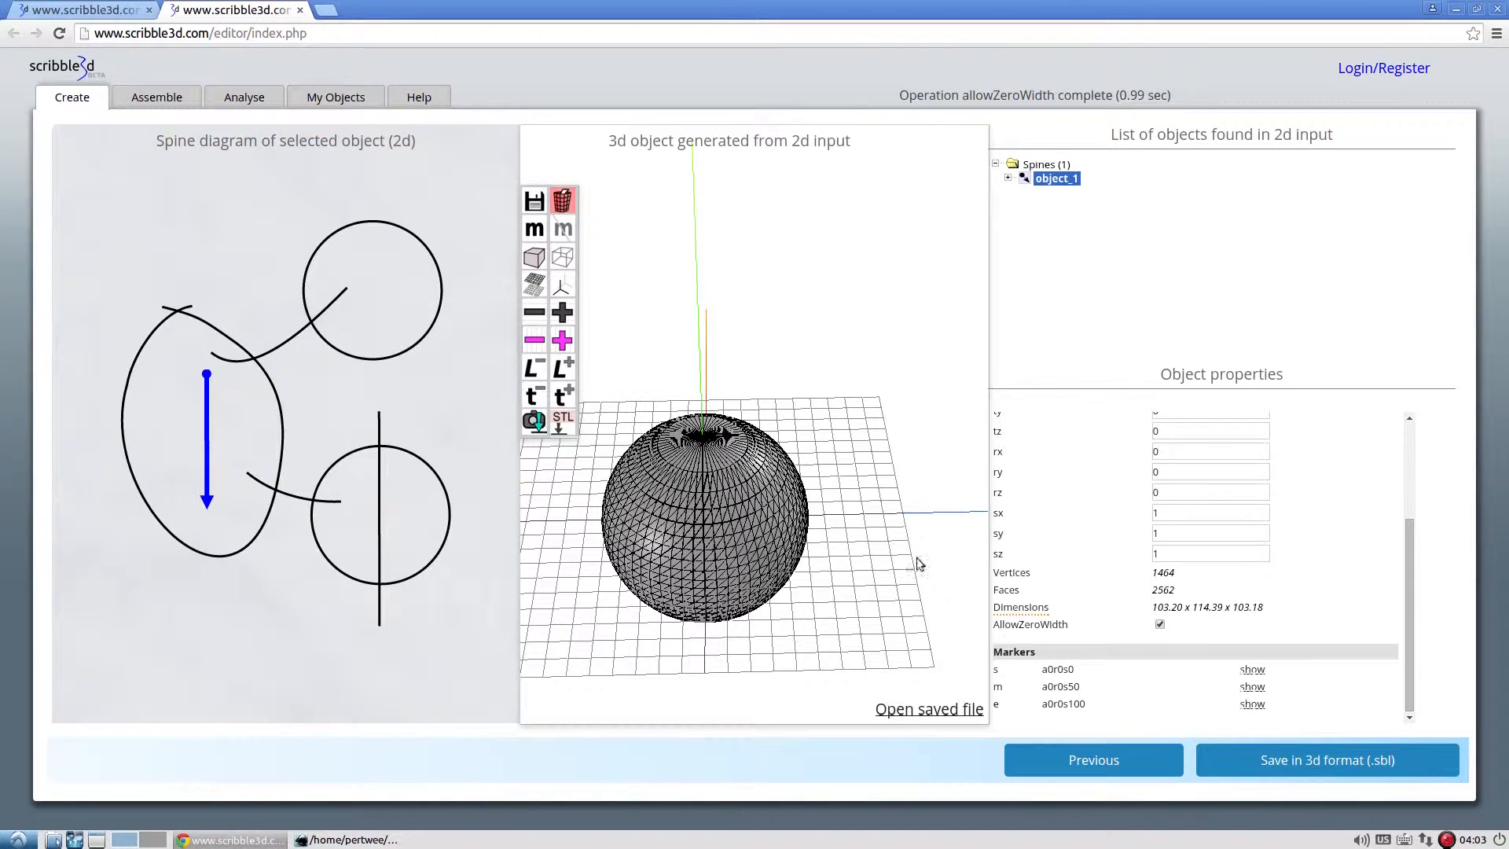
left_click_drag(863, 602, 885, 410)
scroll(1095, 438, "up", 2)
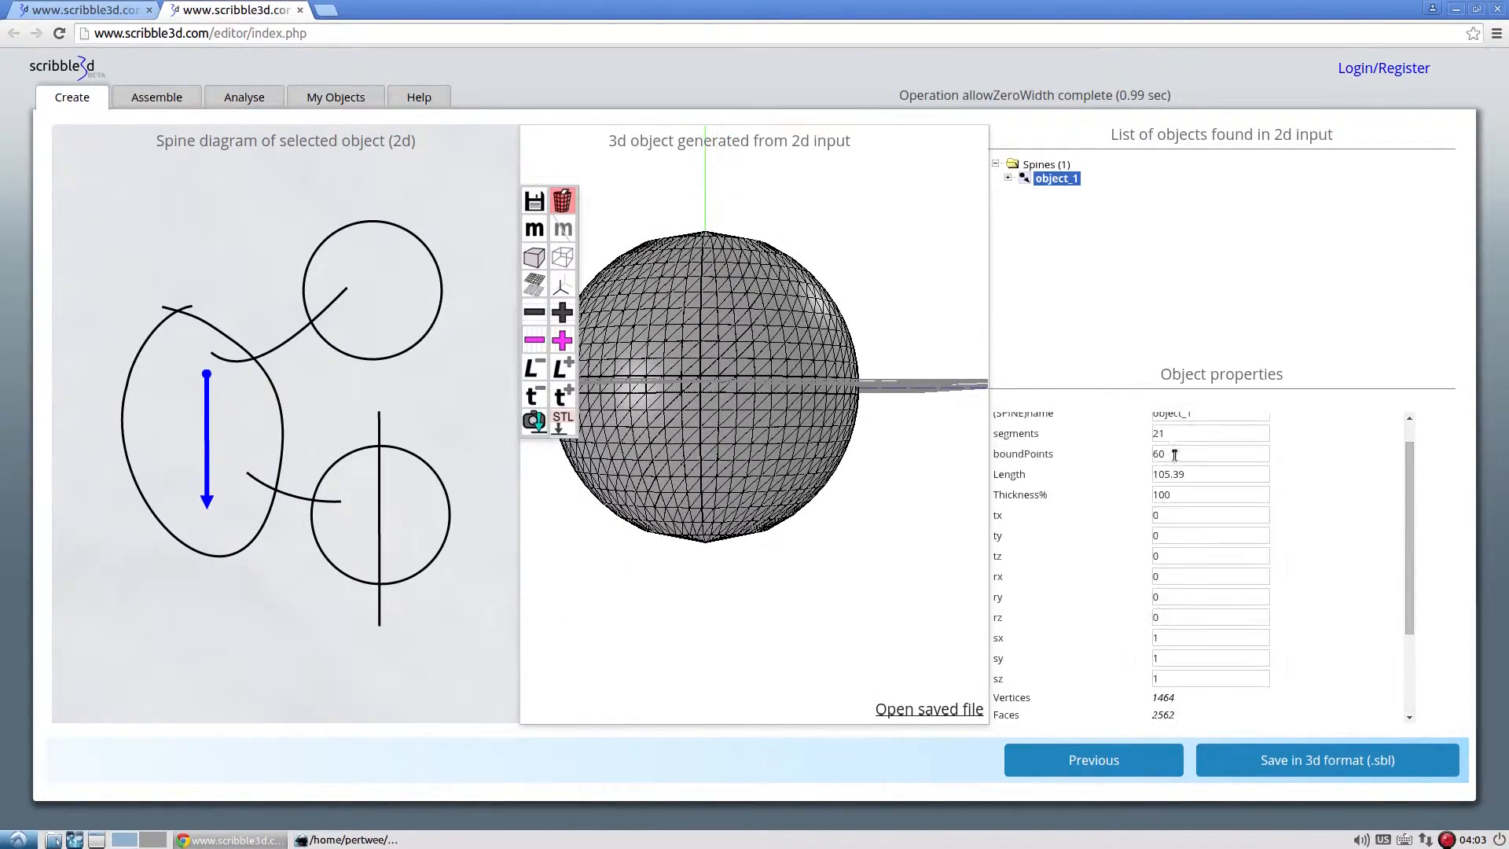
Set the sphere's segments to 221 and apply the change
double_click(1186, 433)
scroll(1208, 496, "up", 1)
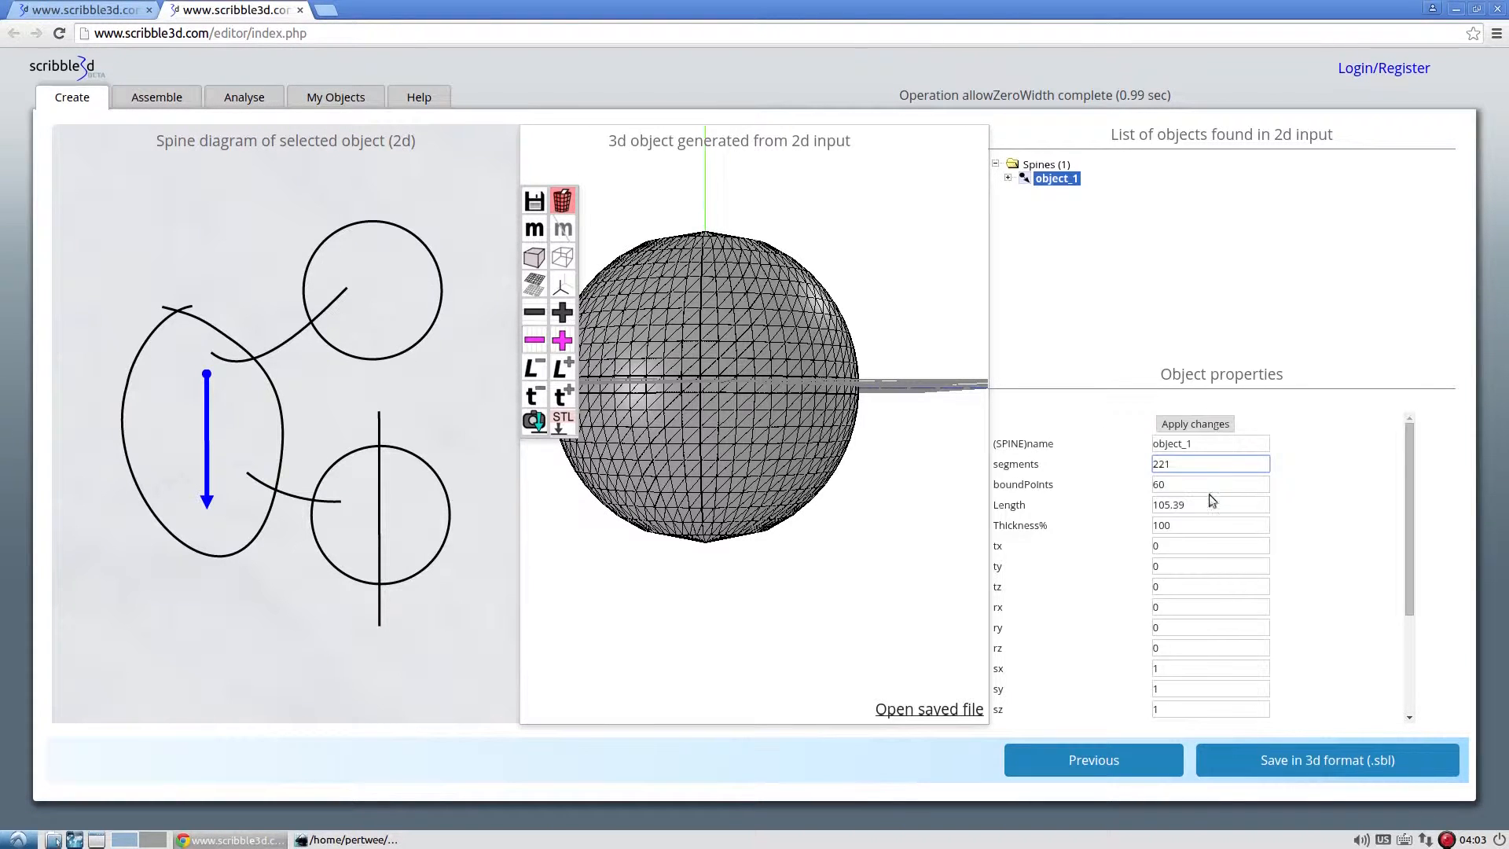
left_click(1222, 427)
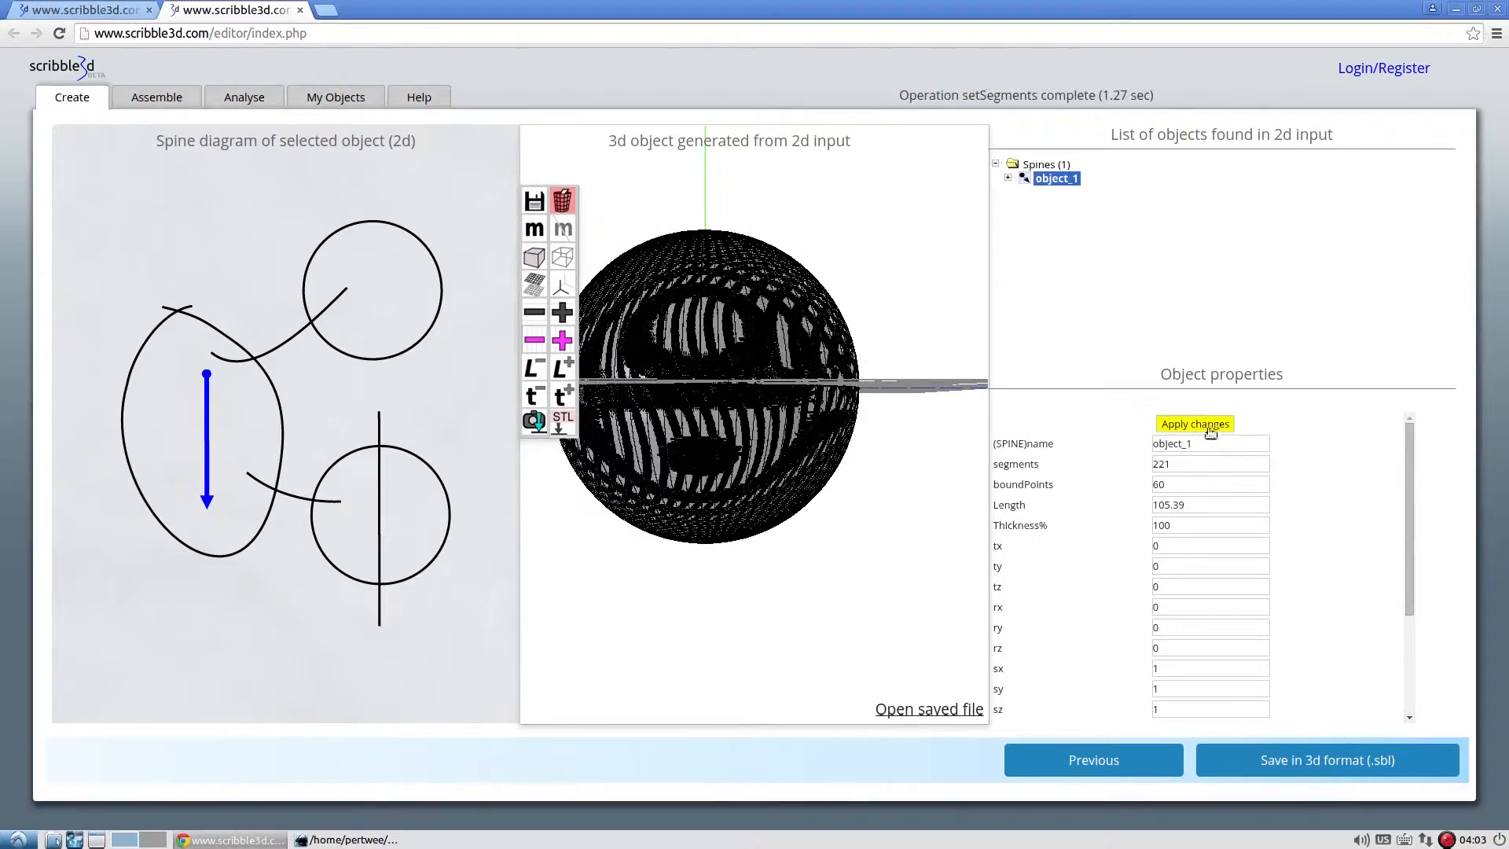
Load the Hemisphere example, generate its 3D object and enable AllowZeroWidth for it
mouse_move(900, 276)
left_mouse_down()
mouse_move(907, 326)
mouse_move(899, 283)
mouse_move(913, 289)
left_mouse_up()
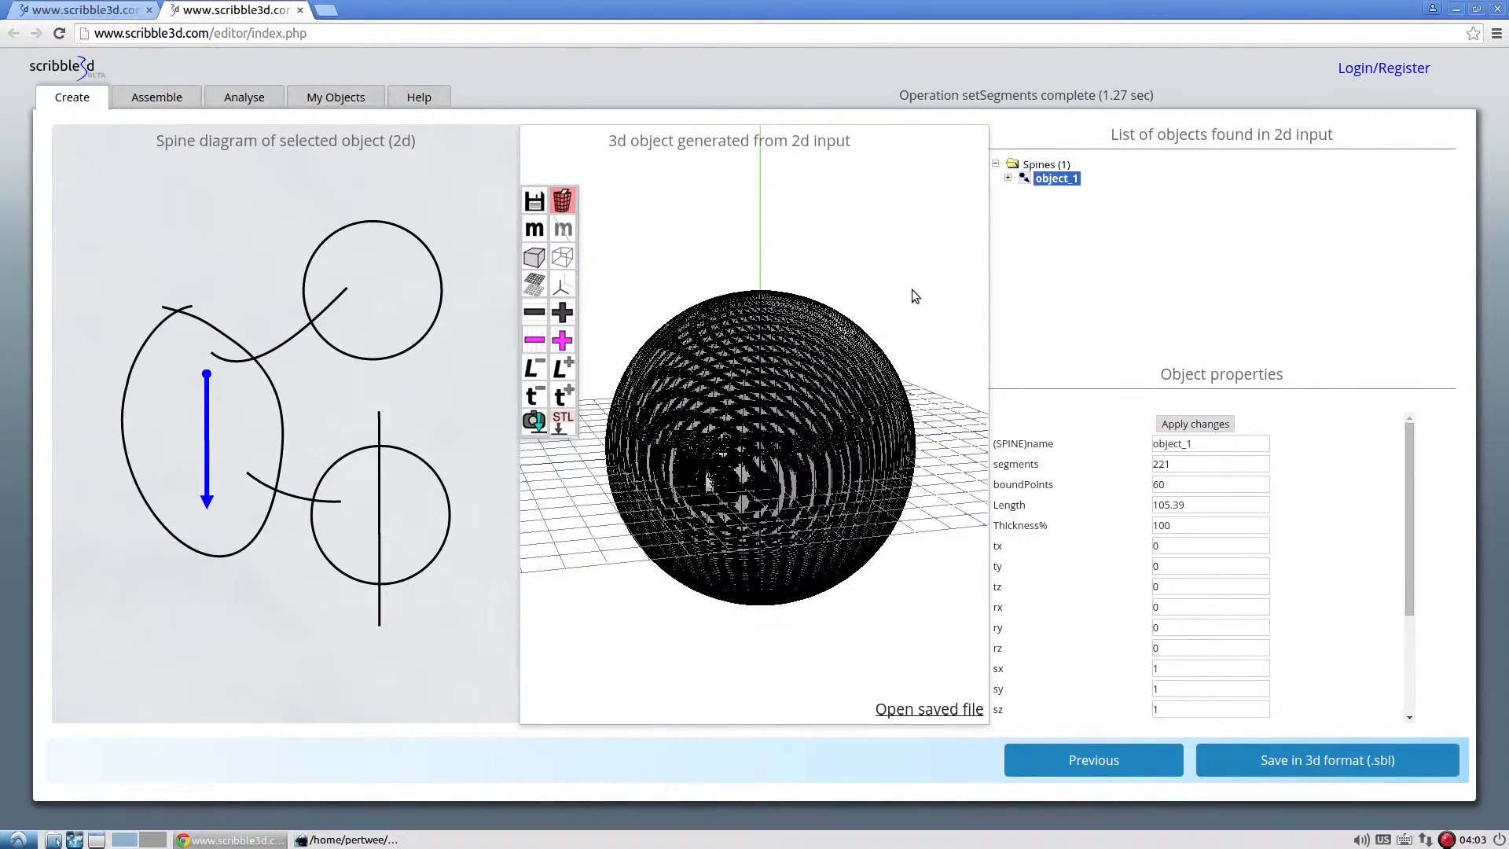
left_click(1085, 755)
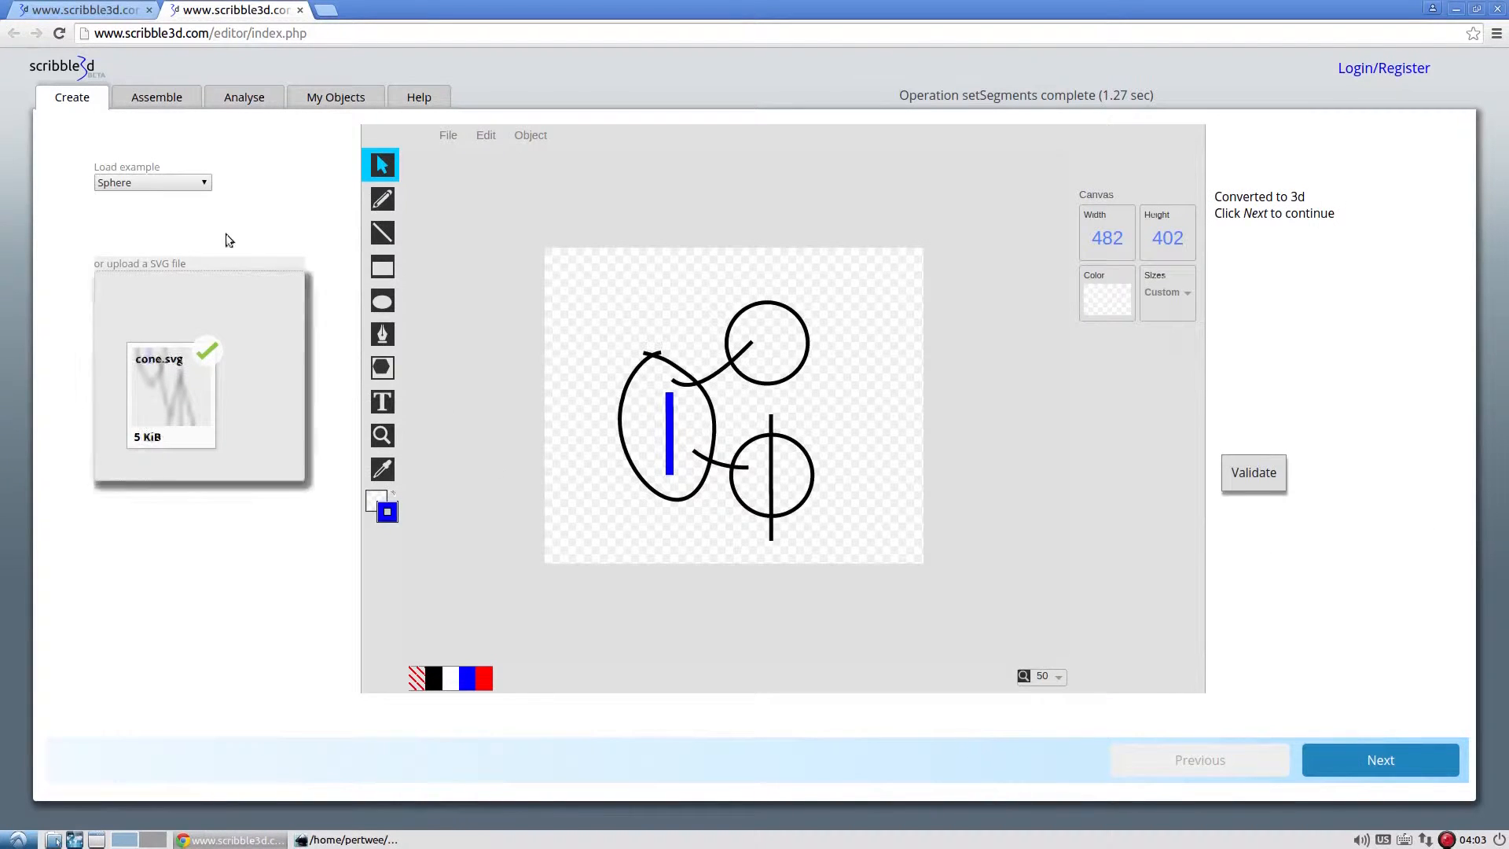
left_click(197, 183)
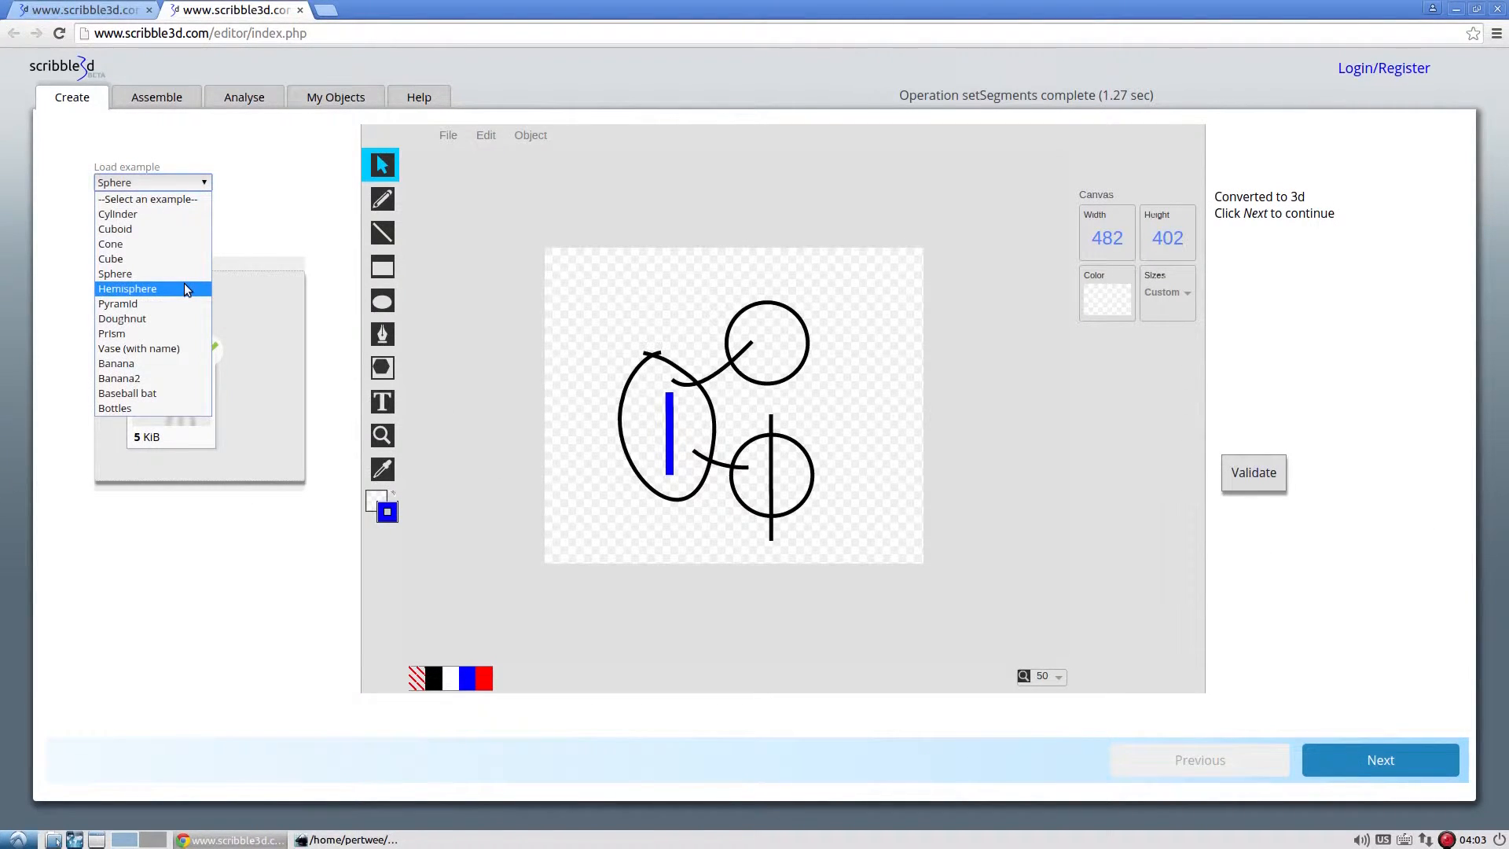
left_click(185, 287)
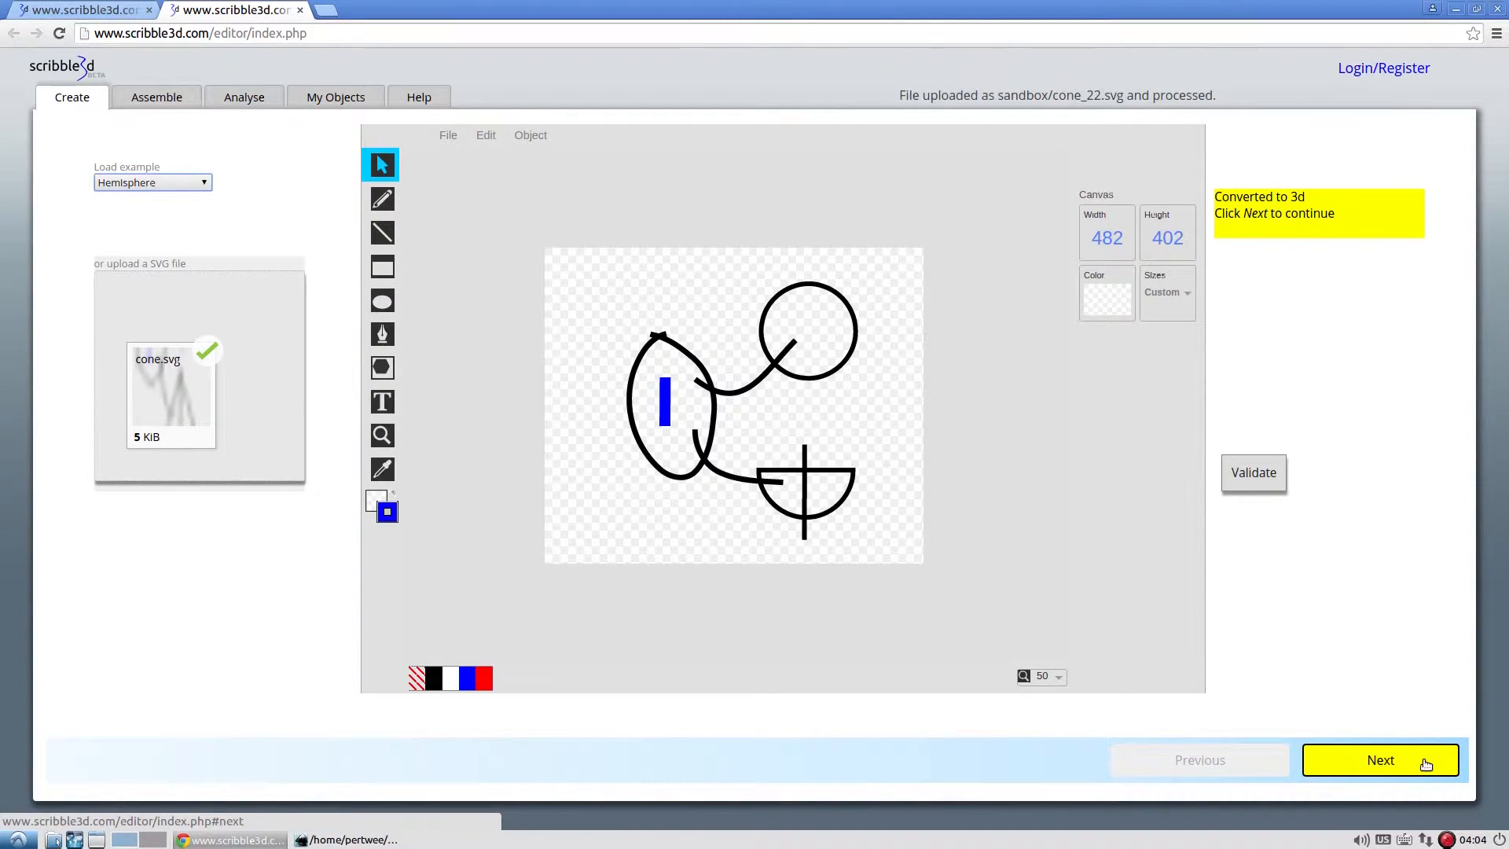
left_click(1425, 765)
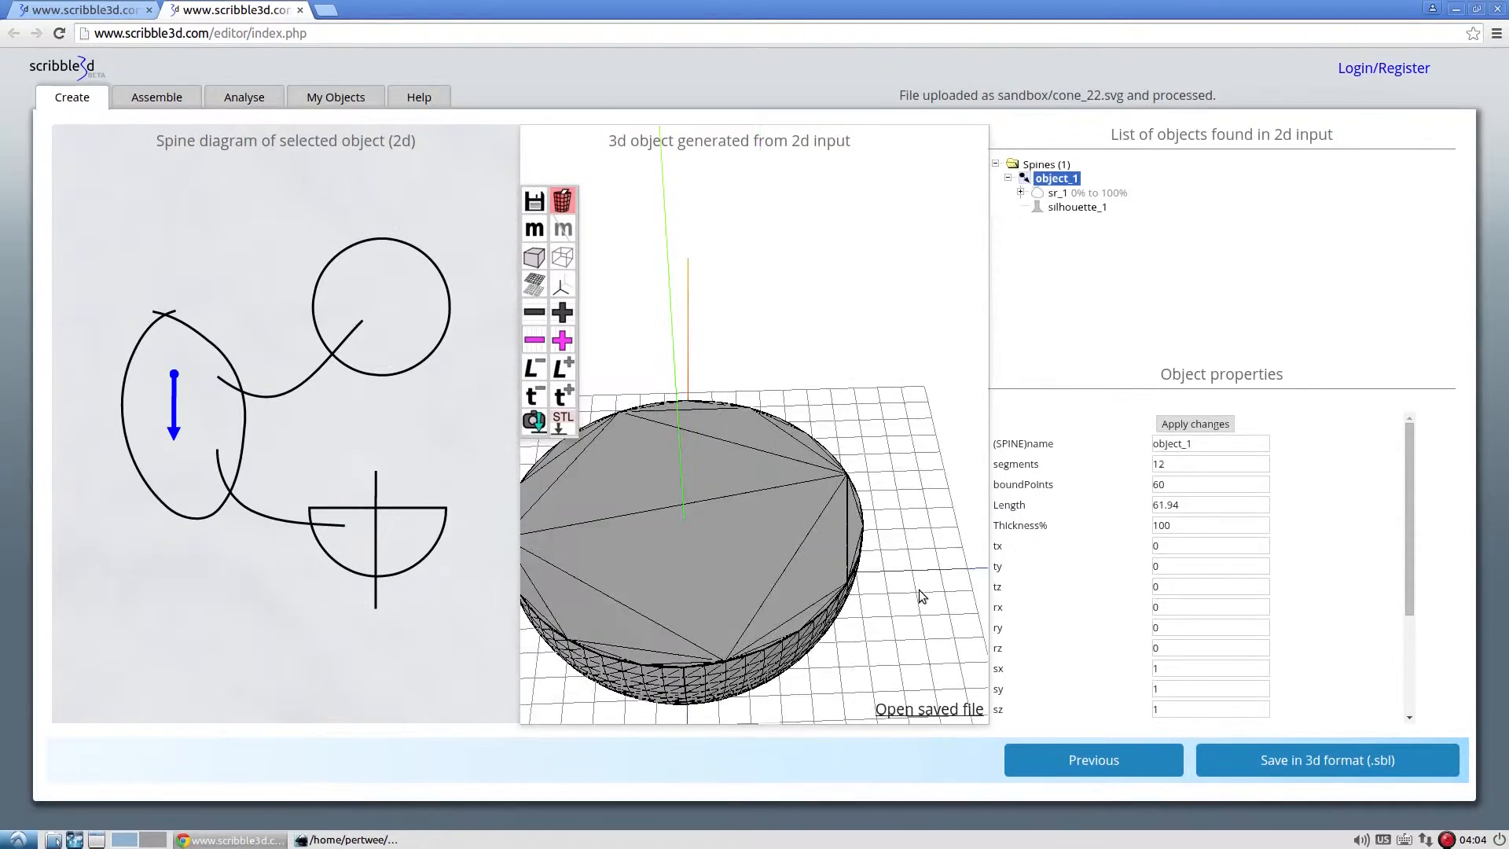
left_click_drag(921, 595, 921, 468)
scroll(1263, 691, "down", 1)
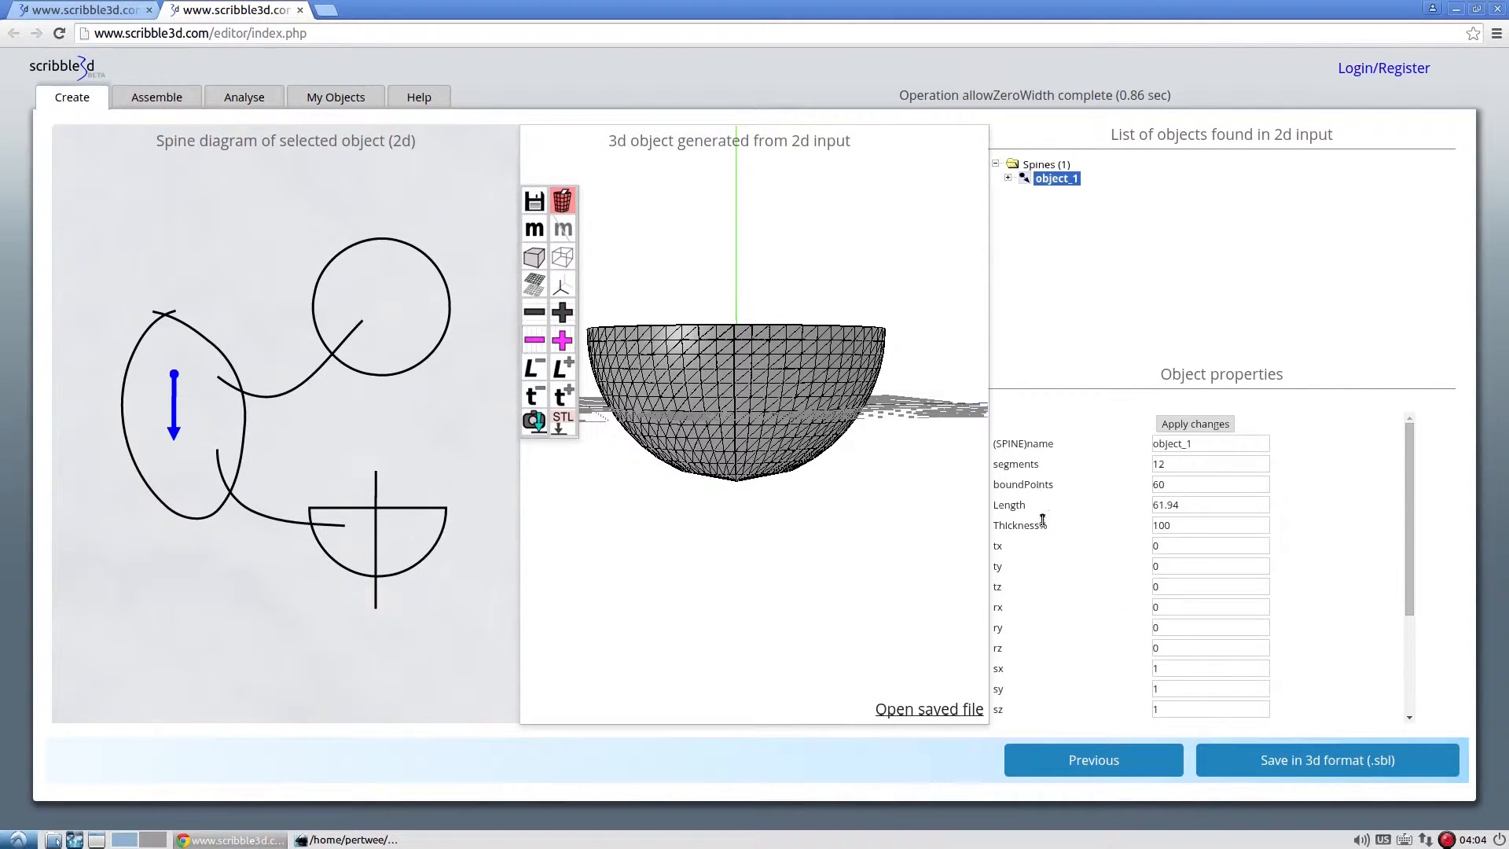
Increase the hemisphere's segments to 40 and inspect its flat face from above
left_click_drag(1179, 466, 1112, 463)
left_click(559, 313)
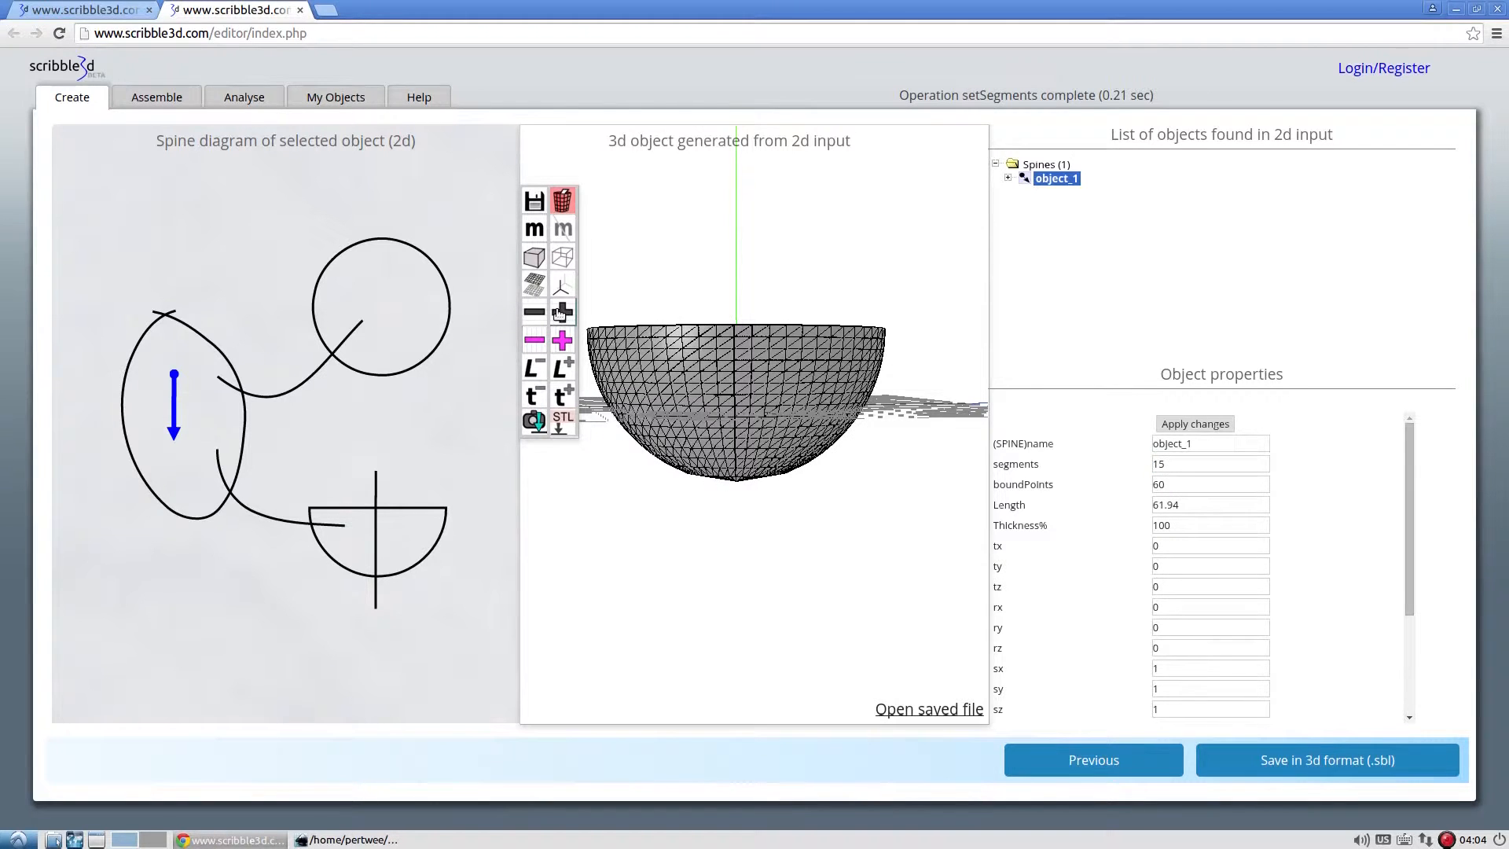
left_click(560, 313)
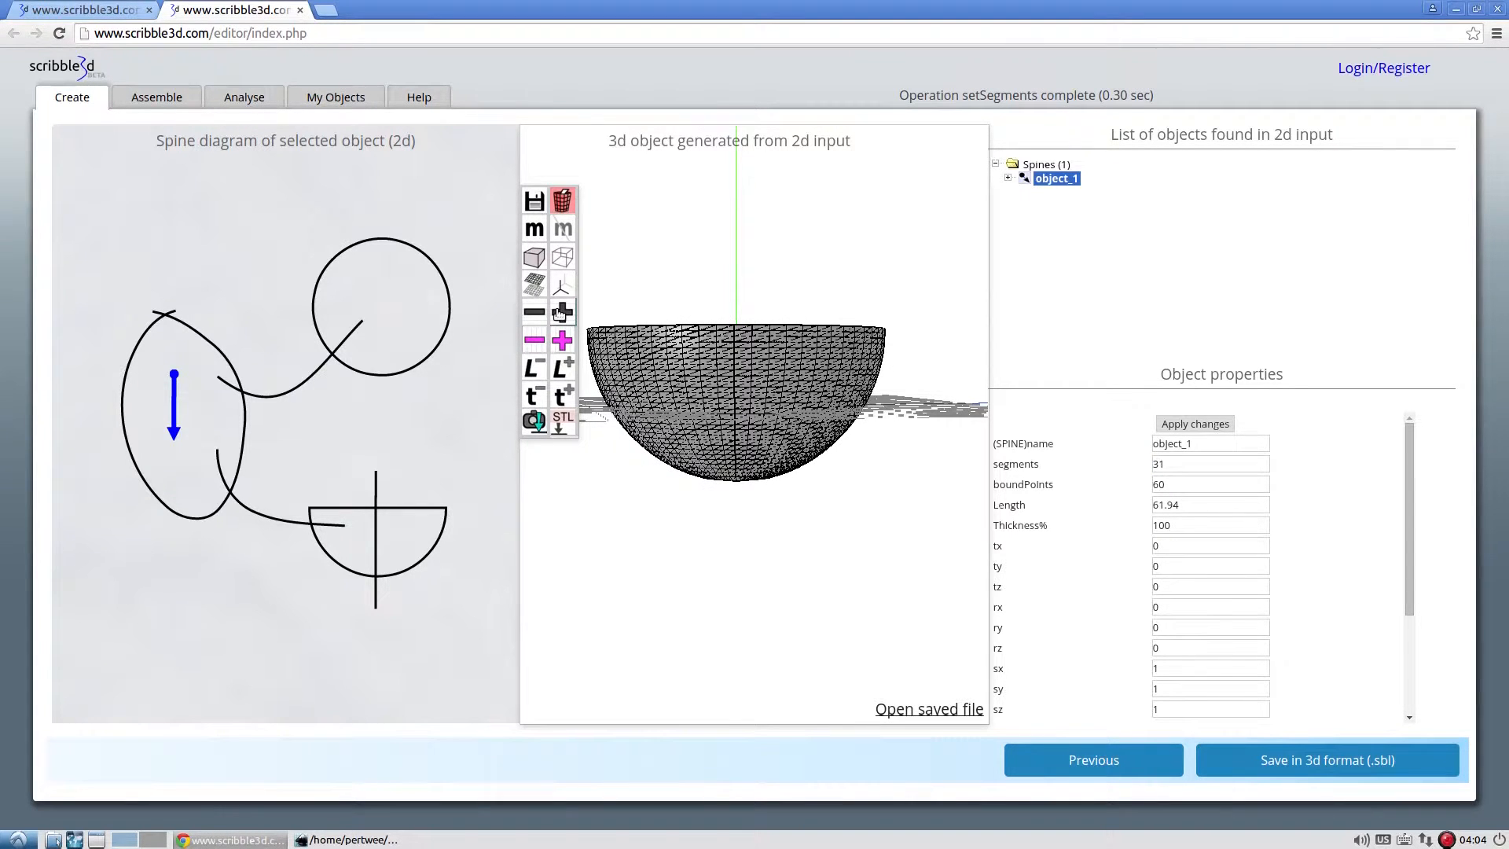
left_click(559, 313)
left_click_drag(687, 276, 695, 245)
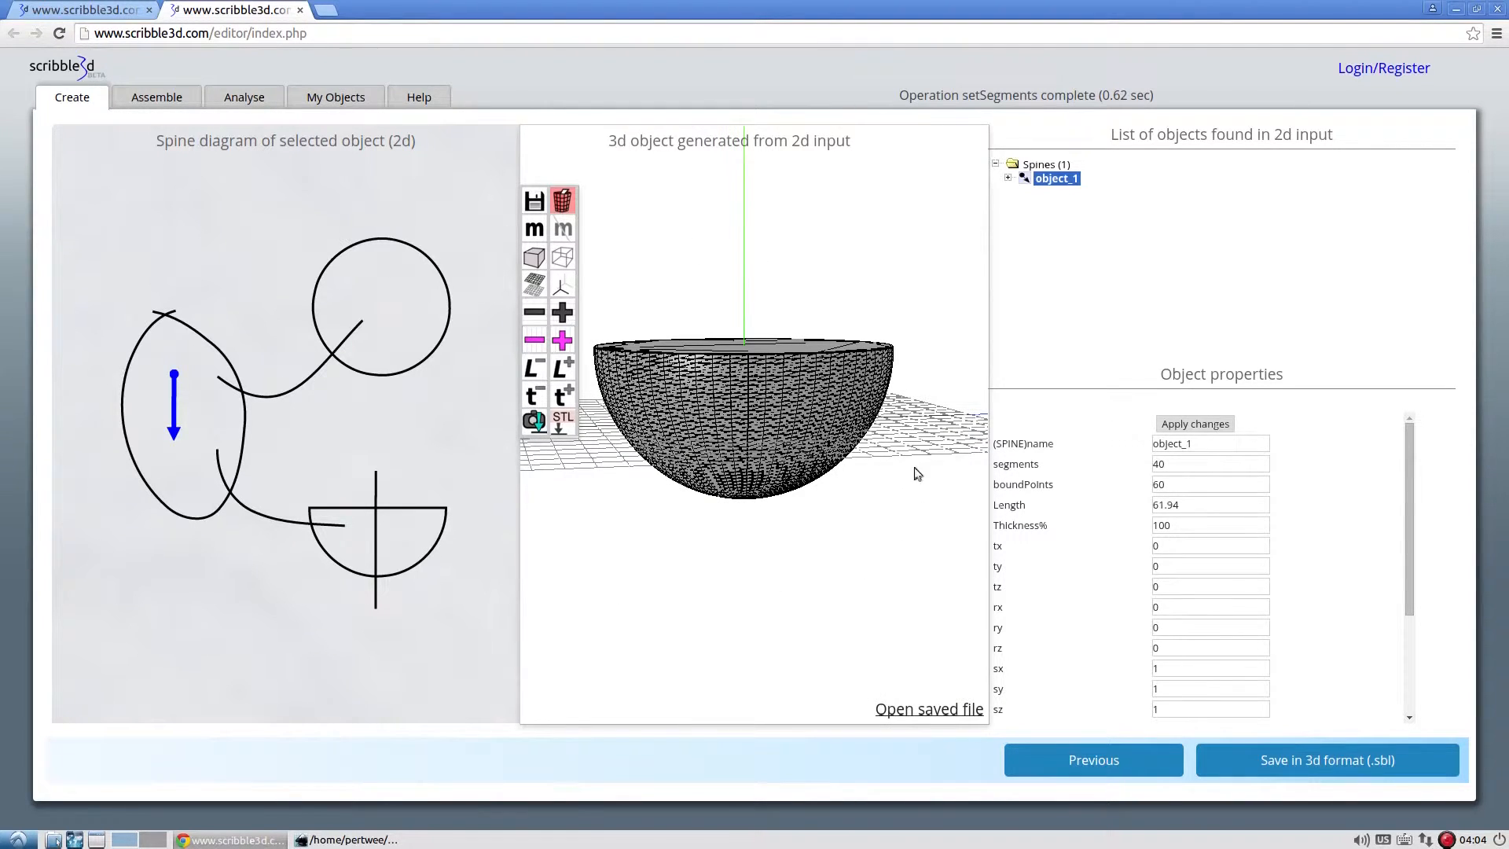
left_click_drag(912, 472, 949, 554)
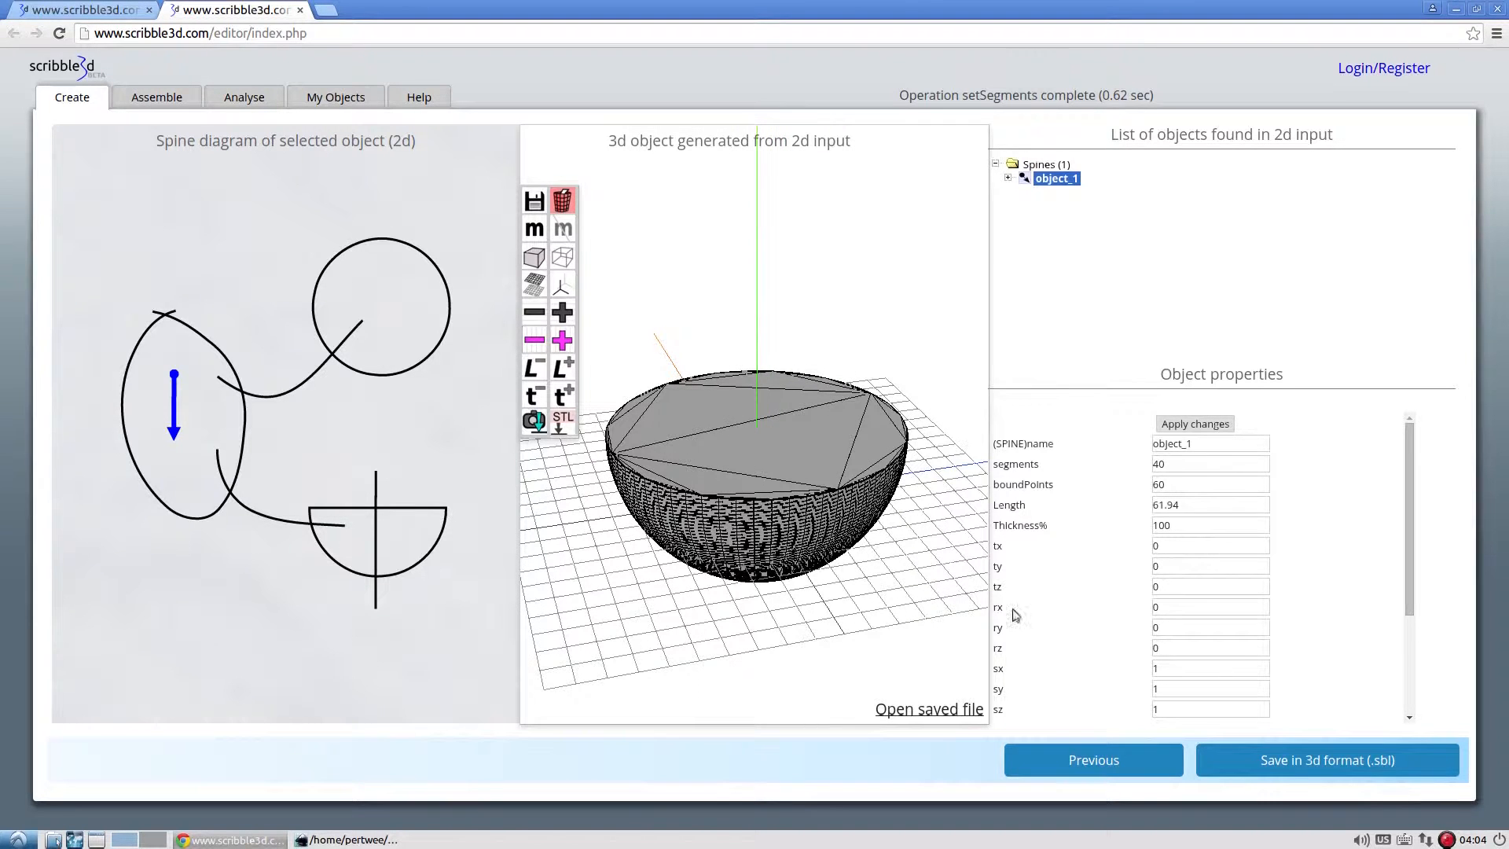
Load the Pyramid example, generate its 3D object and view it from an angle
left_click(1104, 760)
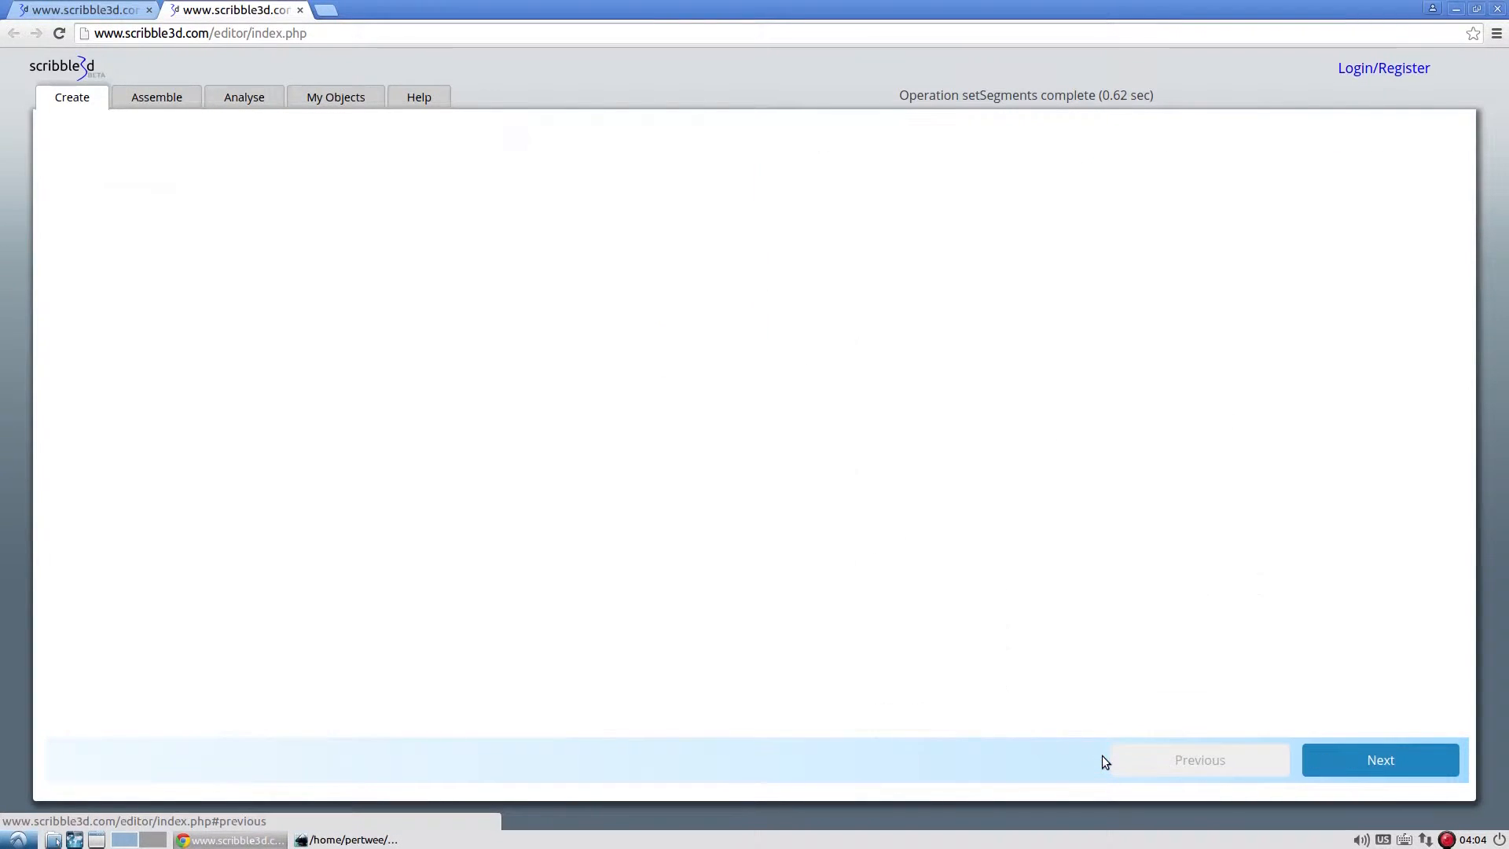
left_click(198, 187)
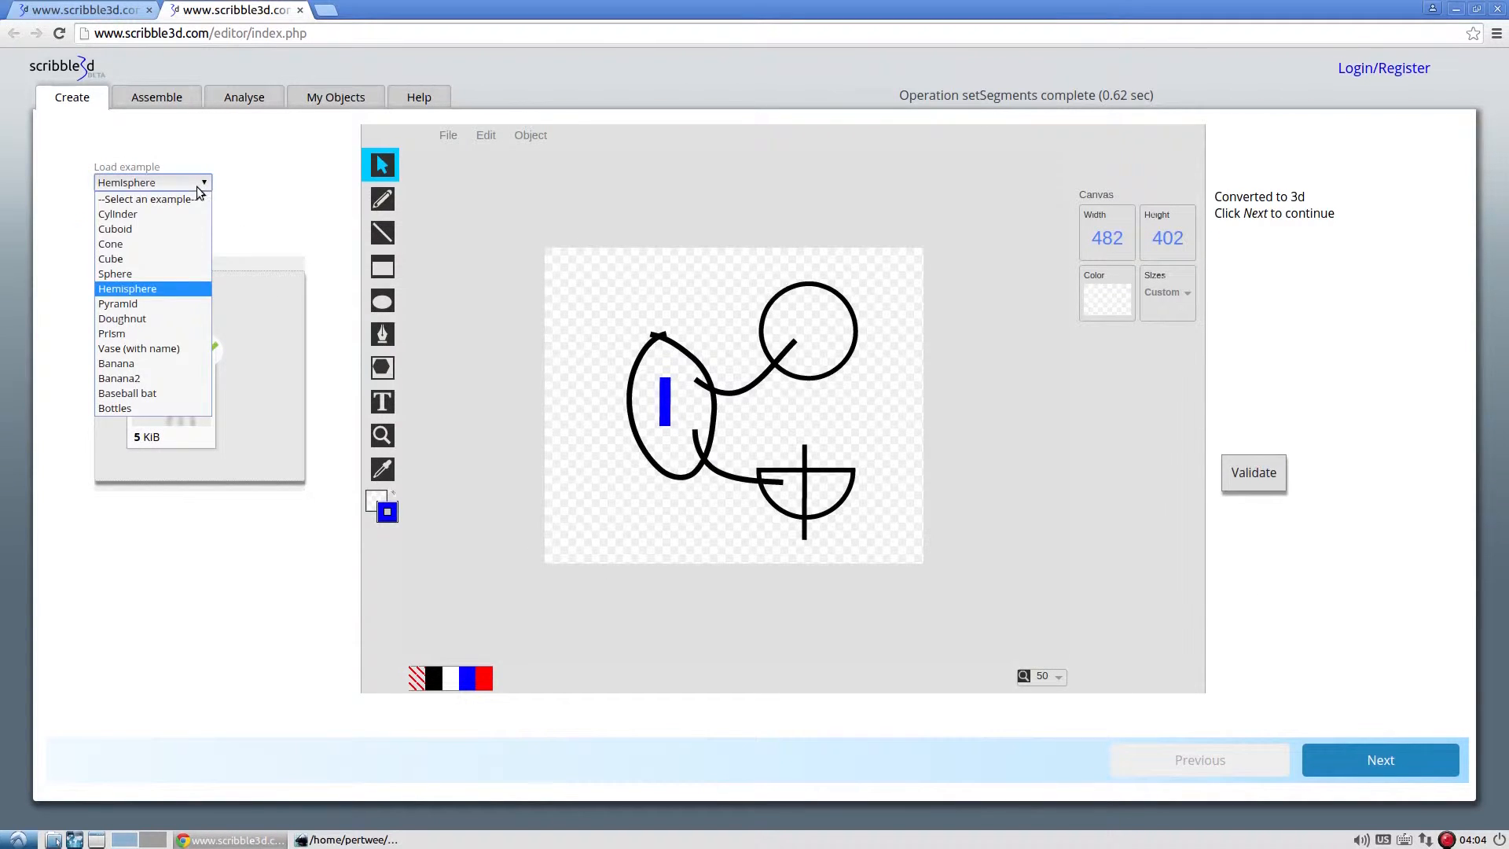
left_click(184, 303)
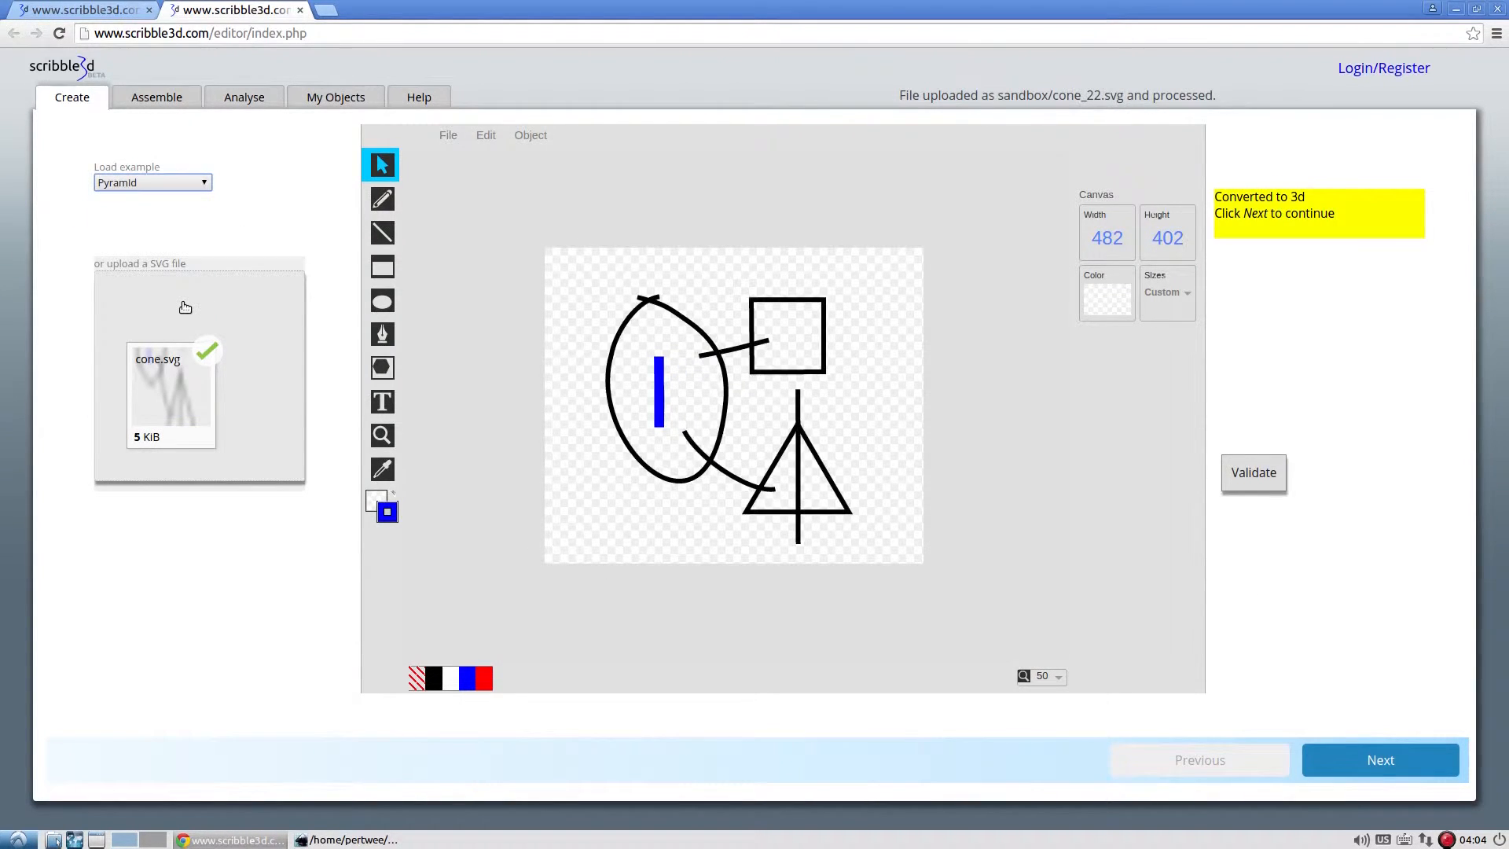
left_click(1347, 762)
scroll(751, 478, "down", 2)
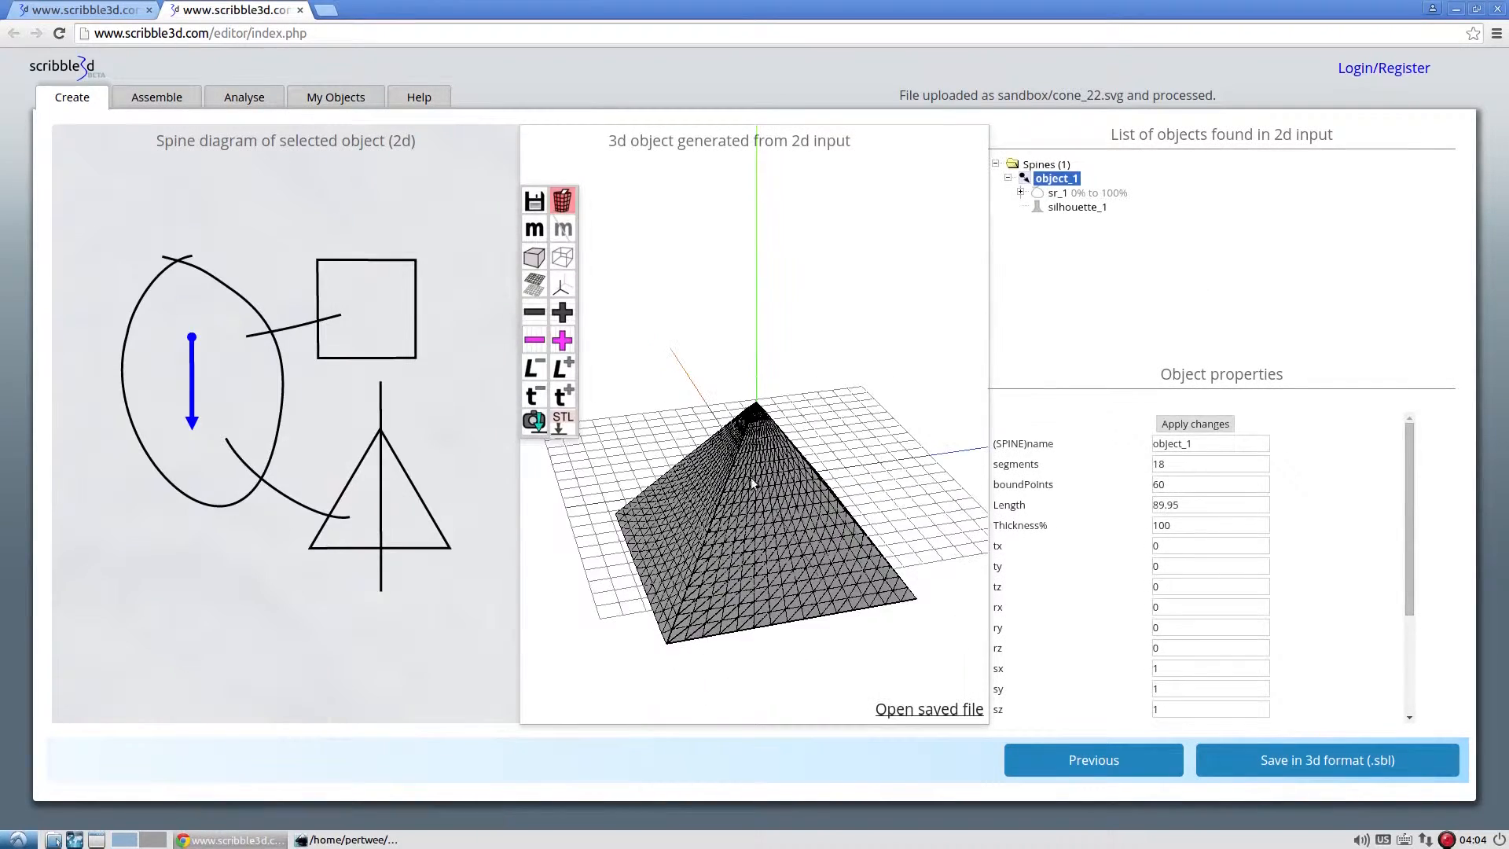
mouse_move(883, 426)
left_mouse_down()
mouse_move(870, 356)
mouse_move(896, 430)
left_mouse_up()
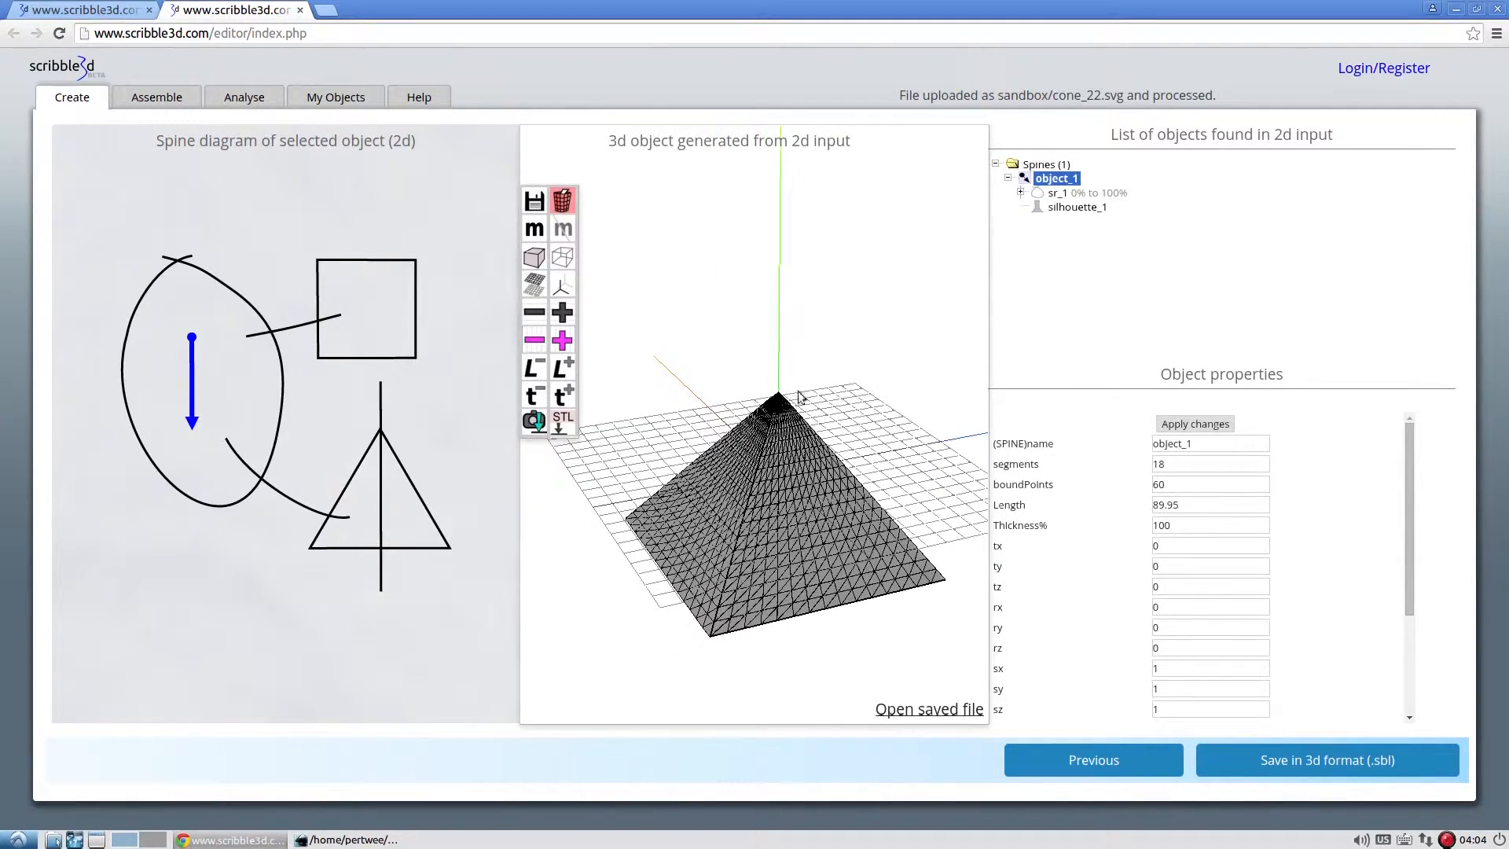
Reduce the pyramid's thickness to 80% and increase its length to 155.43
left_click(539, 396)
left_click(539, 396)
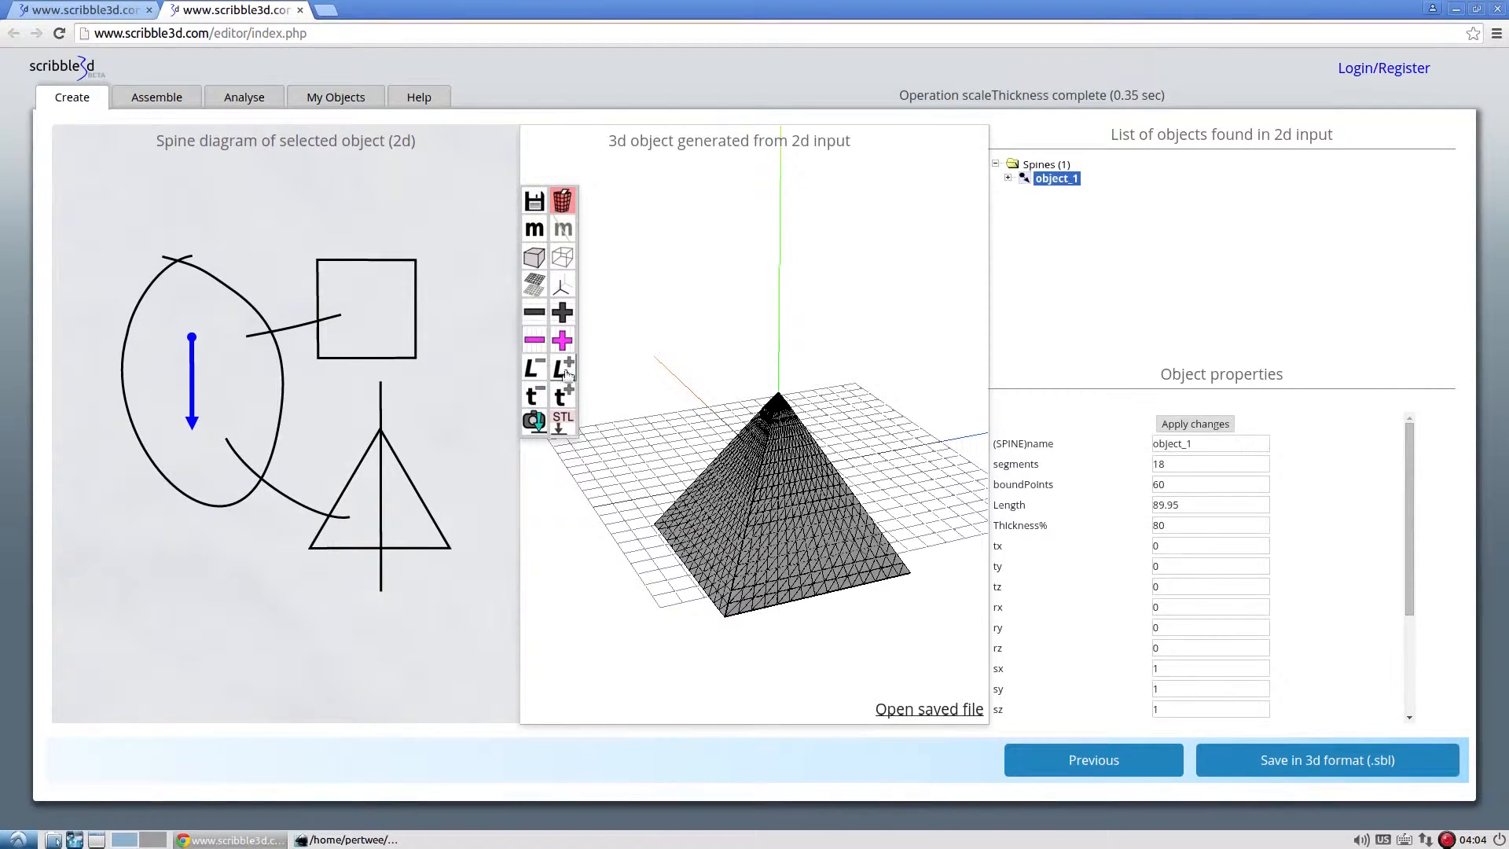
left_click(566, 368)
left_click(566, 368)
left_click(566, 368)
mouse_move(641, 371)
left_mouse_down()
mouse_move(664, 364)
mouse_move(629, 365)
left_mouse_up()
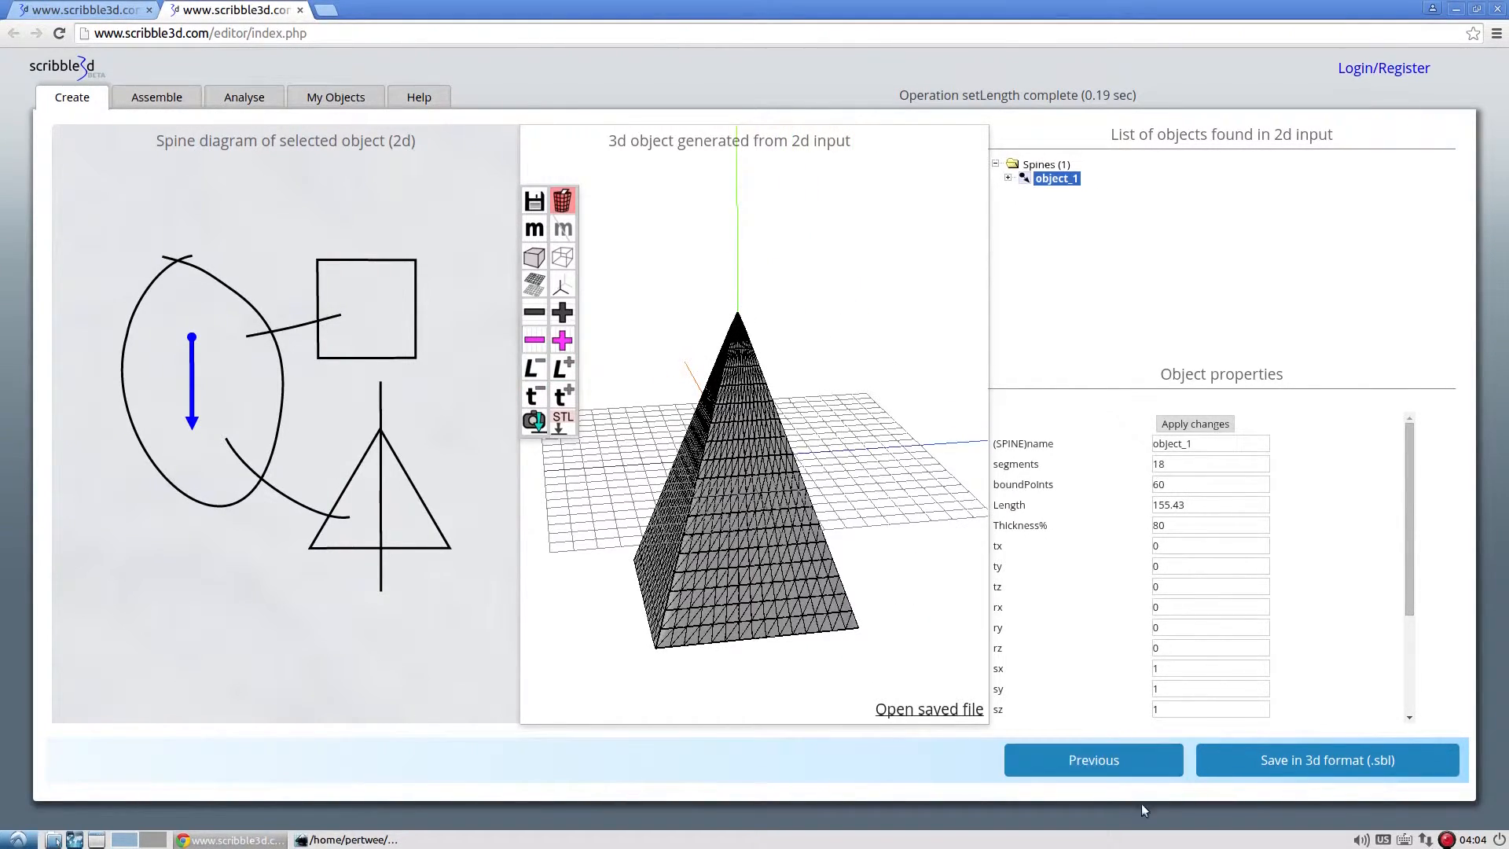
Load the Doughnut example, select its enclosing outline and small slice circle to examine them, and generate its 3D object
left_click(1120, 767)
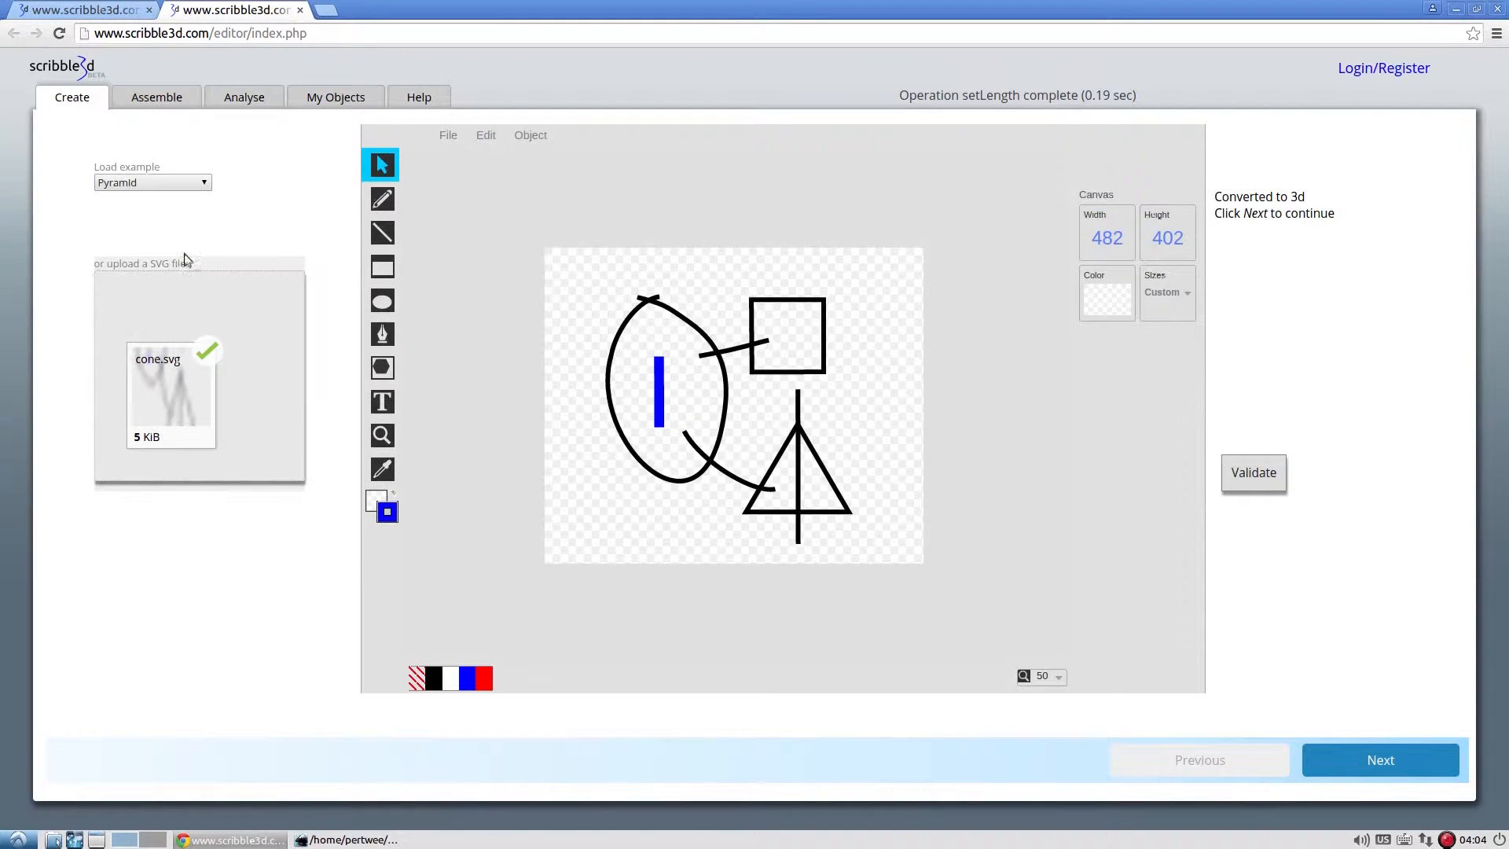
left_click(180, 184)
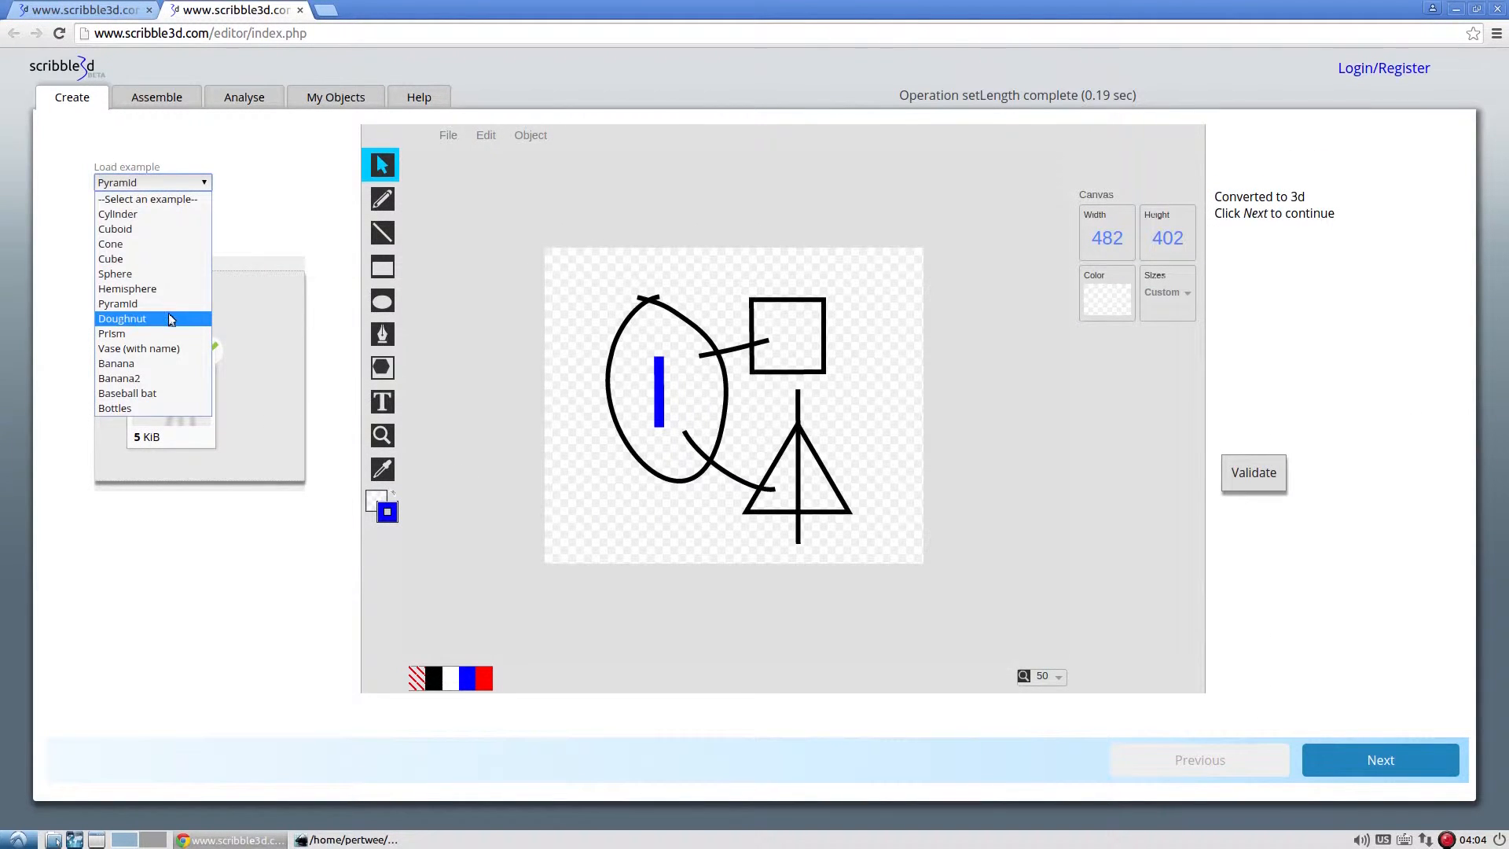
left_click(168, 318)
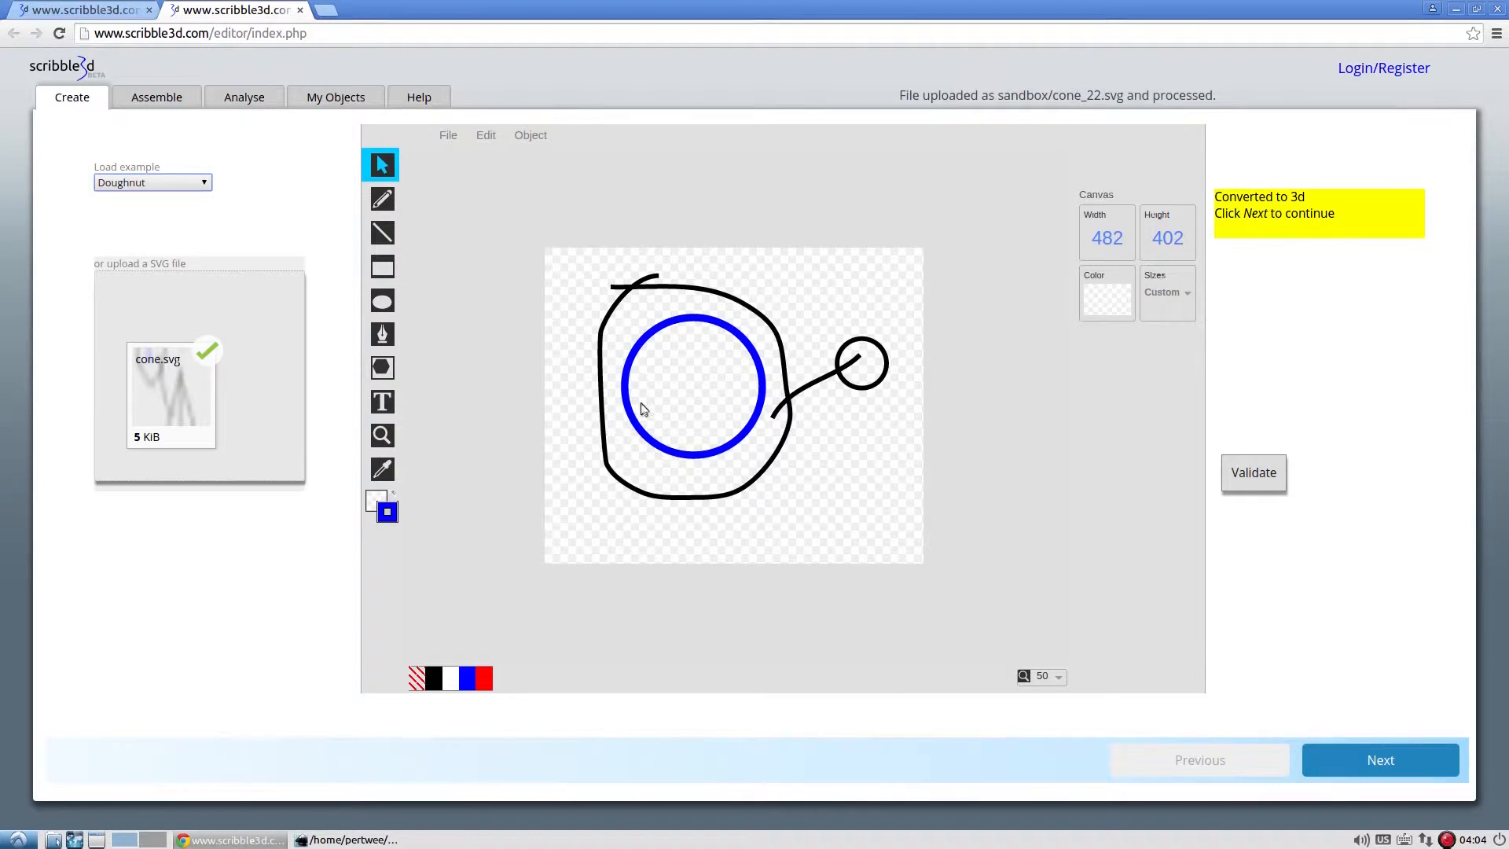
left_click(626, 370)
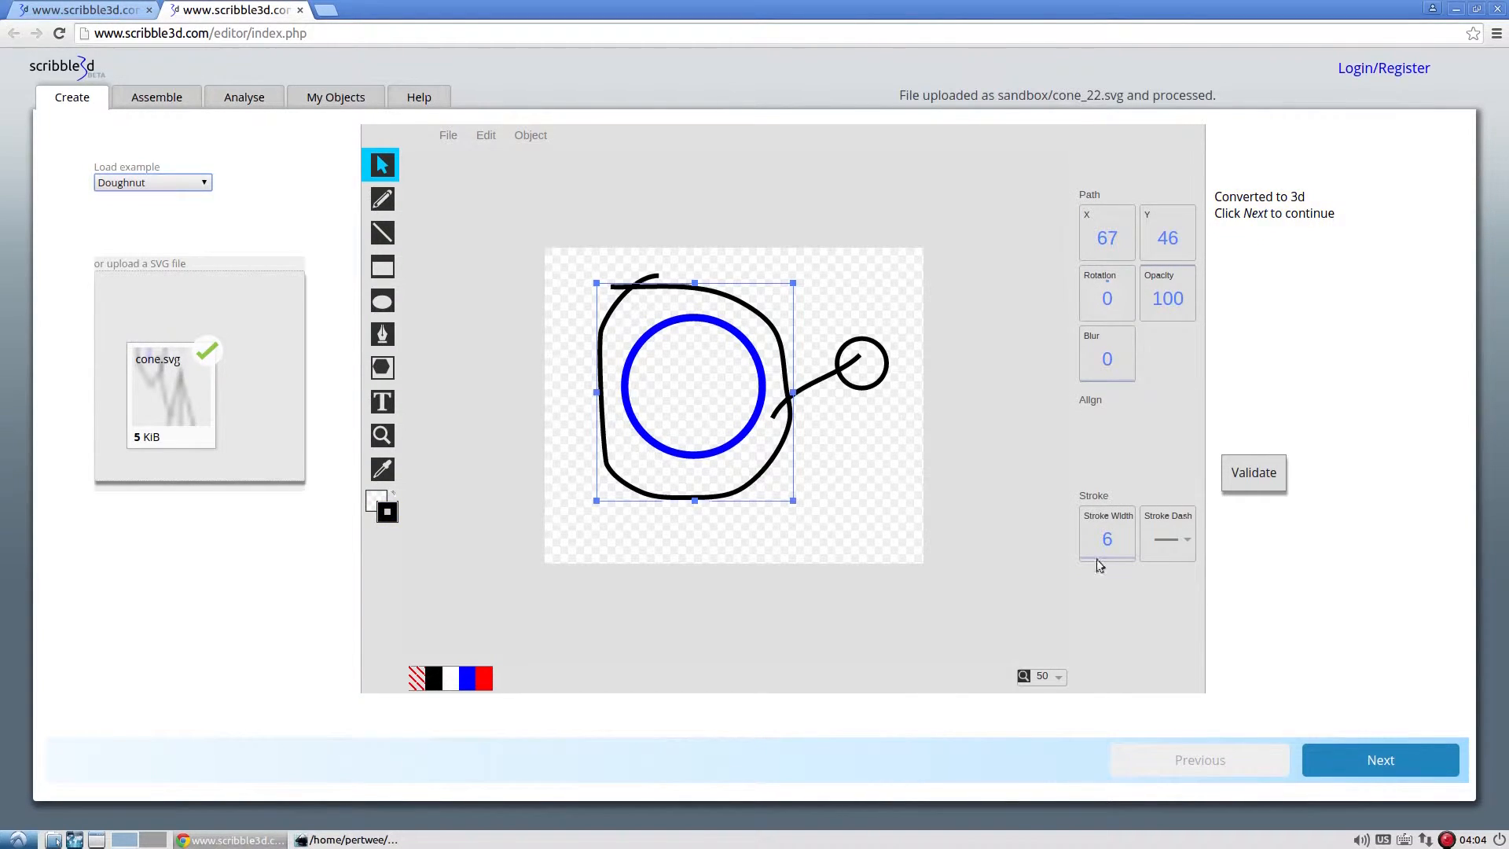
left_click(869, 390)
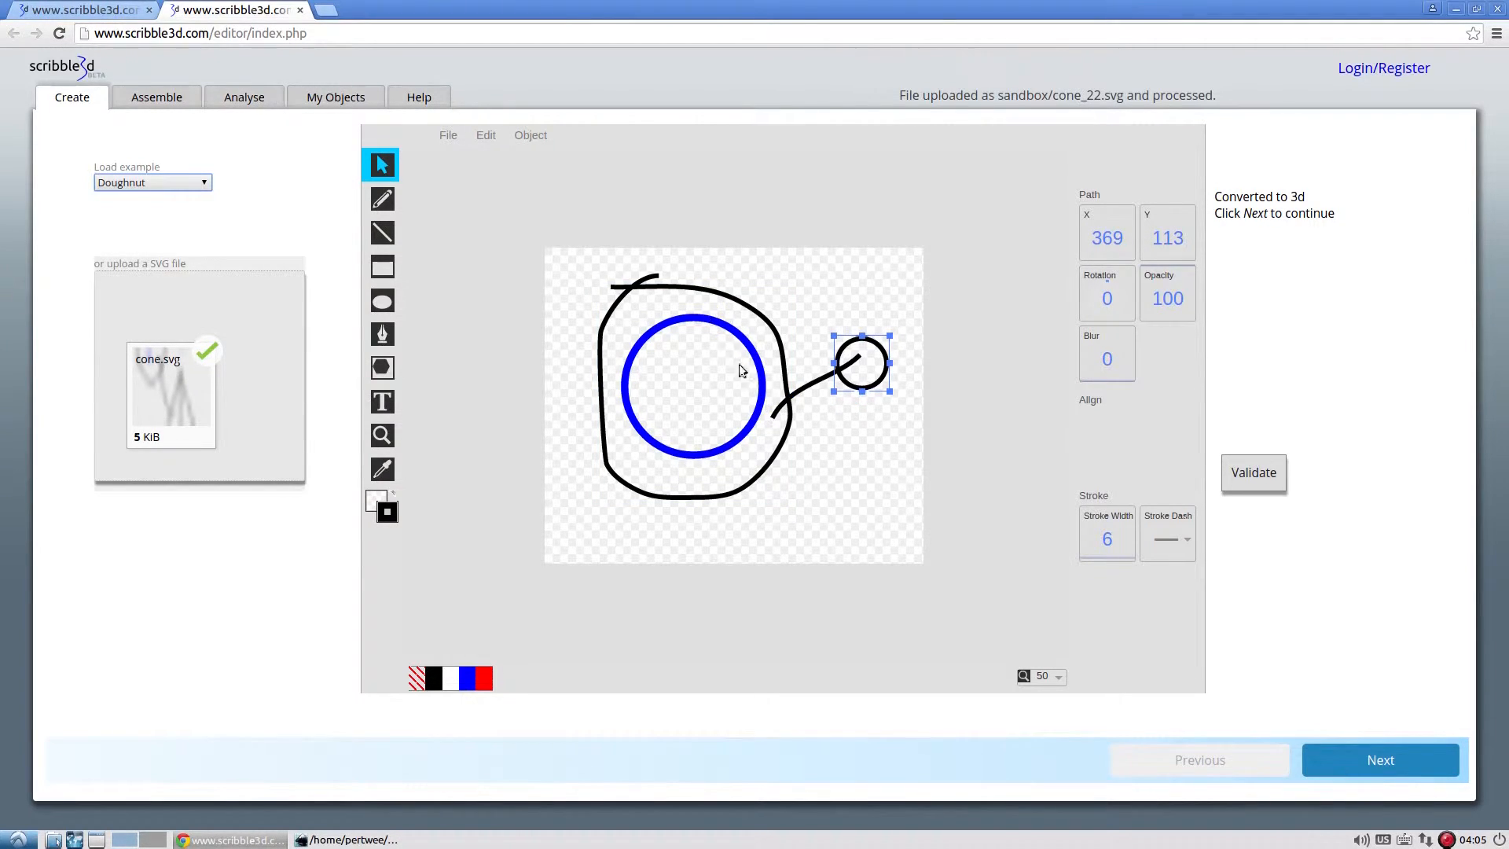
left_click(1398, 765)
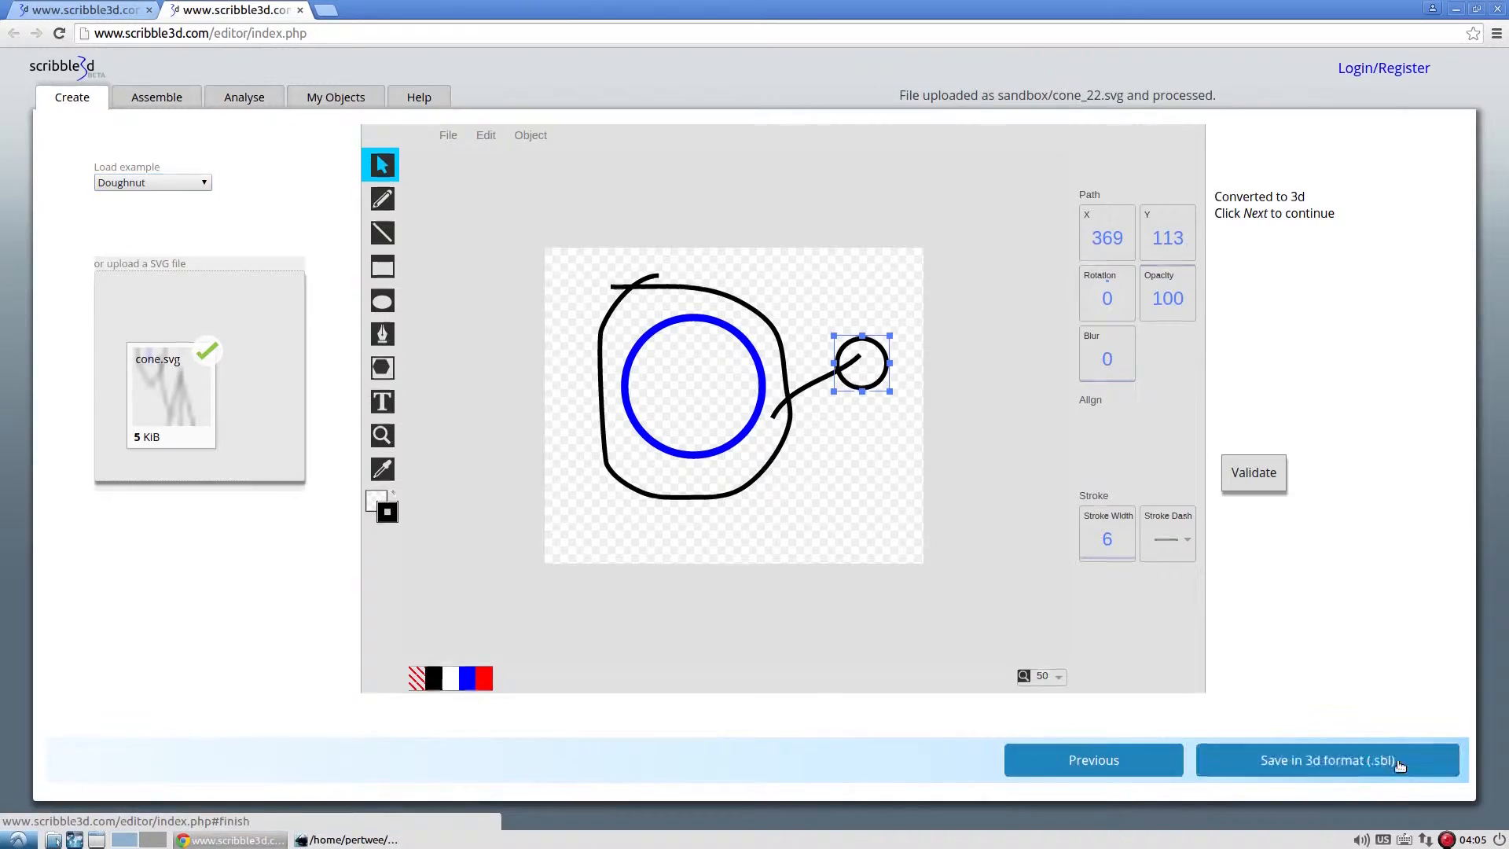
left_click_drag(771, 556, 800, 461)
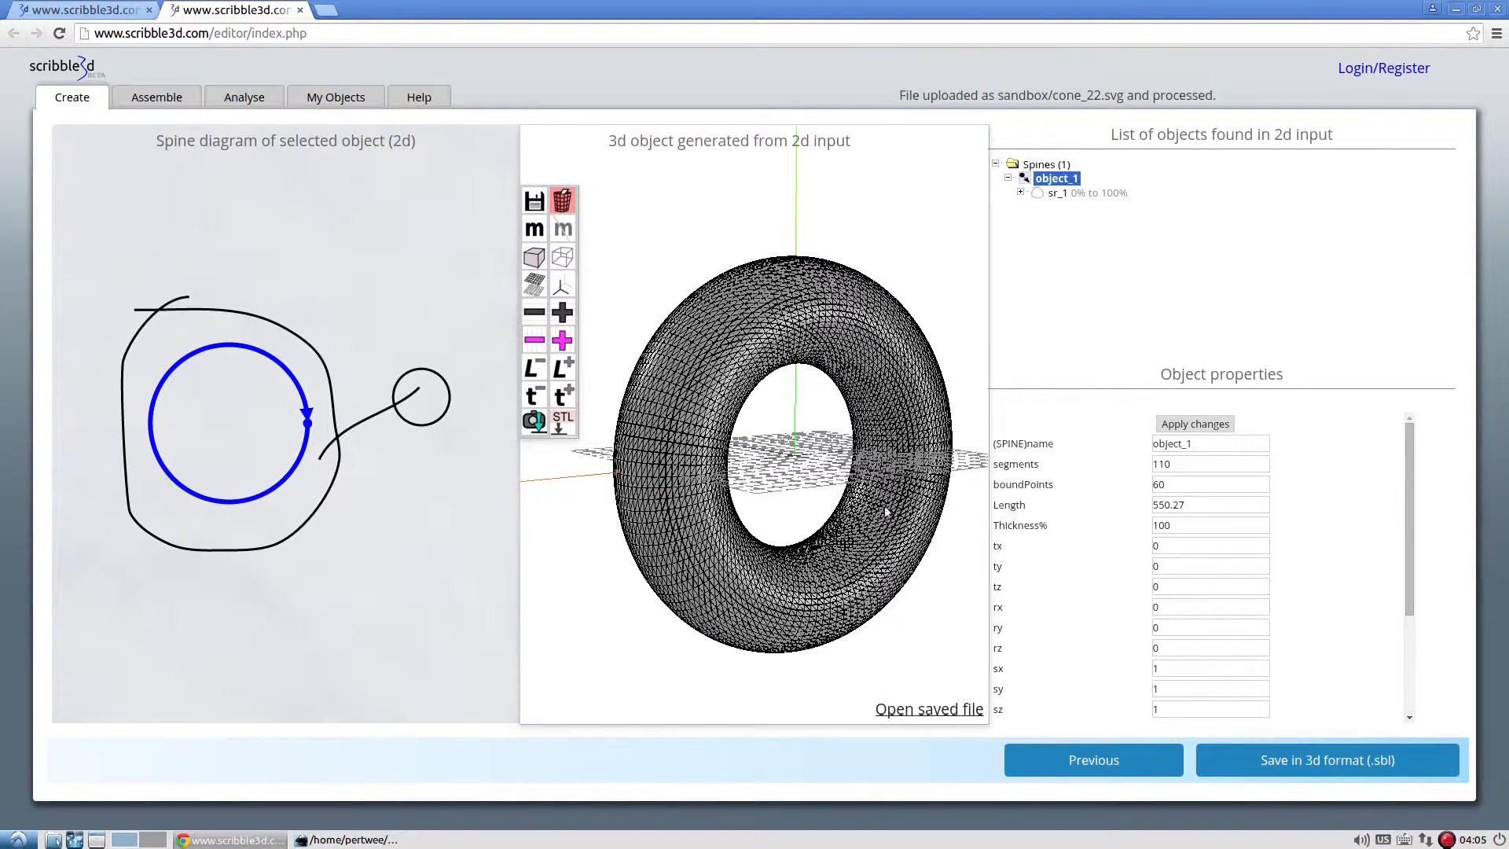
Reduce the doughnut's boundPoints to 4 and view the faceted ring from the front
left_click(535, 341)
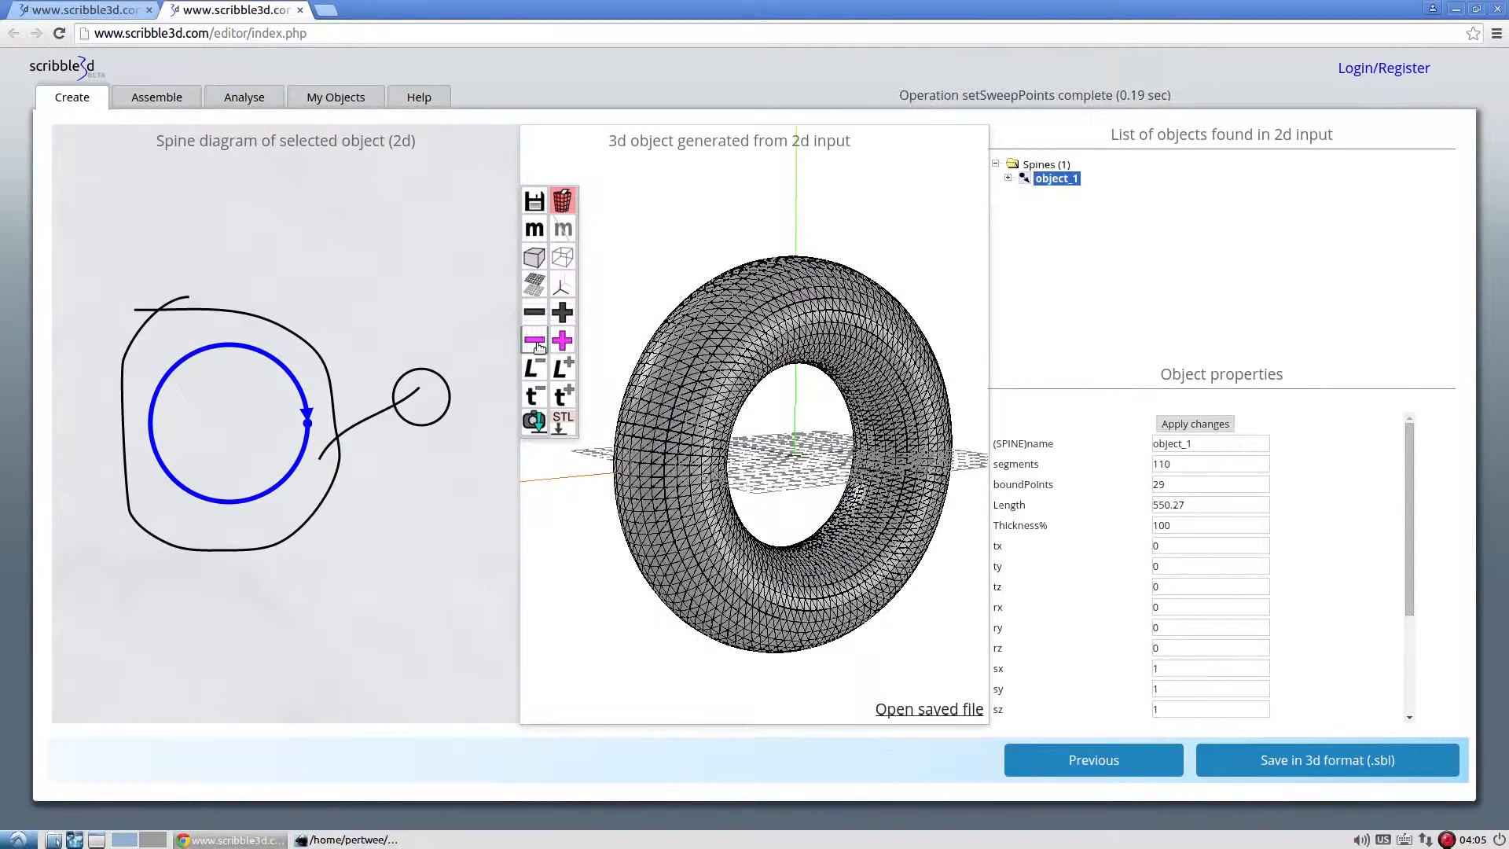
left_click(536, 341)
left_click(535, 341)
left_click(535, 341)
left_click(535, 341)
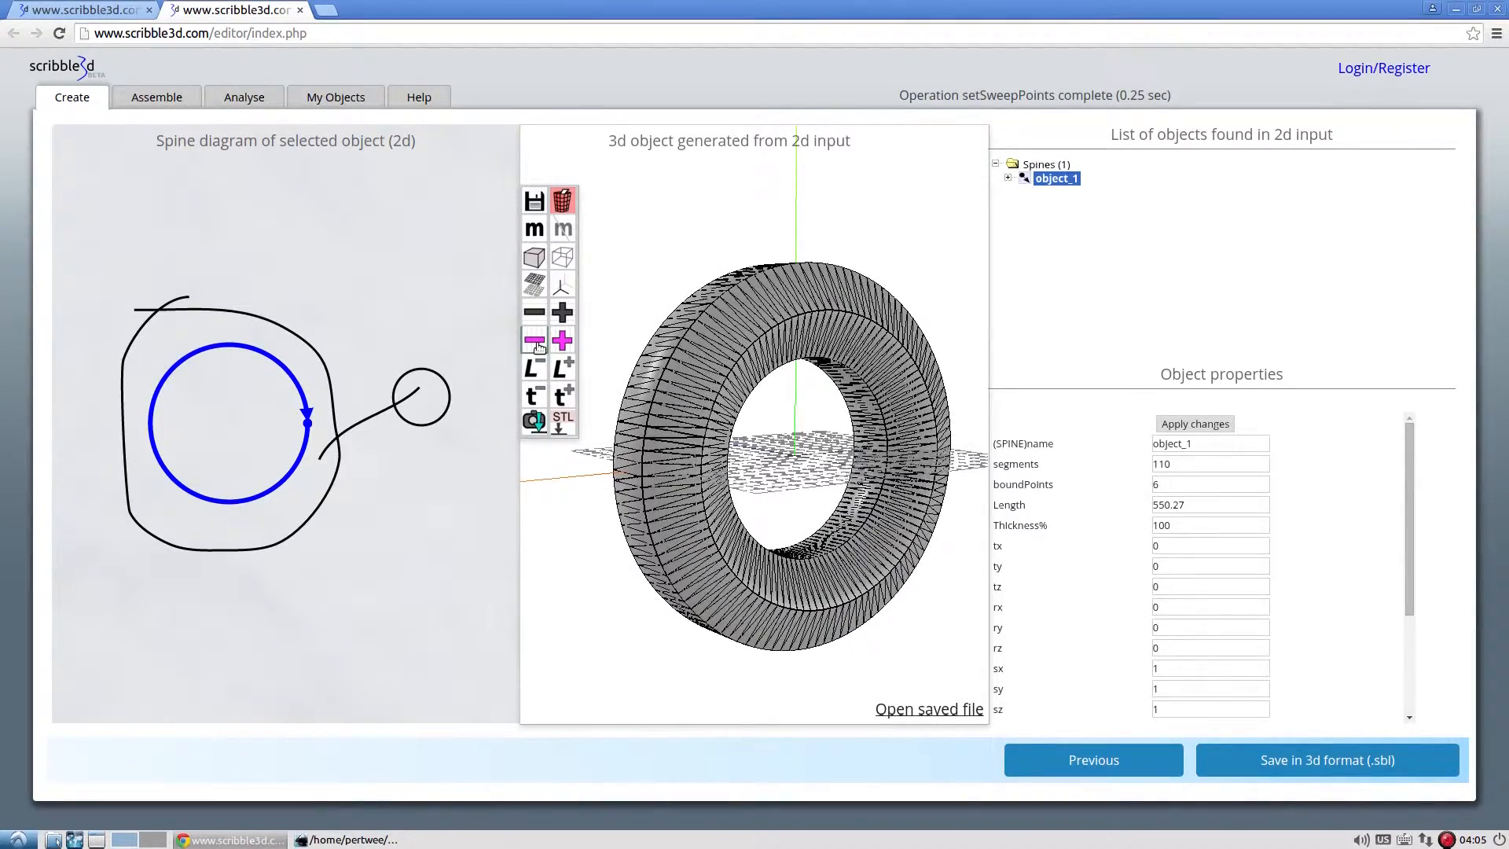
left_click(535, 341)
left_click_drag(643, 308, 663, 246)
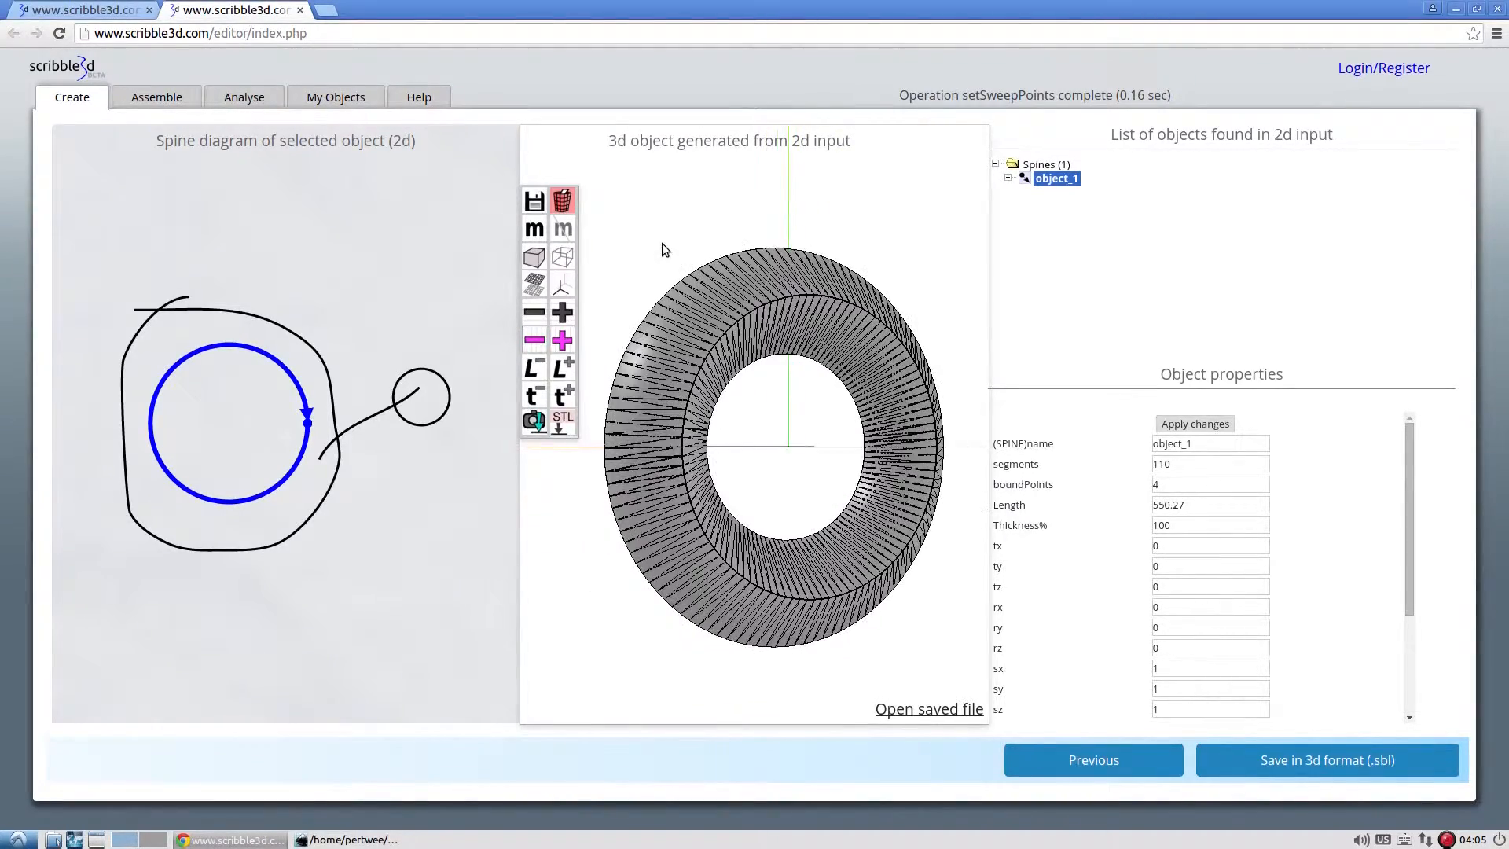
Raise the doughnut's boundPoints to 29 and view the ring at an angle
left_click(564, 340)
left_click(564, 340)
left_click(565, 341)
left_click(565, 340)
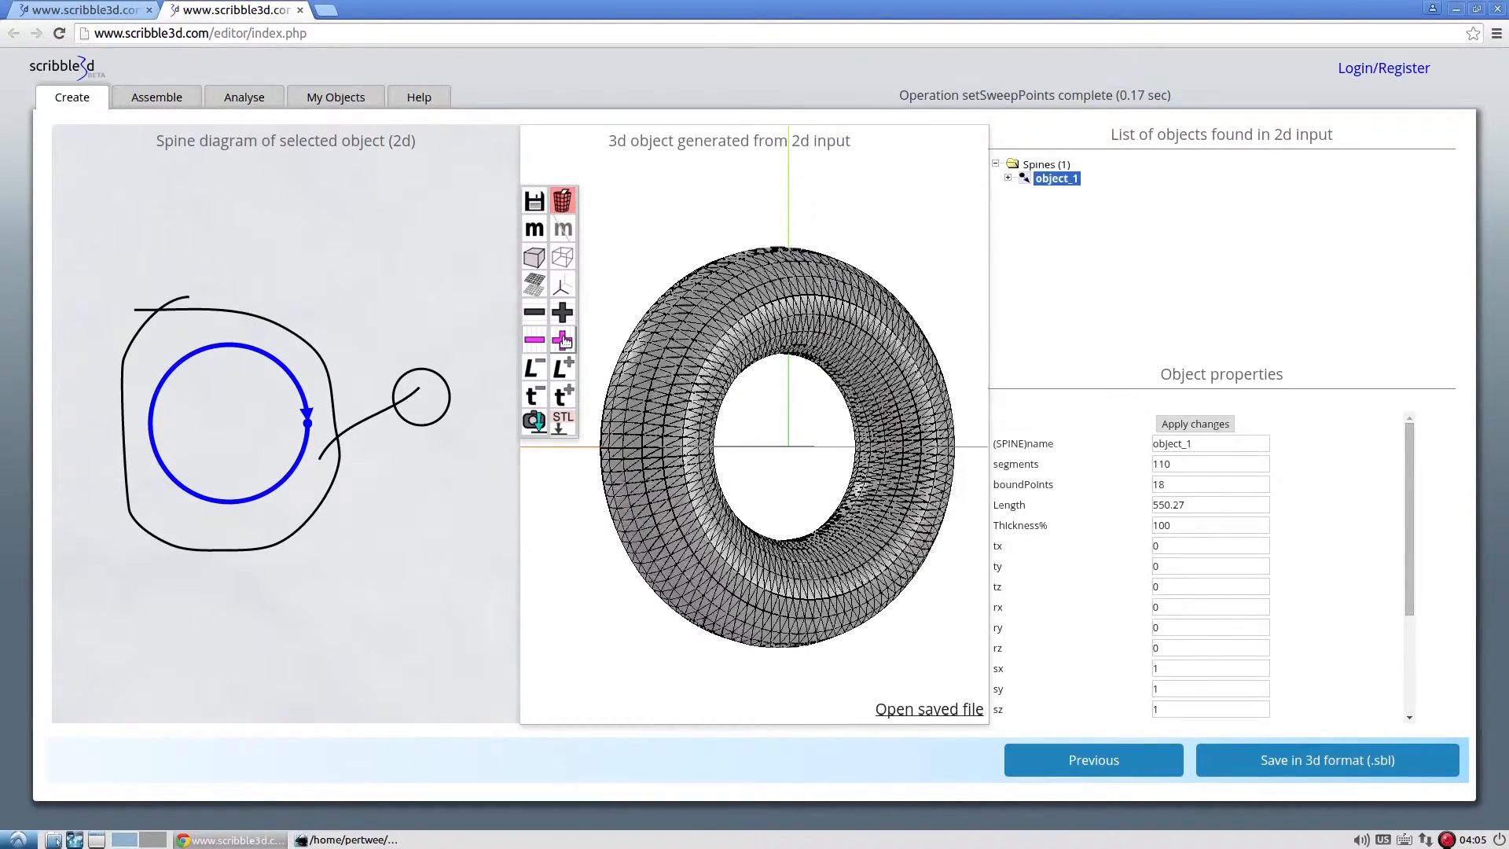
left_click(565, 340)
left_click(565, 340)
left_click(564, 341)
left_click_drag(803, 237, 883, 234)
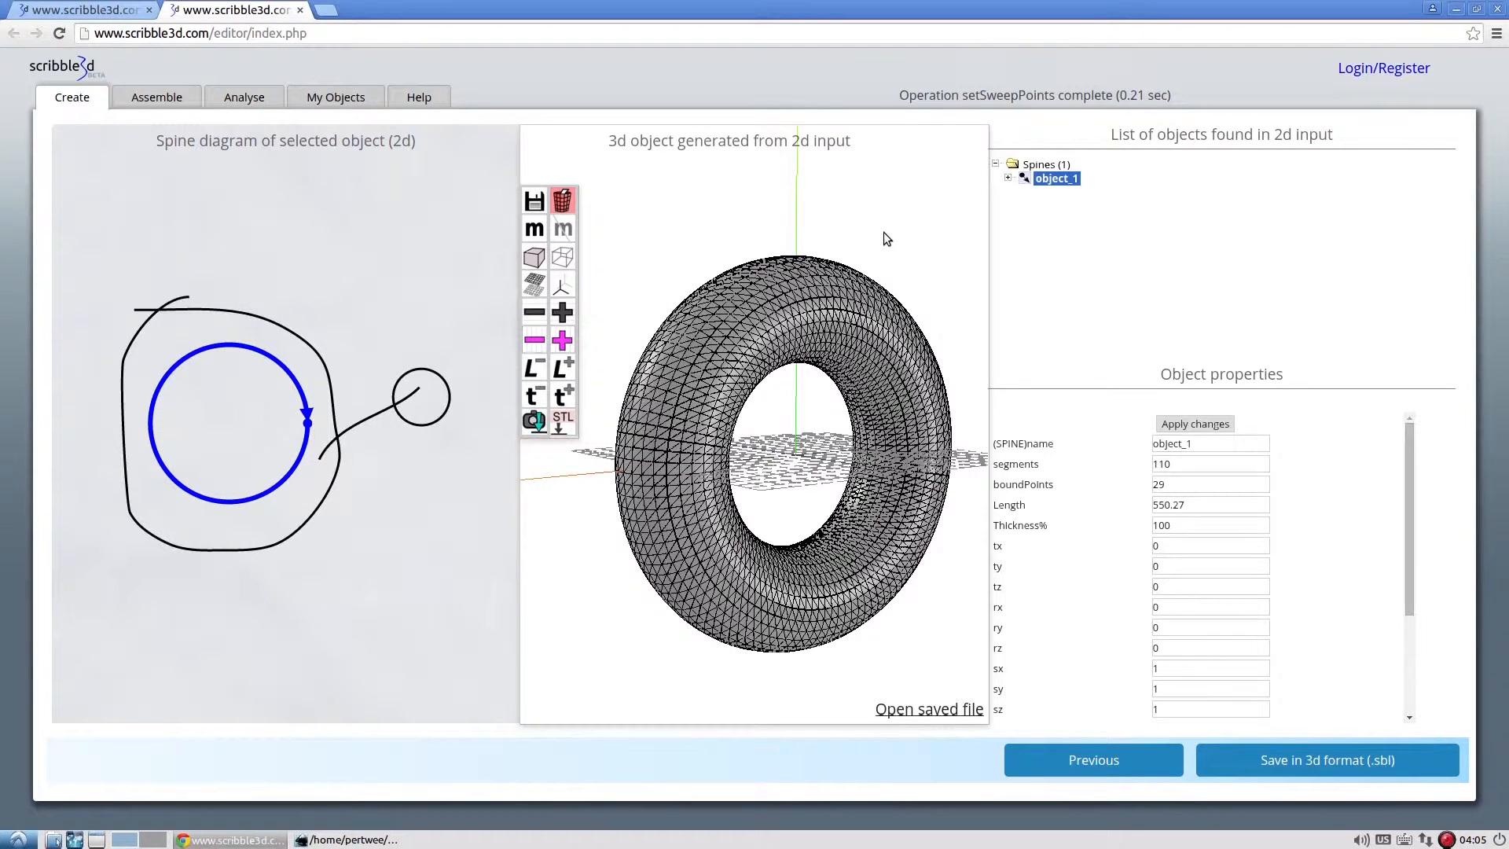
Expand the doughnut's object hierarchy and select slice_1 to see it in the spine diagram
left_click(1010, 176)
left_click(1023, 193)
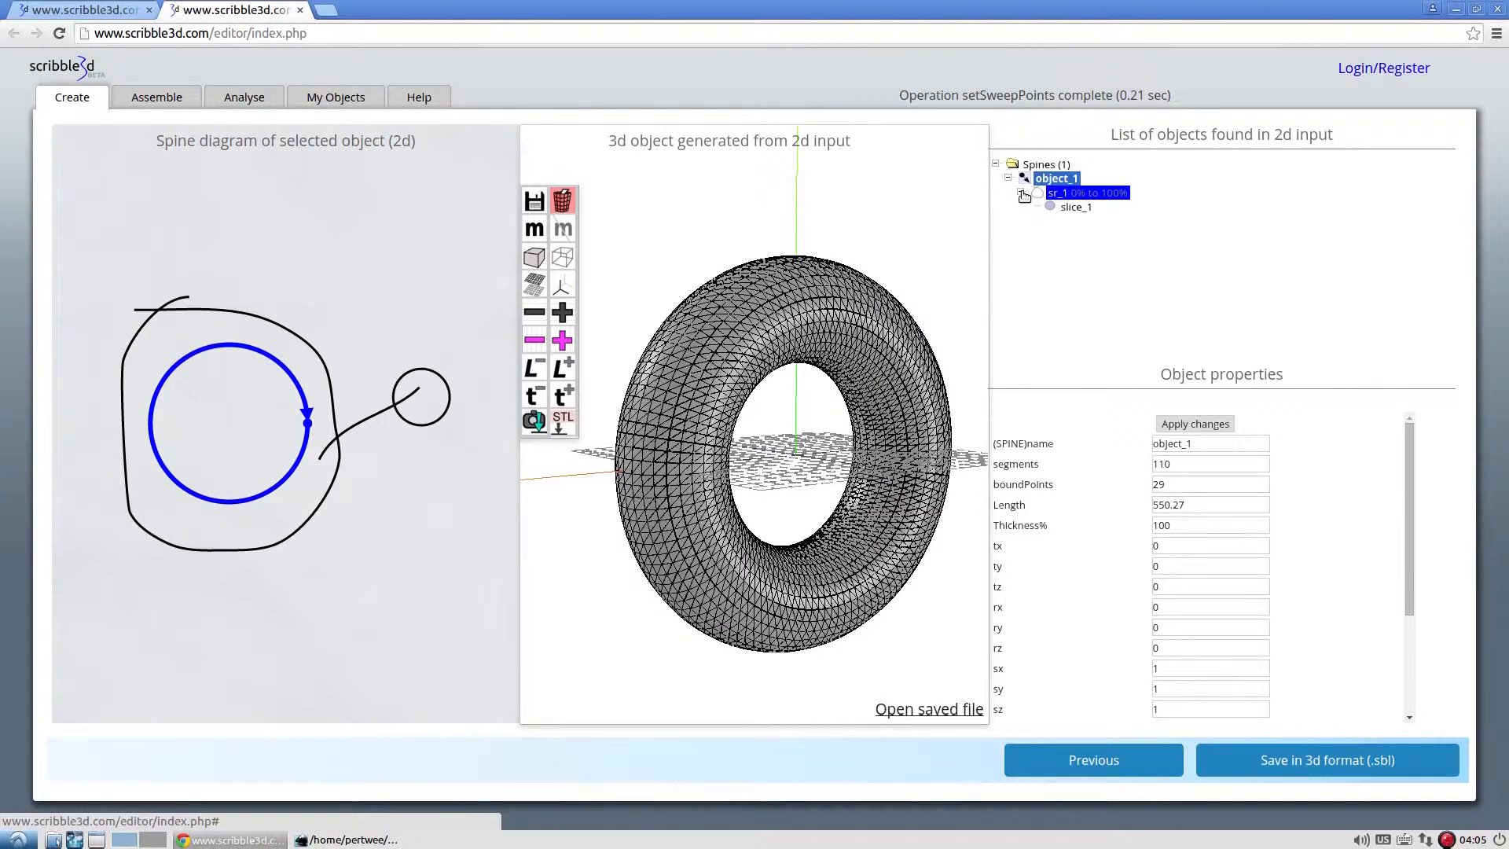
left_click(1076, 208)
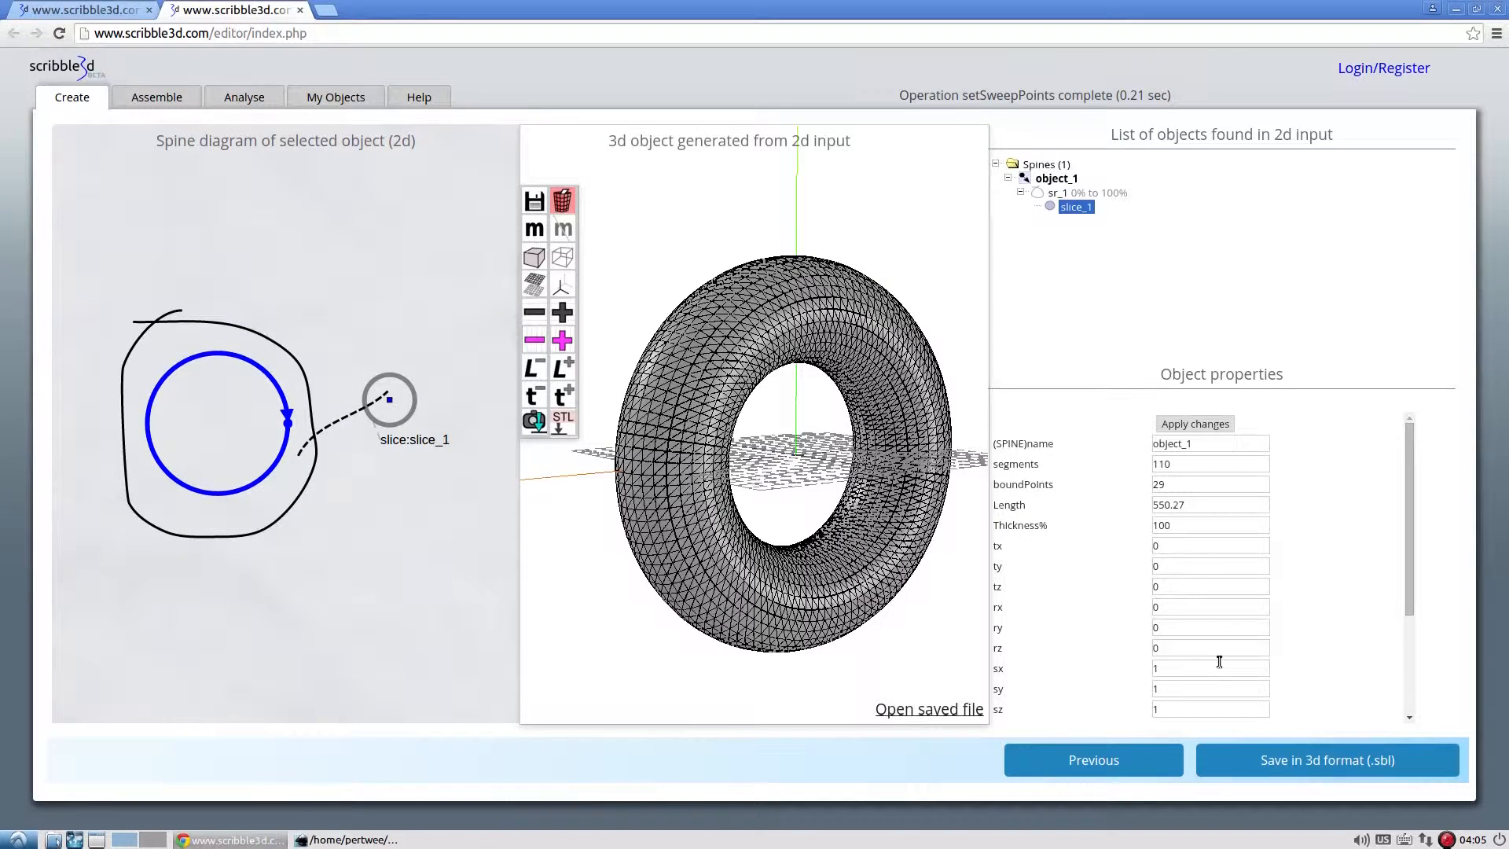
Load the Prism example, generate and view its 3D object, and return to the 2D sketch
left_click(1129, 762)
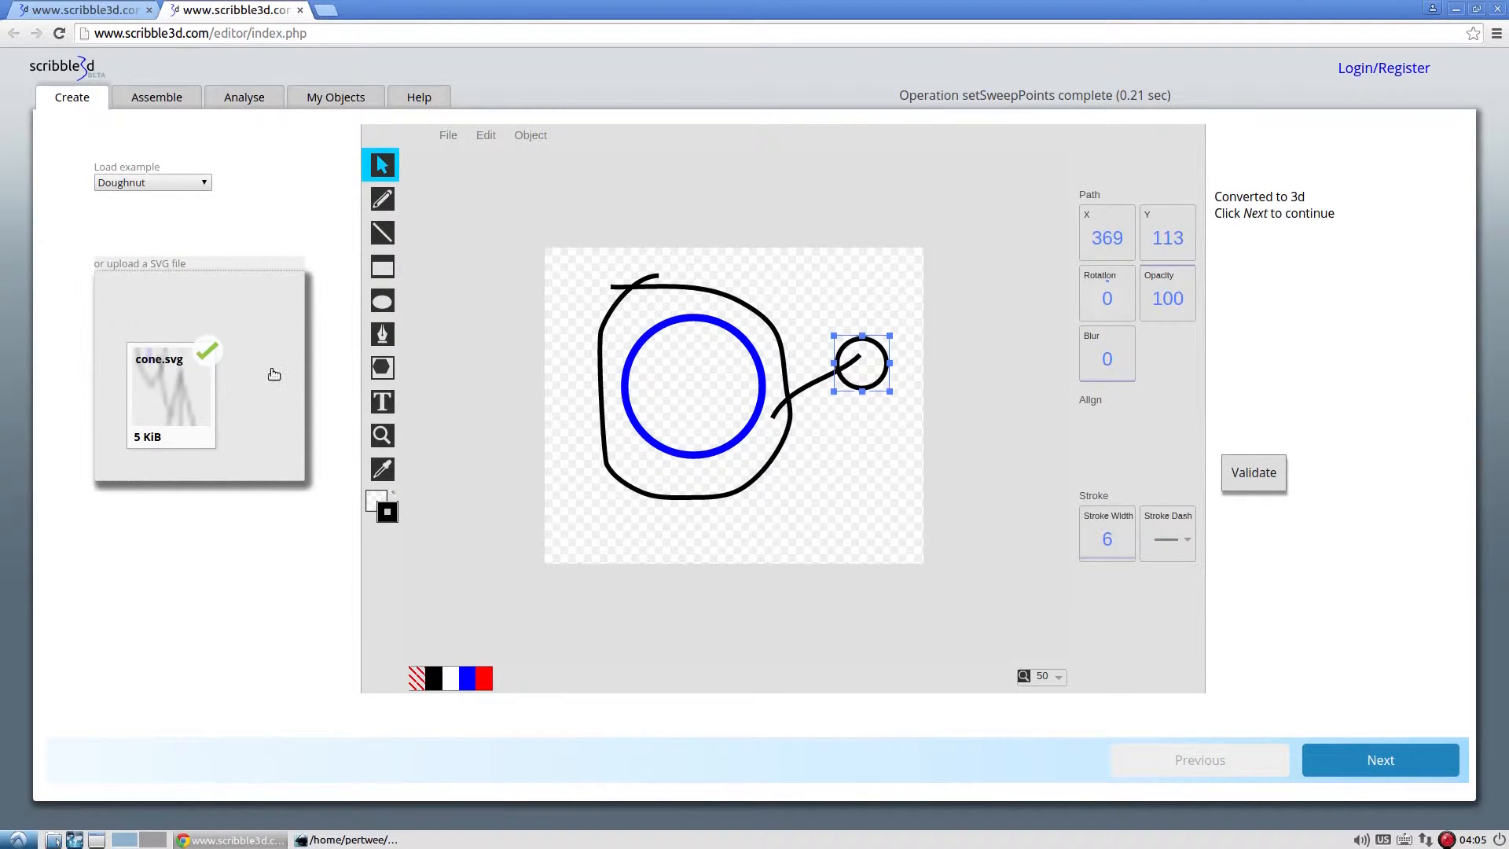
left_click(173, 183)
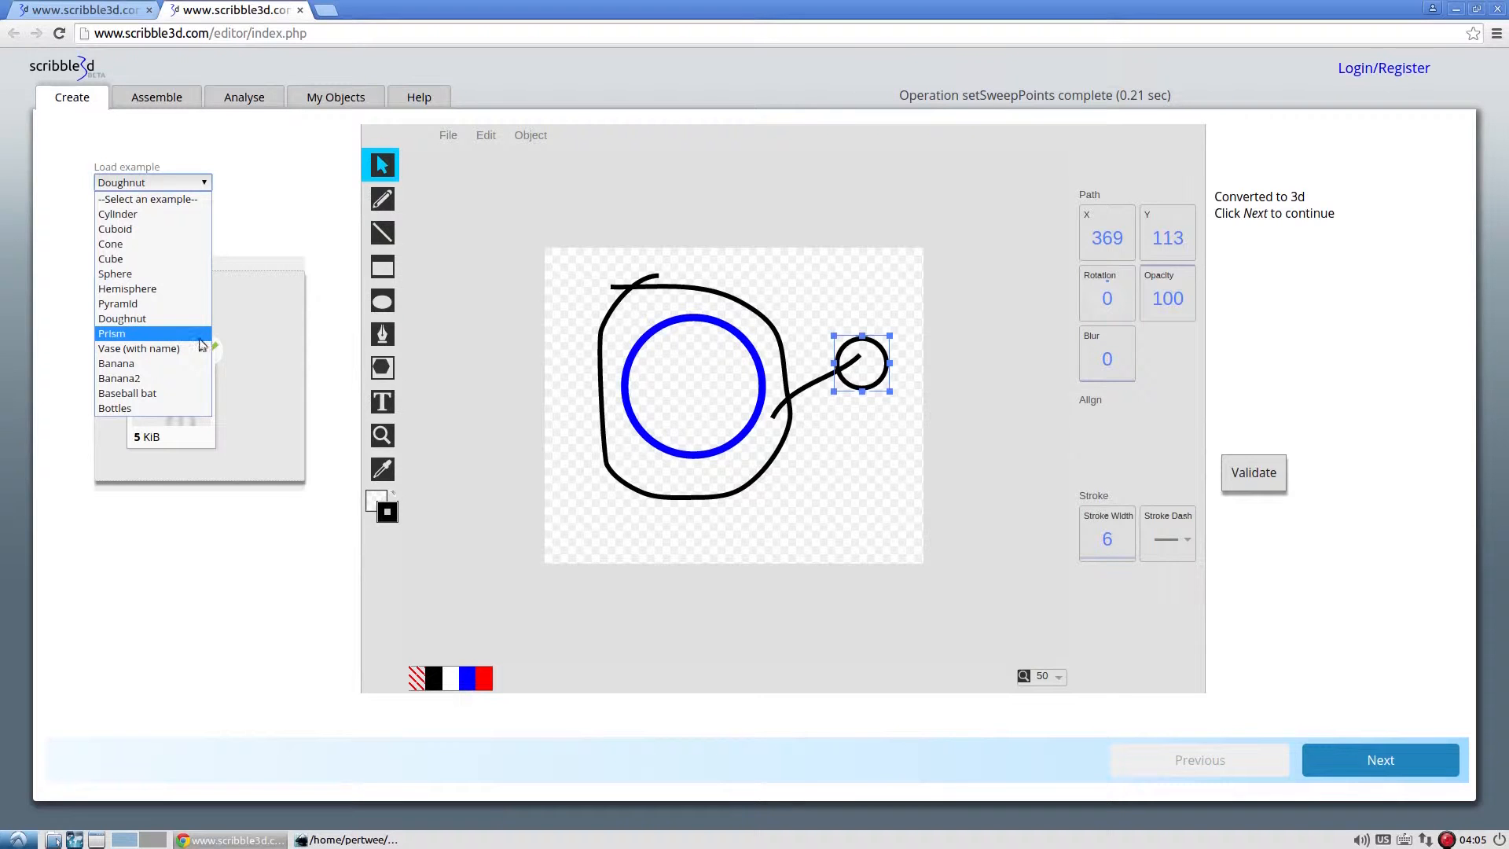
left_click(162, 334)
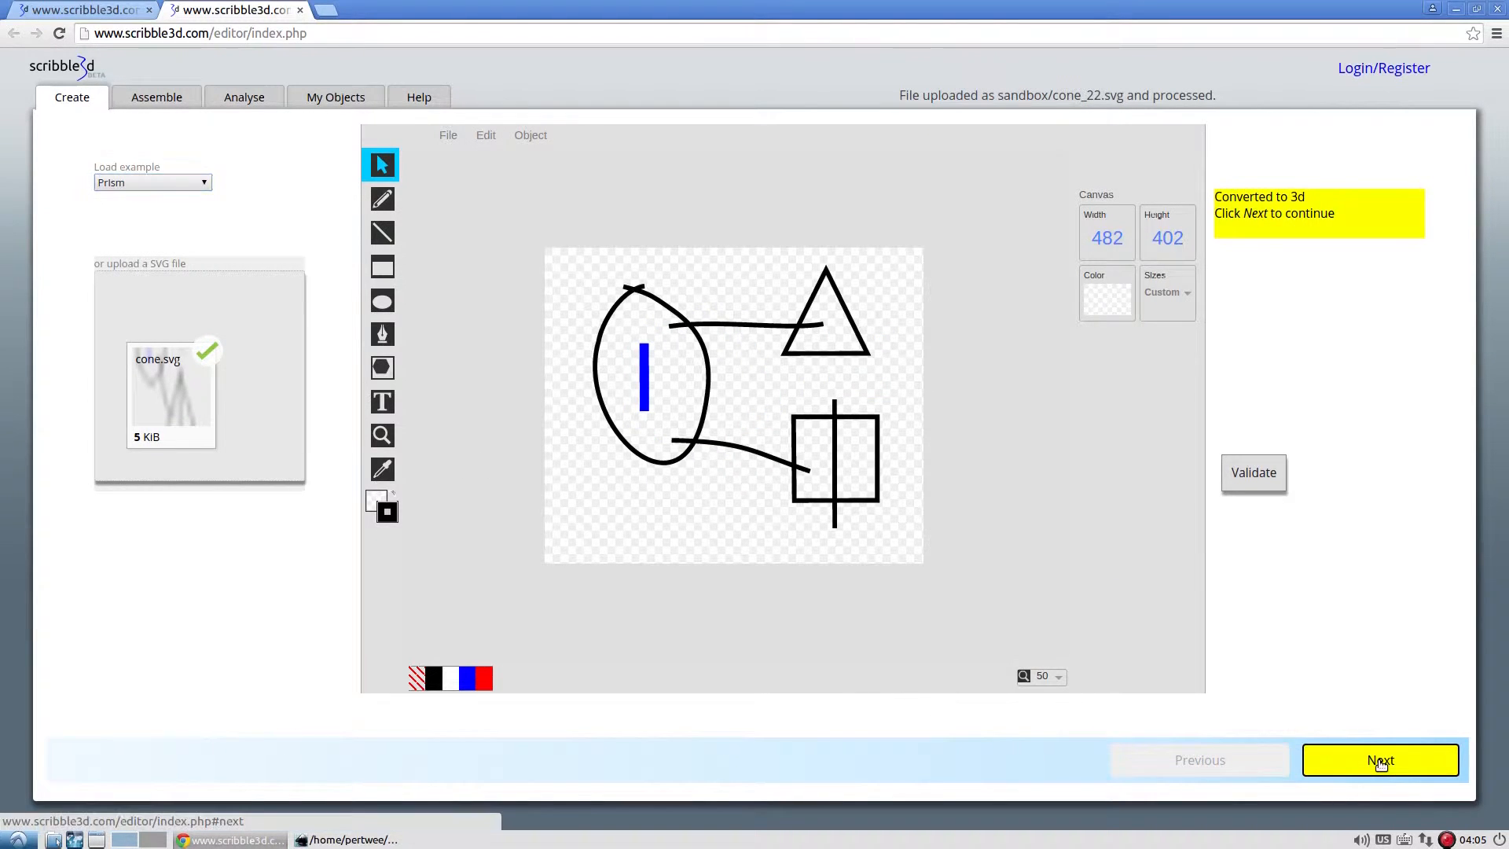
left_click(1381, 761)
mouse_move(910, 550)
left_mouse_down()
mouse_move(886, 567)
mouse_move(927, 571)
left_mouse_up()
left_click(1061, 762)
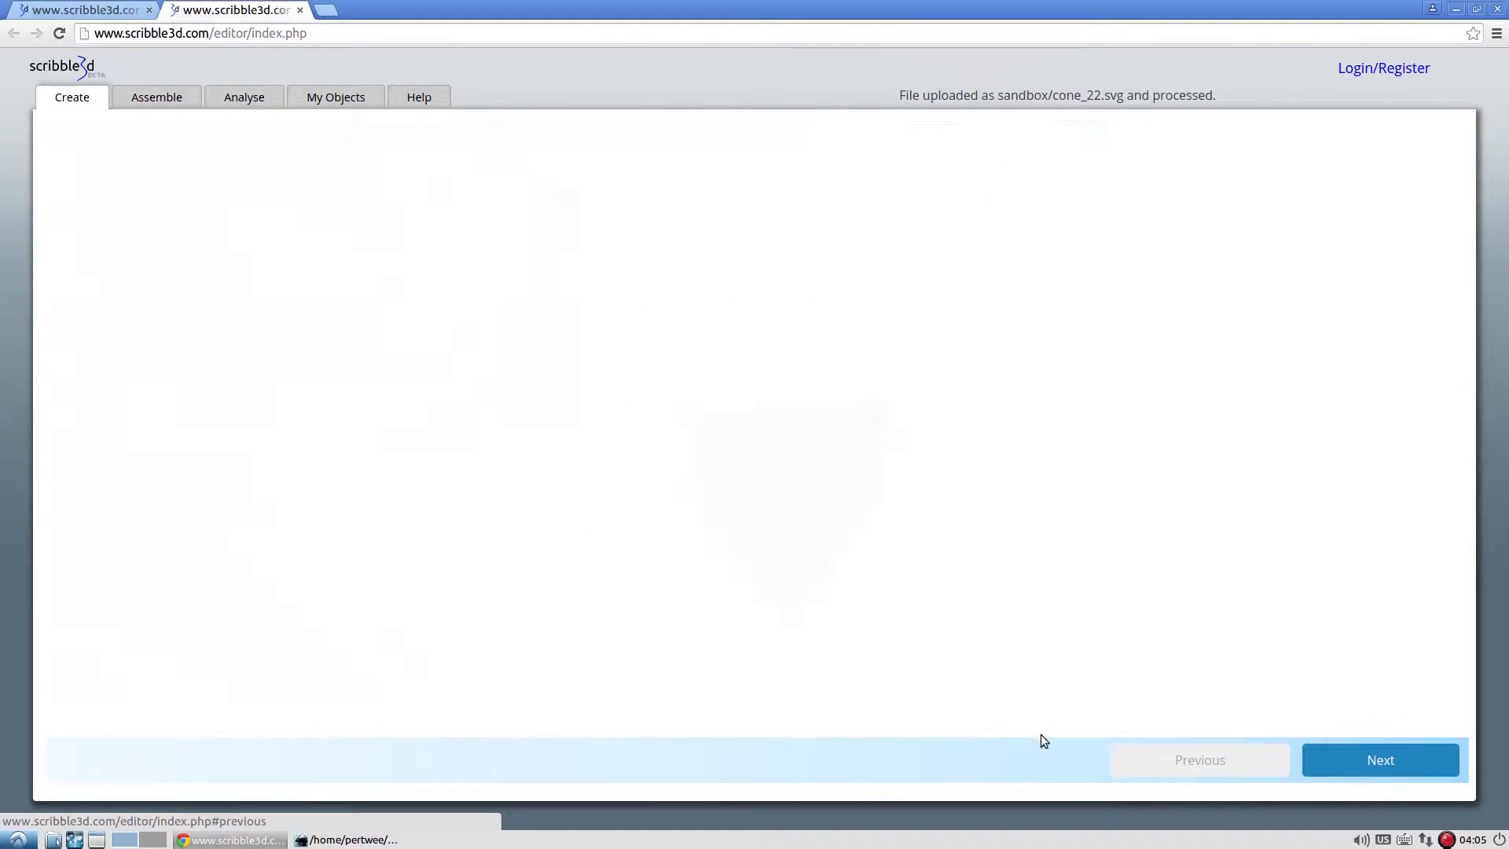
Load the Vase (with name) example, generate its 3D object and orbit to view the vase
left_click(184, 185)
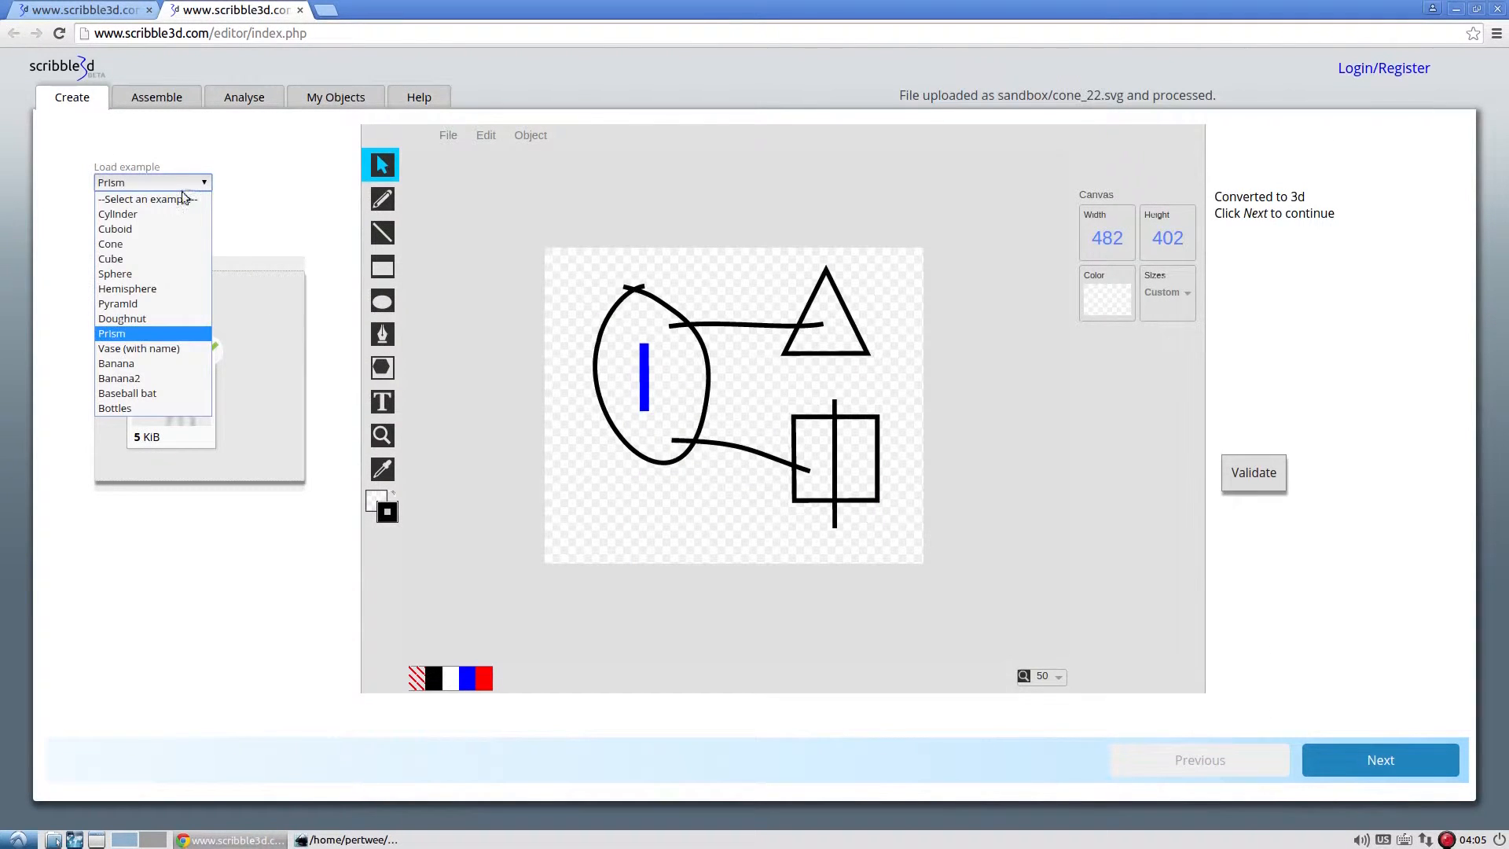
left_click(161, 351)
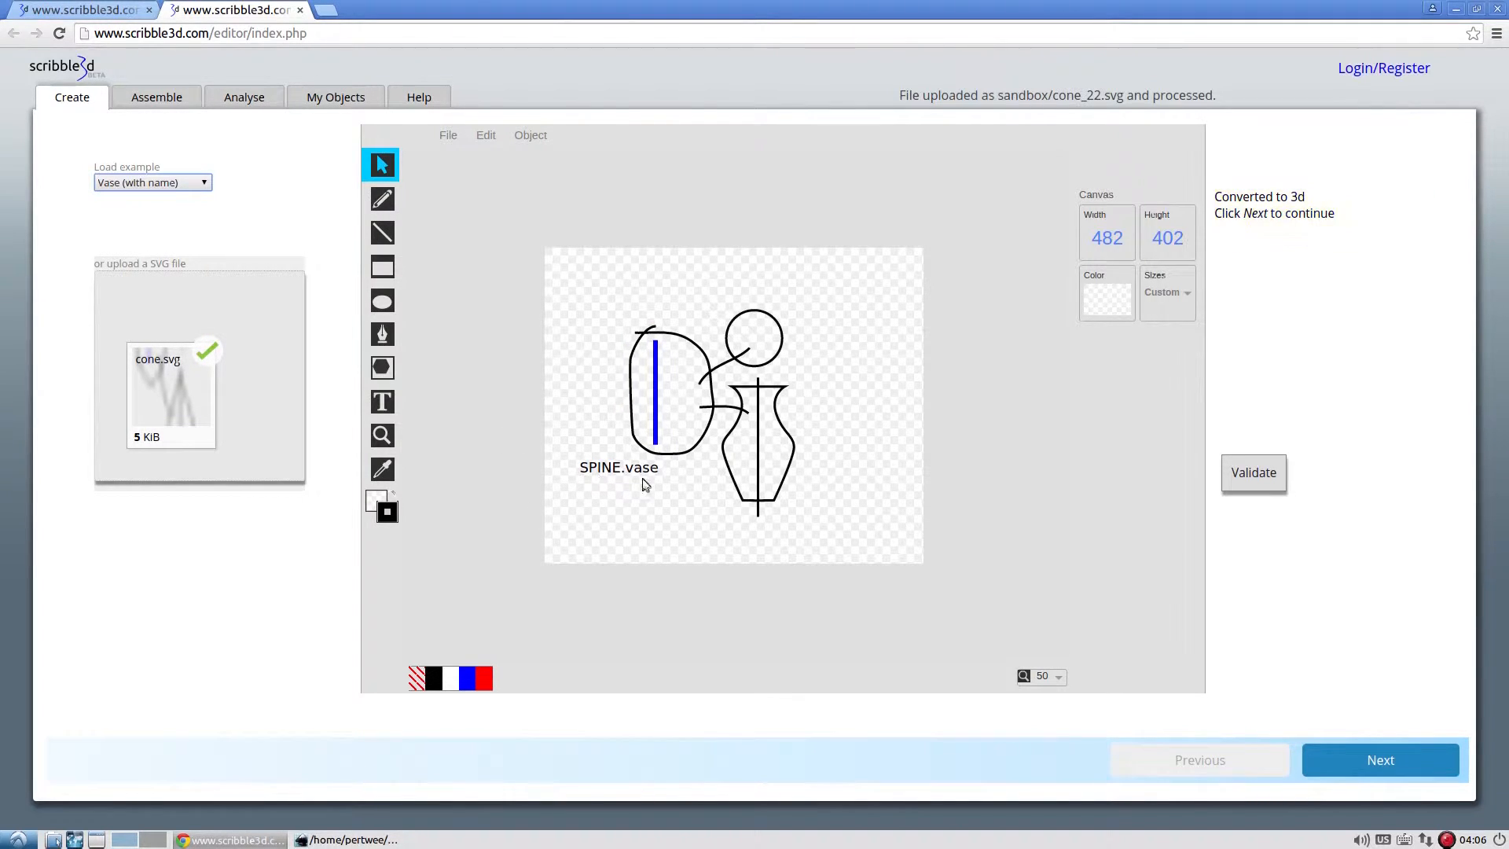
left_click_drag(651, 477, 652, 482)
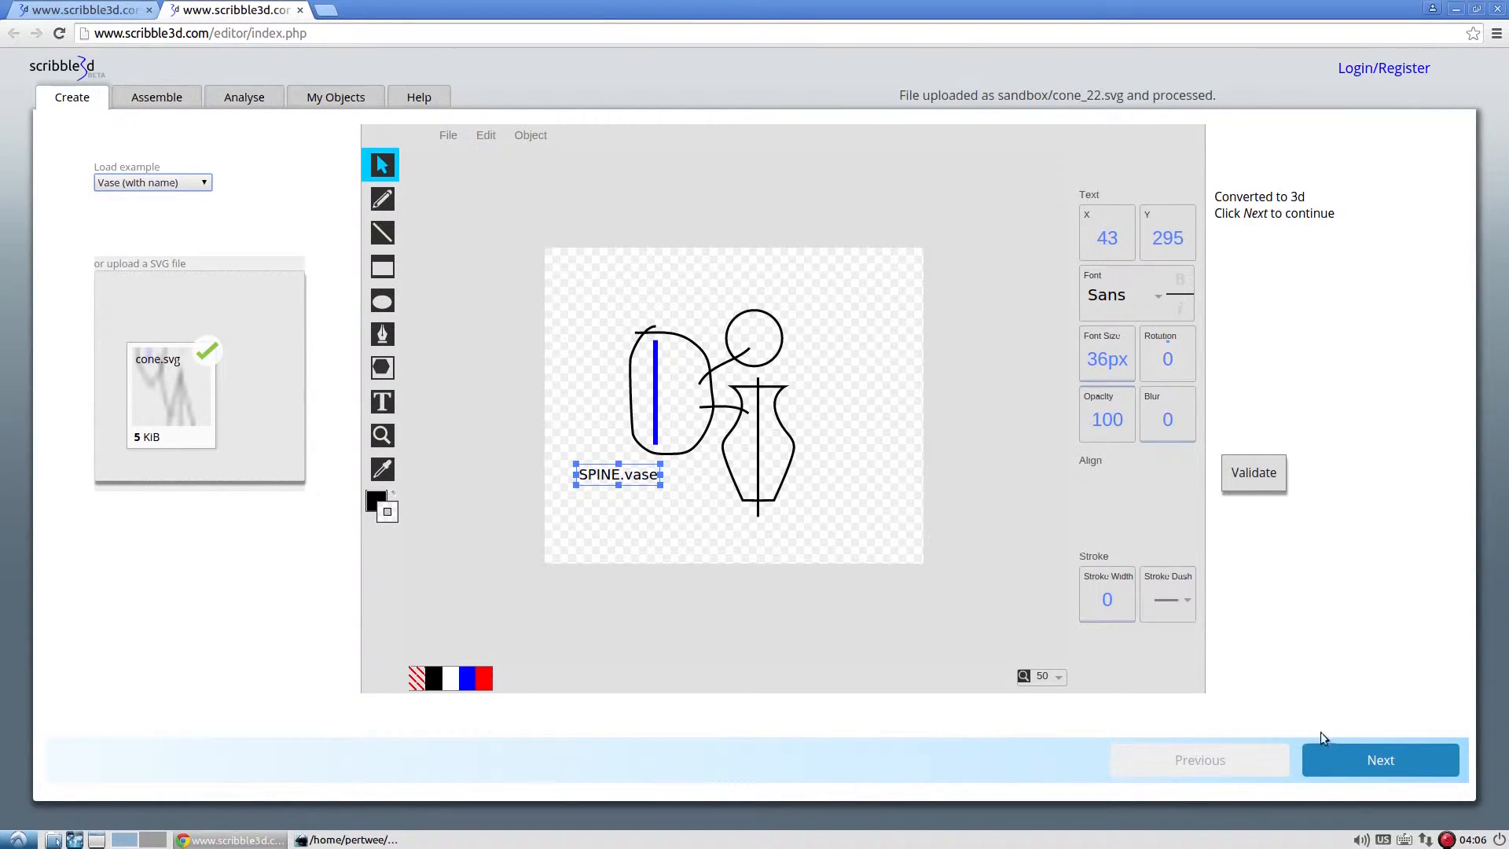
left_click(1383, 762)
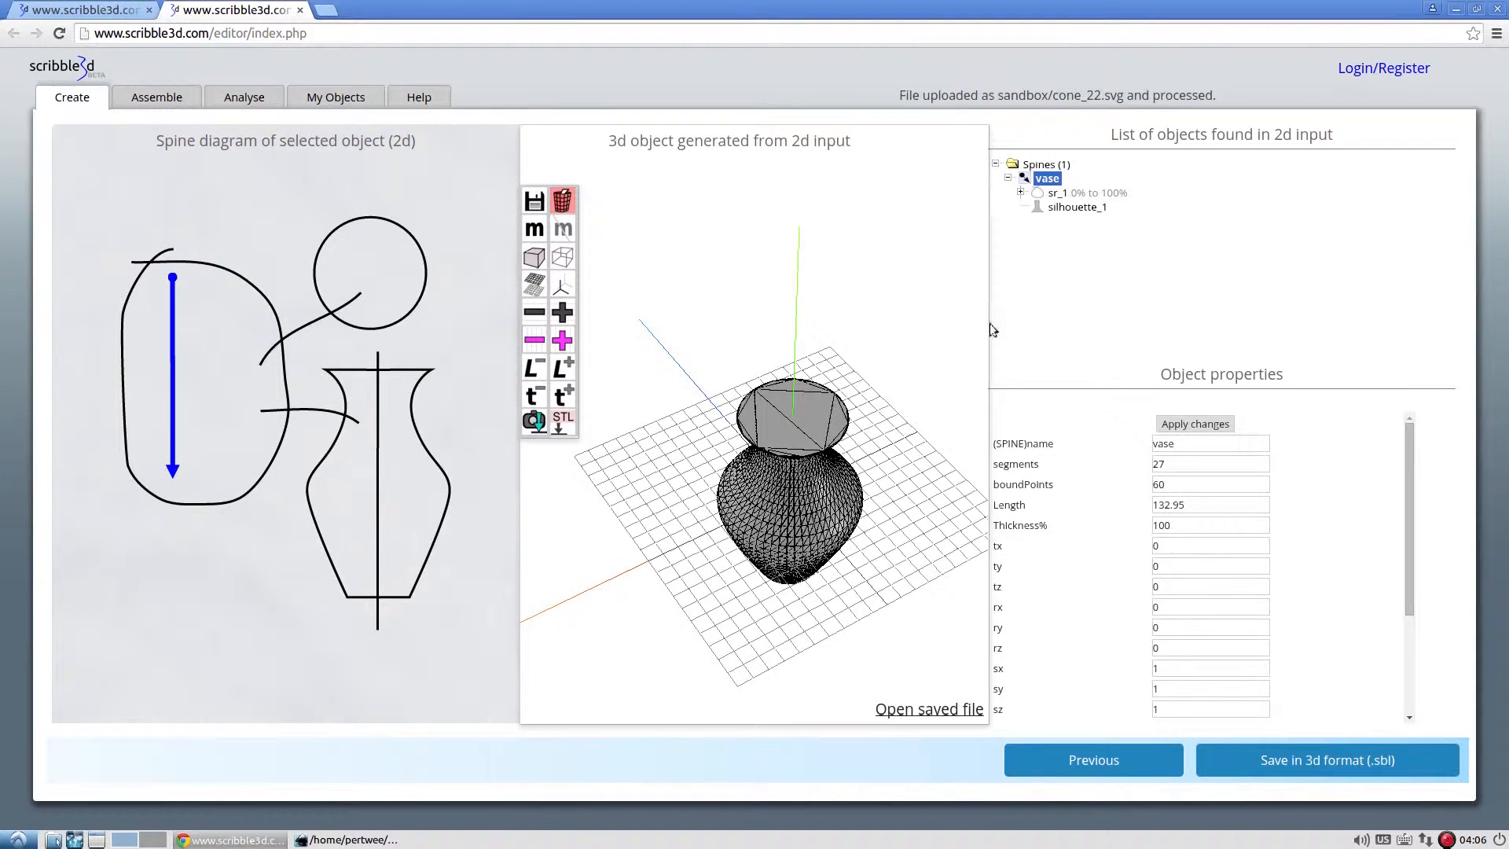
left_click_drag(906, 515, 887, 479)
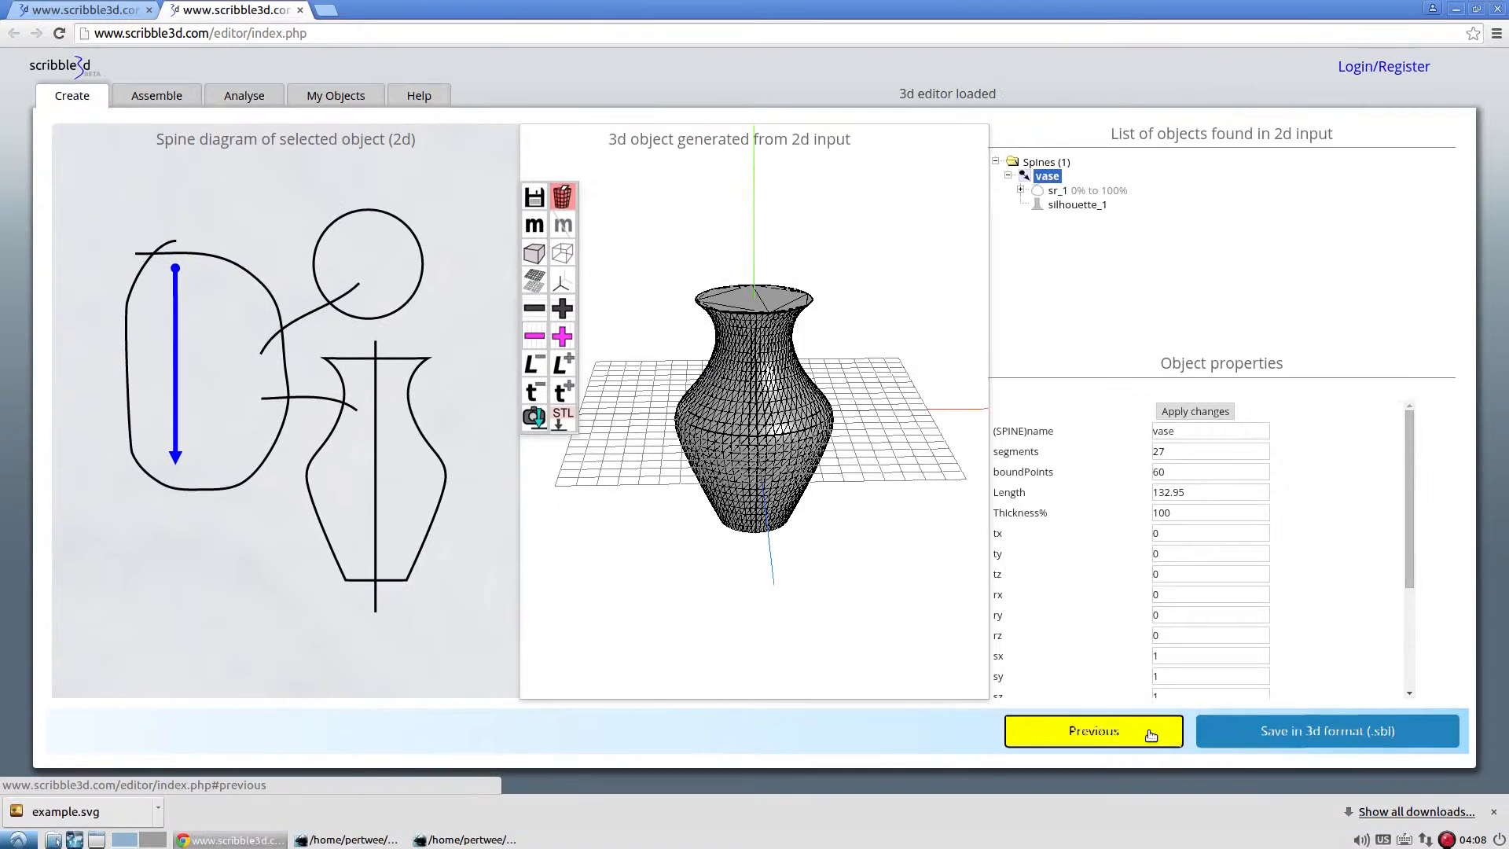
Return to the 2D sketch and replace the circular cross-section above the vase silhouette with a pentagon at X 224, Y 76
left_click(1146, 734)
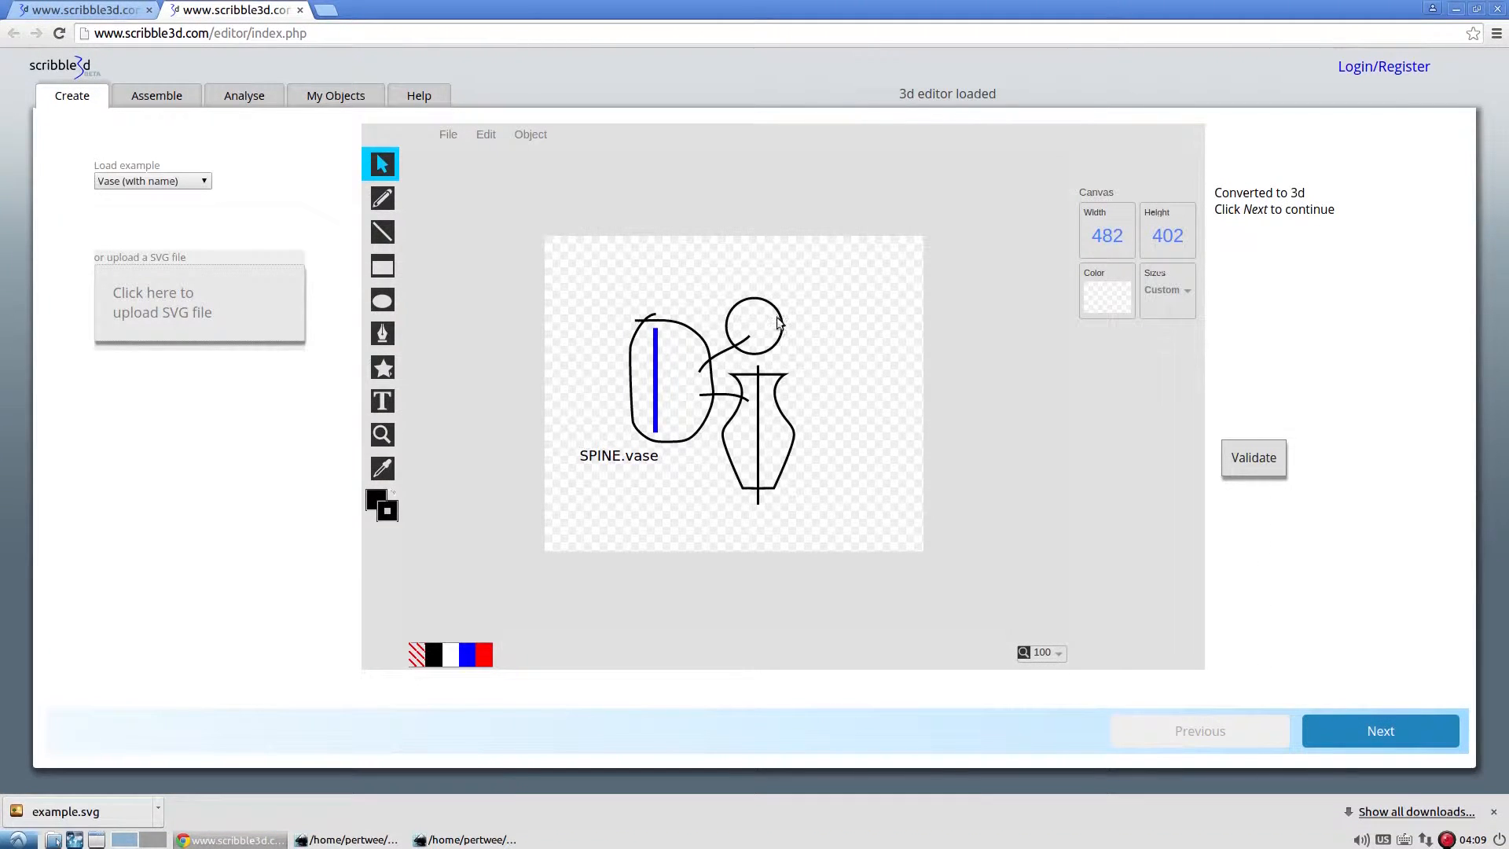
left_click_drag(778, 322, 903, 289)
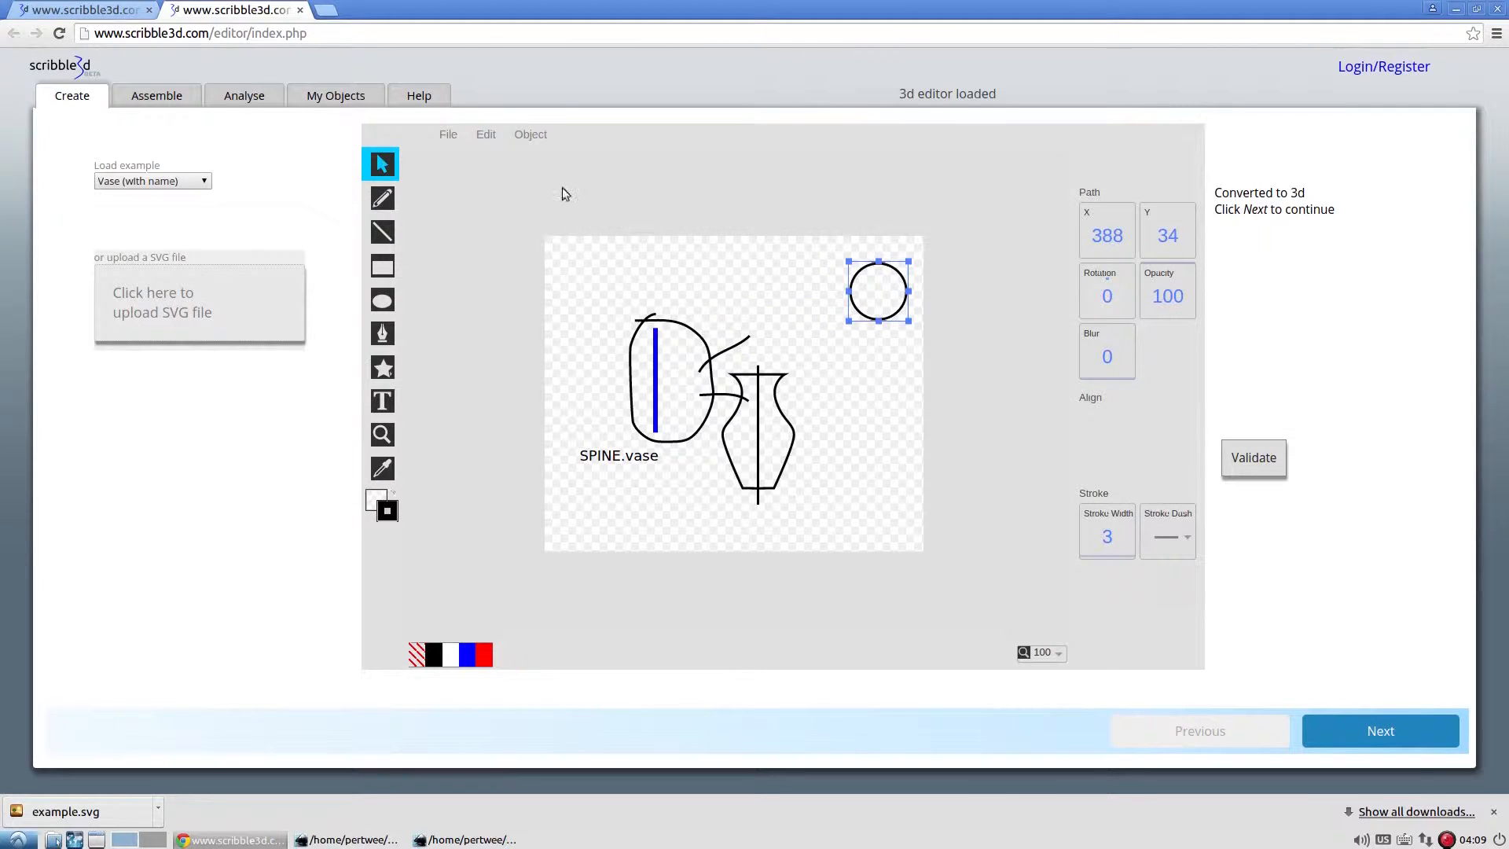
left_click(488, 135)
left_click(510, 323)
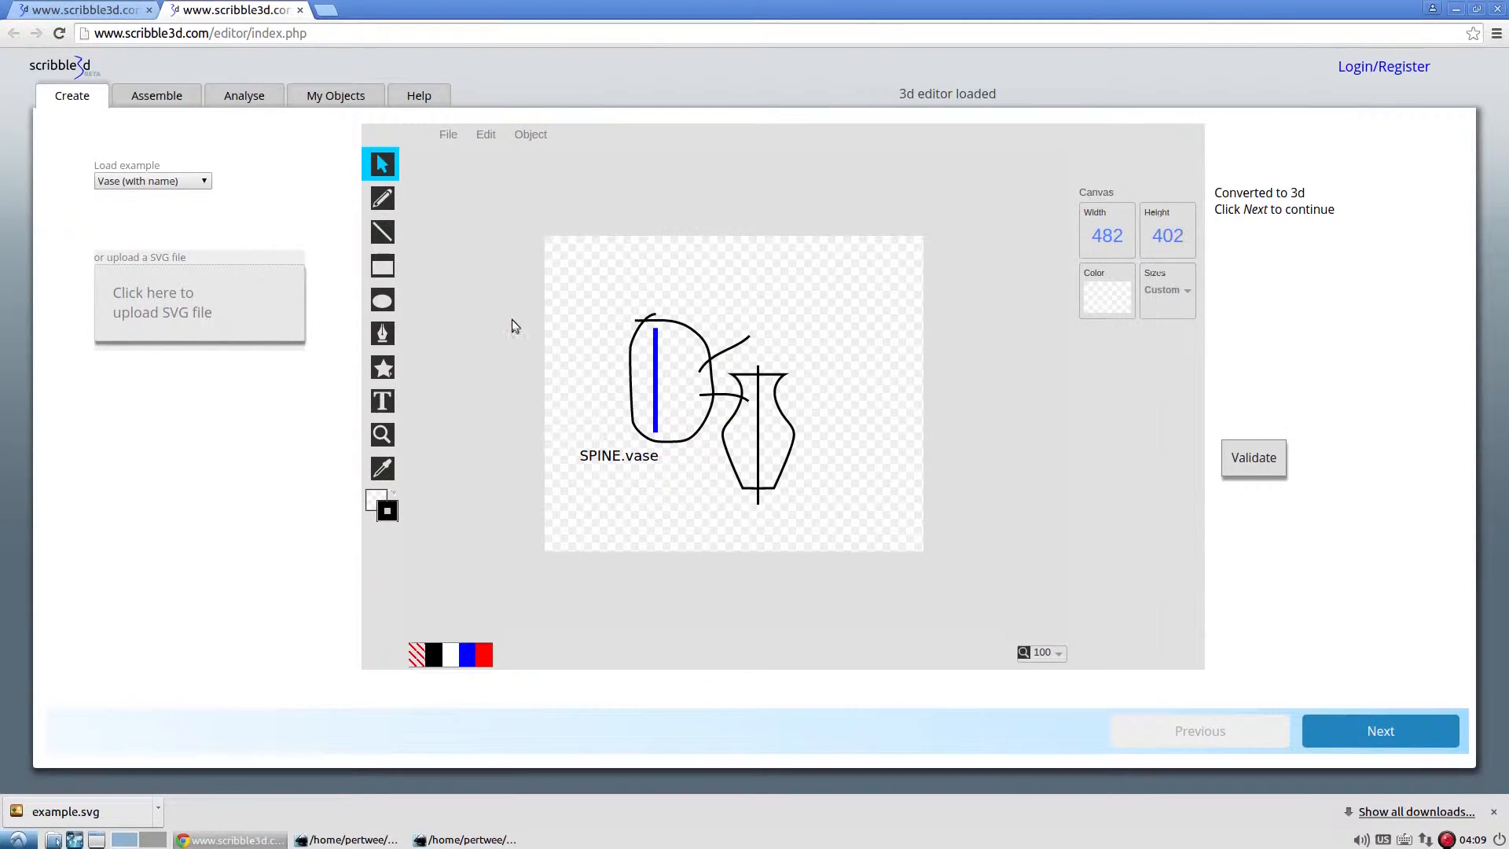
left_click(383, 369)
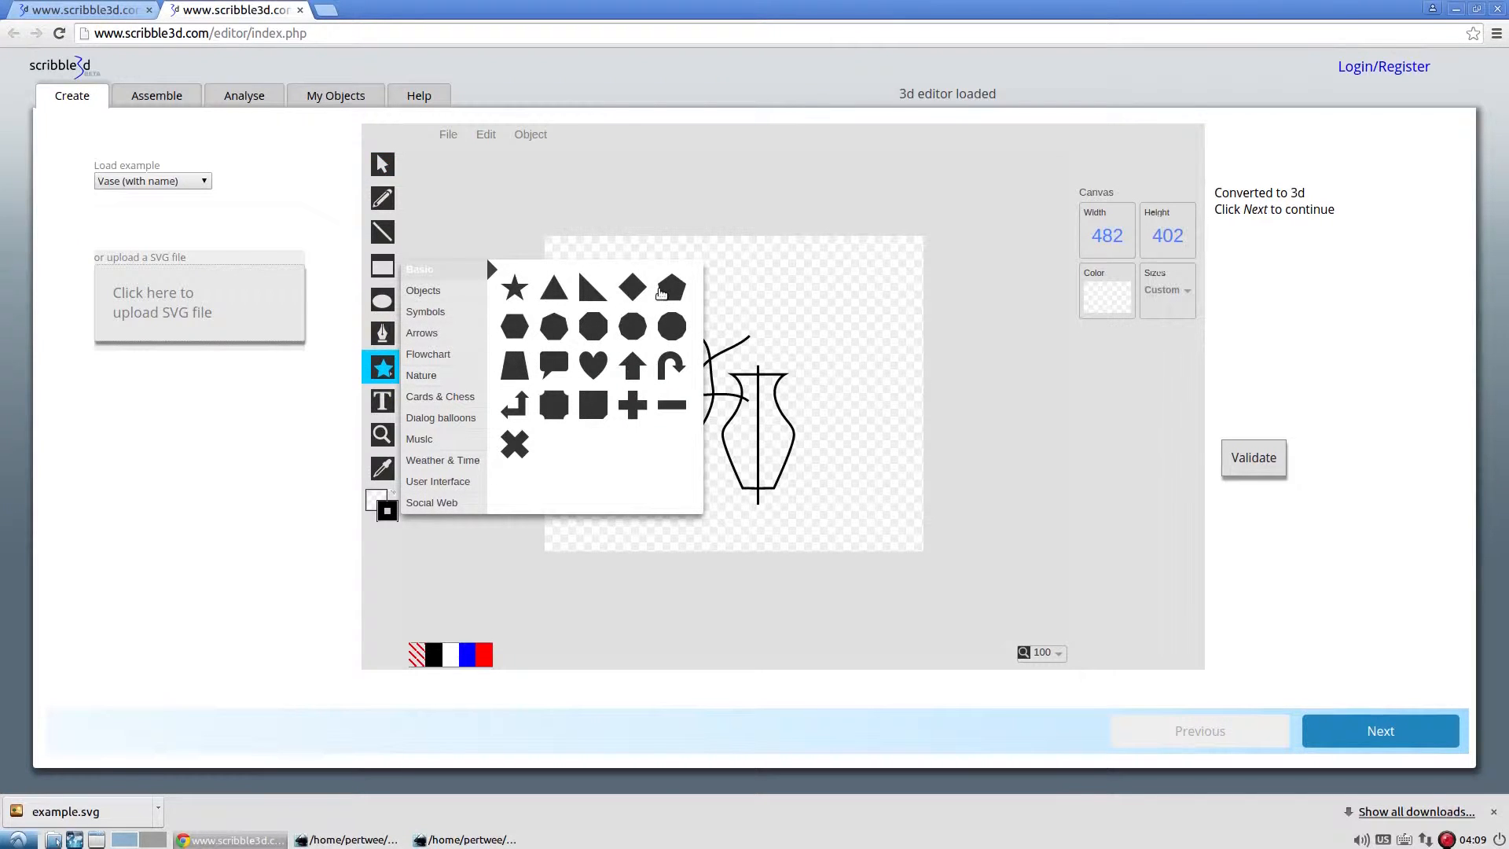
left_click(672, 288)
left_click_drag(723, 297, 786, 351)
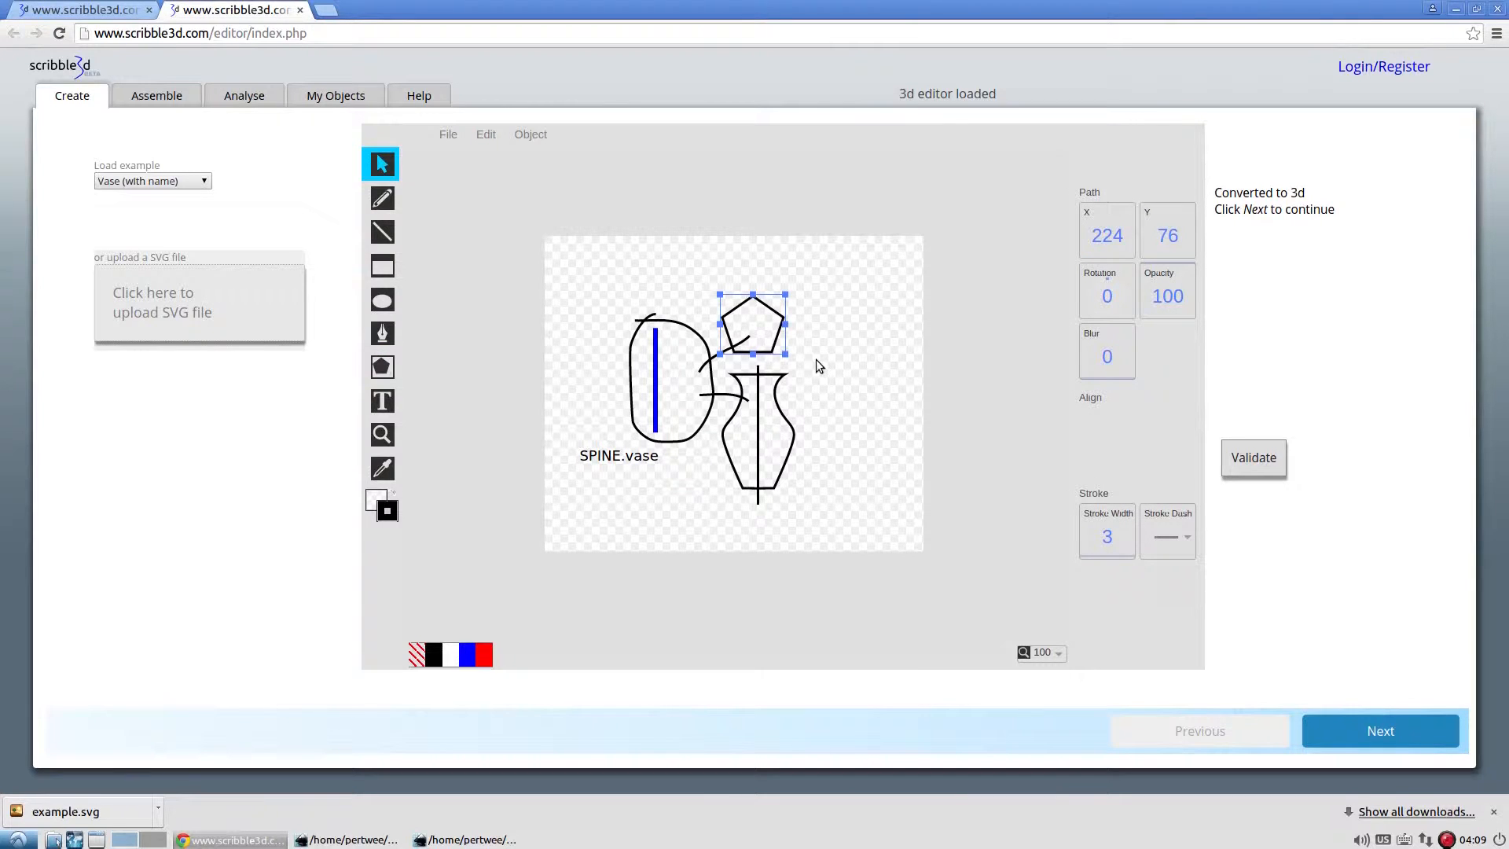
Generate the 3D vase from the pentagonal cross-section and view it up close from an angle
left_click(1402, 731)
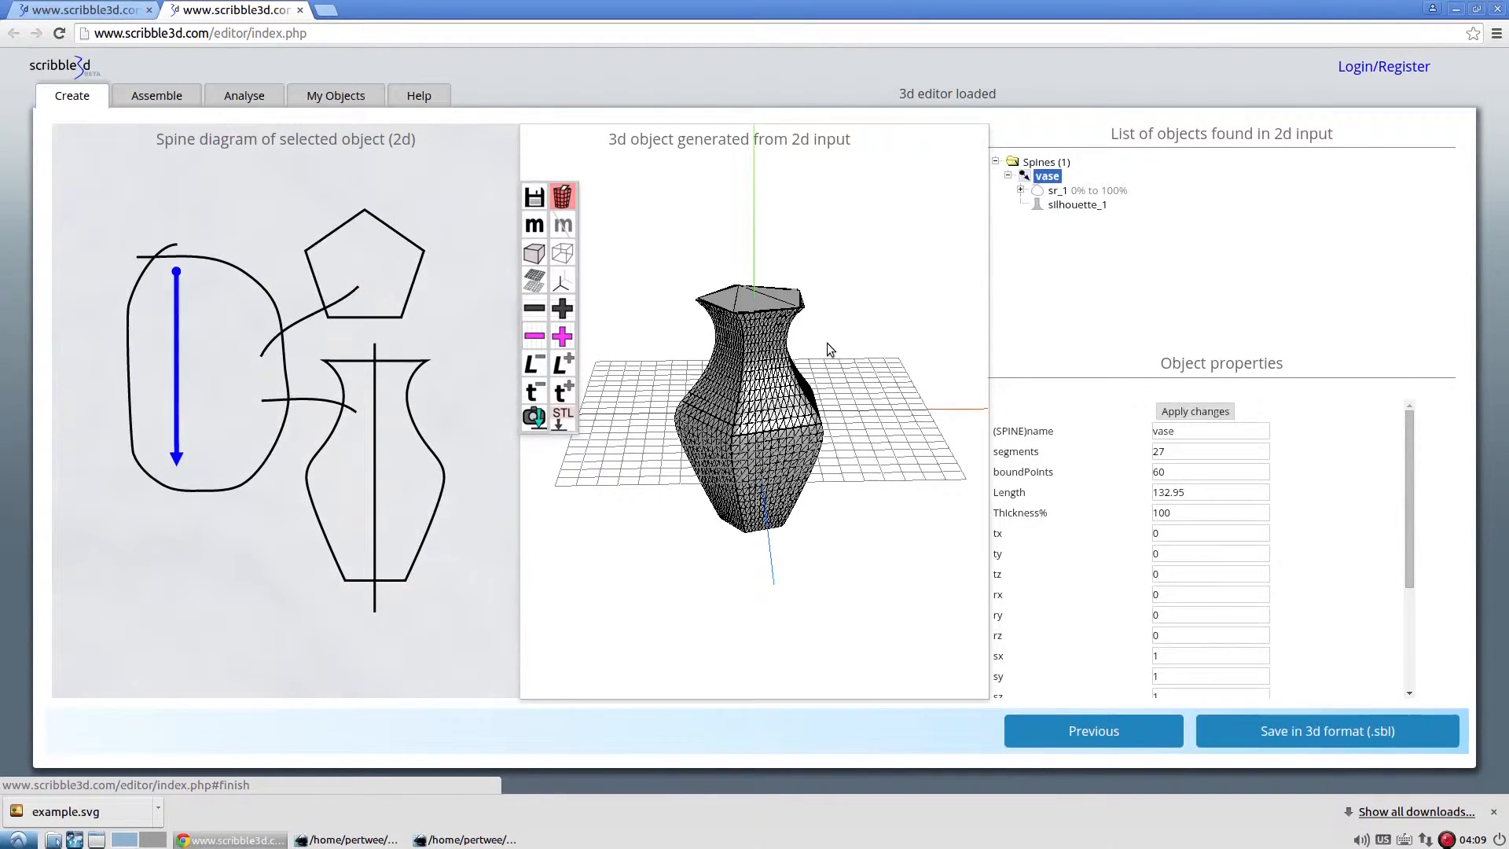
left_click_drag(843, 313, 903, 381)
scroll(670, 313, "up", 6)
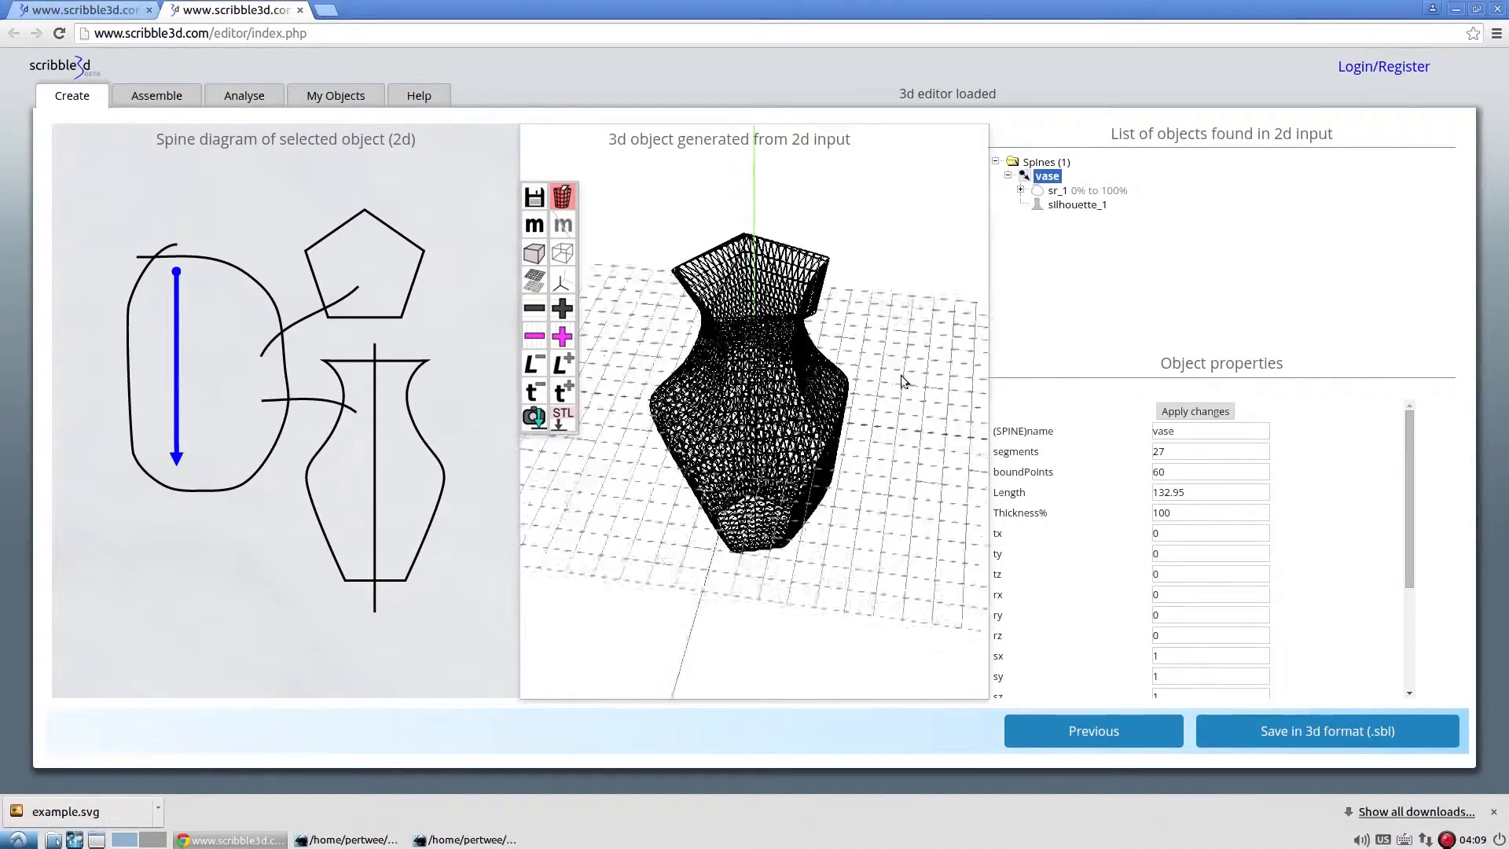
Compare the pentagonal vase in solid and wireframe display, ending in solid, and view it from above
left_click(539, 255)
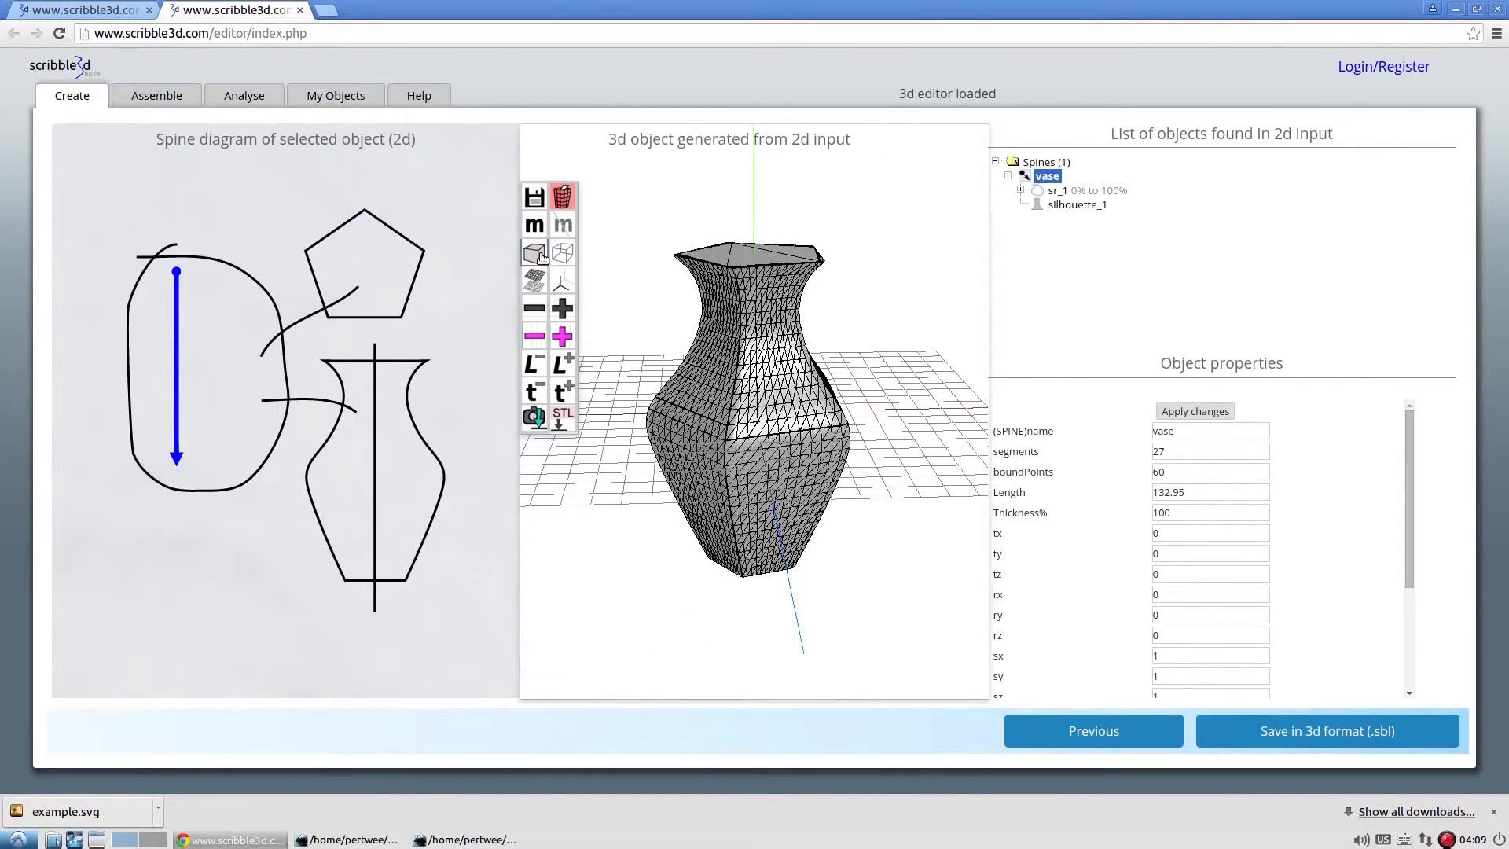
left_click(561, 255)
mouse_move(639, 248)
left_mouse_down()
mouse_move(673, 282)
mouse_move(675, 330)
left_mouse_up()
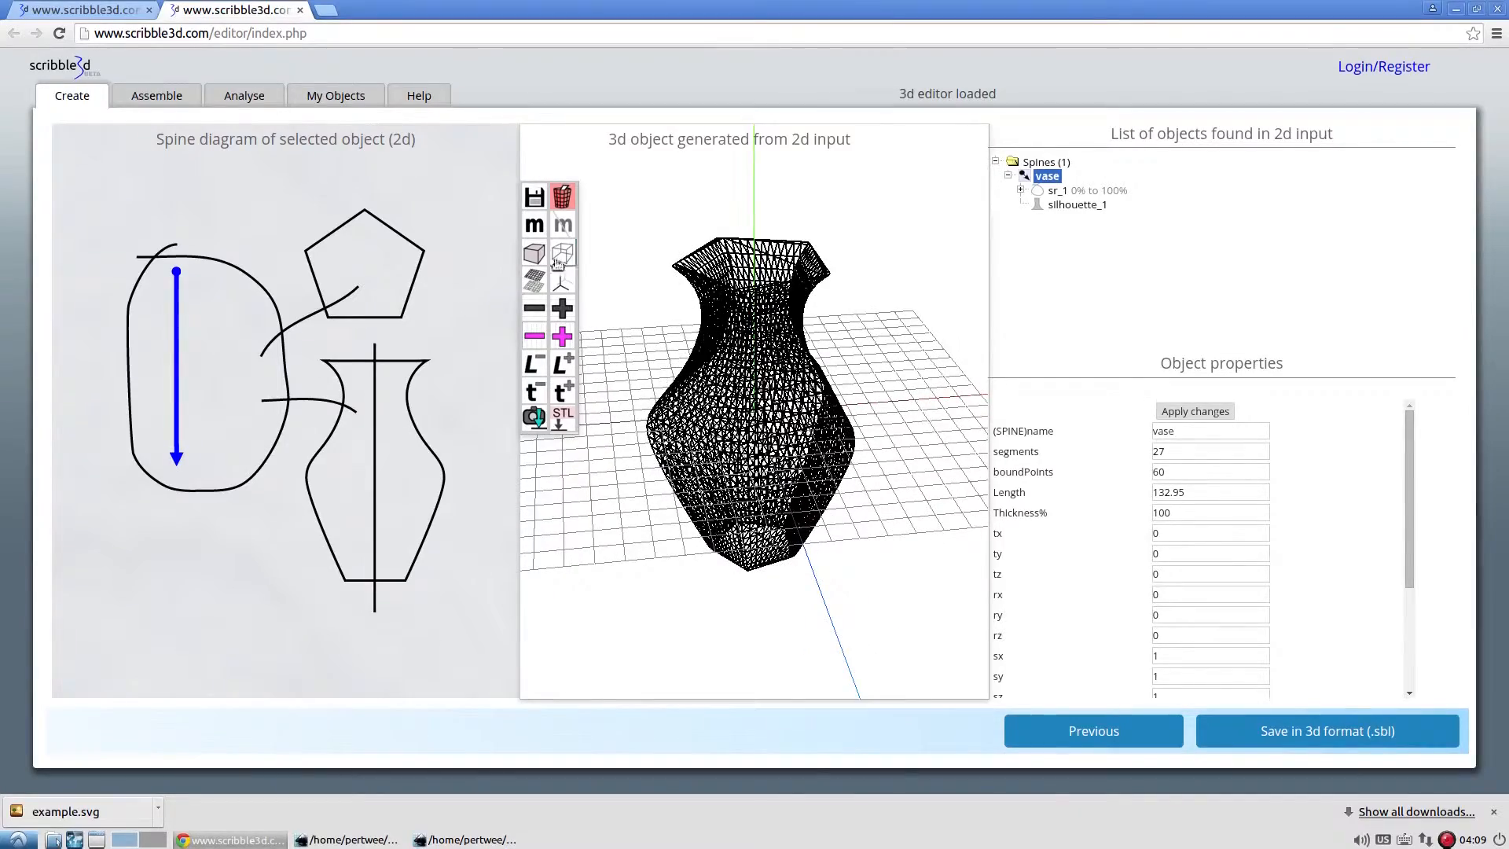
left_click(539, 255)
left_click_drag(898, 533, 846, 544)
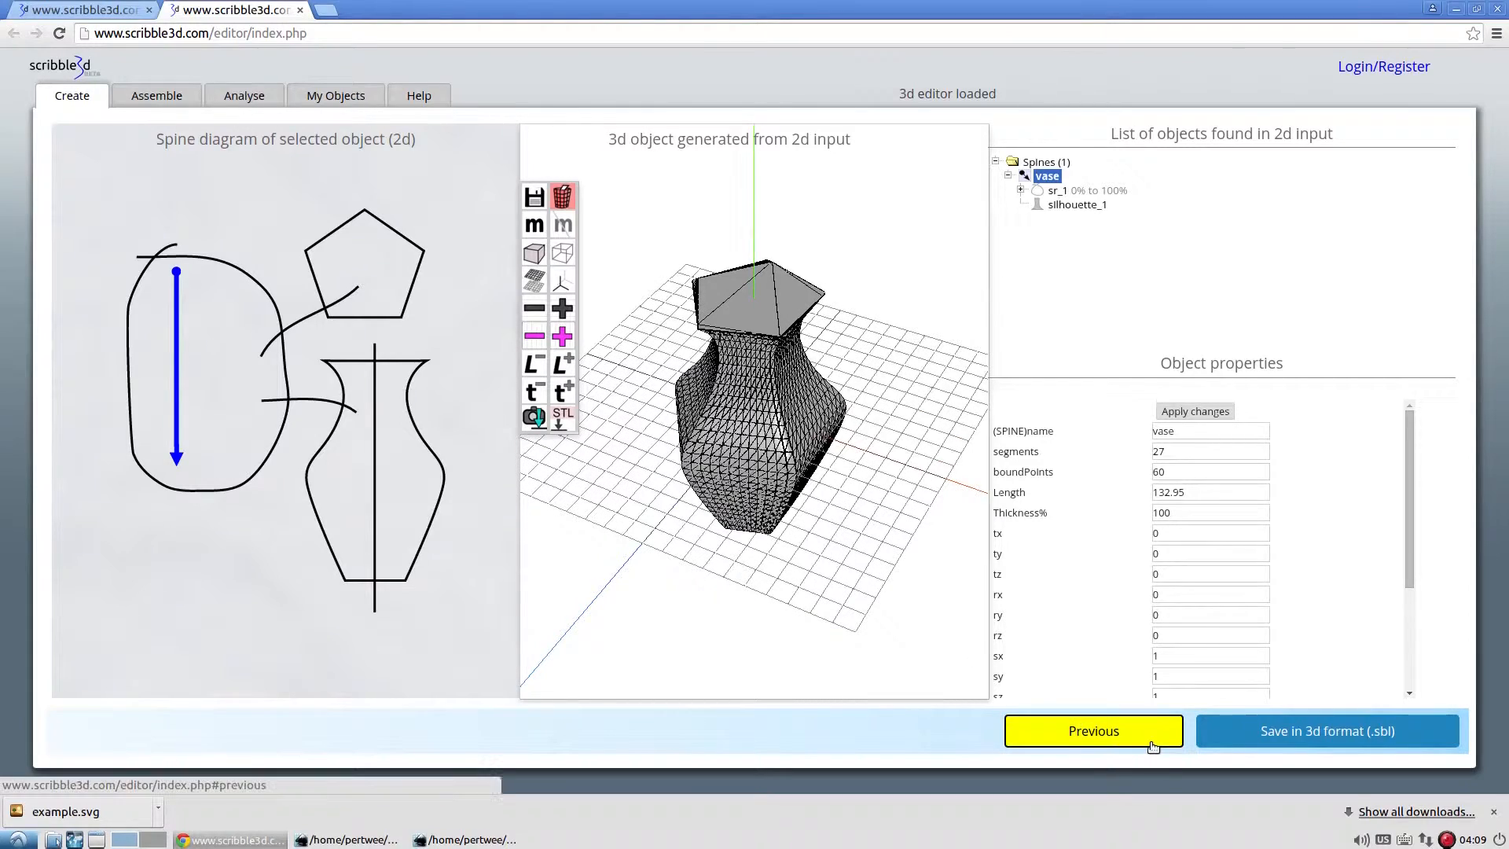
left_click_drag(861, 615, 903, 599)
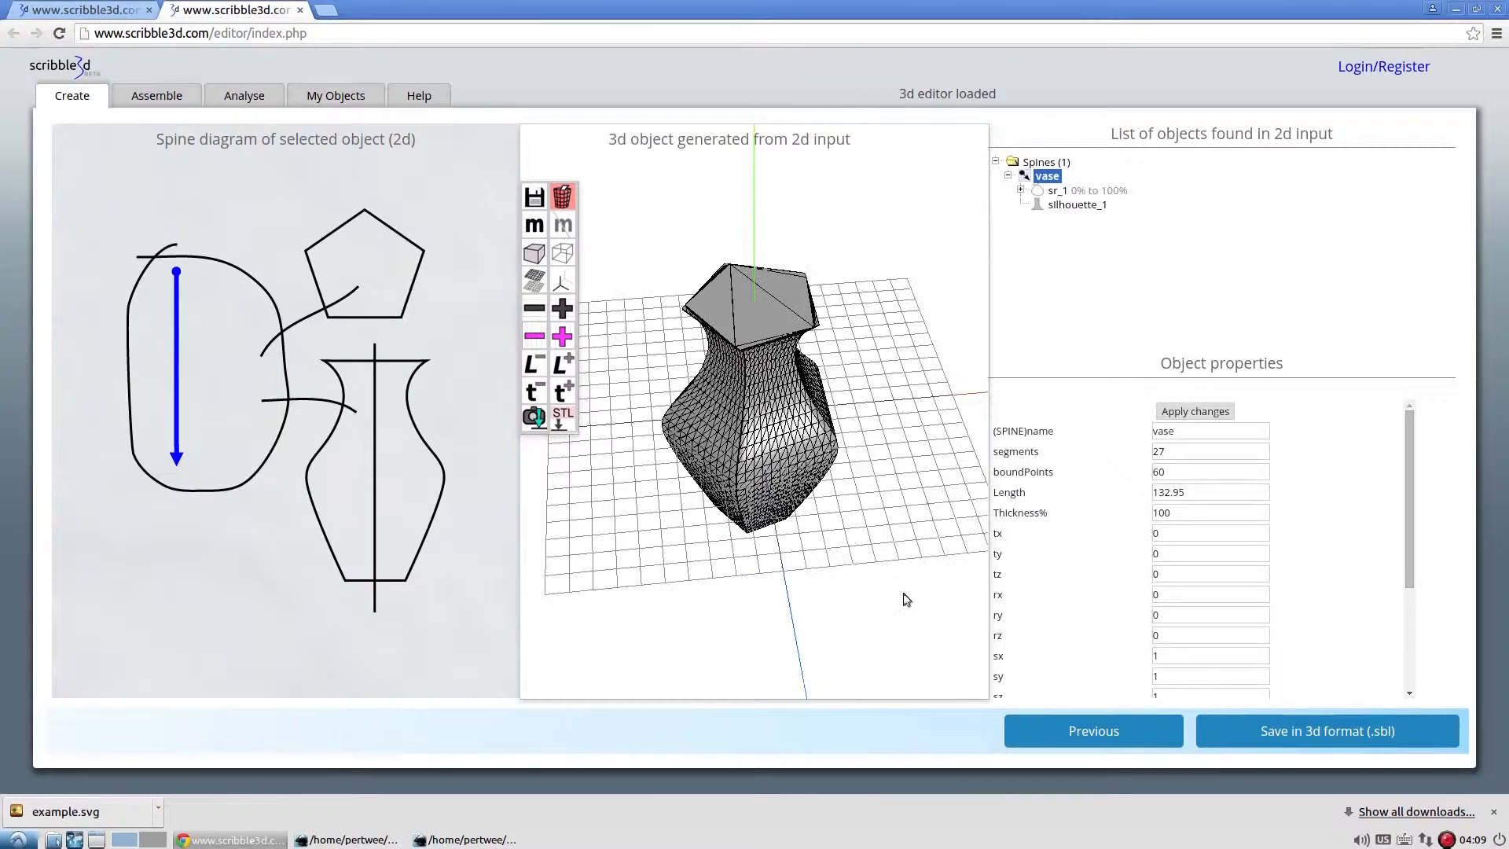
Go back to the 2D sketch, load the Banana example, generate its 3D object and view it at an angle
left_click(1076, 731)
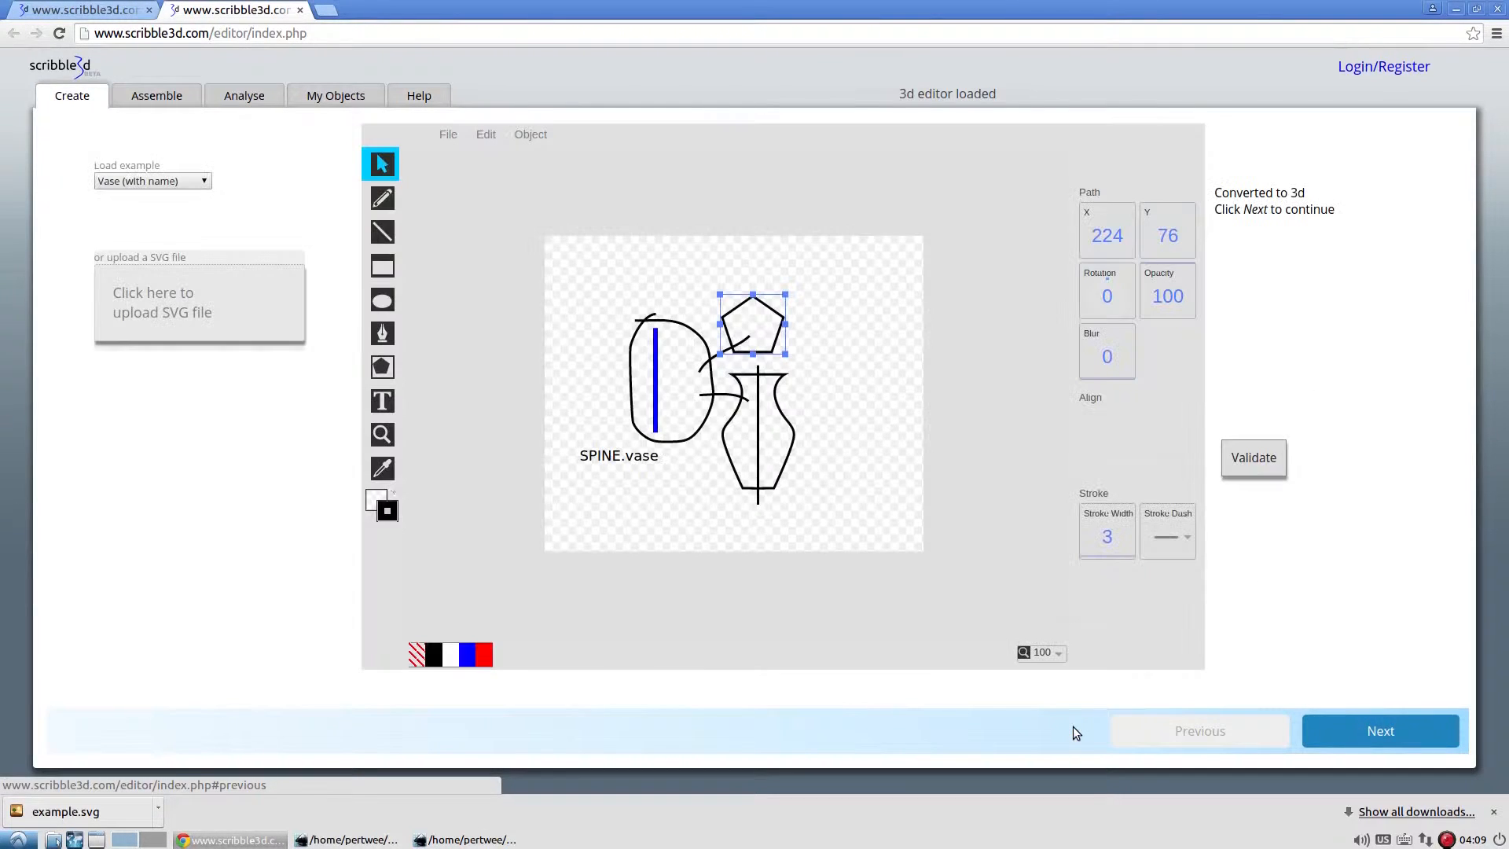
left_click(165, 180)
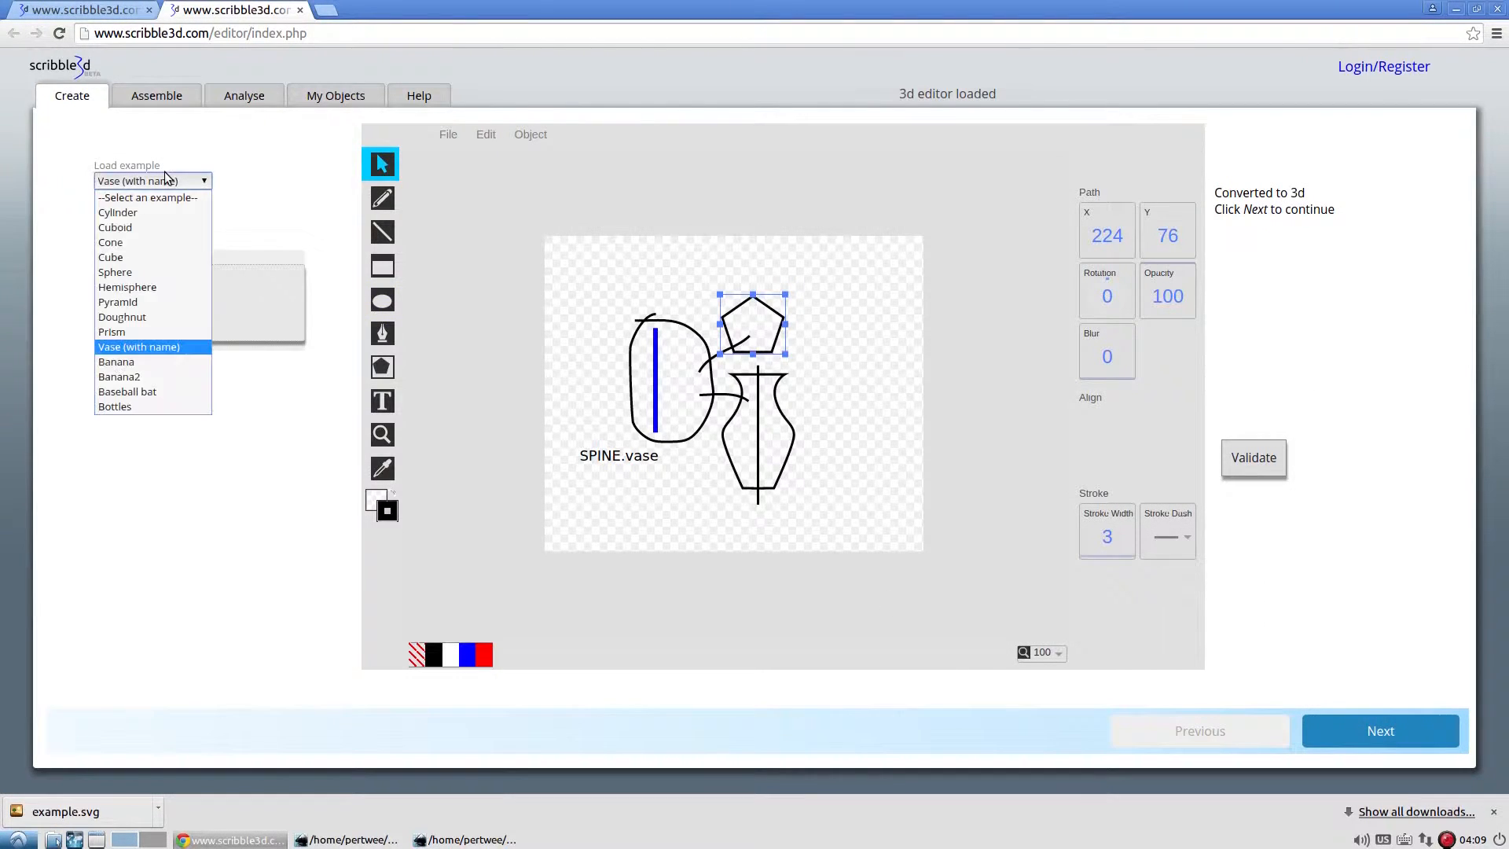
left_click(164, 365)
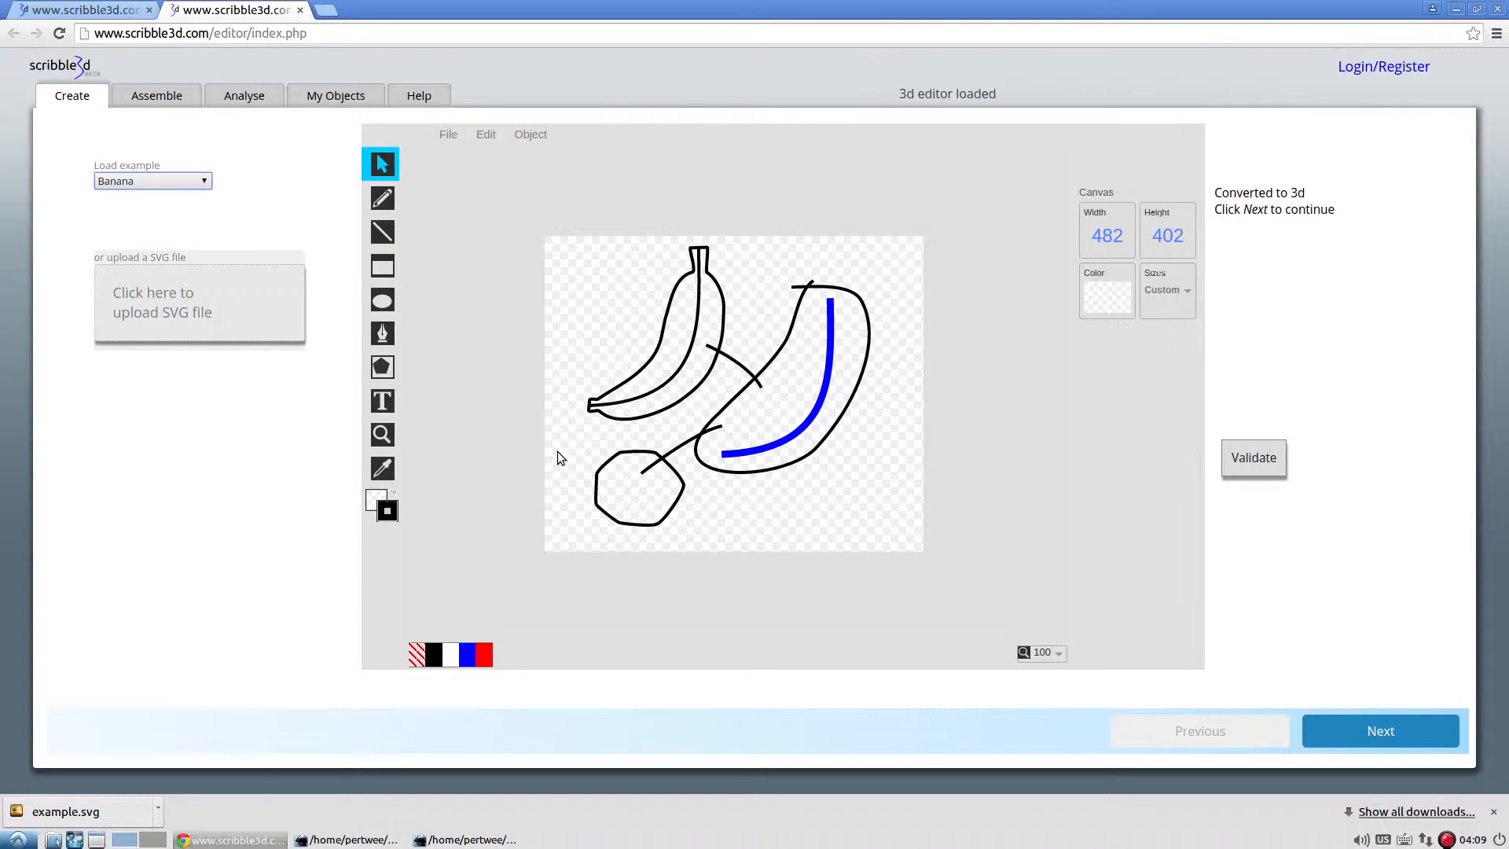
left_click(1357, 742)
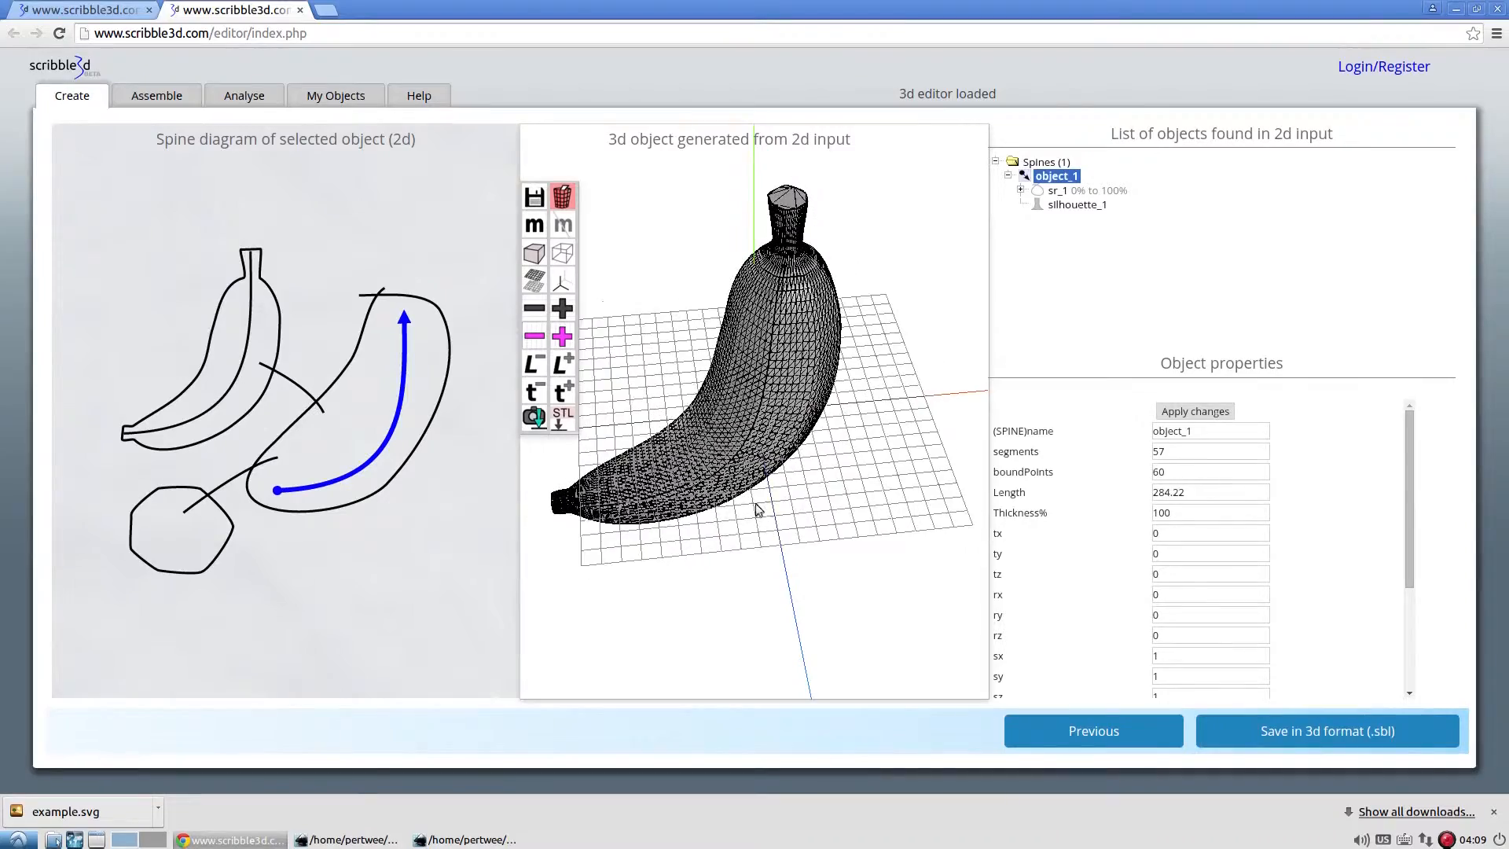
left_click_drag(757, 509, 932, 403)
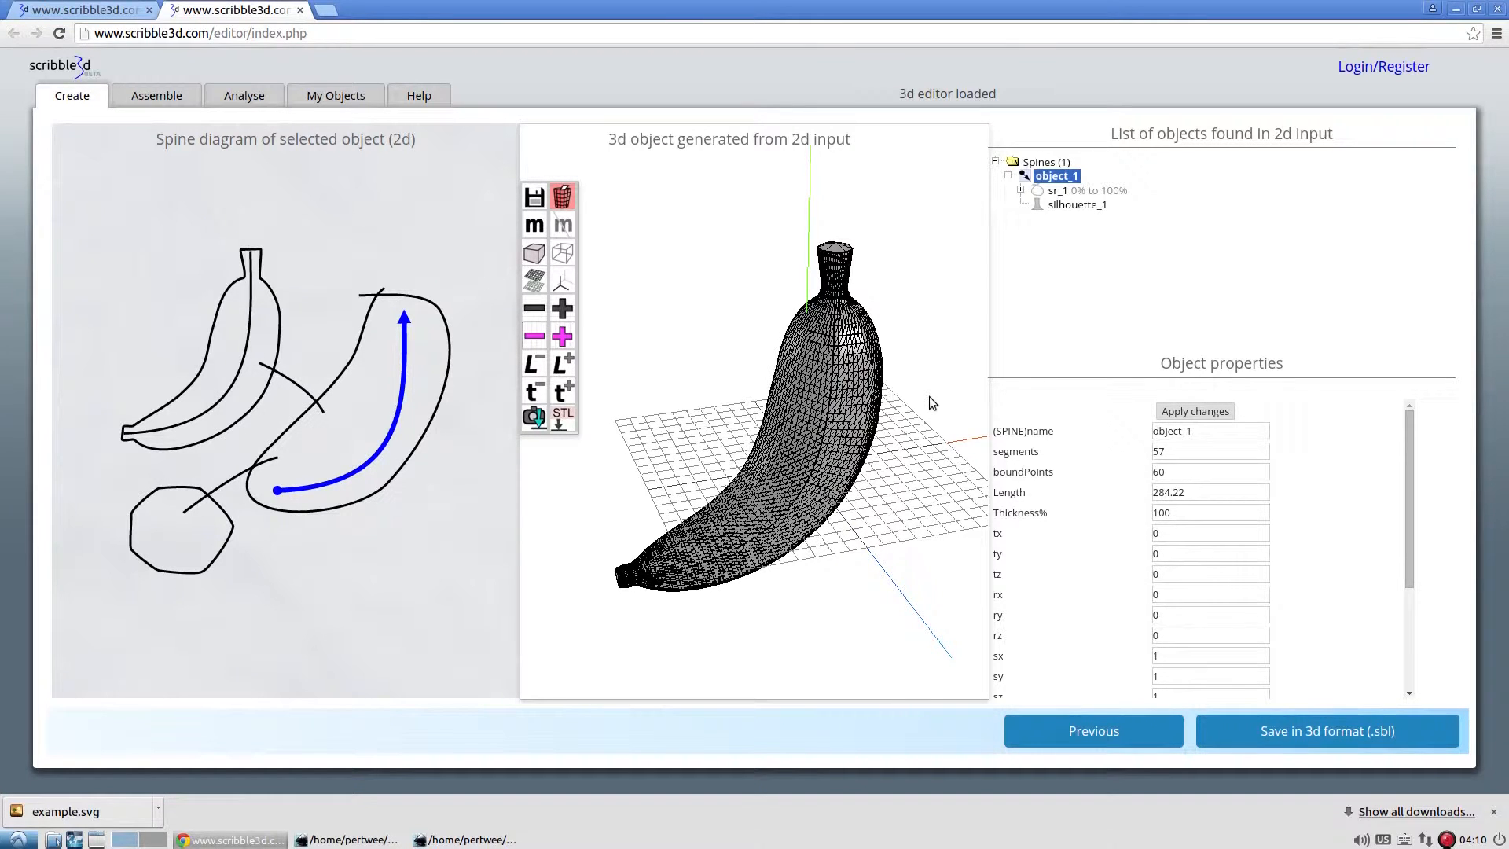
mouse_move(929, 396)
left_mouse_down()
mouse_move(943, 410)
mouse_move(943, 391)
left_mouse_up()
Return to the banana's 2D sketch and download it as an SVG file
left_click(1114, 731)
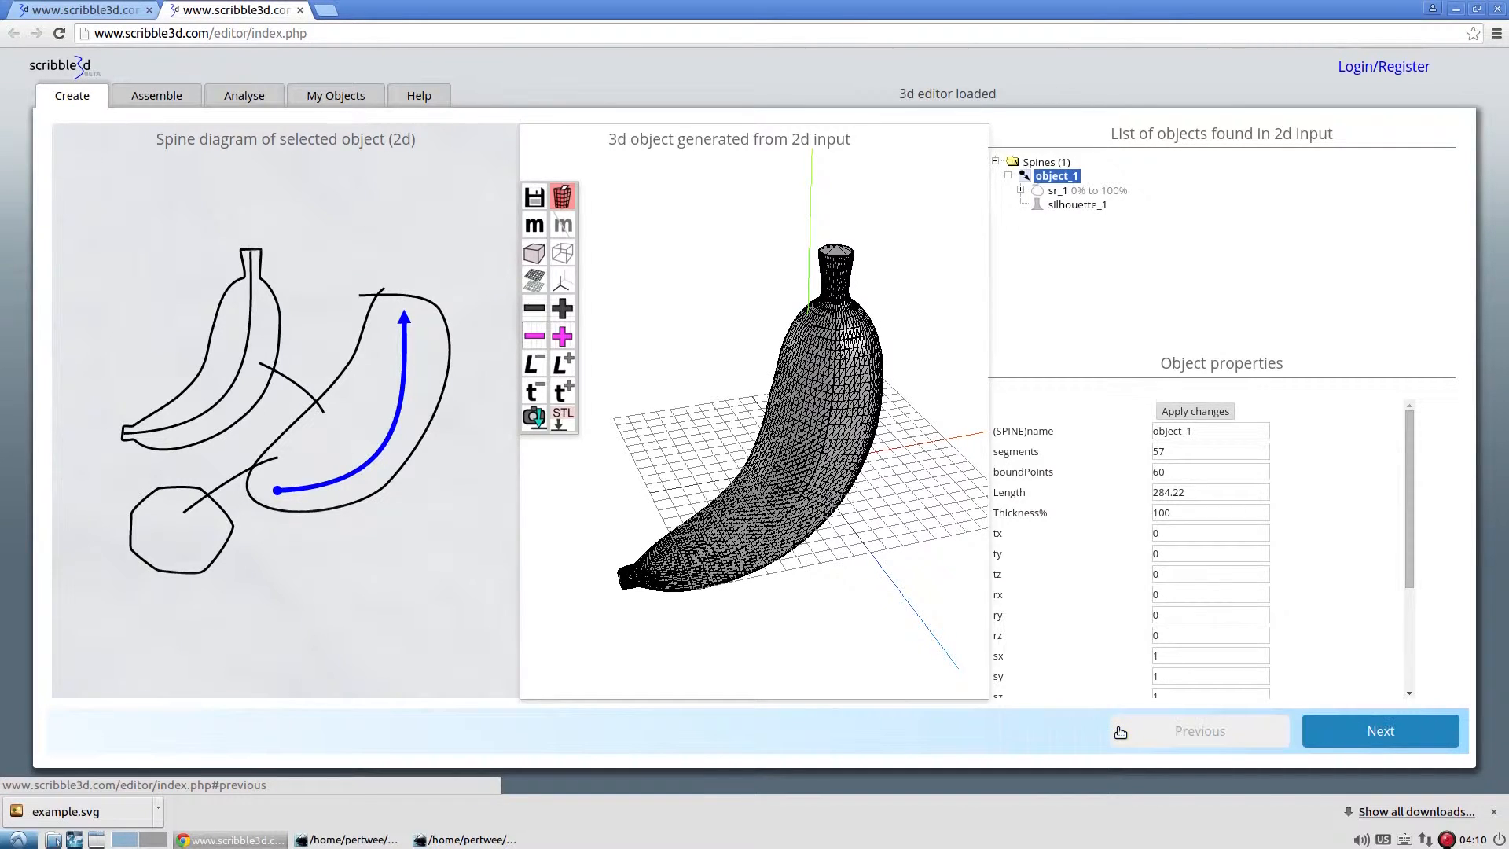
left_click(448, 134)
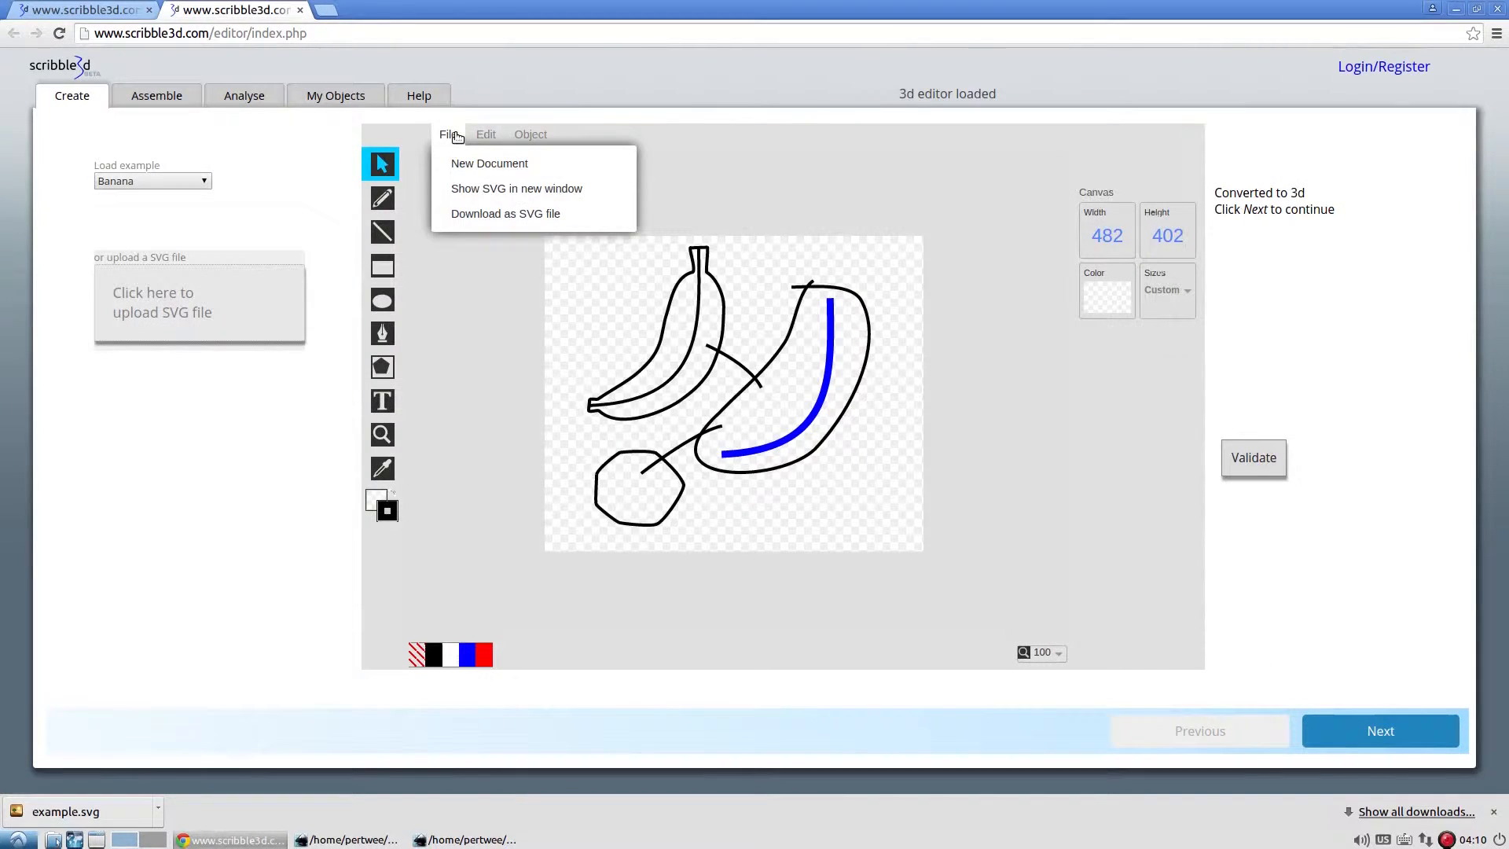
left_click(480, 214)
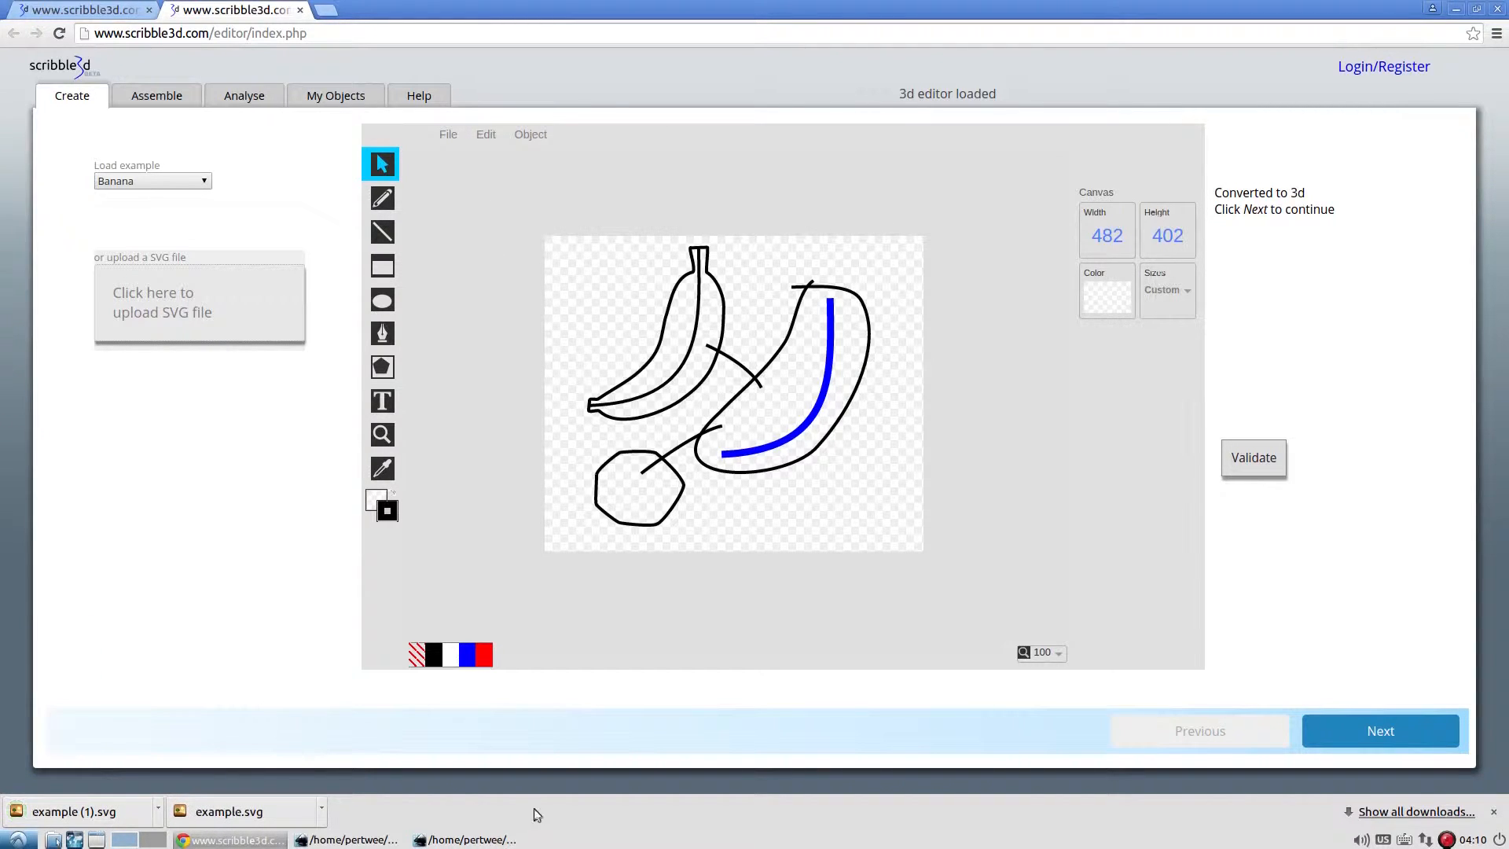
Switch to Inkscape and open example (1).svg from Downloads in a maximized window
left_click(494, 840)
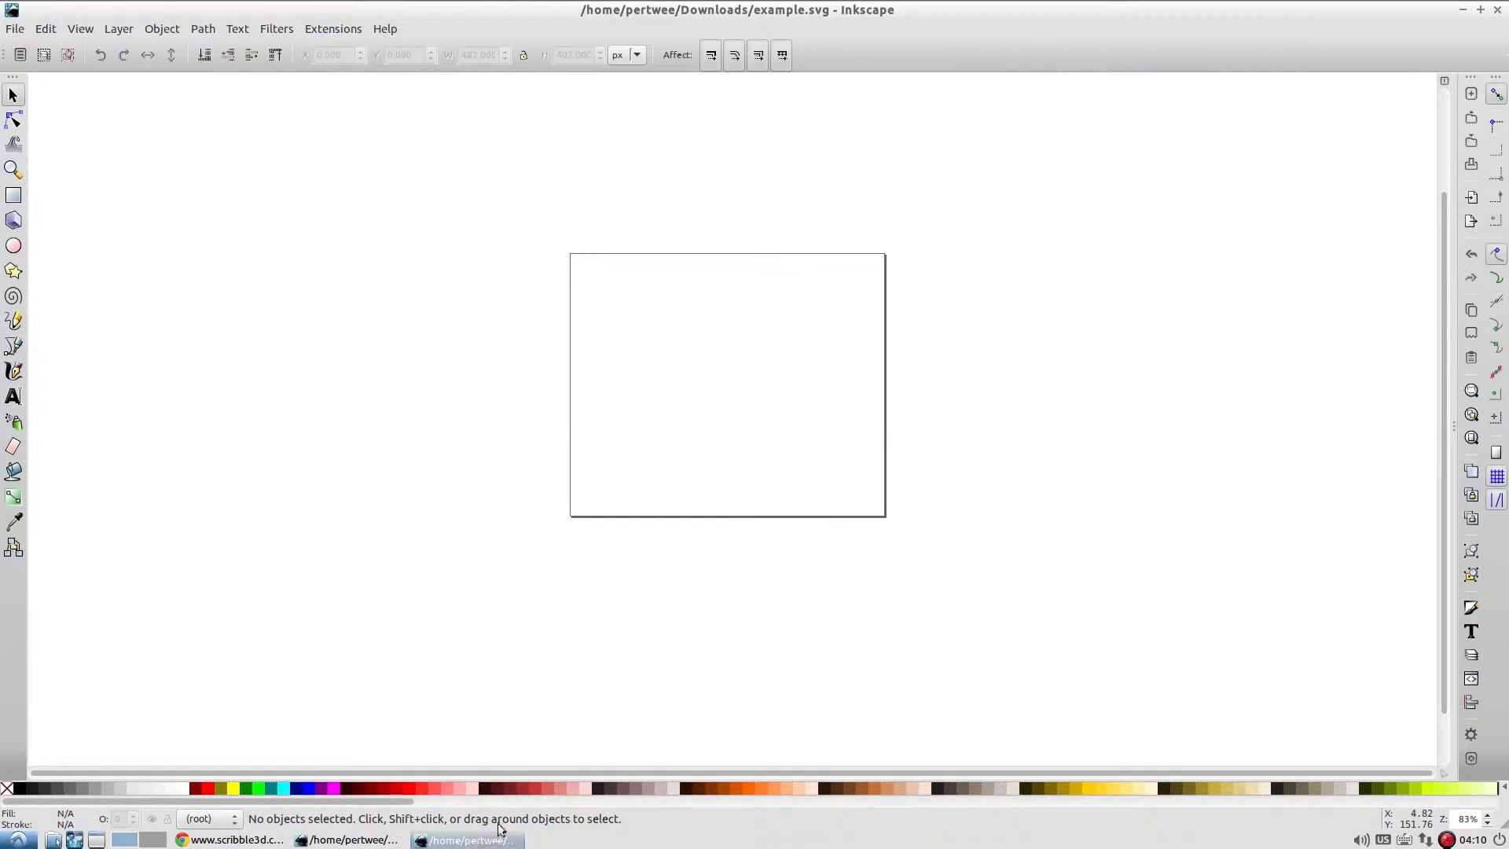
left_click(14, 28)
left_click(30, 69)
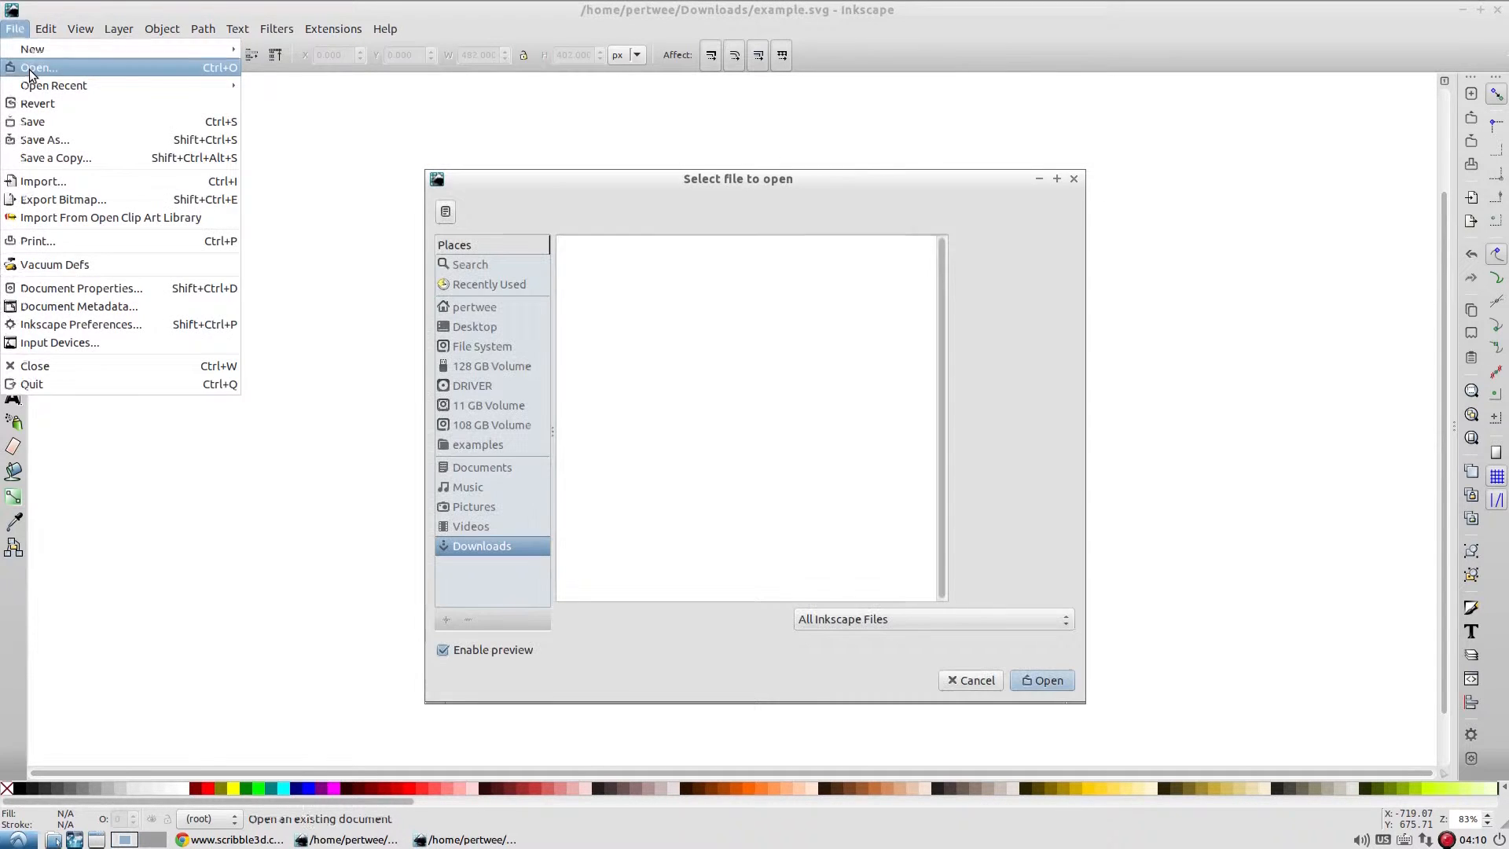
double_click(639, 282)
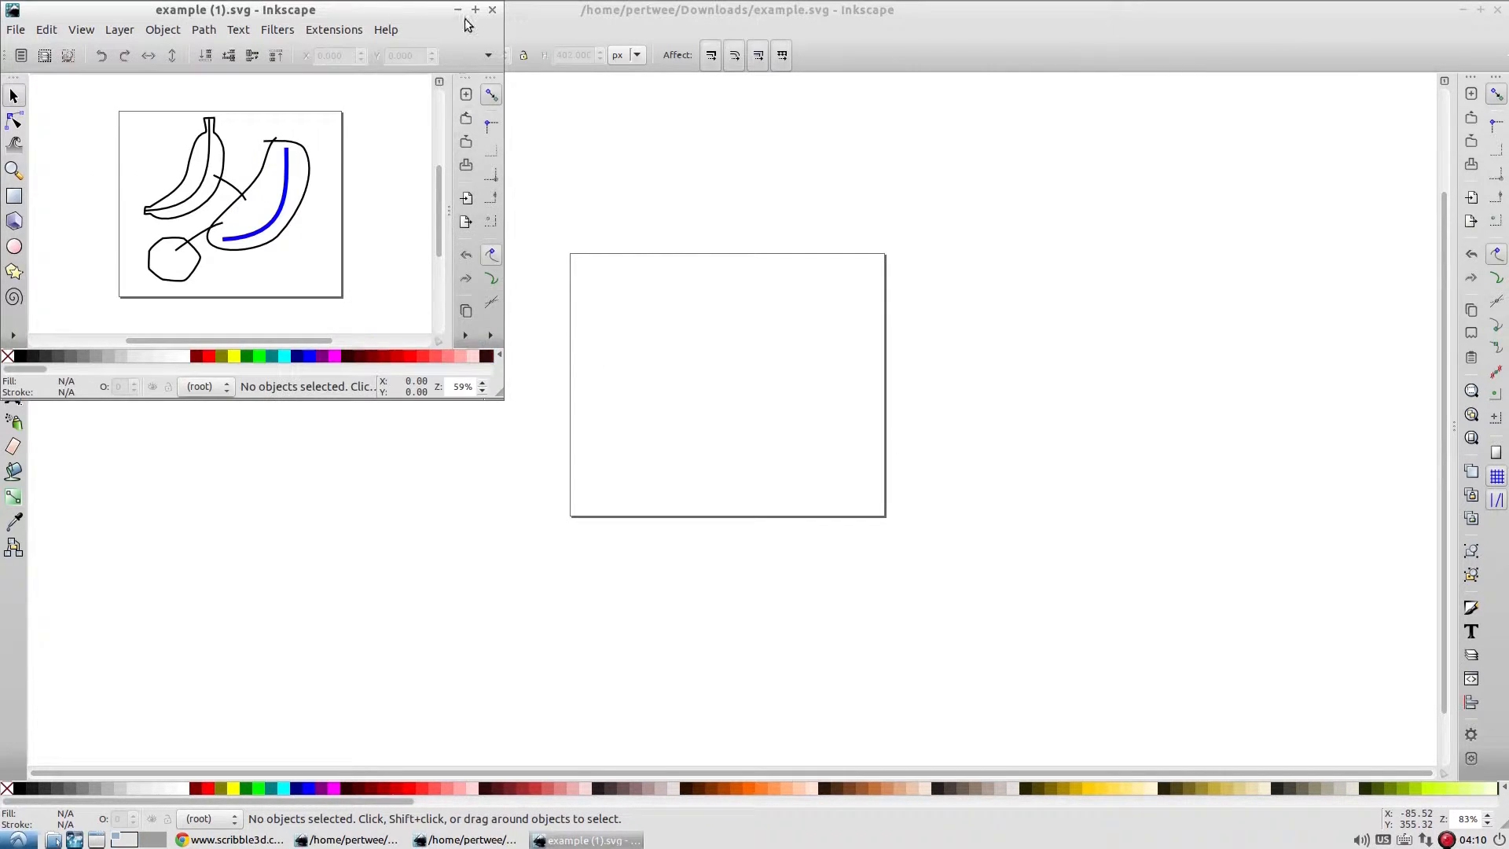
left_click(475, 9)
scroll(778, 436, "up", 2, "ctrl")
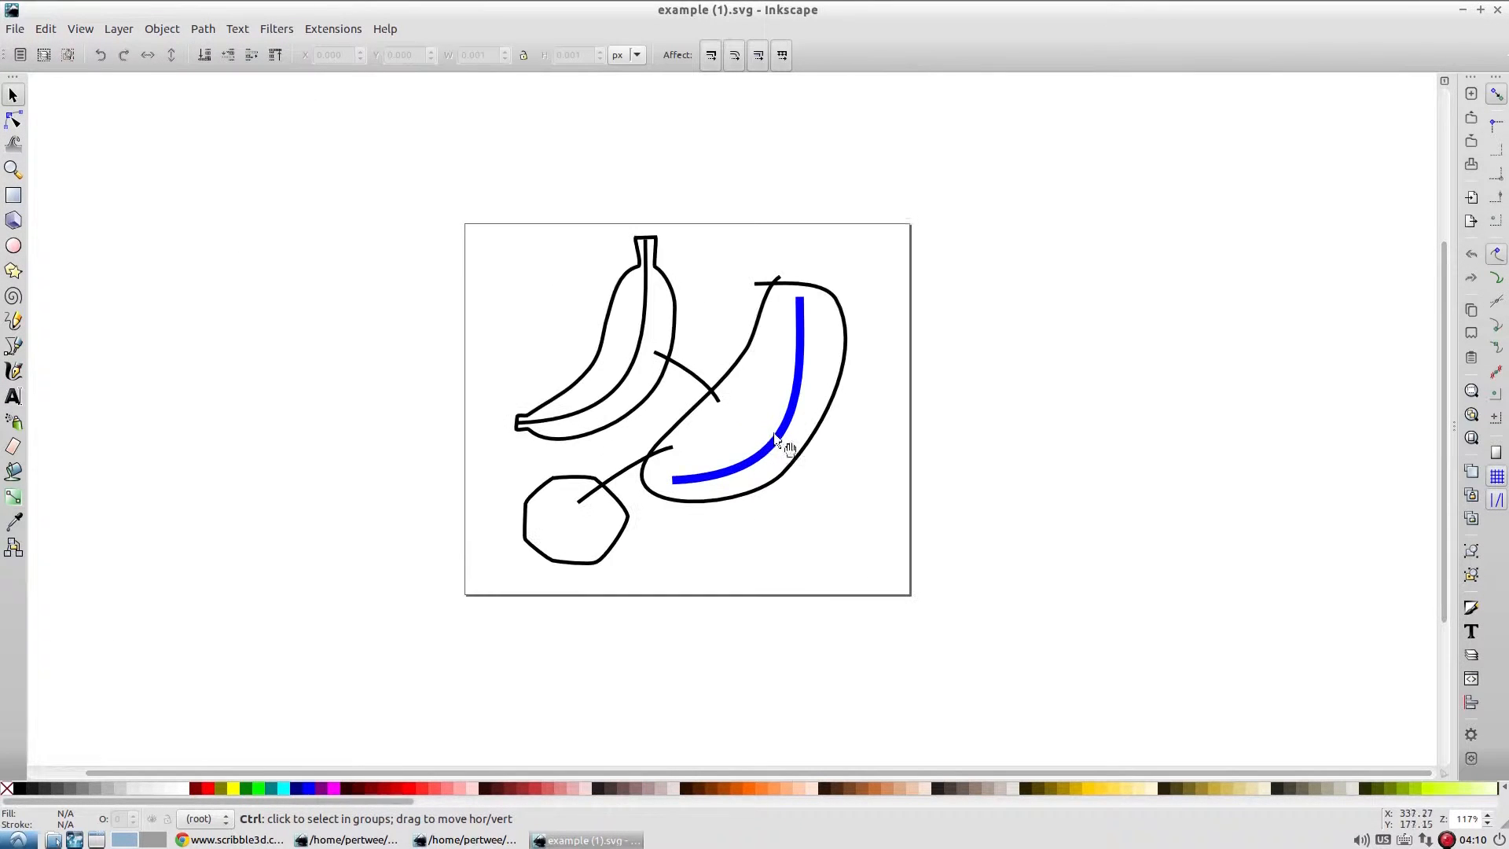
scroll(776, 434, "up", 1, "ctrl")
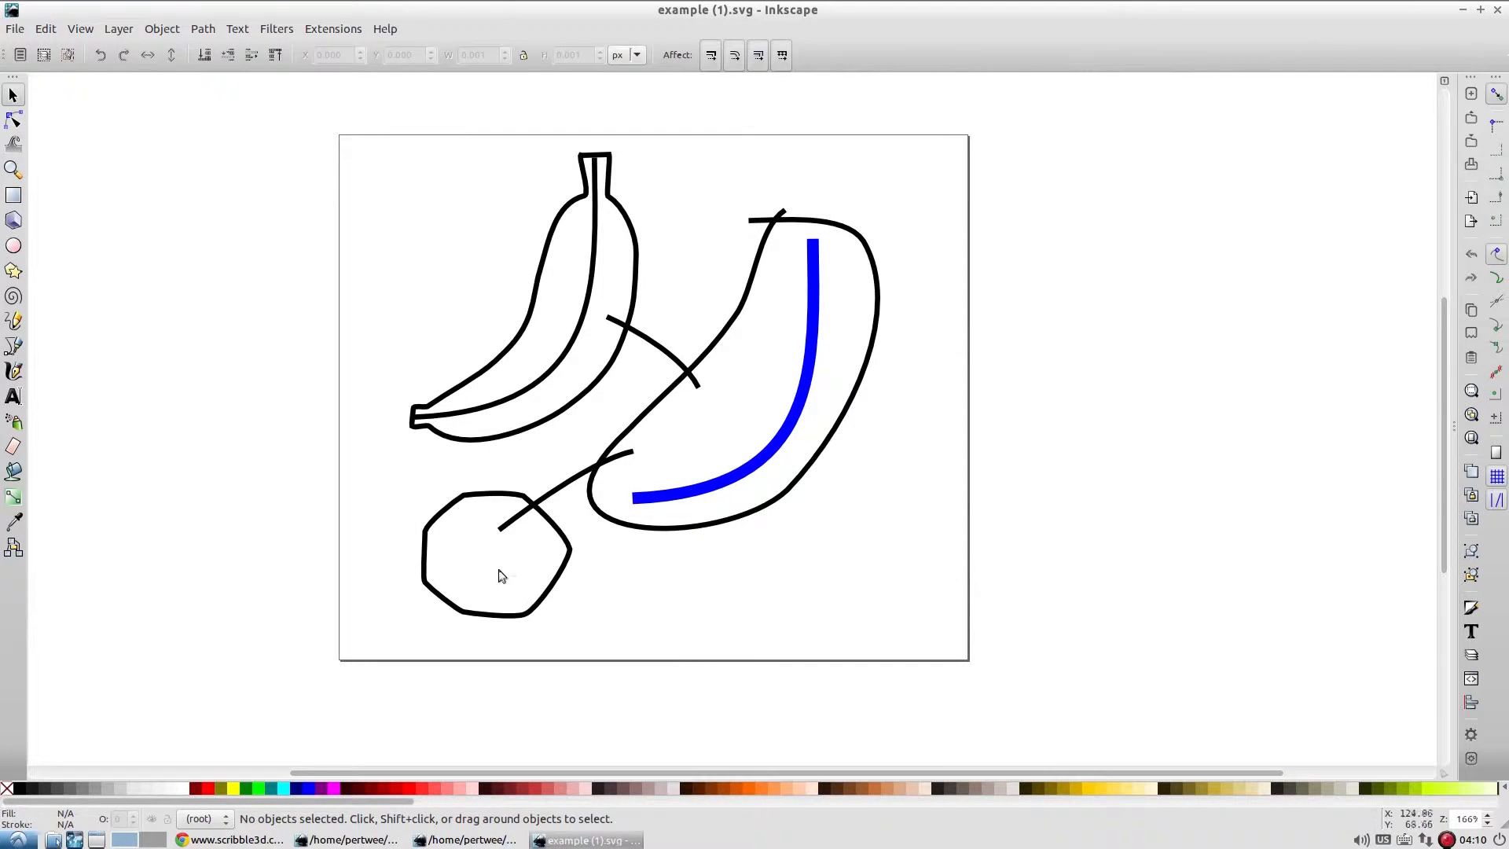
Ungroup the banana drawing into separate paths and clear the selection
left_click(566, 539)
key("ctrl+shift+g")
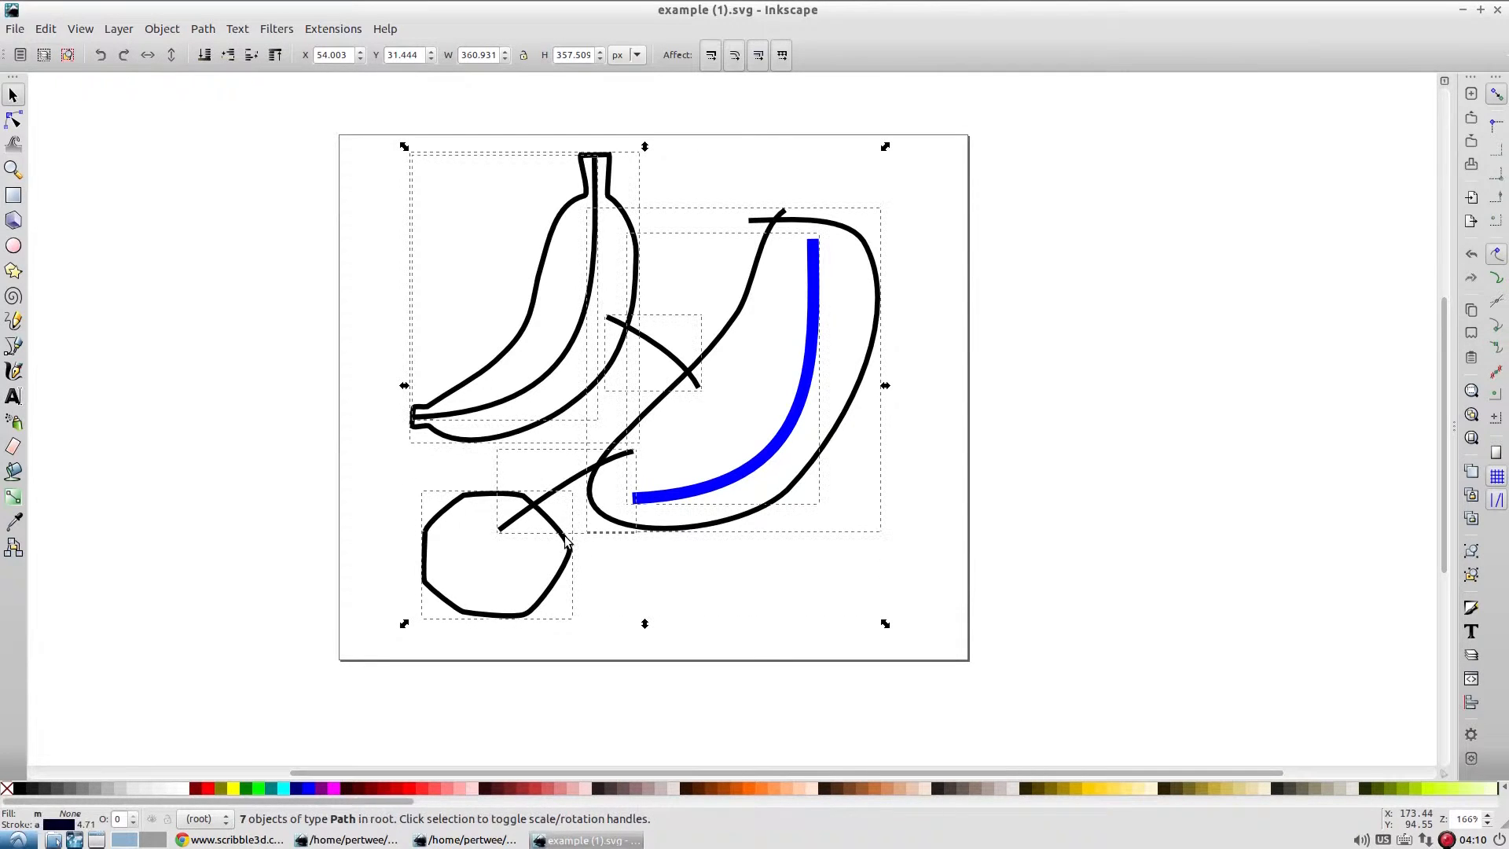
left_click(588, 612)
Duplicate the polygonal cross-section outline and place the copy over the lower end of the blue spine, at about X 182, Y 64 px
left_click(550, 591)
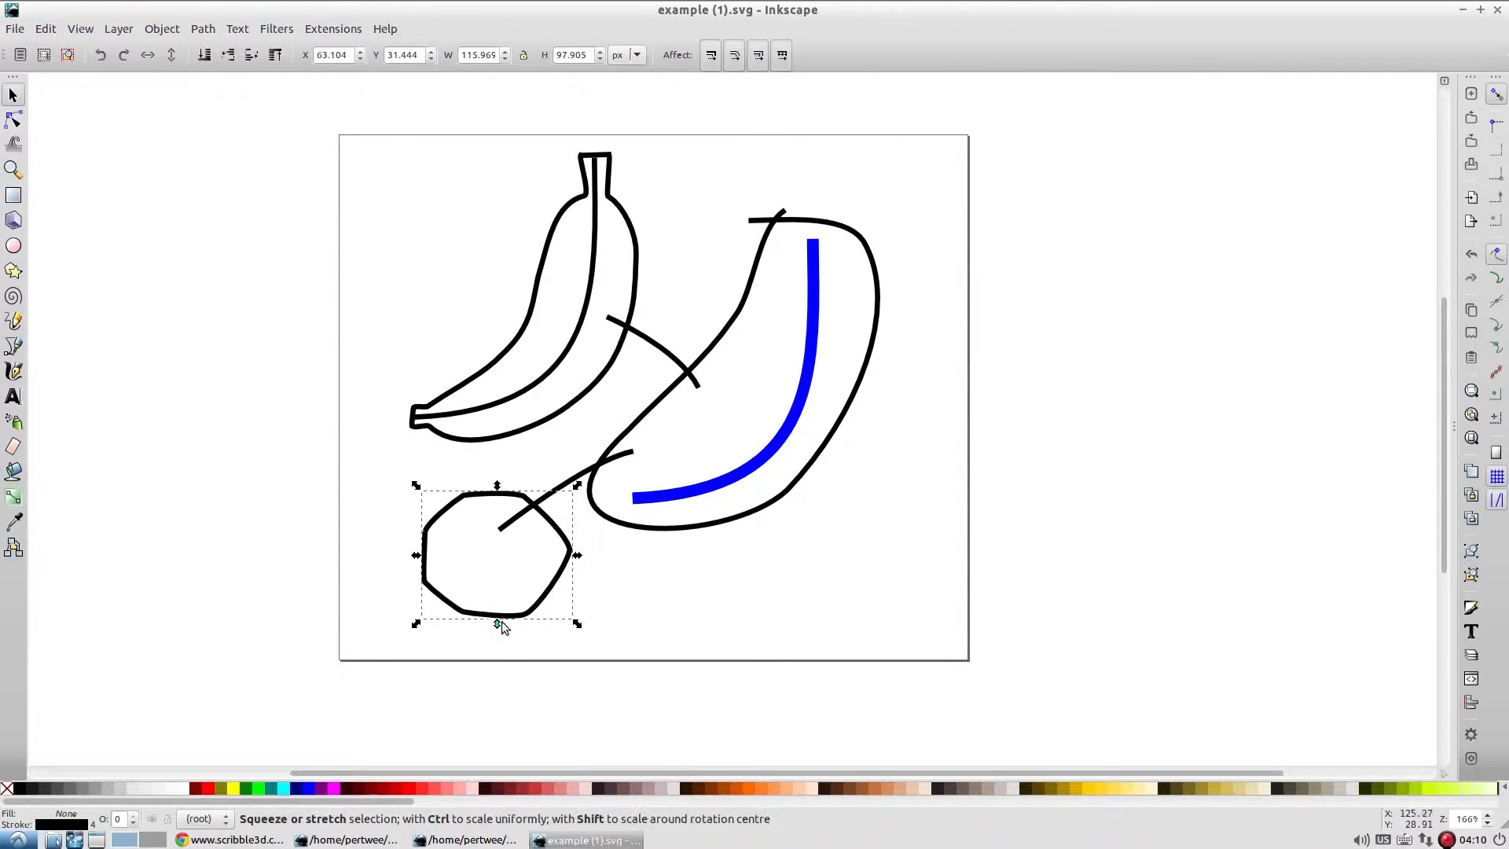
key("ctrl+d")
left_click_drag(562, 540, 716, 495)
left_click(700, 478)
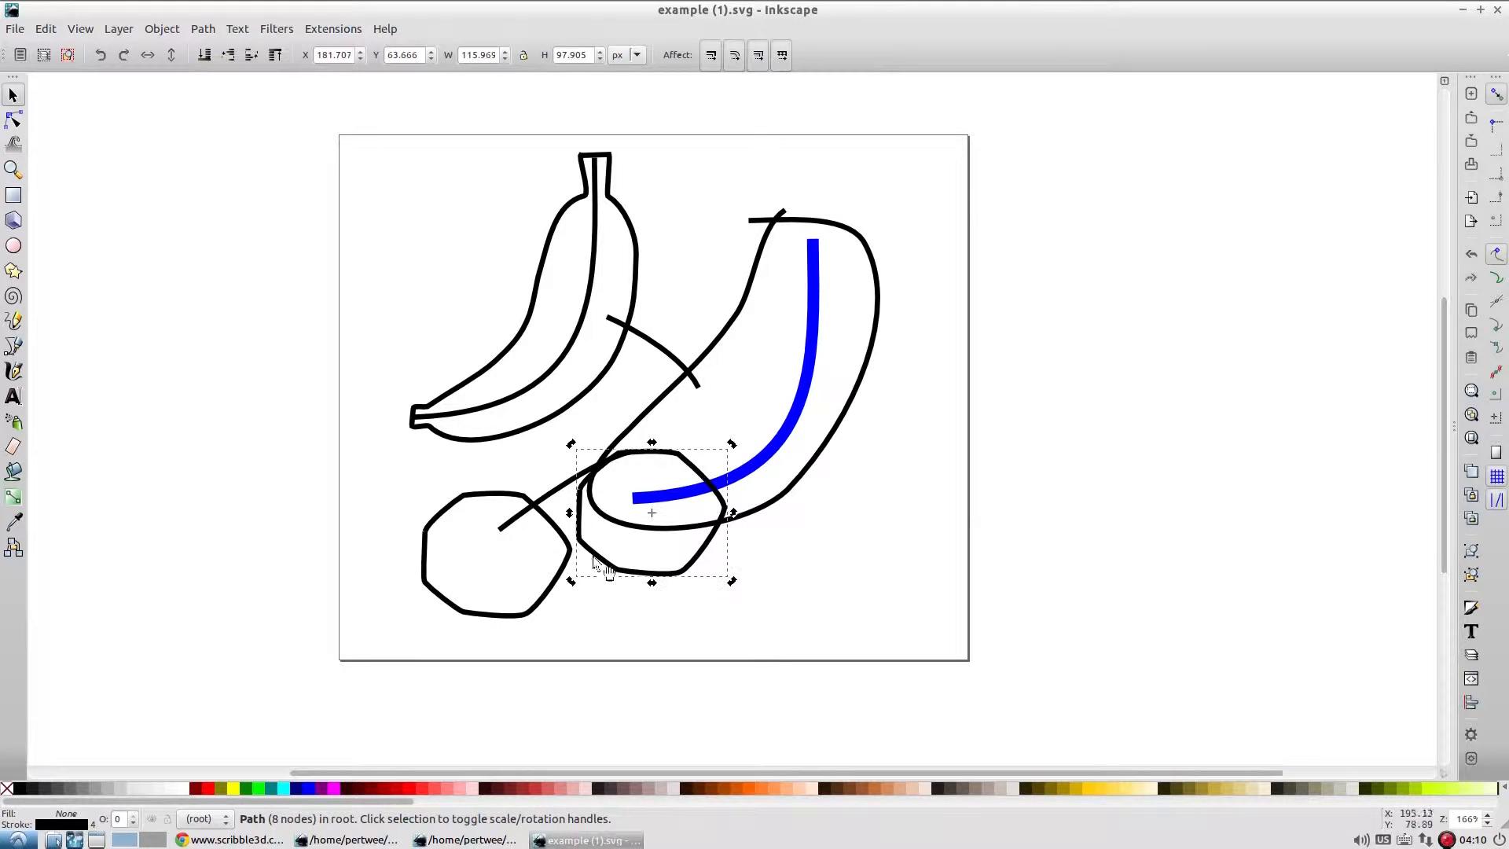
Flatten the duplicated outline to about 21 px high, rotate it to stand across the blue spine's lower end, and copy it
left_click(628, 571)
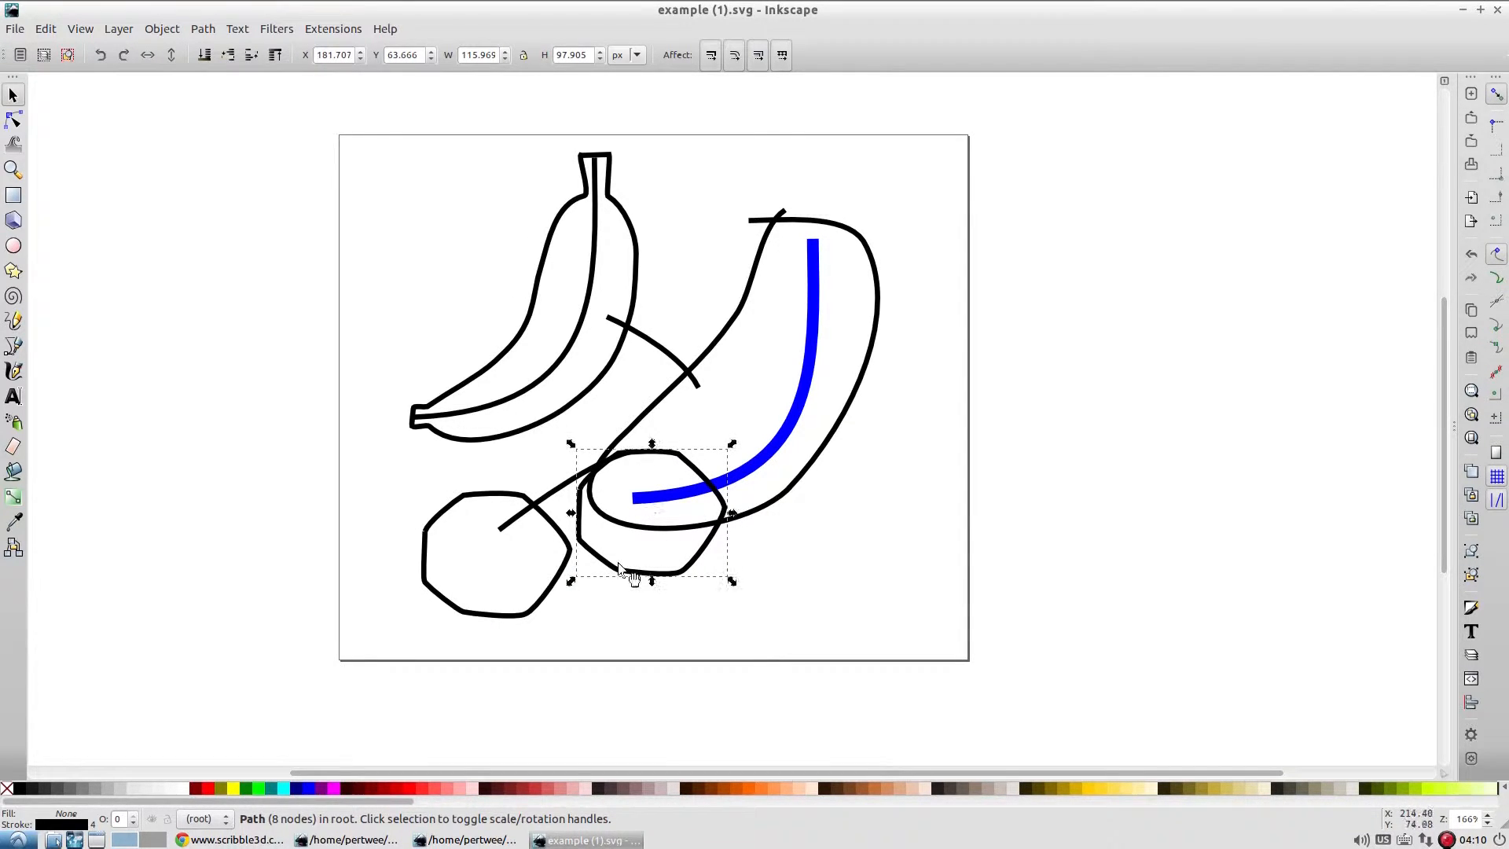
left_click_drag(572, 582, 574, 480)
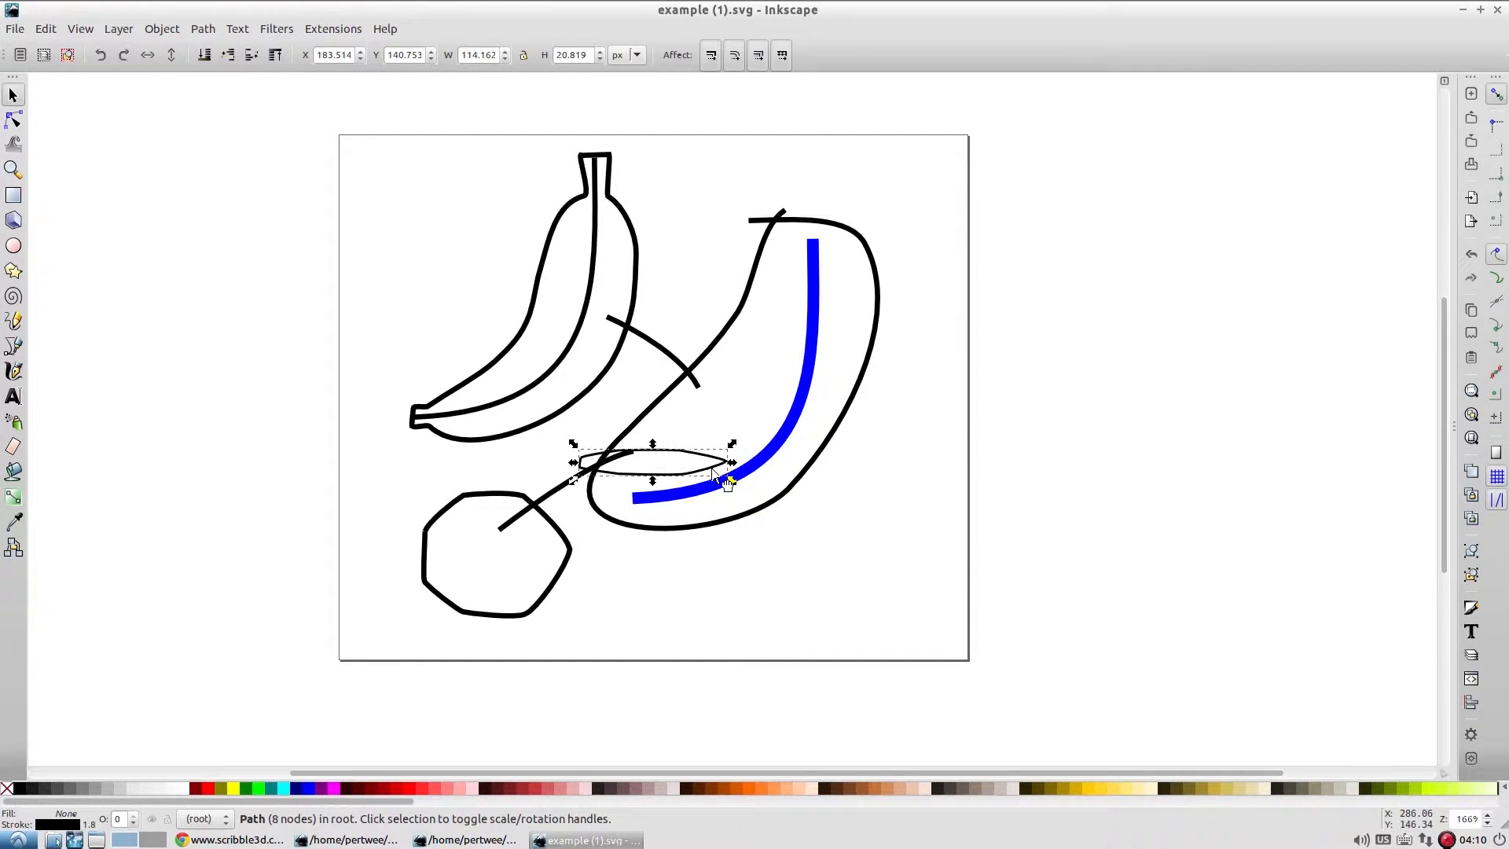
left_click(712, 468)
mouse_move(732, 444)
left_mouse_down()
mouse_move(701, 503)
mouse_move(655, 506)
left_mouse_up()
key("ctrl+c")
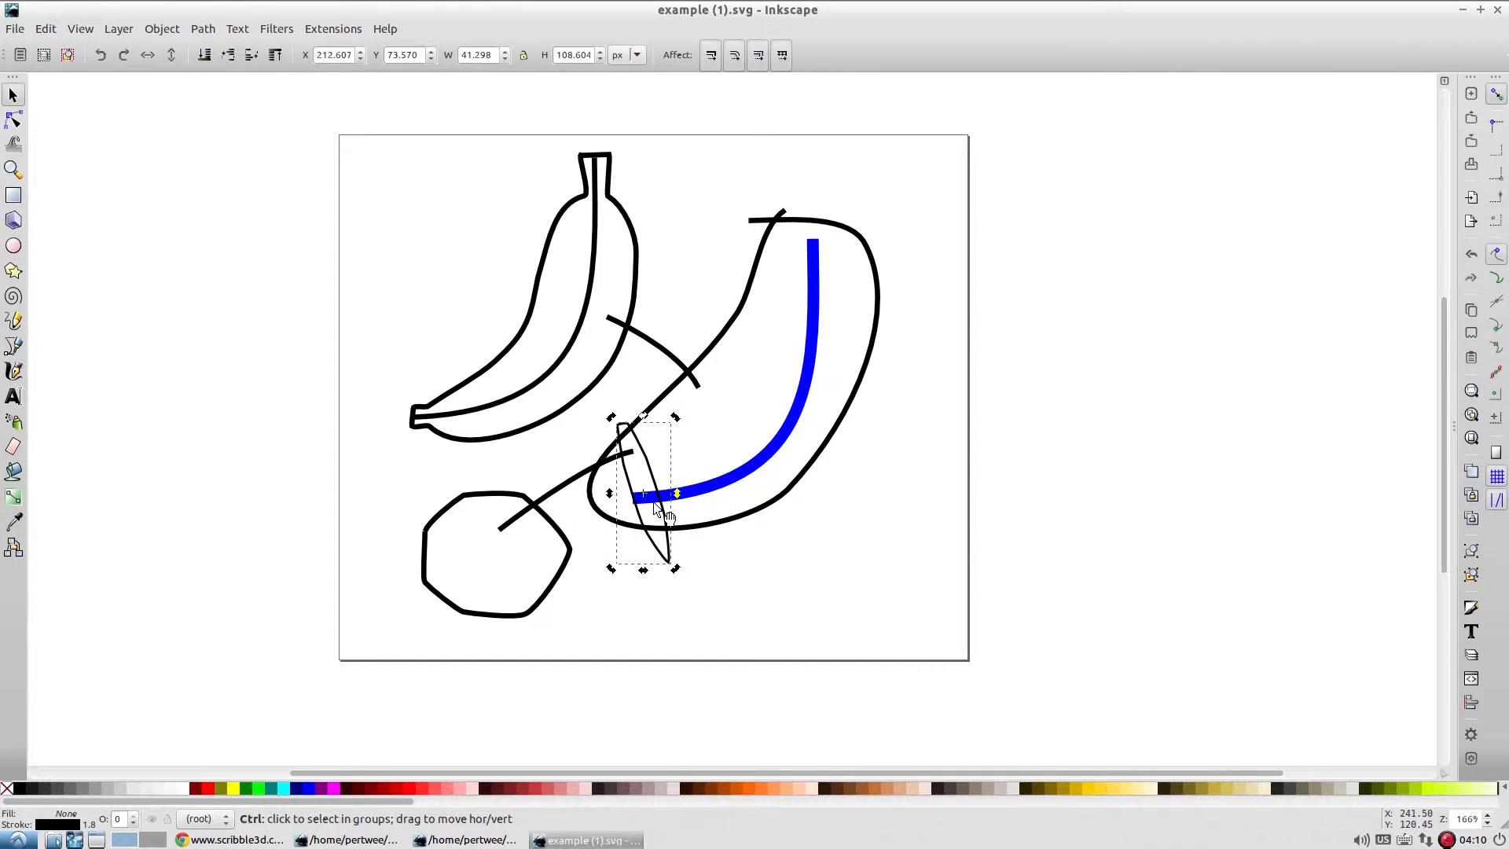
Paste four copies of the flattened cross-section outline, spacing them along the blue spine up to its upper end
key("ctrl+v")
key("ctrl+v")
key("ctrl+v")
key("ctrl+v")
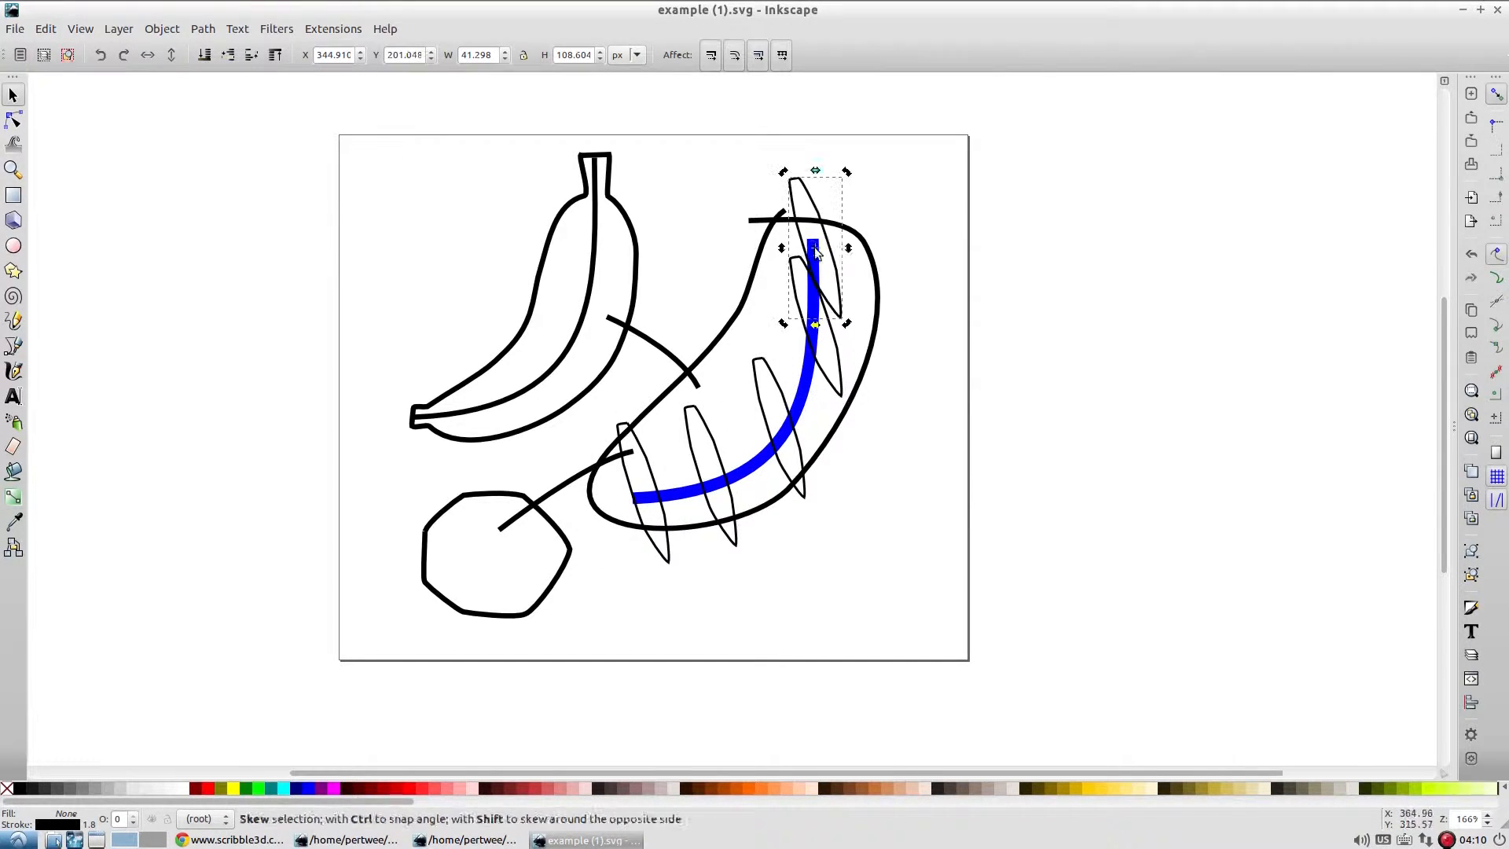
Rotate the two uppermost cross-section copies so they stand across the blue spine, the top one roughly horizontal
left_click(851, 172)
left_click(812, 197)
left_click(813, 195)
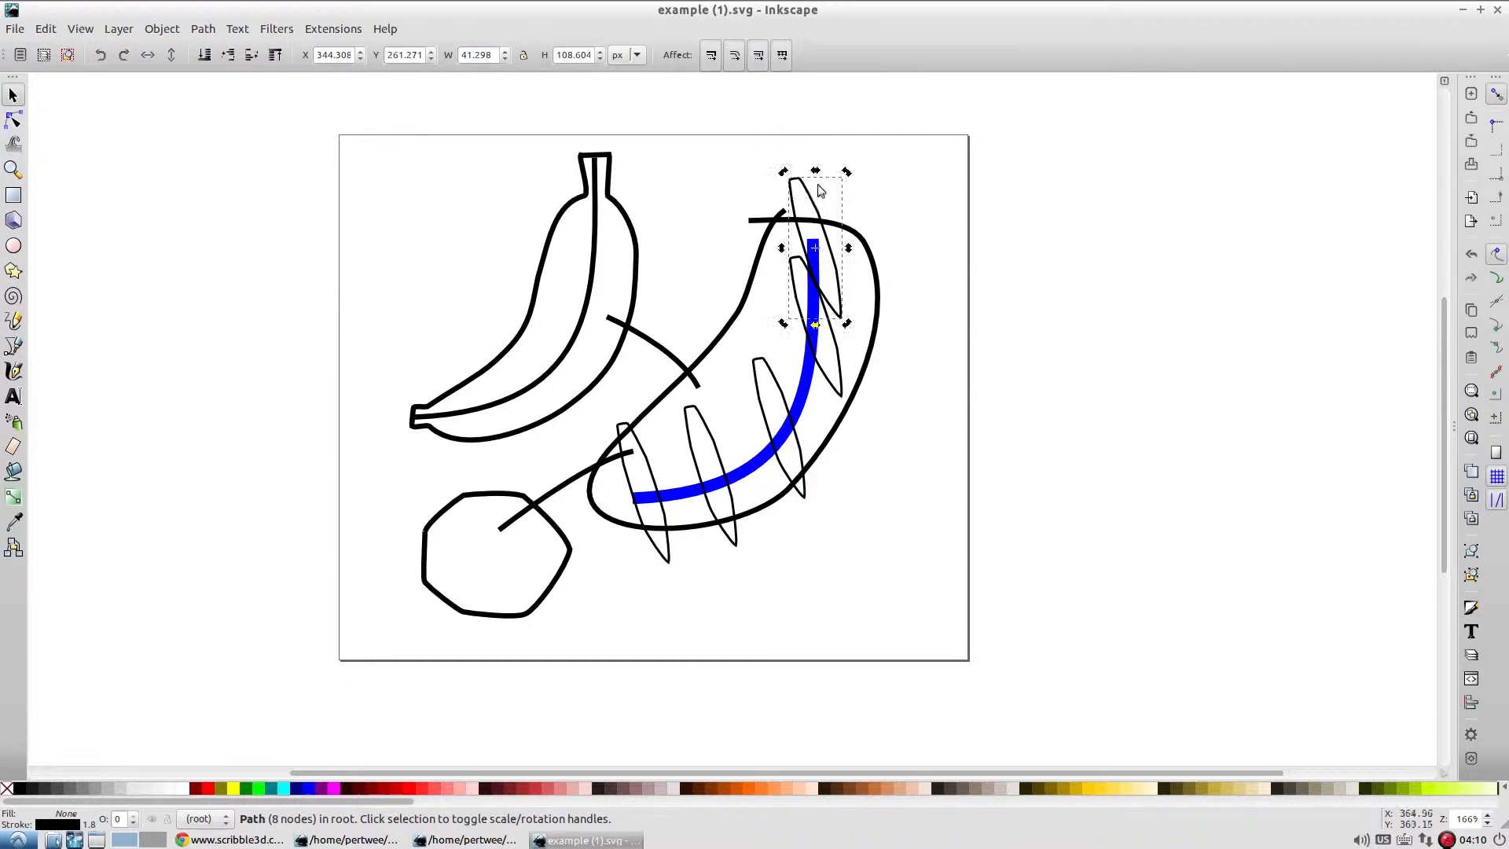
left_click_drag(848, 172, 775, 210)
left_click(822, 302)
left_click(821, 302)
left_click_drag(847, 250, 784, 253)
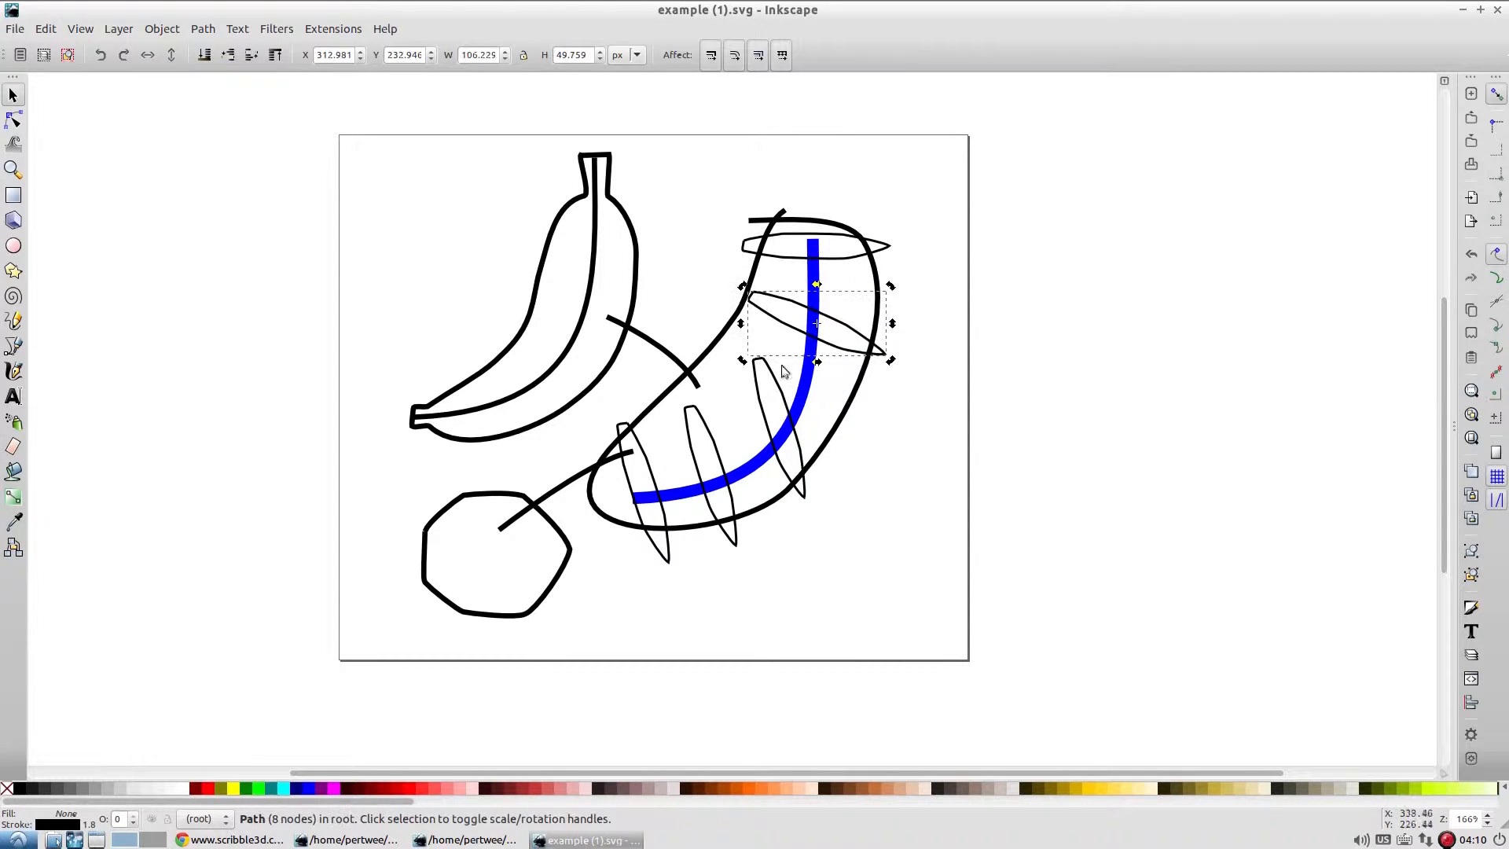
Rotate the middle cross-section to stand across the blue spine and shift the second-lowest one slightly upward
left_click(772, 373)
left_click(772, 373)
left_click_drag(811, 351, 756, 374)
left_click_drag(709, 440, 707, 428)
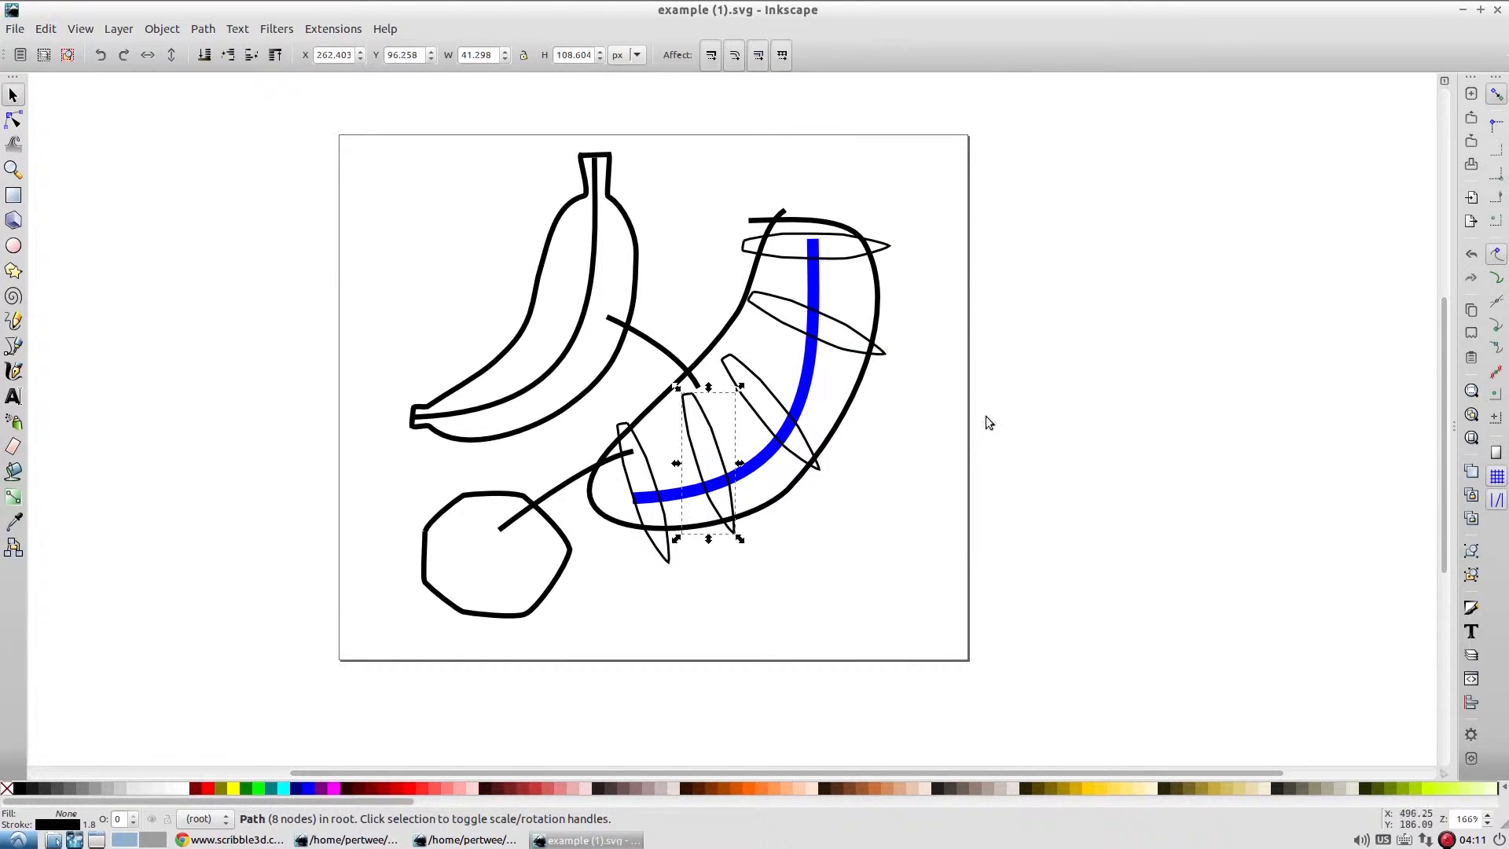
left_click(982, 415)
Move the banana silhouette onto the blue spine and delete the enclosing outline, both connector lines and the leftover black centre line
mouse_move(635, 267)
left_mouse_down()
mouse_move(829, 363)
mouse_move(851, 336)
left_mouse_up()
left_click(871, 306)
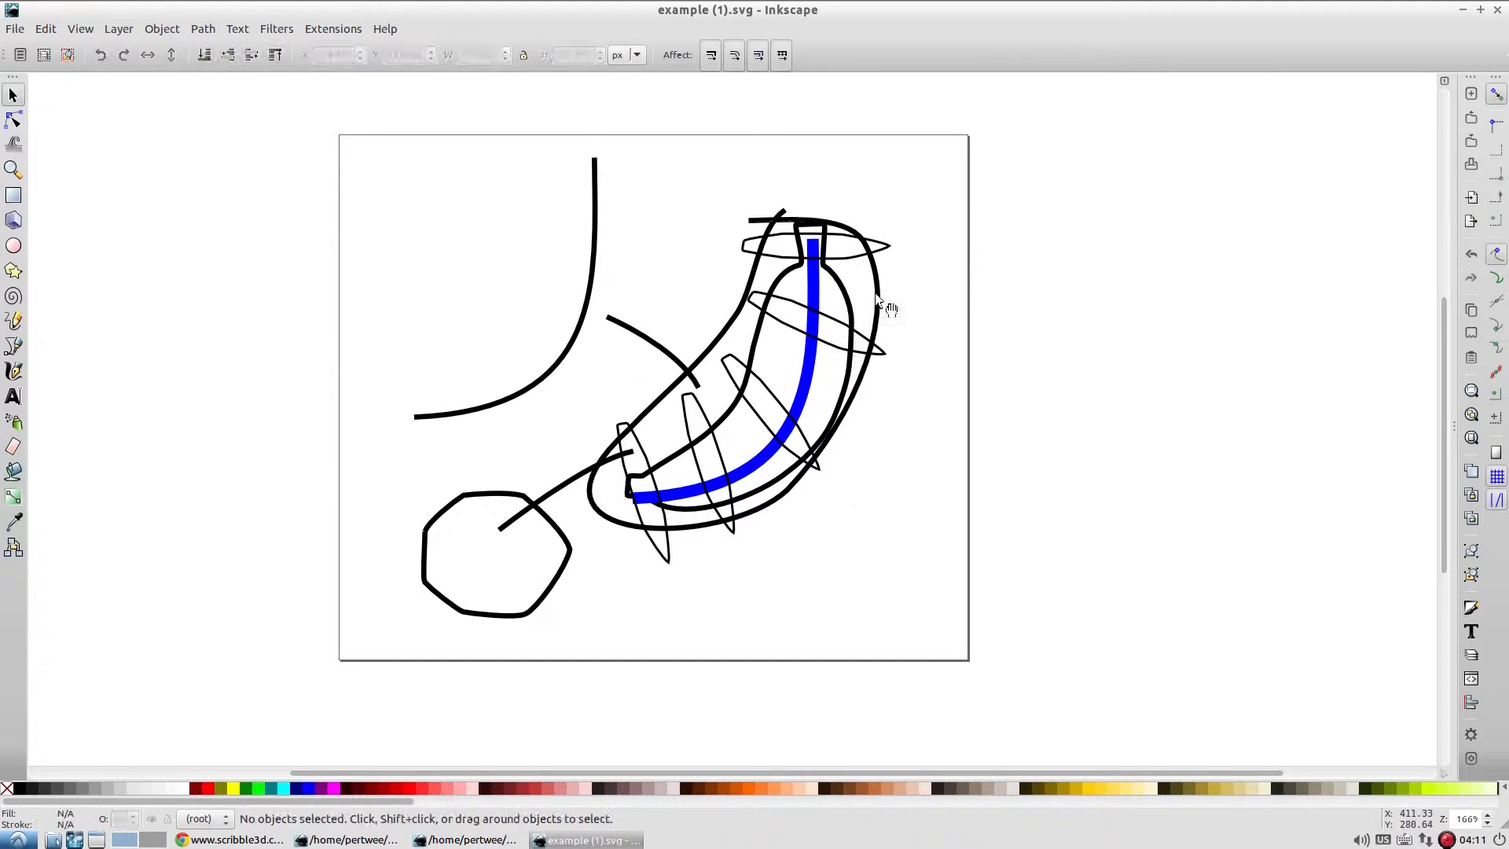
left_click(875, 304)
key("Delete")
left_click(571, 483)
key("Delete")
left_click(652, 337)
key("Delete")
left_click(591, 338)
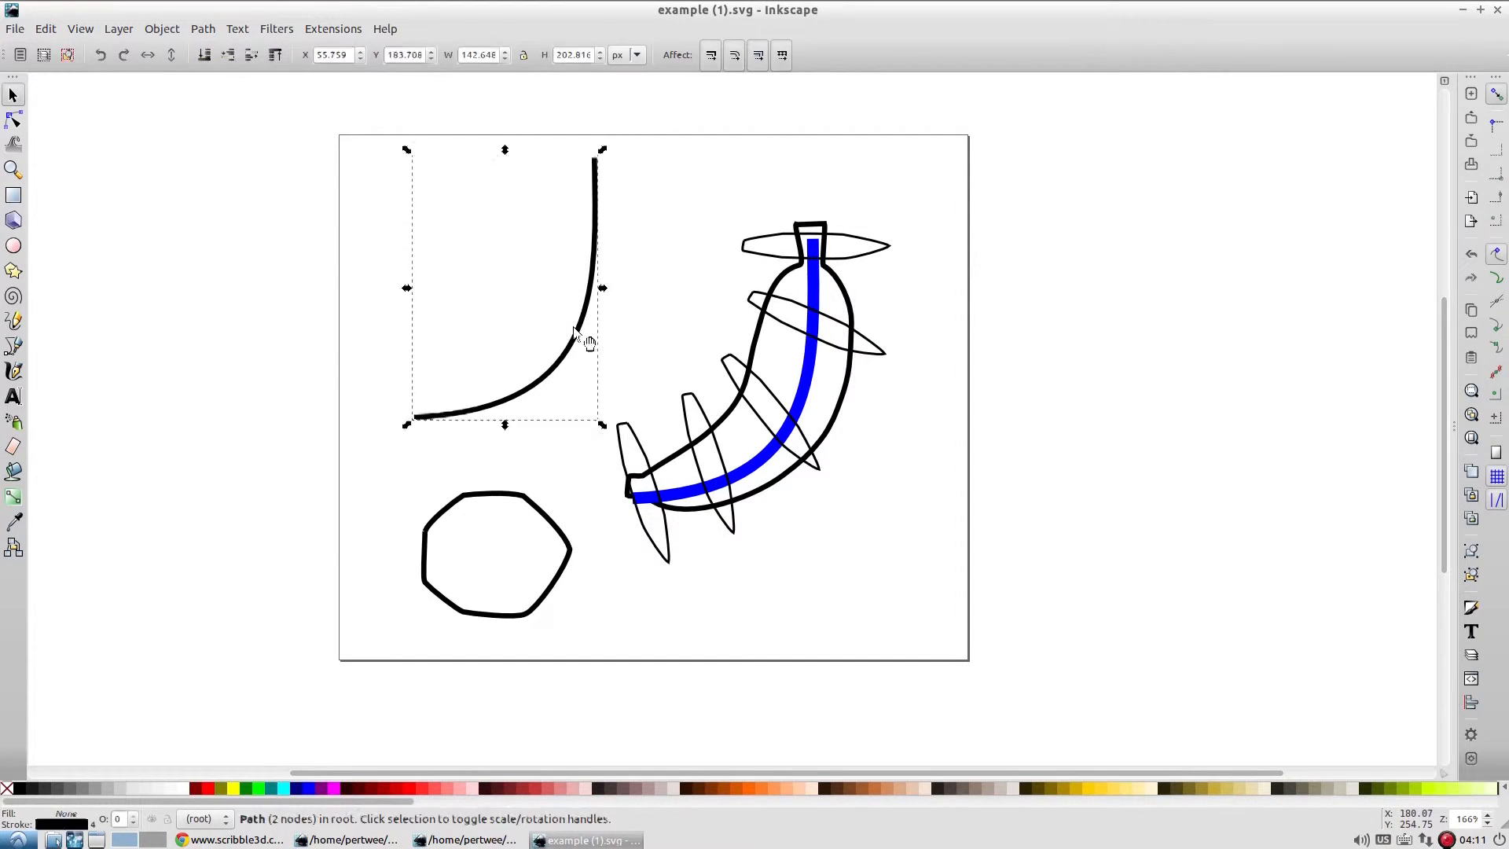
key("Delete")
Shrink the two lowest cross-sections to fit the banana silhouette's width at their positions along the spine
left_click(631, 432)
left_click(635, 437)
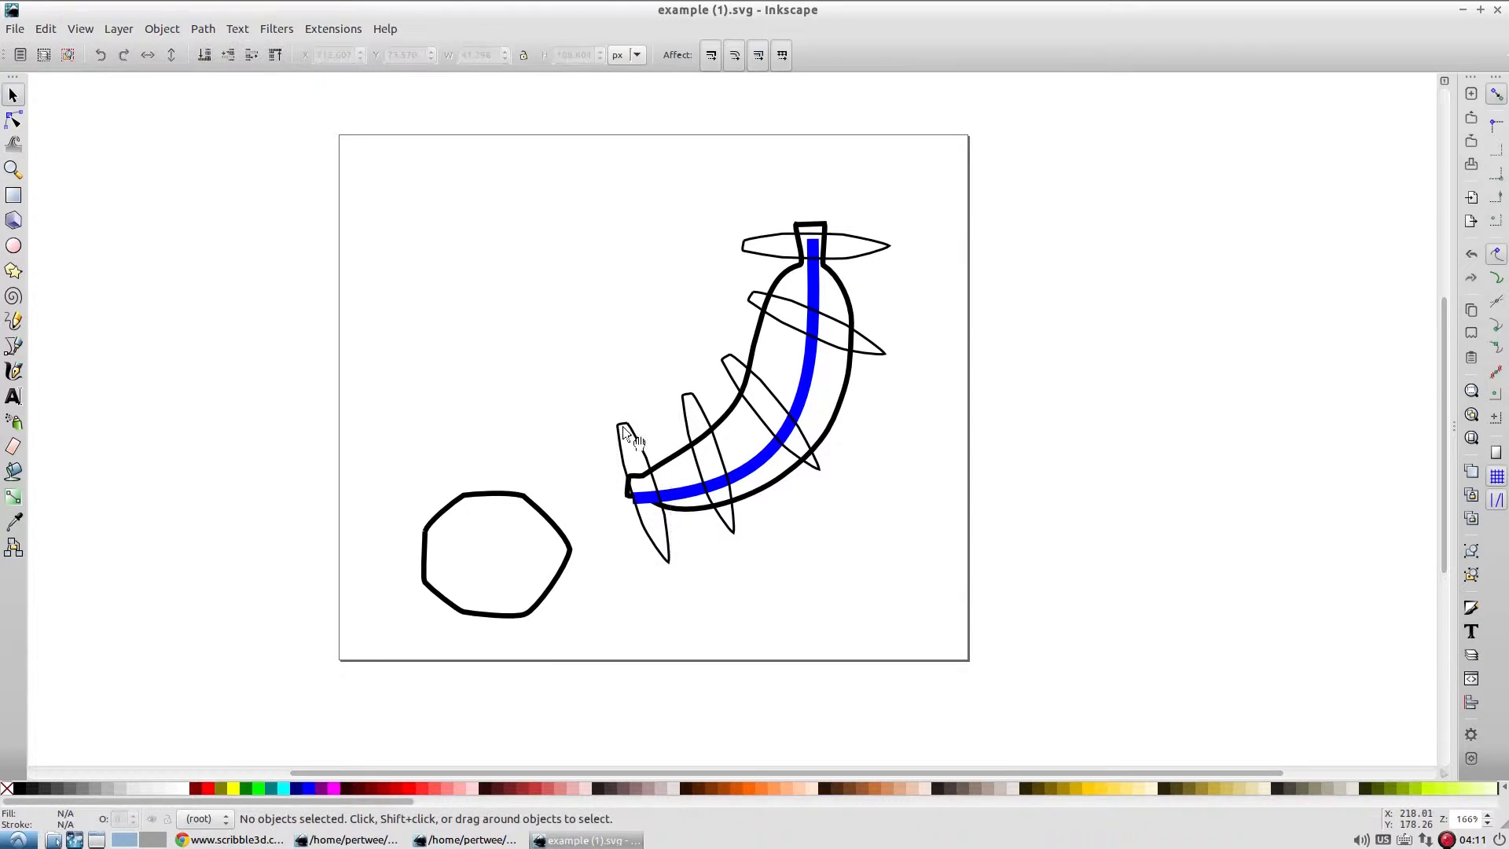
left_click(632, 434)
left_click_drag(615, 420, 634, 469)
left_click_drag(675, 569, 652, 509)
left_click(698, 404)
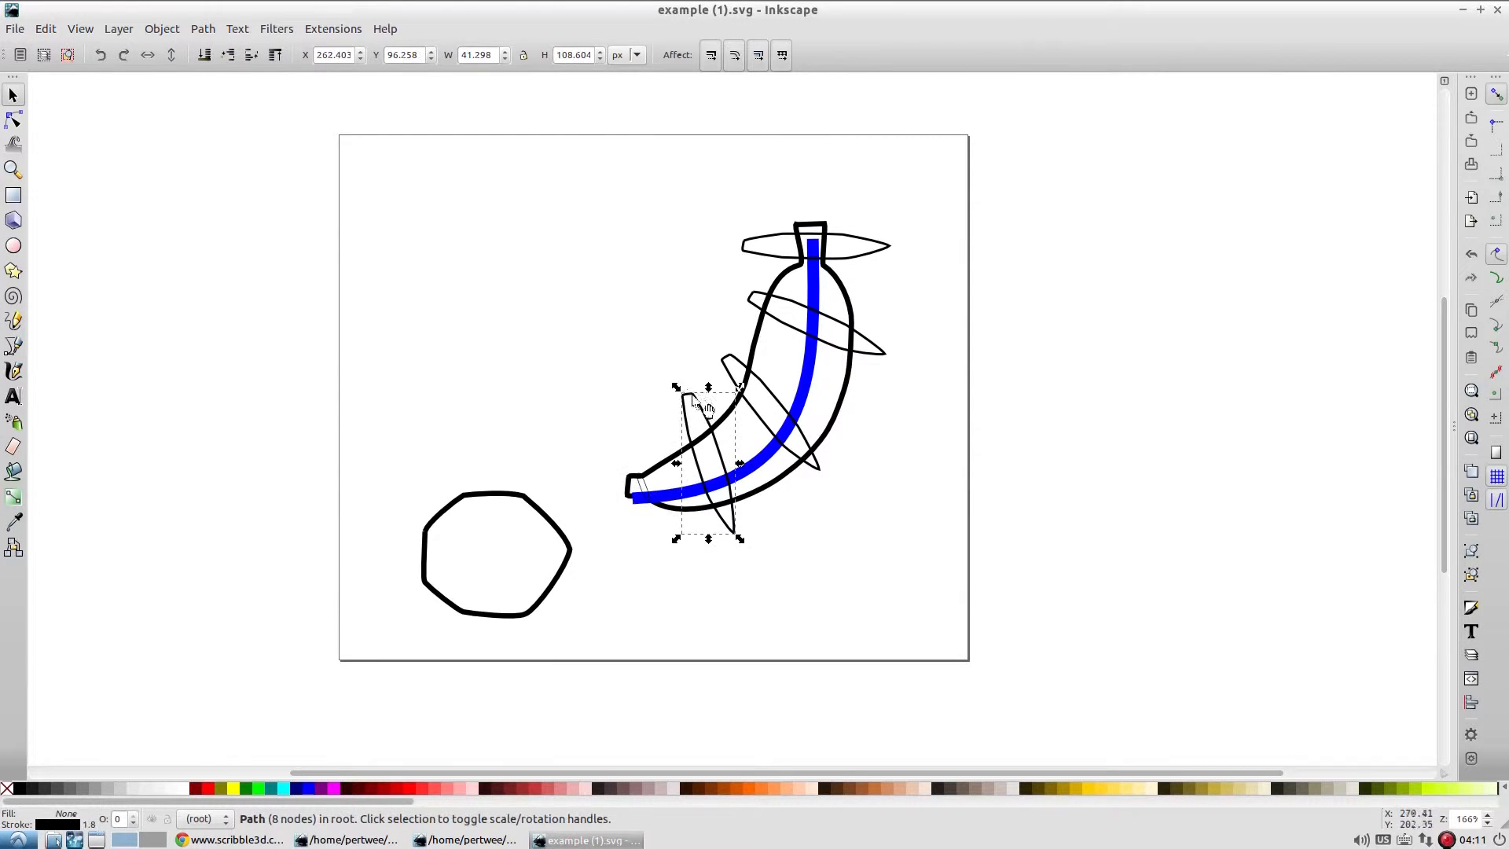
left_click_drag(677, 388, 690, 426)
left_click_drag(731, 531, 726, 508)
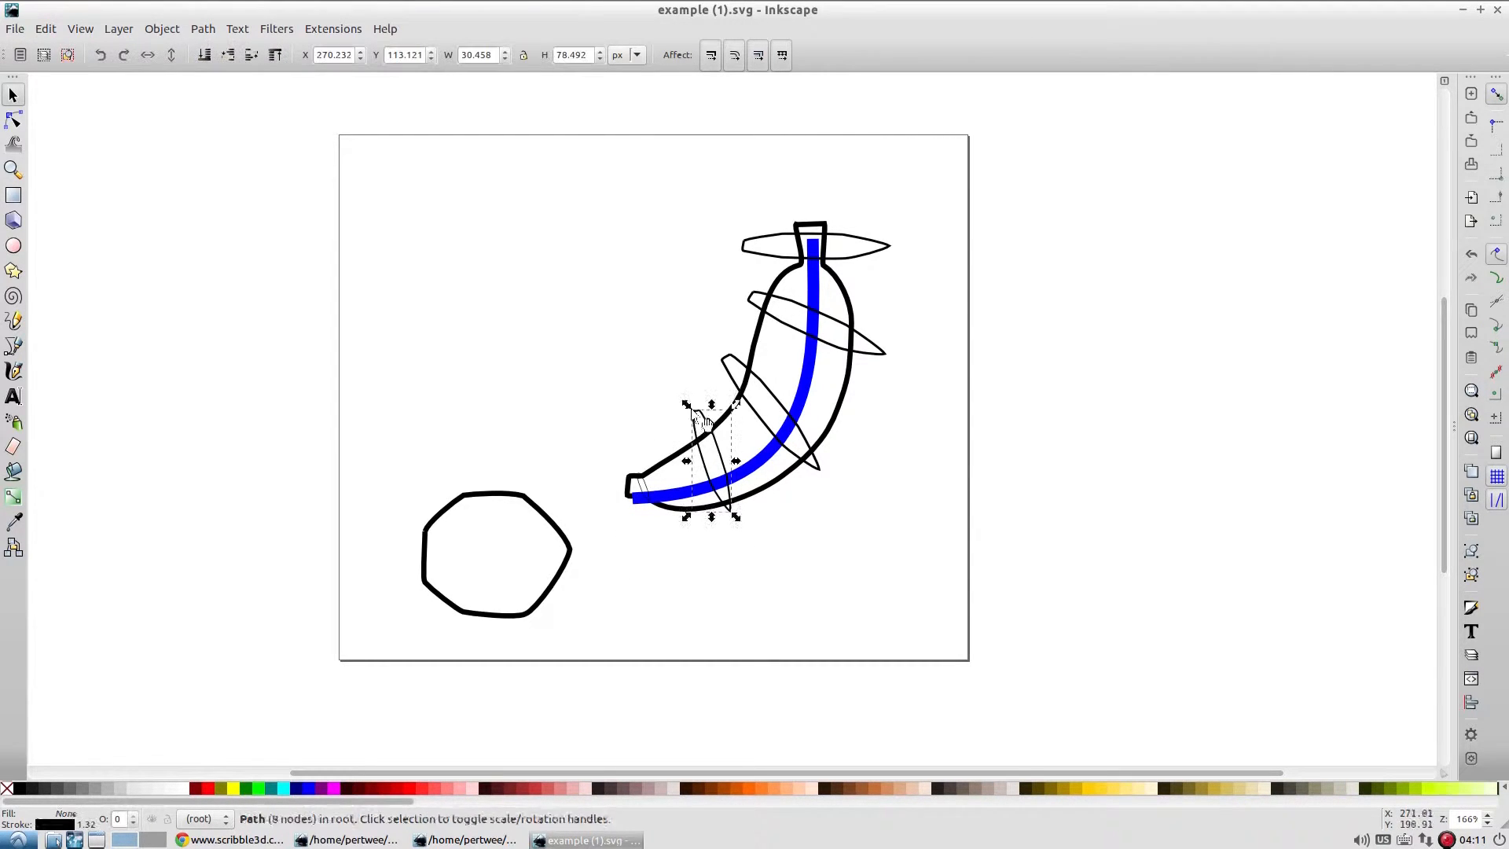
left_click_drag(686, 404, 700, 425)
Scale the three upper cross-sections to the banana silhouette's width, narrowing the top one to the stem
left_click(728, 358)
left_click_drag(718, 351, 739, 378)
left_click_drag(824, 475, 813, 462)
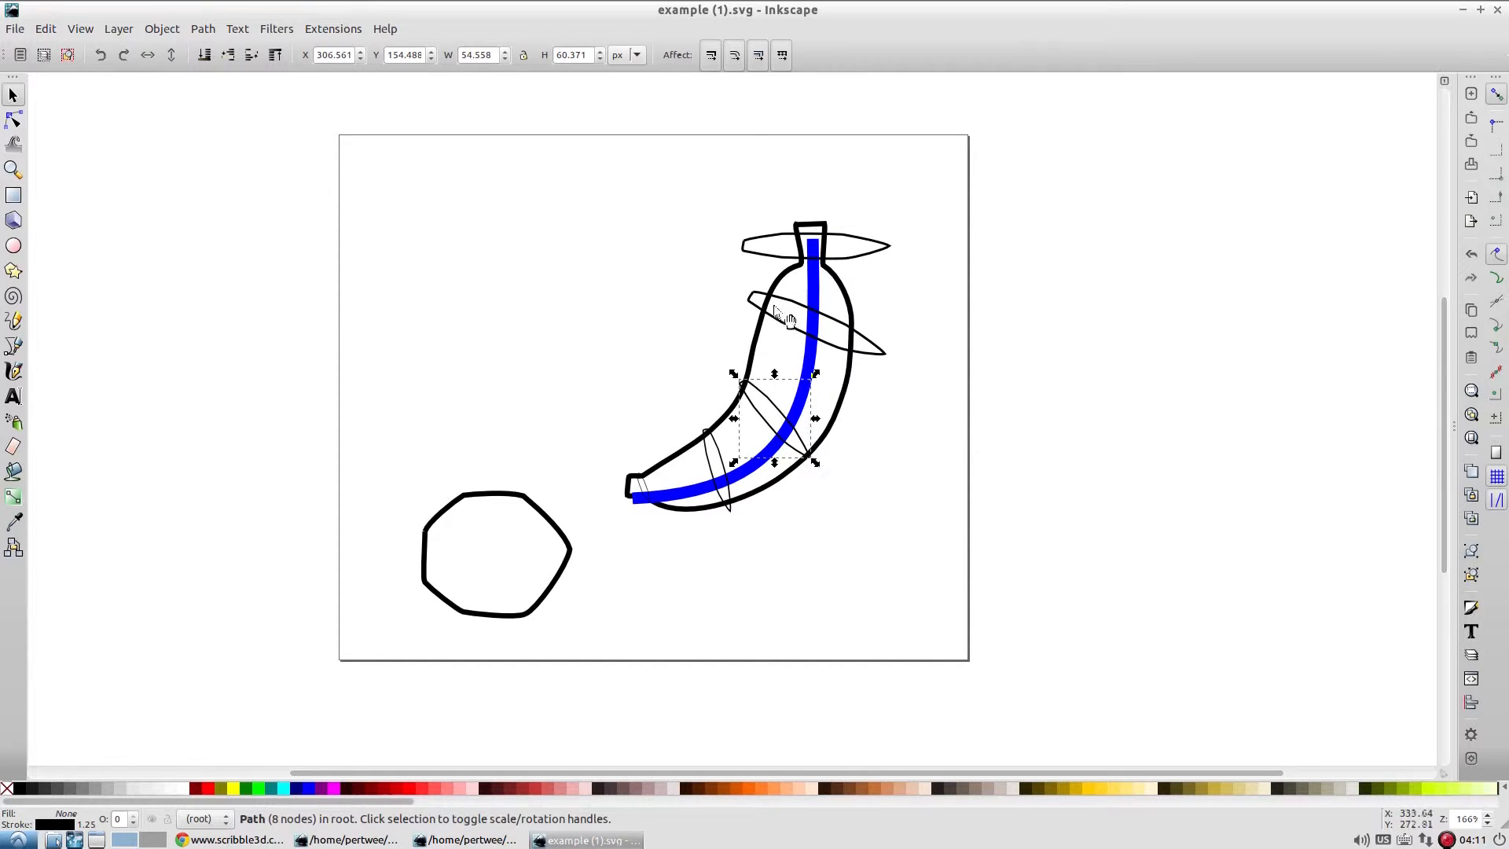
left_click(769, 297)
left_click_drag(743, 286, 756, 302)
left_click_drag(889, 361, 862, 352)
left_click(755, 251)
left_click_drag(736, 247, 794, 247)
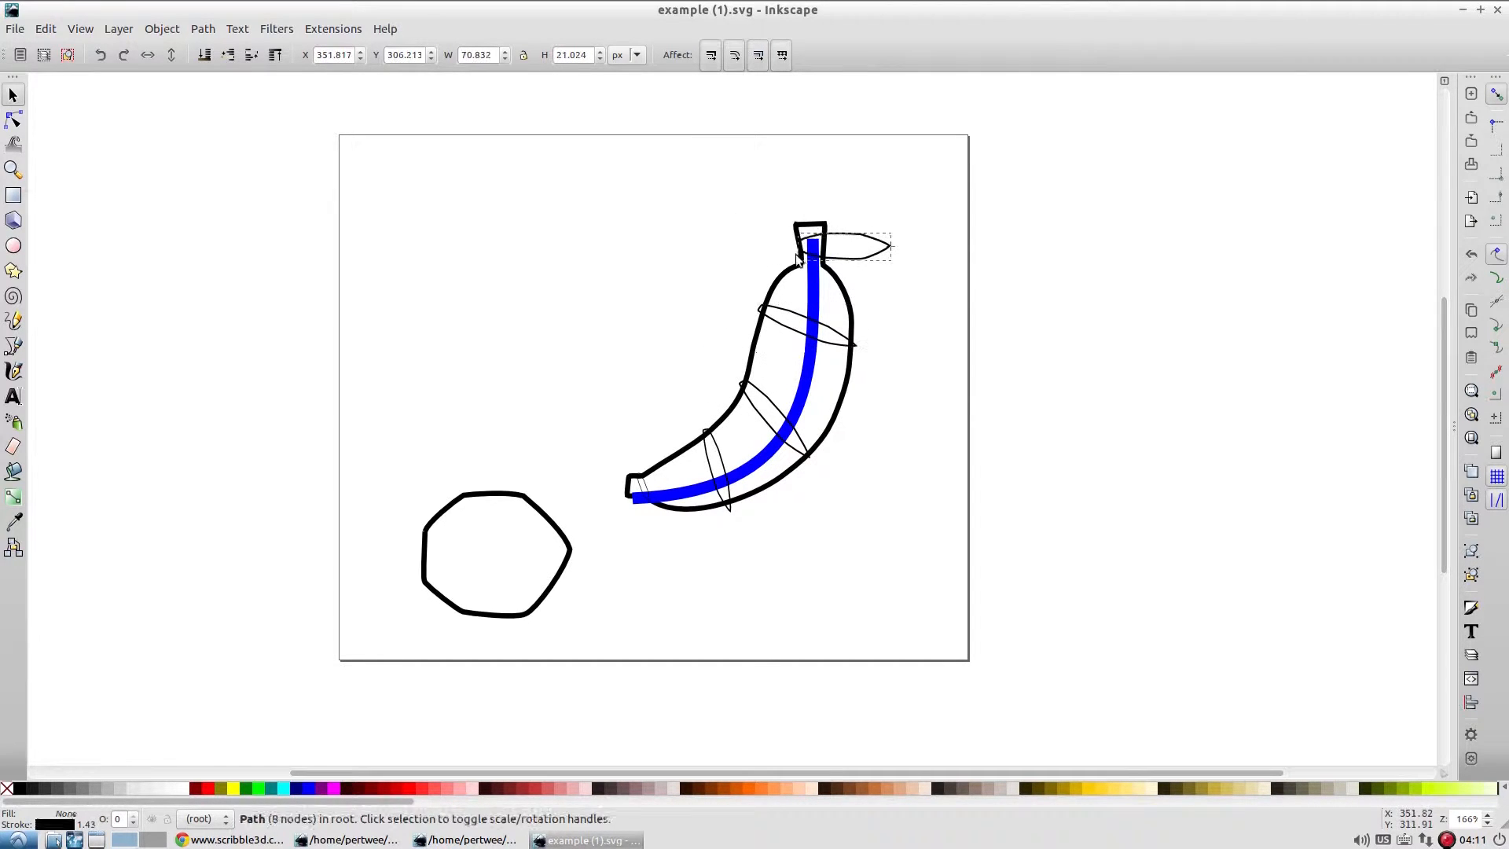
left_click_drag(897, 249, 839, 257)
left_click(917, 459)
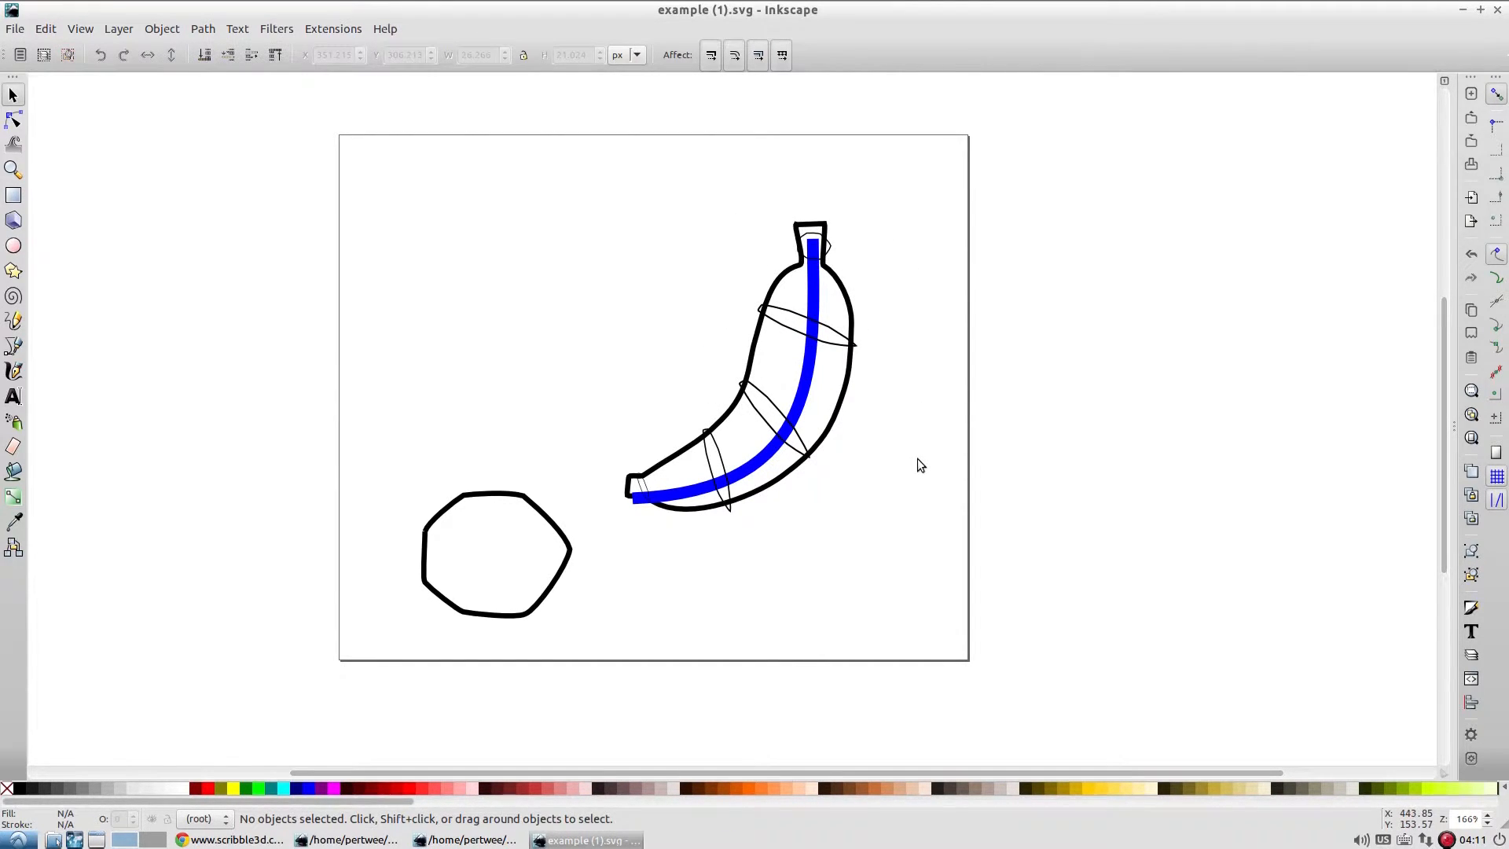
Switch to scribble3d in the browser, examine the banana's generated 3D model and return to the 2D drawing
key("alt+Tab")
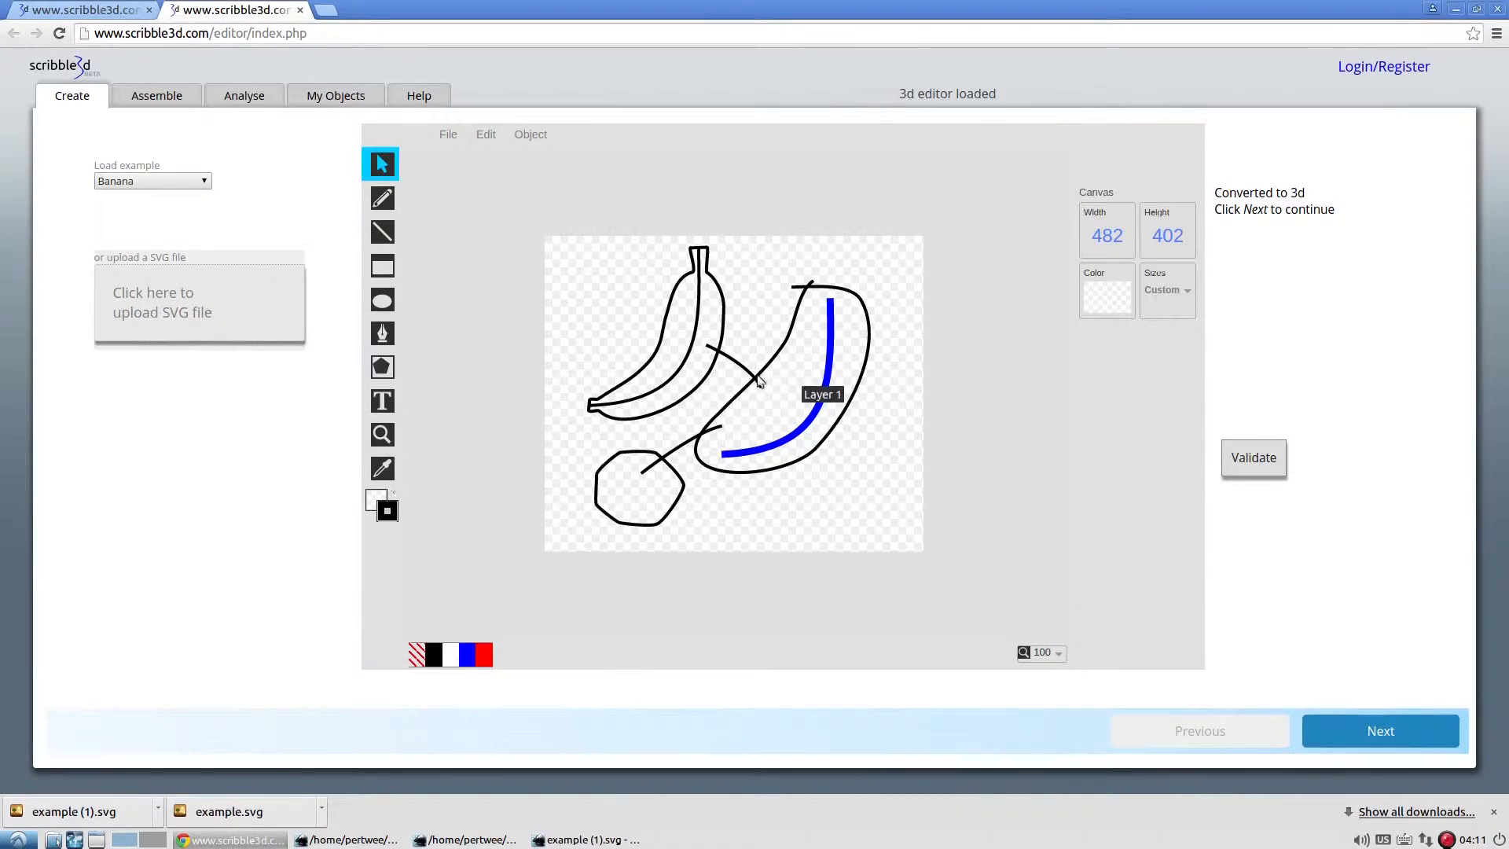
left_click(1370, 735)
left_click_drag(903, 559, 830, 608)
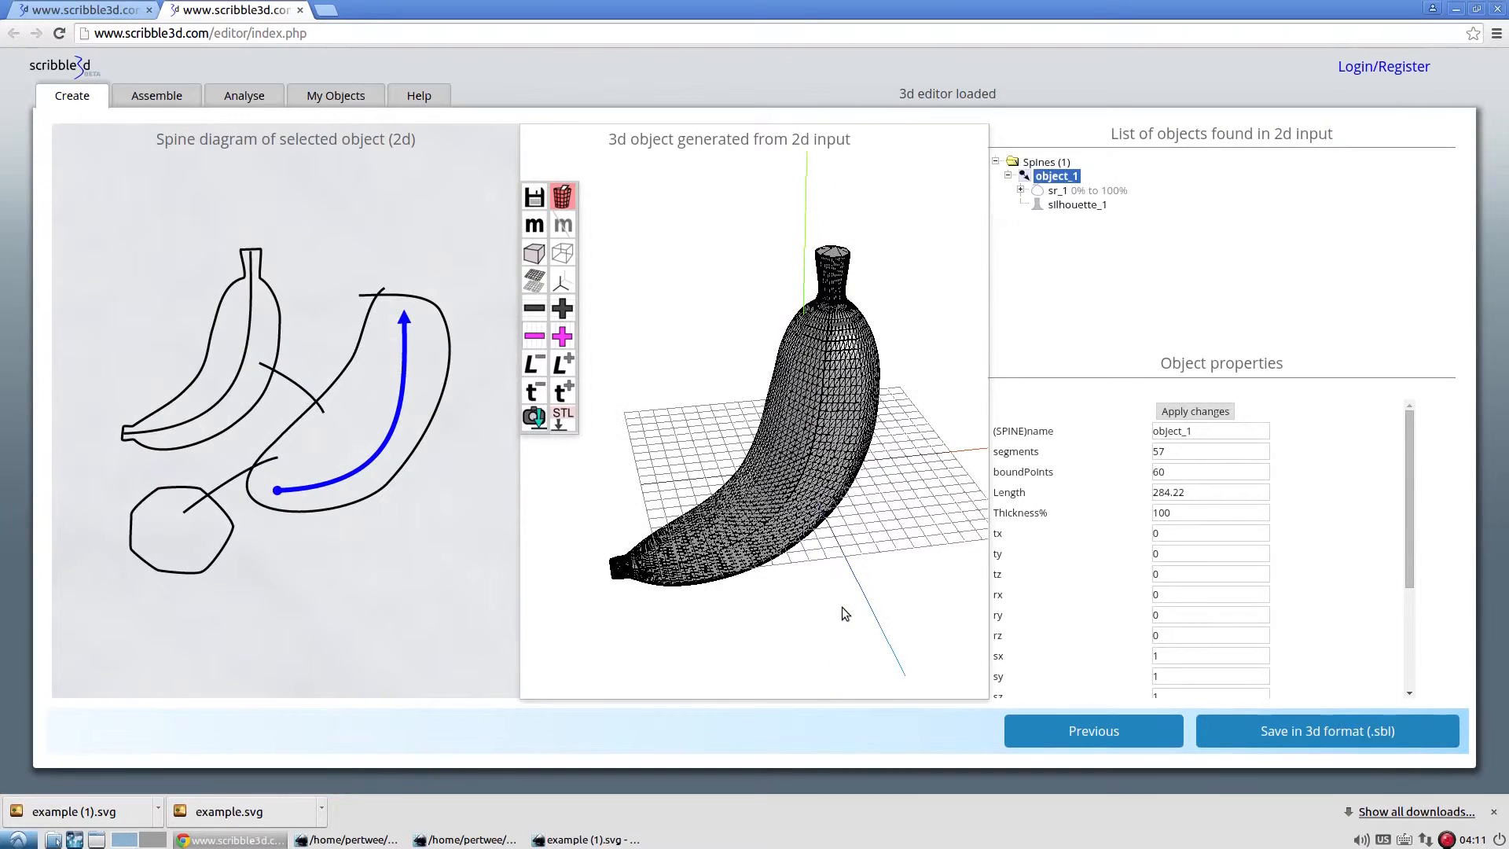
left_click(1094, 731)
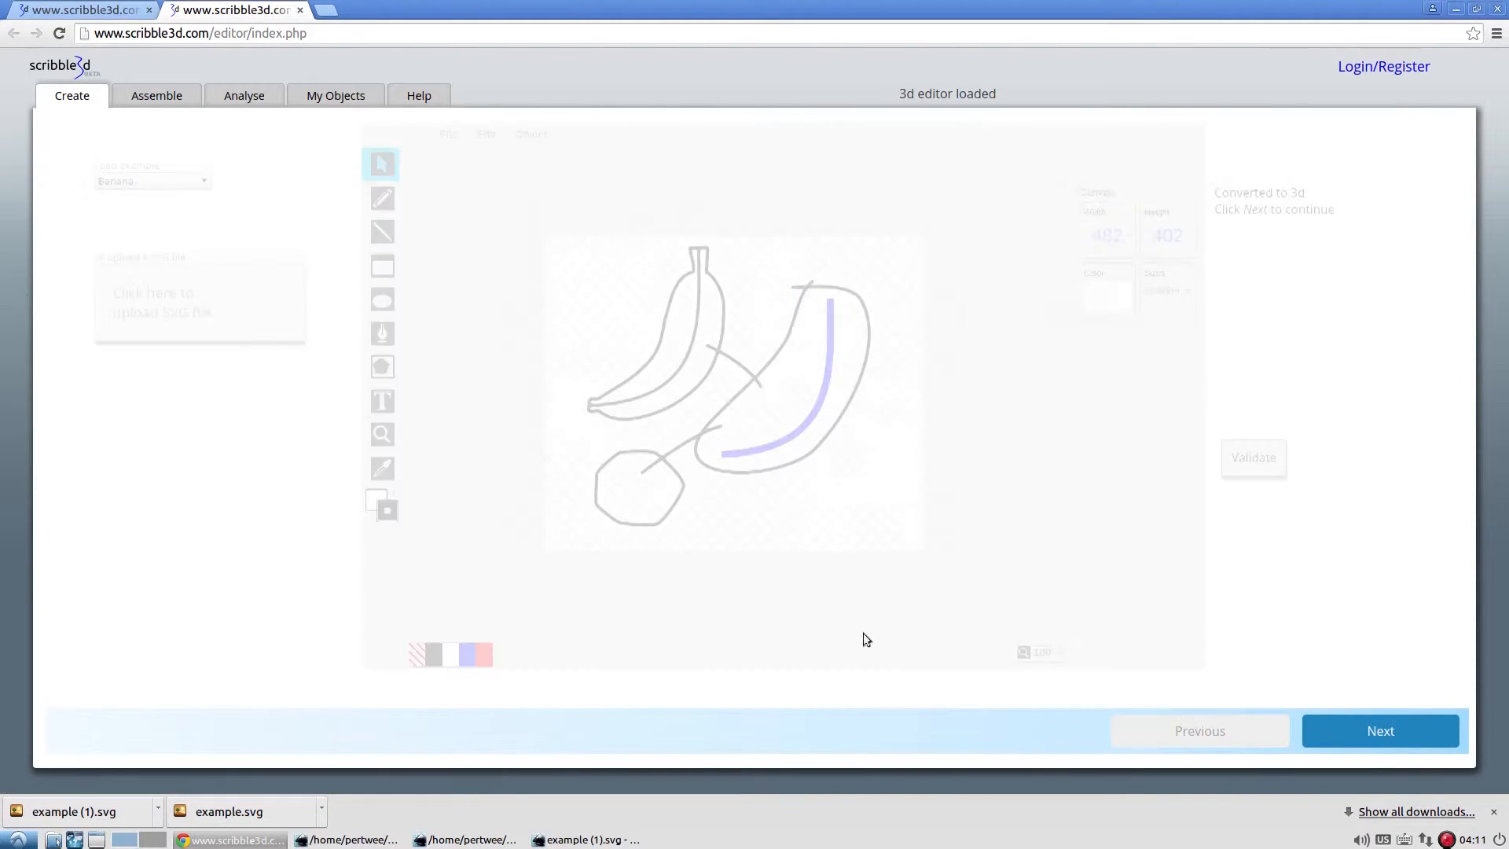
Load the Banana2 example and examine its generated 3D model up close from a lower viewing angle
left_click(194, 181)
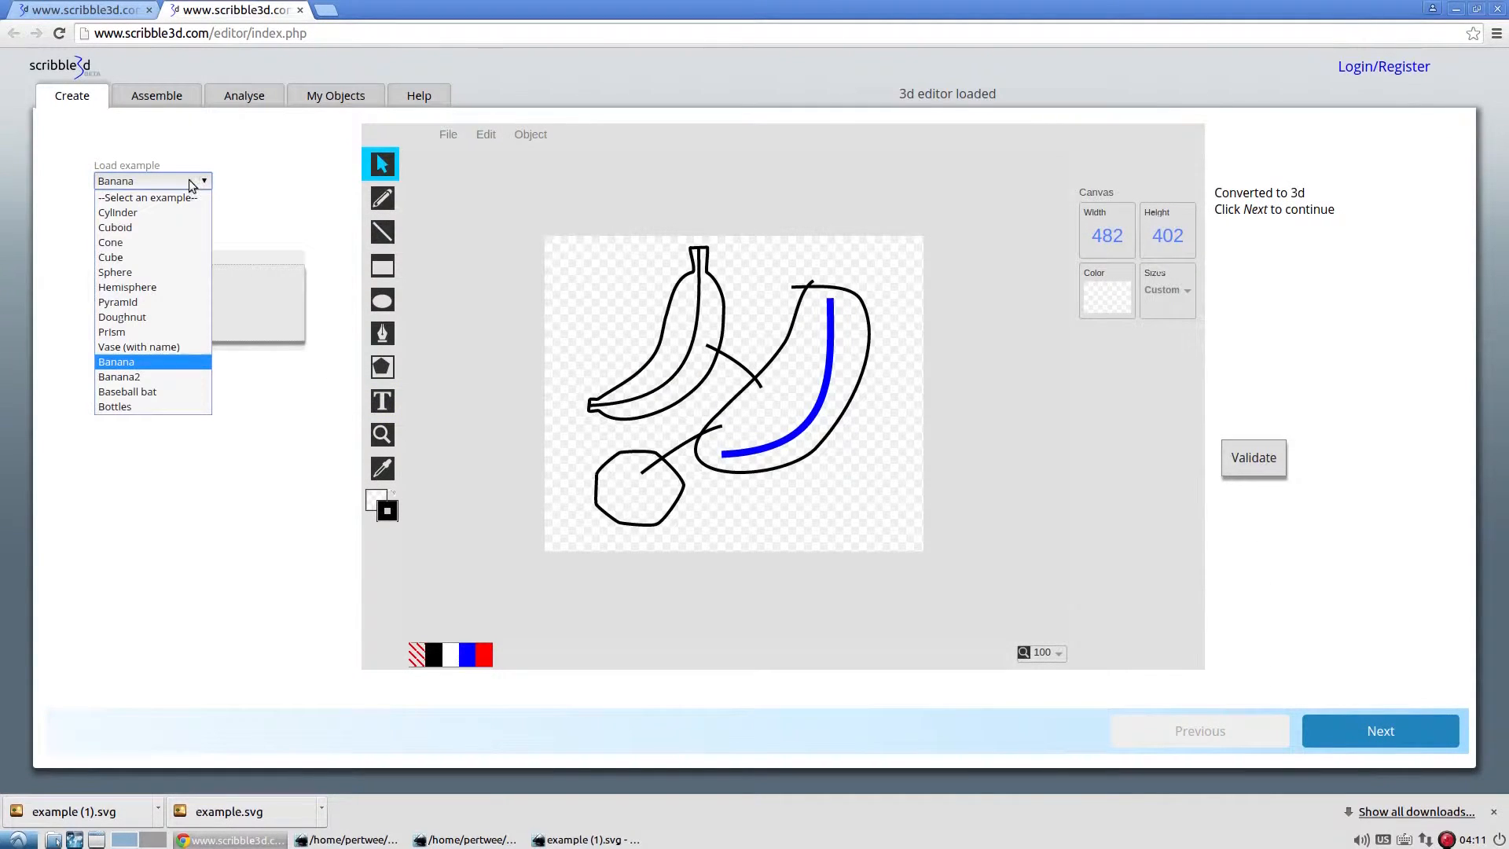
left_click(173, 377)
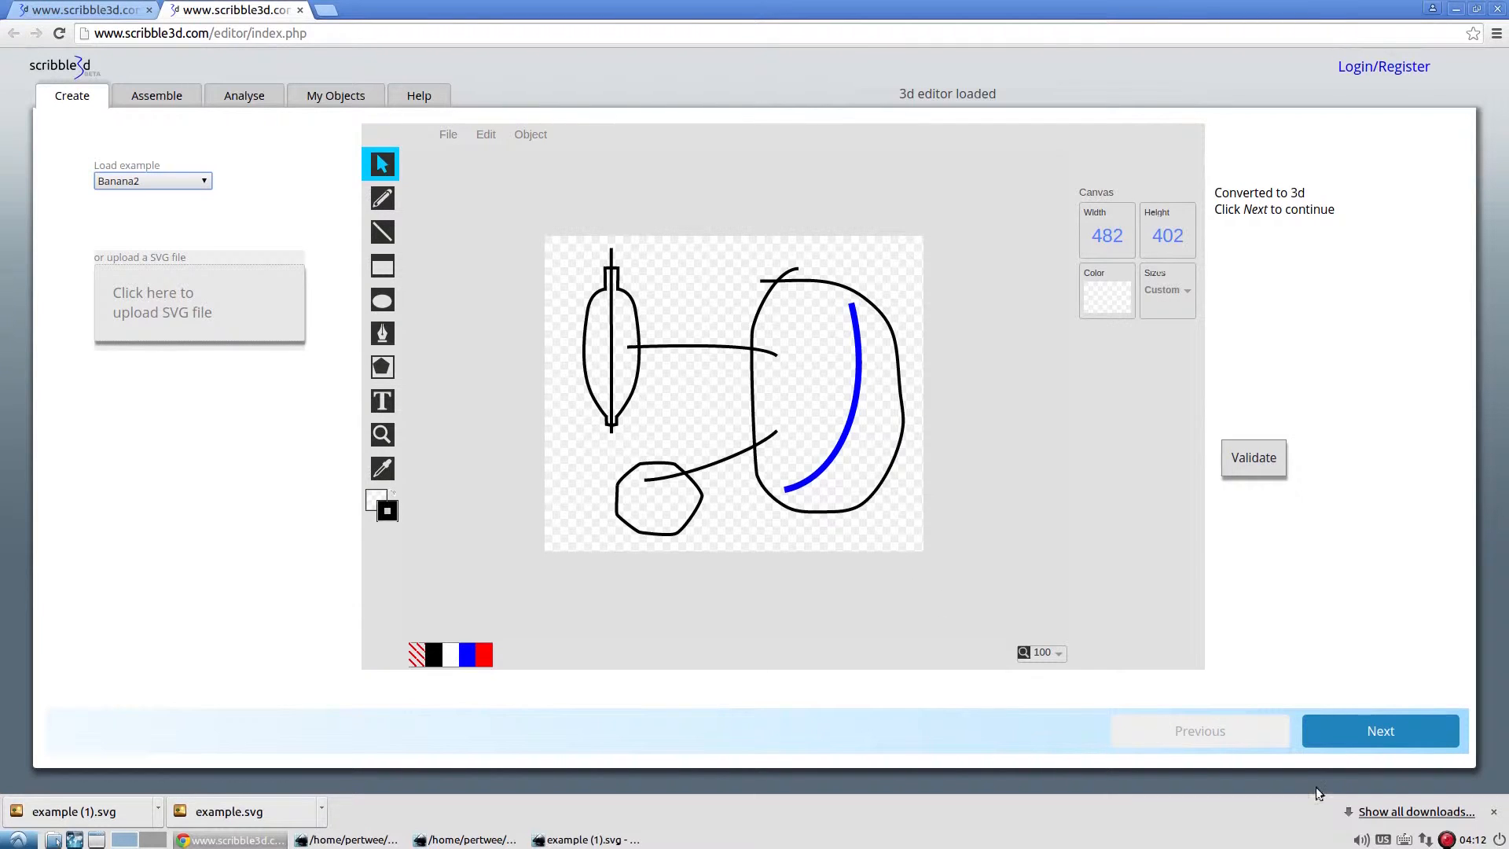
left_click(1377, 730)
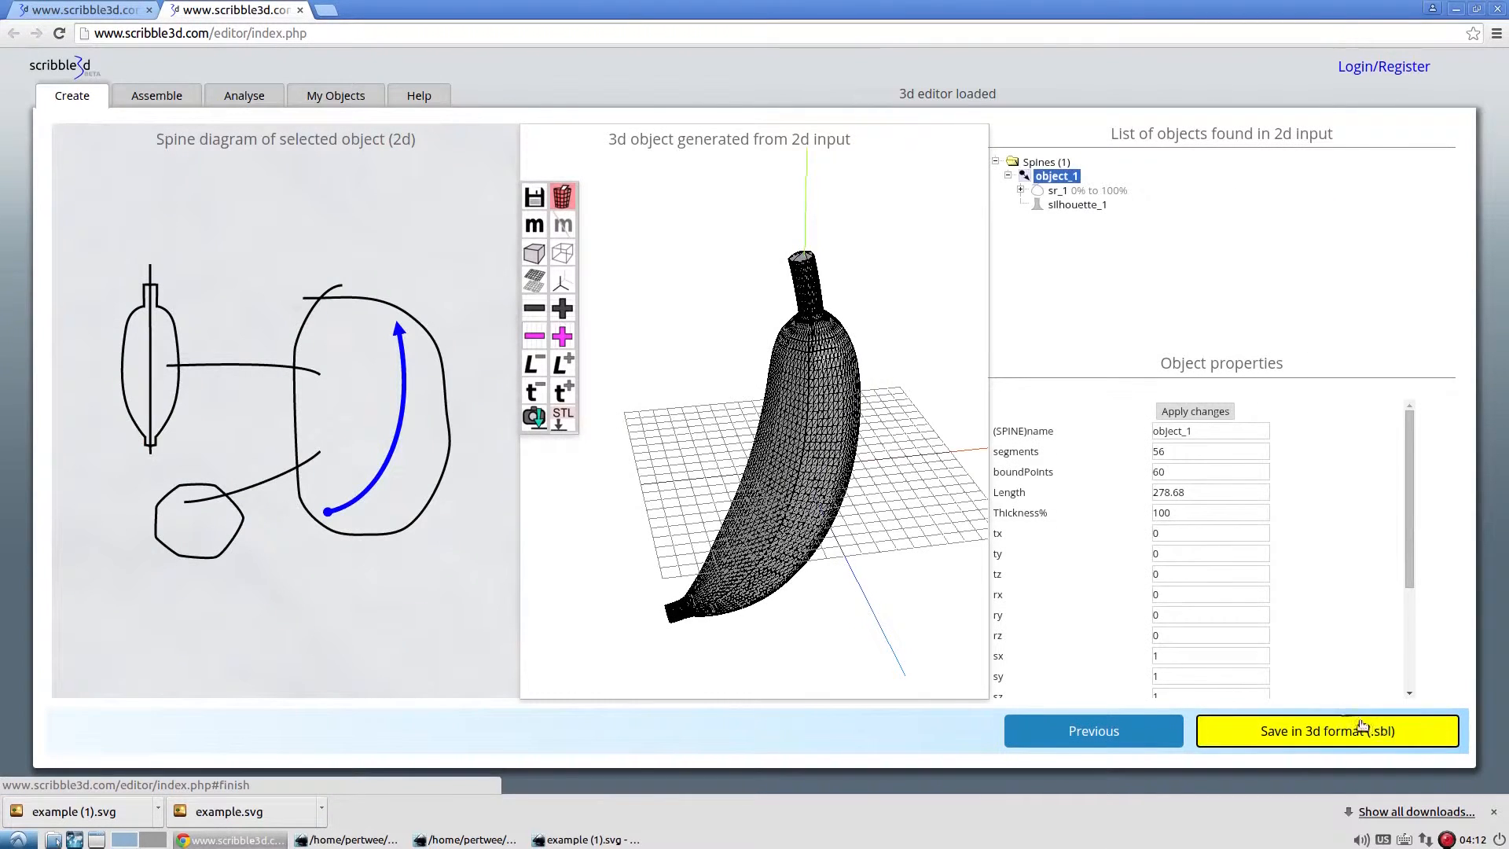
scroll(650, 476, "up", 5)
scroll(640, 475, "down", 2)
left_click_drag(639, 475, 621, 446)
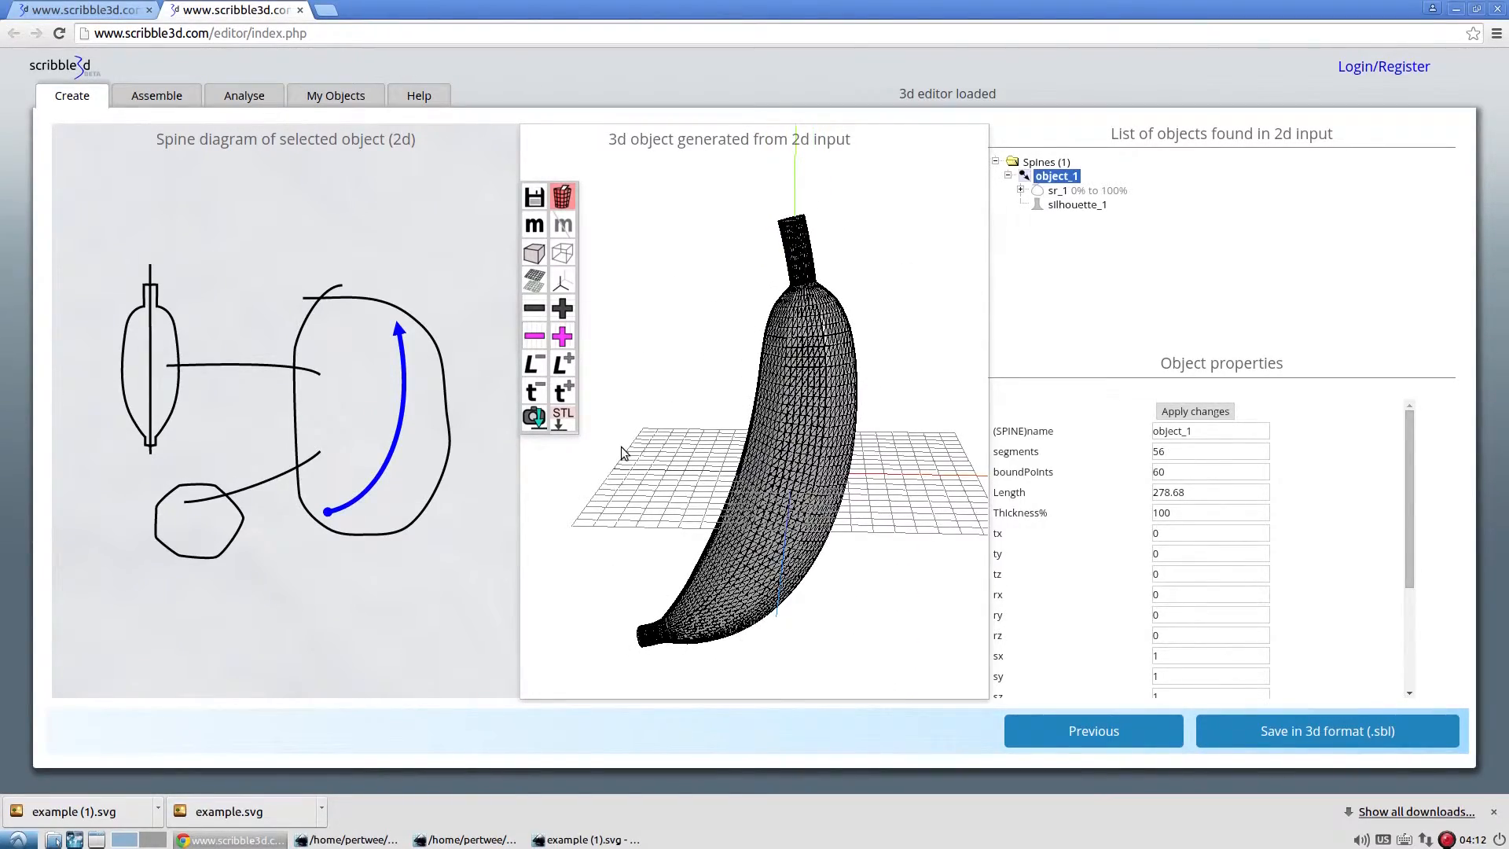
Return to the Banana2 2D drawing and download it as an SVG file
left_click(1050, 728)
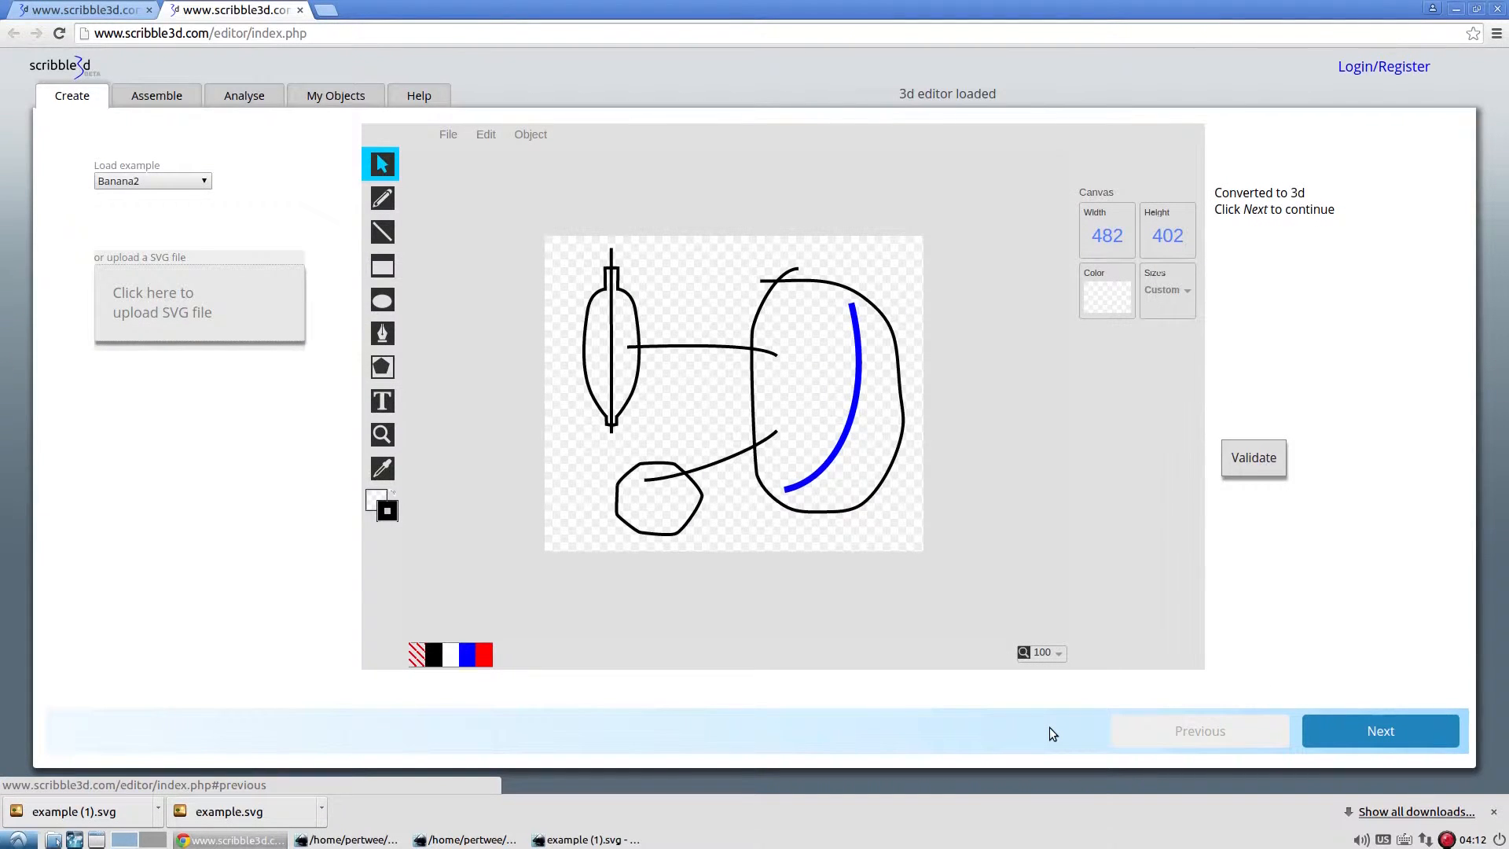
left_click(451, 146)
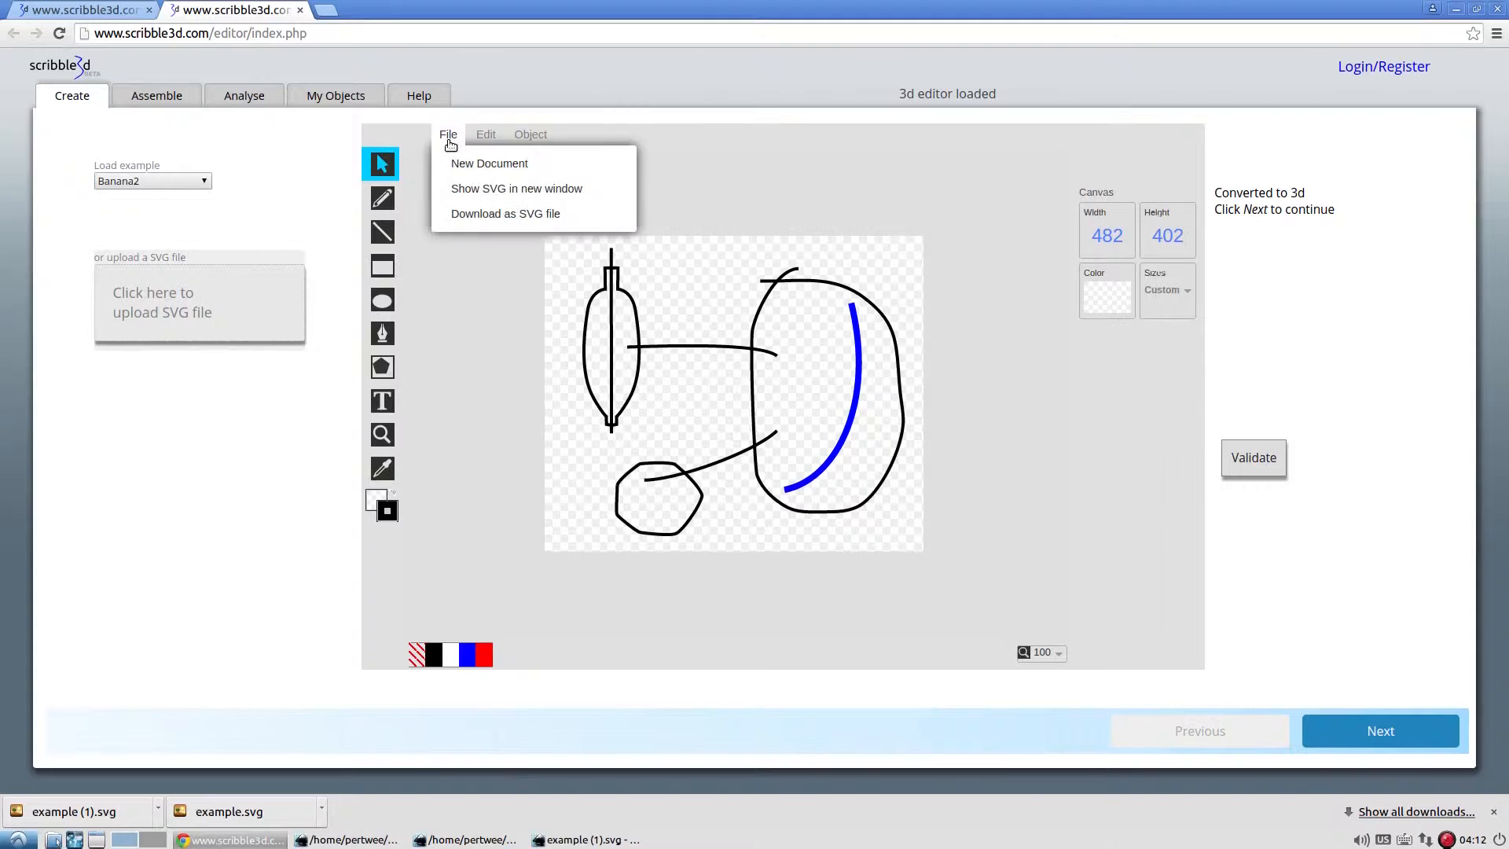
left_click(490, 211)
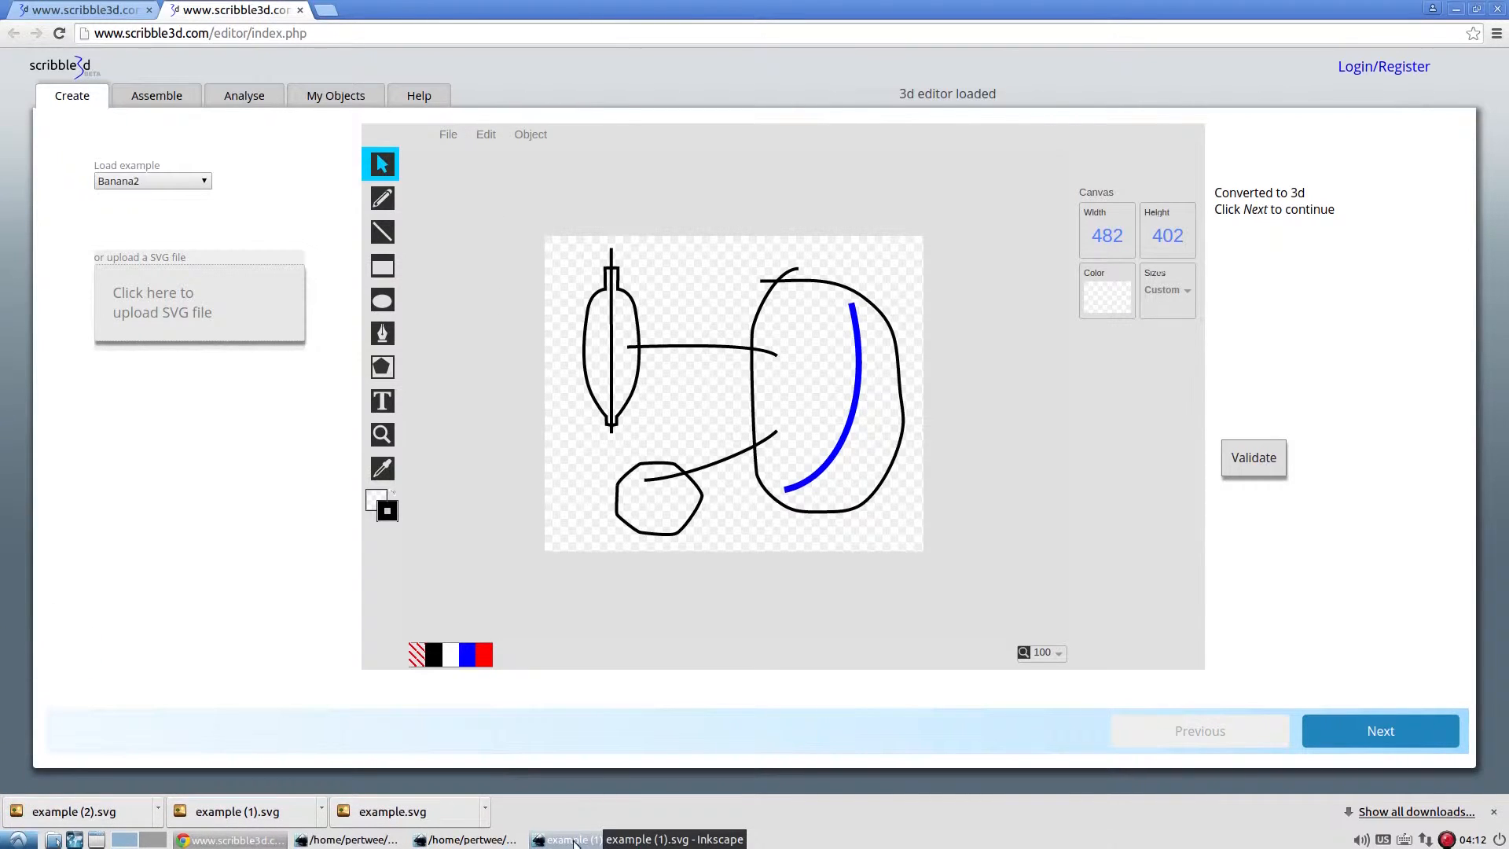
Switch to Inkscape and open example (2).svg from Downloads in a maximized window
left_click(467, 839)
left_click(16, 29)
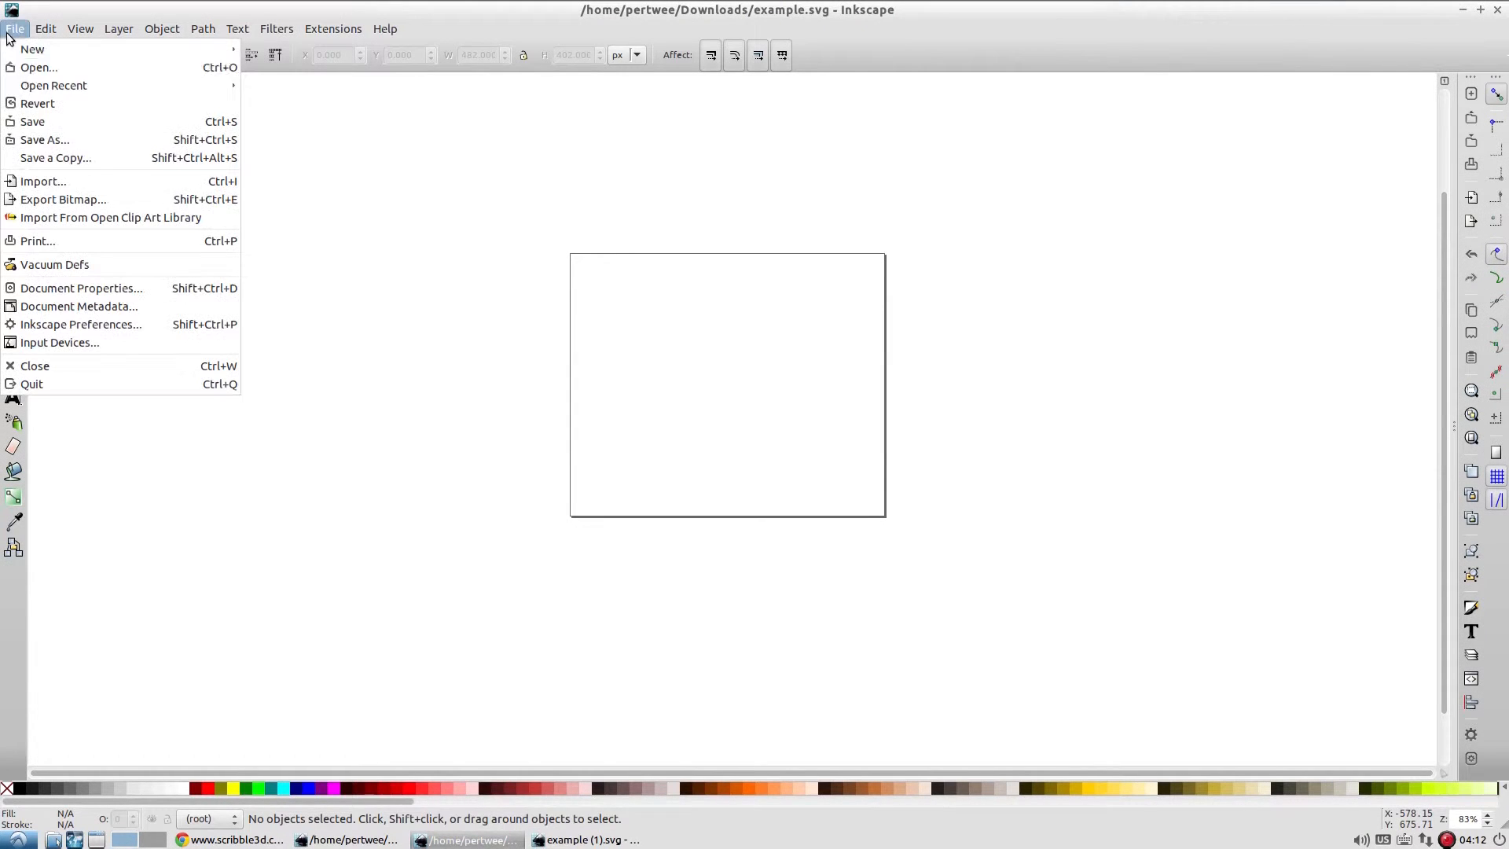
left_click(30, 74)
double_click(611, 300)
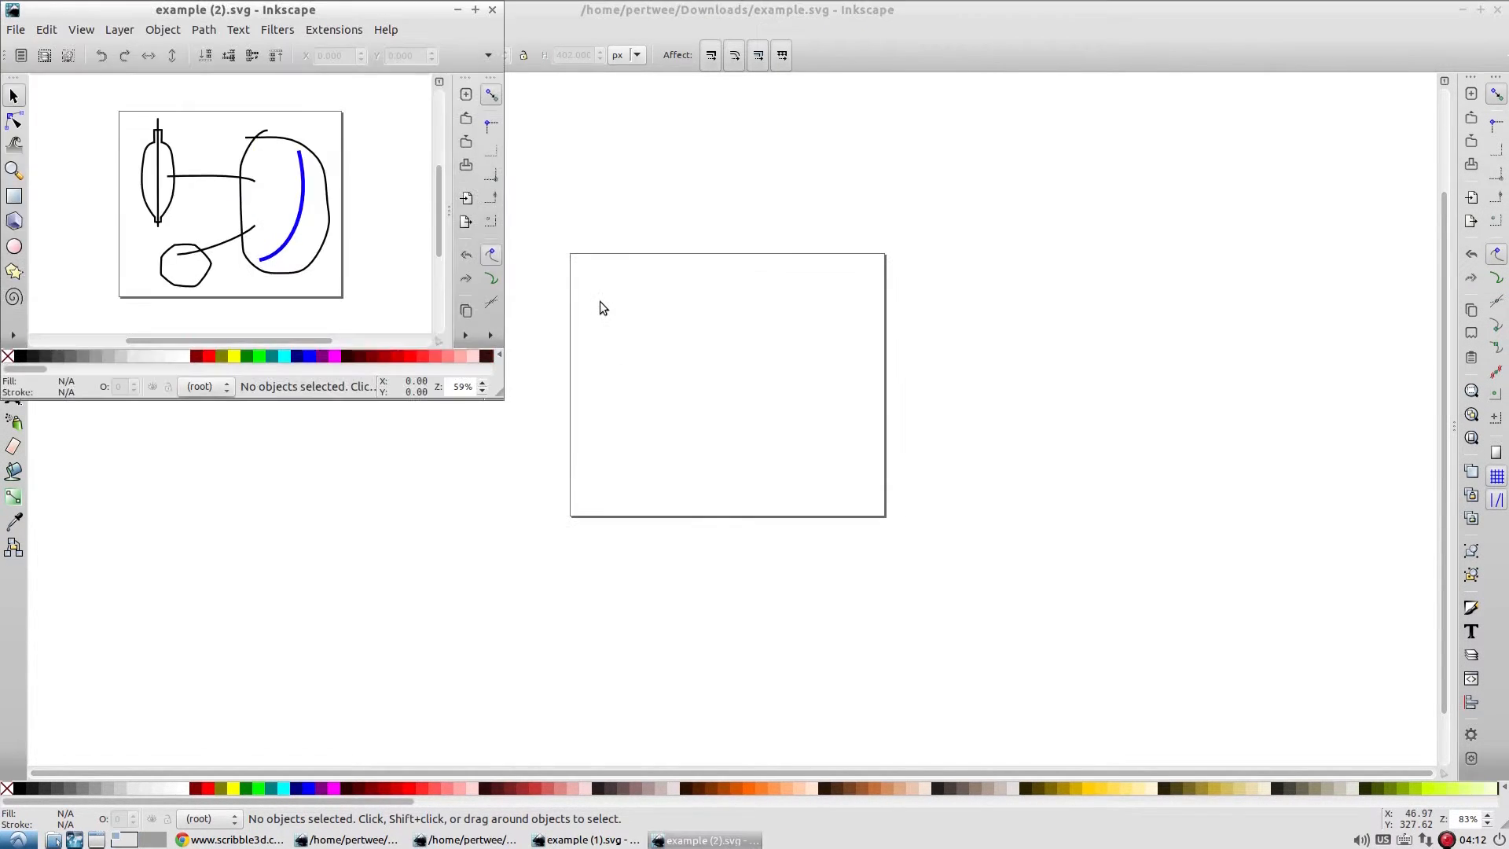
left_click(477, 10)
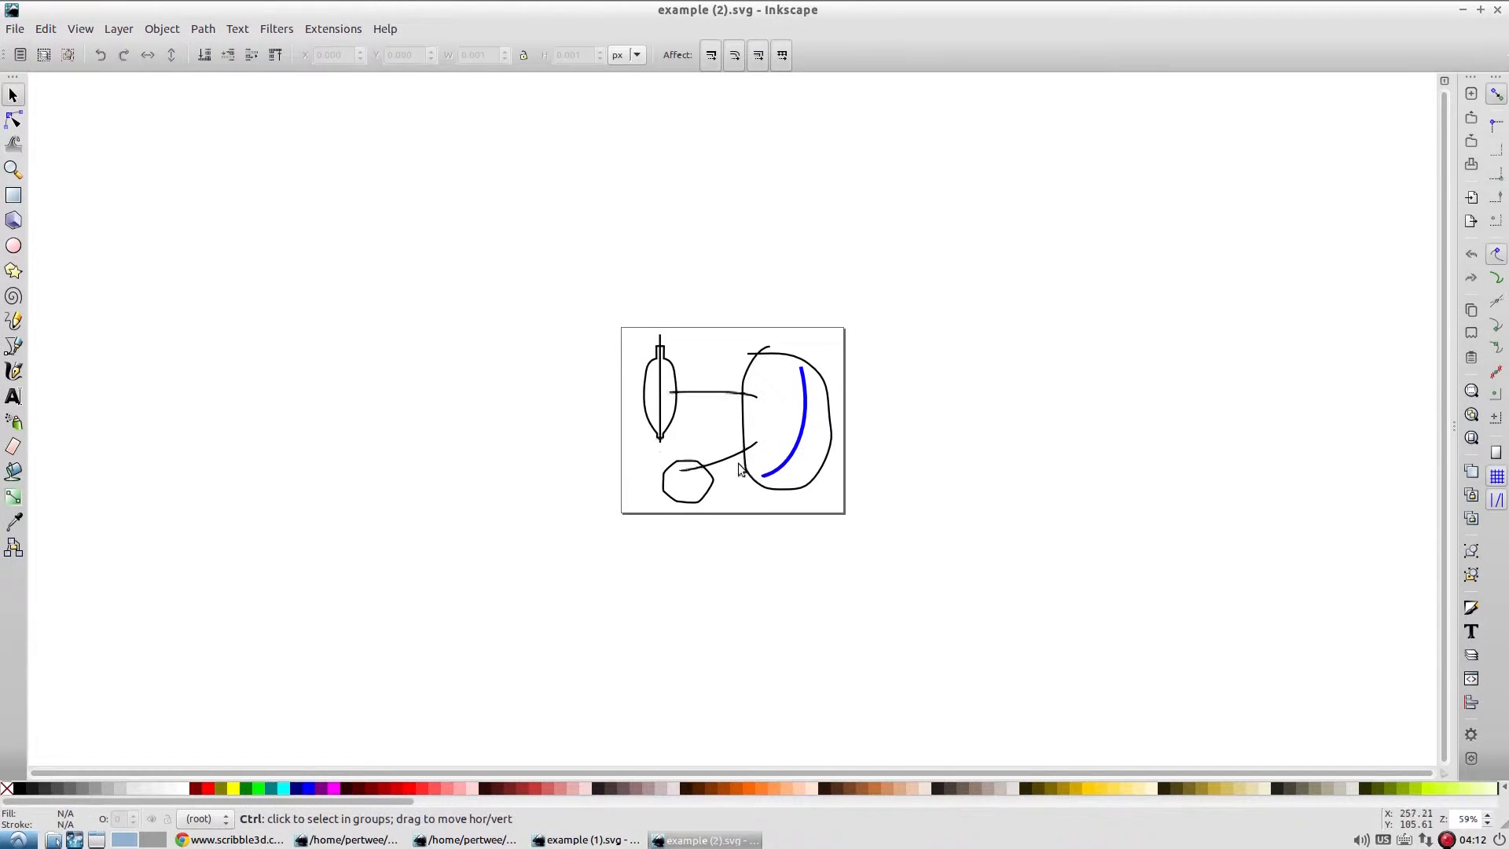
Ungroup the Banana2 drawing into separate paths and clear the selection
scroll(737, 463, "up", 2)
left_click(686, 491)
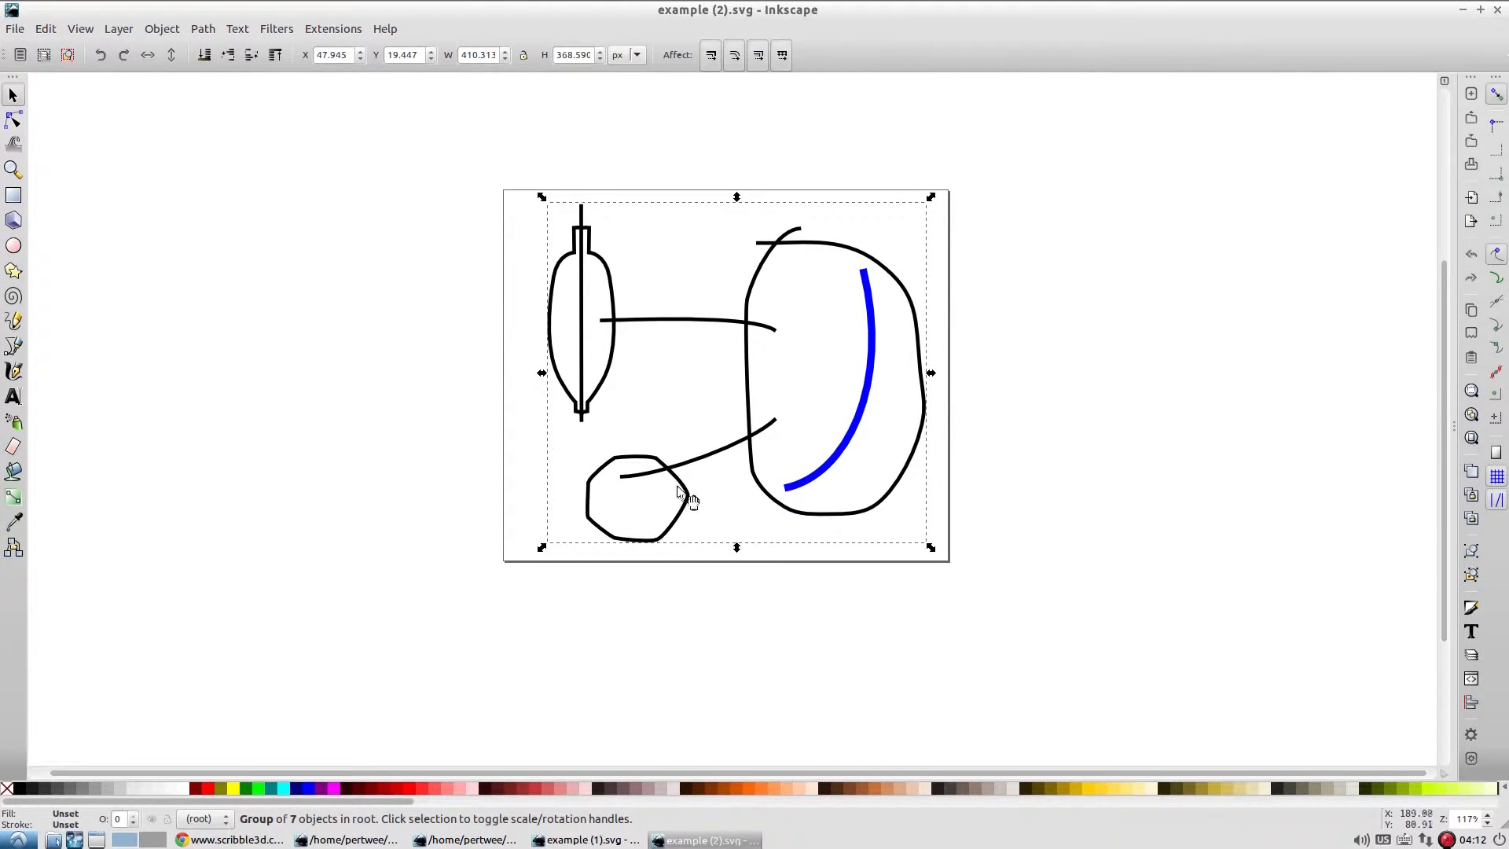
key("ctrl+shift+g")
left_click(707, 543)
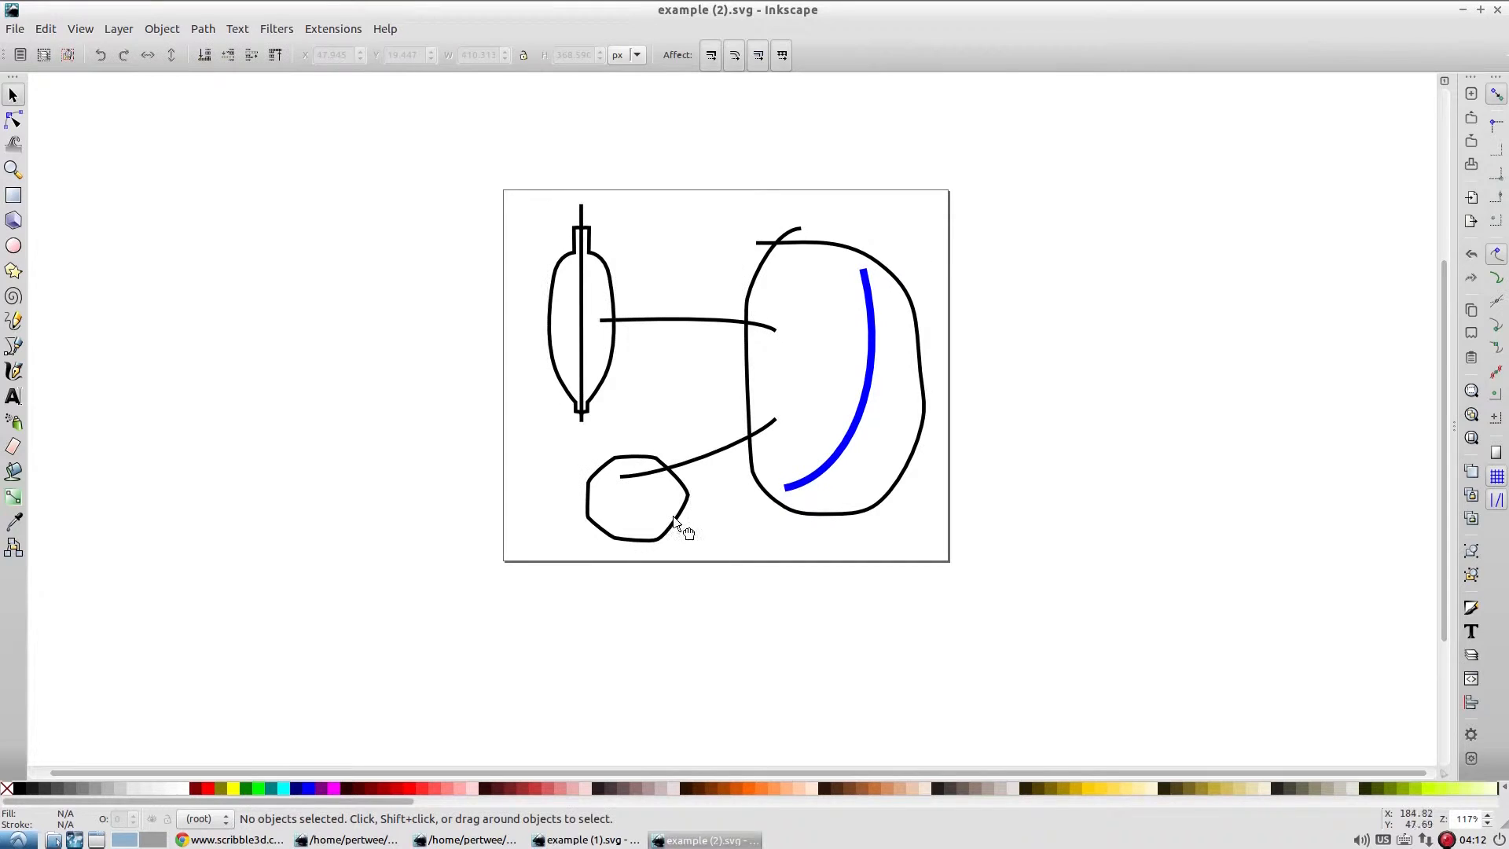
Paste a copy of the polygonal cross-section near the blue spine's lower end and delete the large enclosing outline
left_click(674, 520)
key("ctrl+c")
key("ctrl+v")
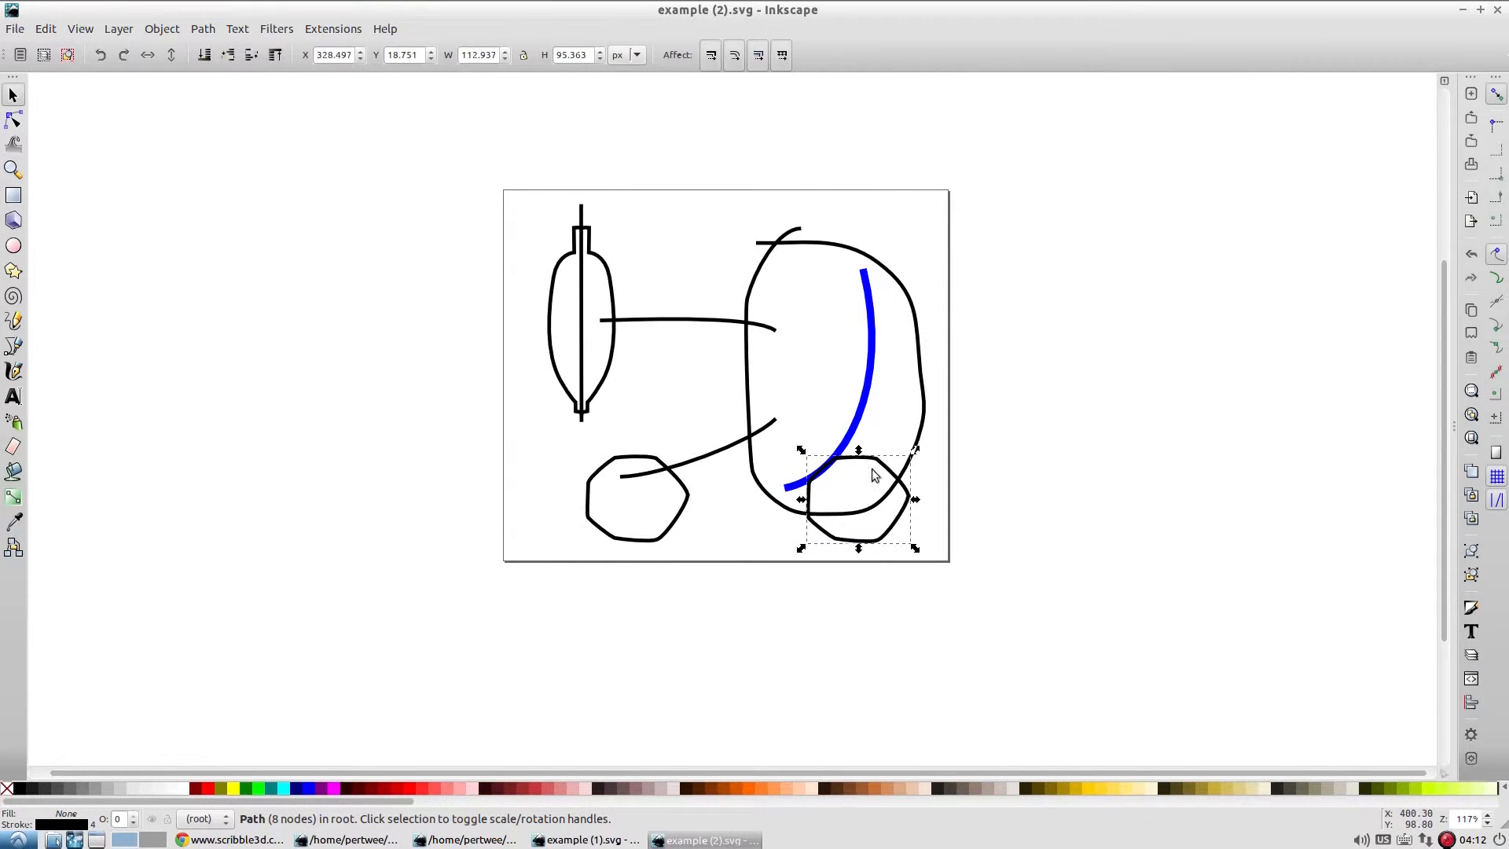
left_click(916, 463)
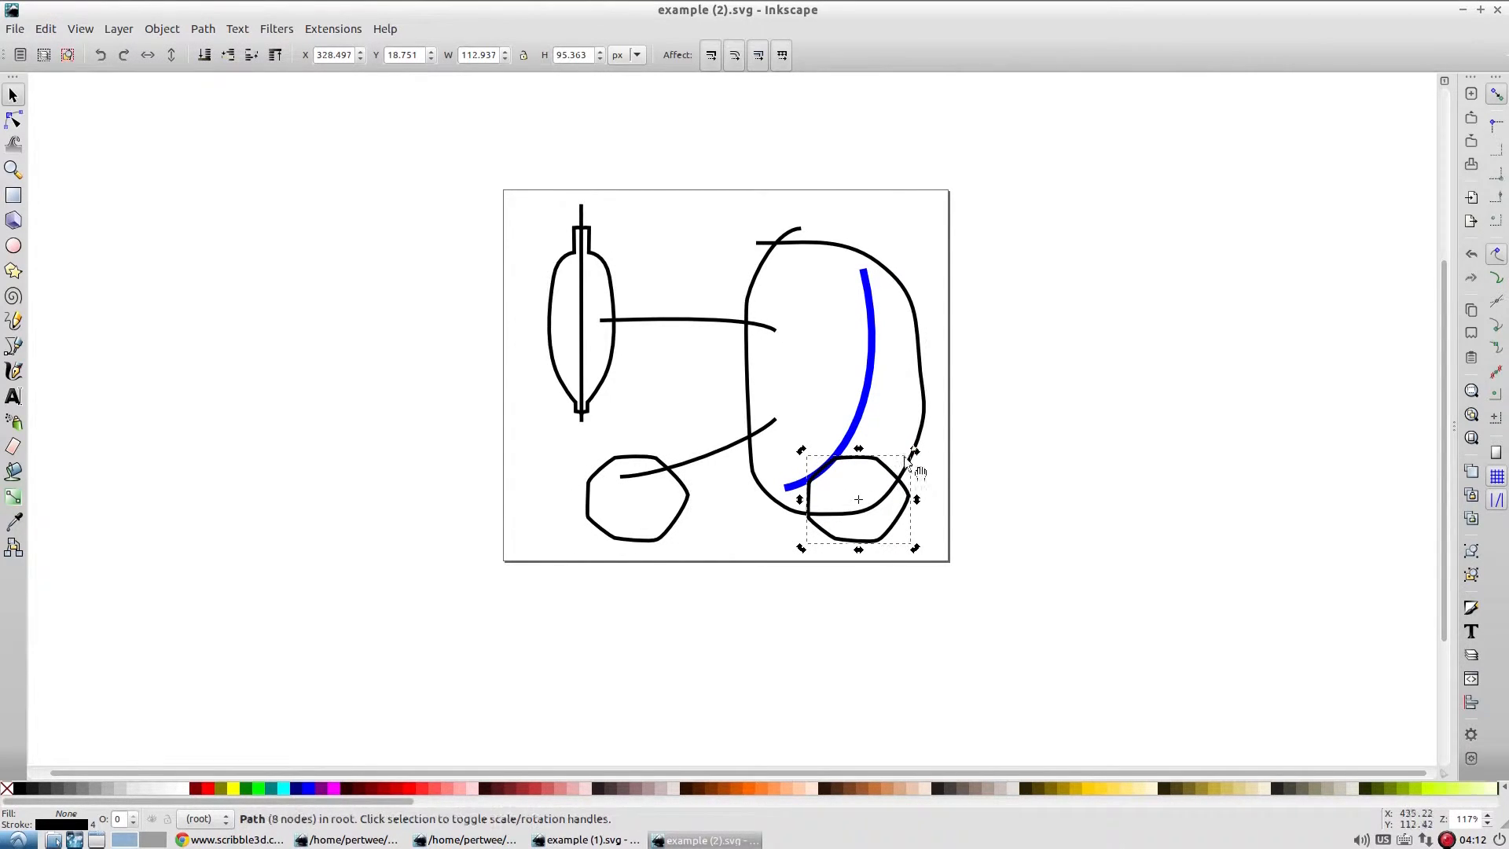
left_click_drag(915, 467, 851, 503)
key("Delete")
left_click(893, 475)
Rotate and narrow the copied polygon to about 46 by 81 px and place it across the blue spine's lower end
left_click(826, 454)
left_click(838, 472)
left_click_drag(844, 445, 811, 451)
mouse_move(810, 510)
left_mouse_down()
mouse_move(831, 536)
mouse_move(811, 482)
left_mouse_up()
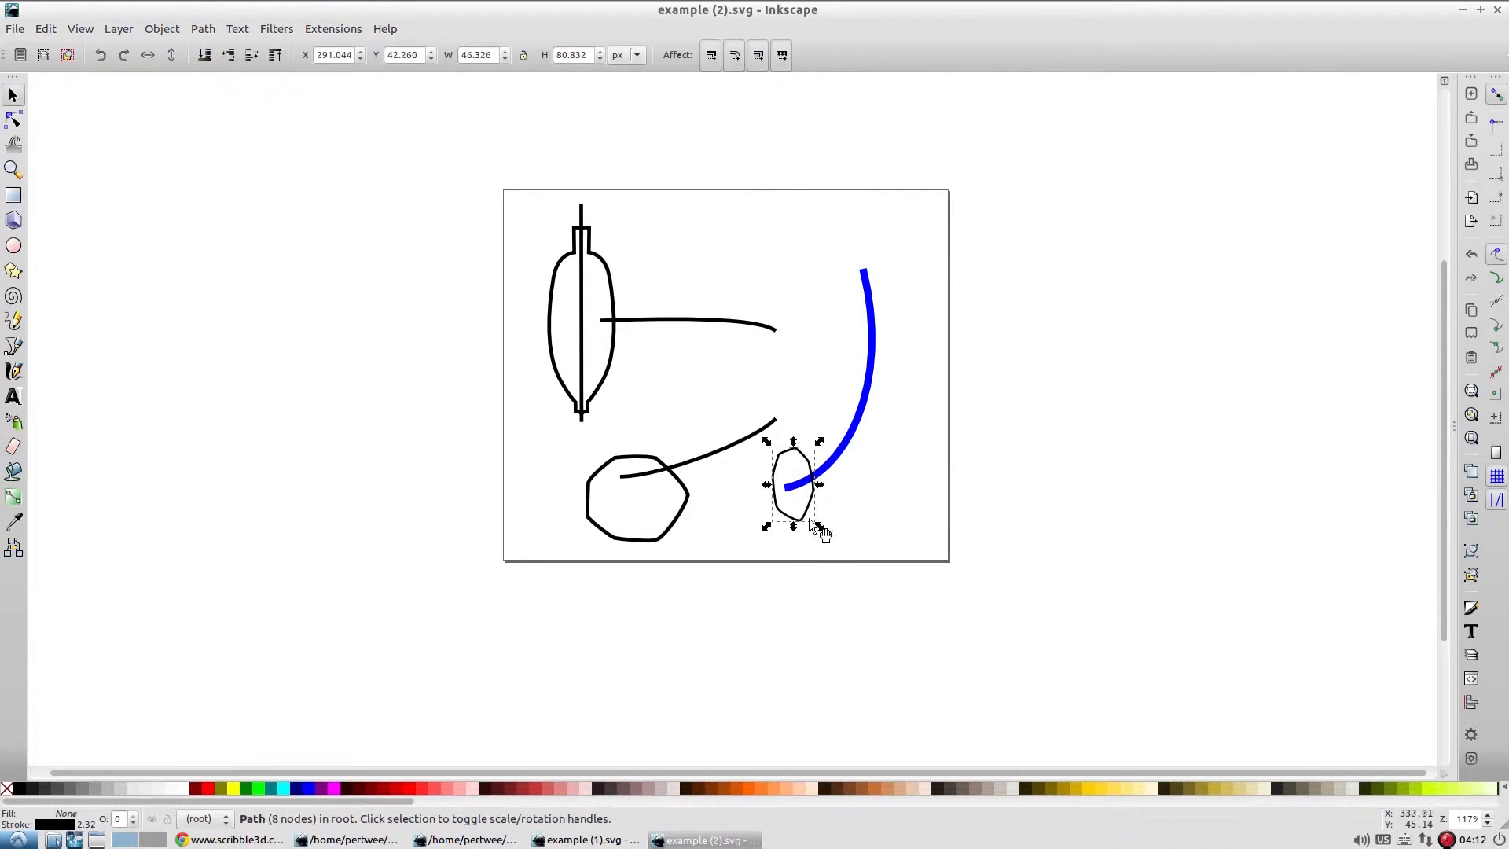
Paste three more copies of the narrowed cross-section up the blue spine, rotating them to stand across it
key("ctrl+c")
key("ctrl+v")
left_click(863, 427)
left_click_drag(874, 401, 853, 377)
key("ctrl+v")
left_click_drag(889, 320, 840, 348)
key("ctrl+v")
mouse_move(888, 269)
left_mouse_down()
mouse_move(823, 289)
mouse_move(894, 276)
left_mouse_up()
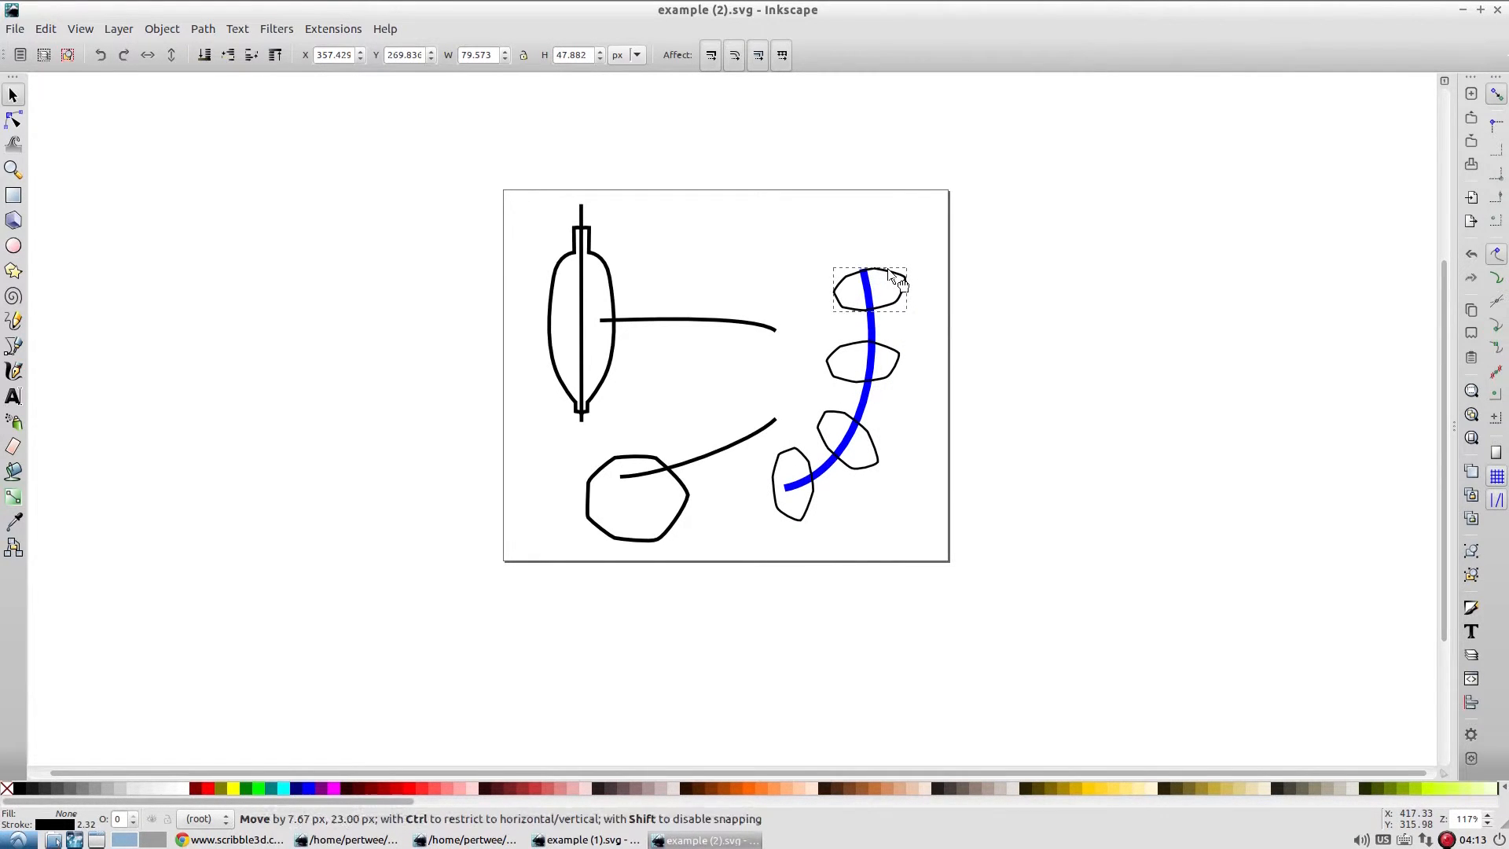
left_click(594, 281)
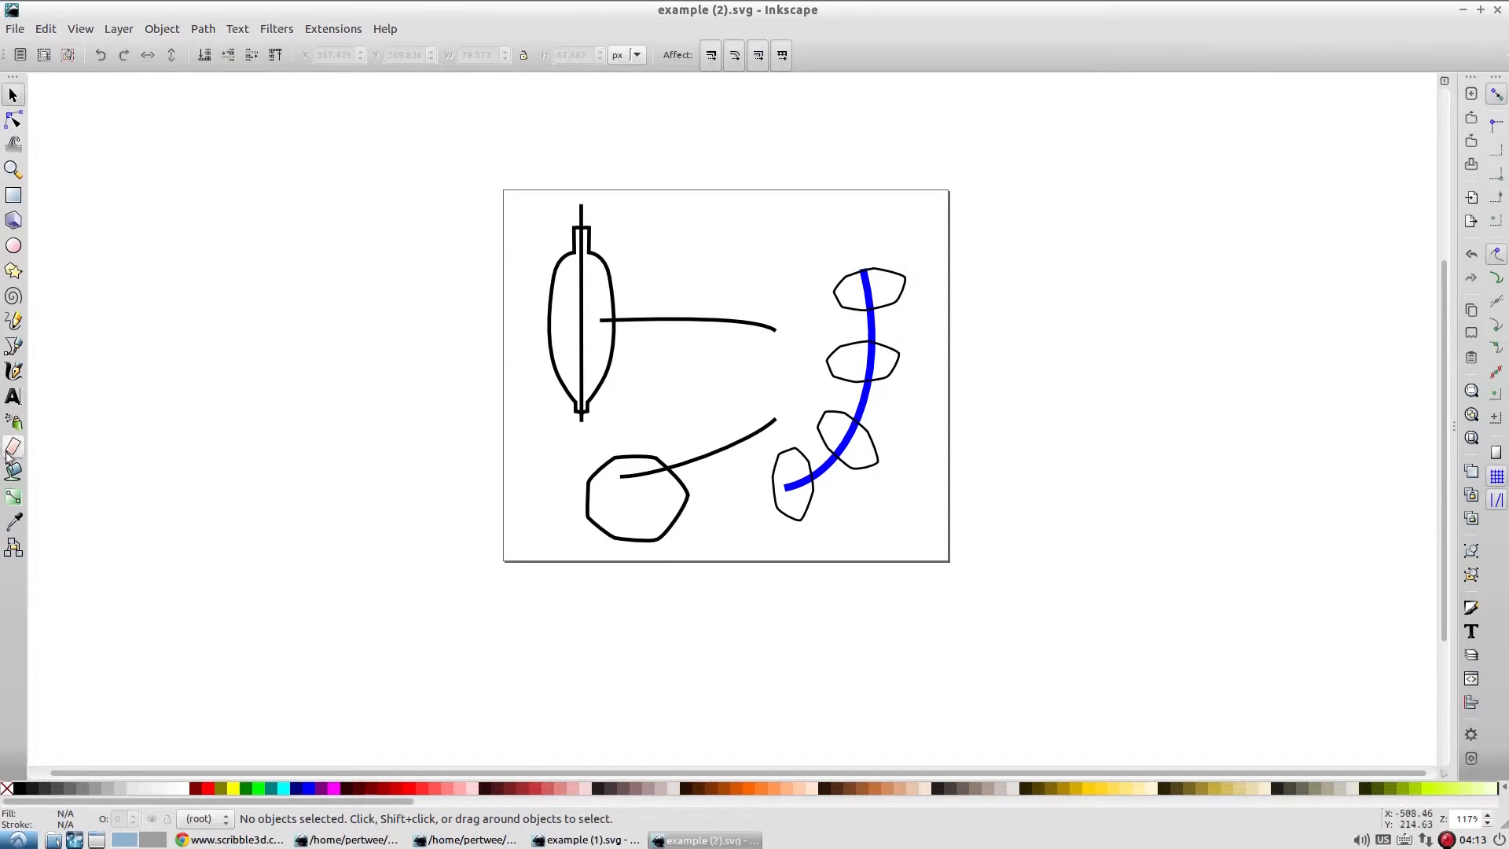
Draw freehand horizontal strokes across the straight banana silhouette with the Pencil tool, from its stem down to its lower tip
left_click(14, 346)
left_click(13, 320)
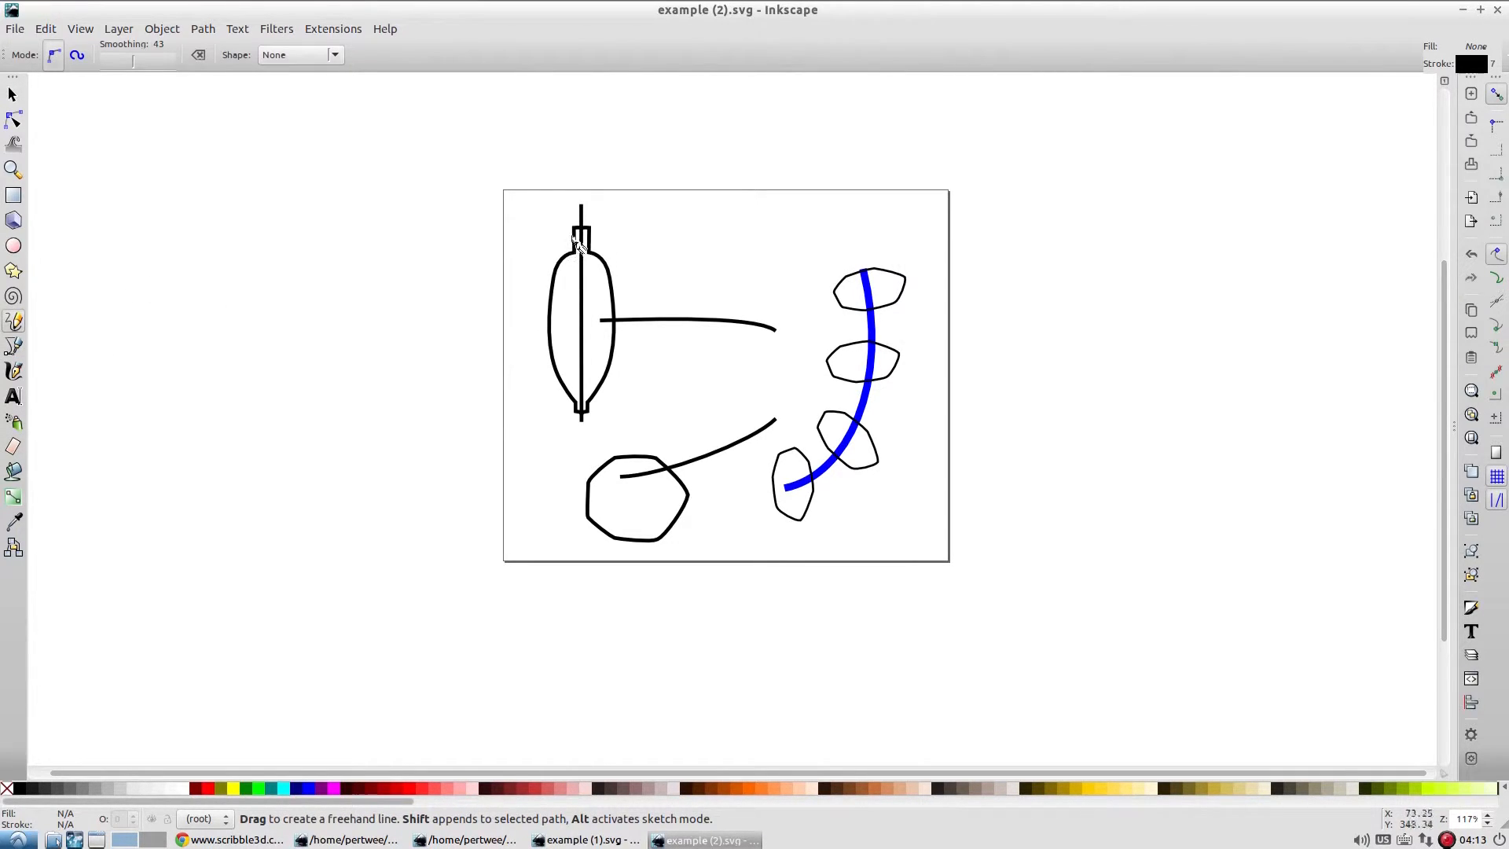
left_click_drag(521, 231, 635, 231)
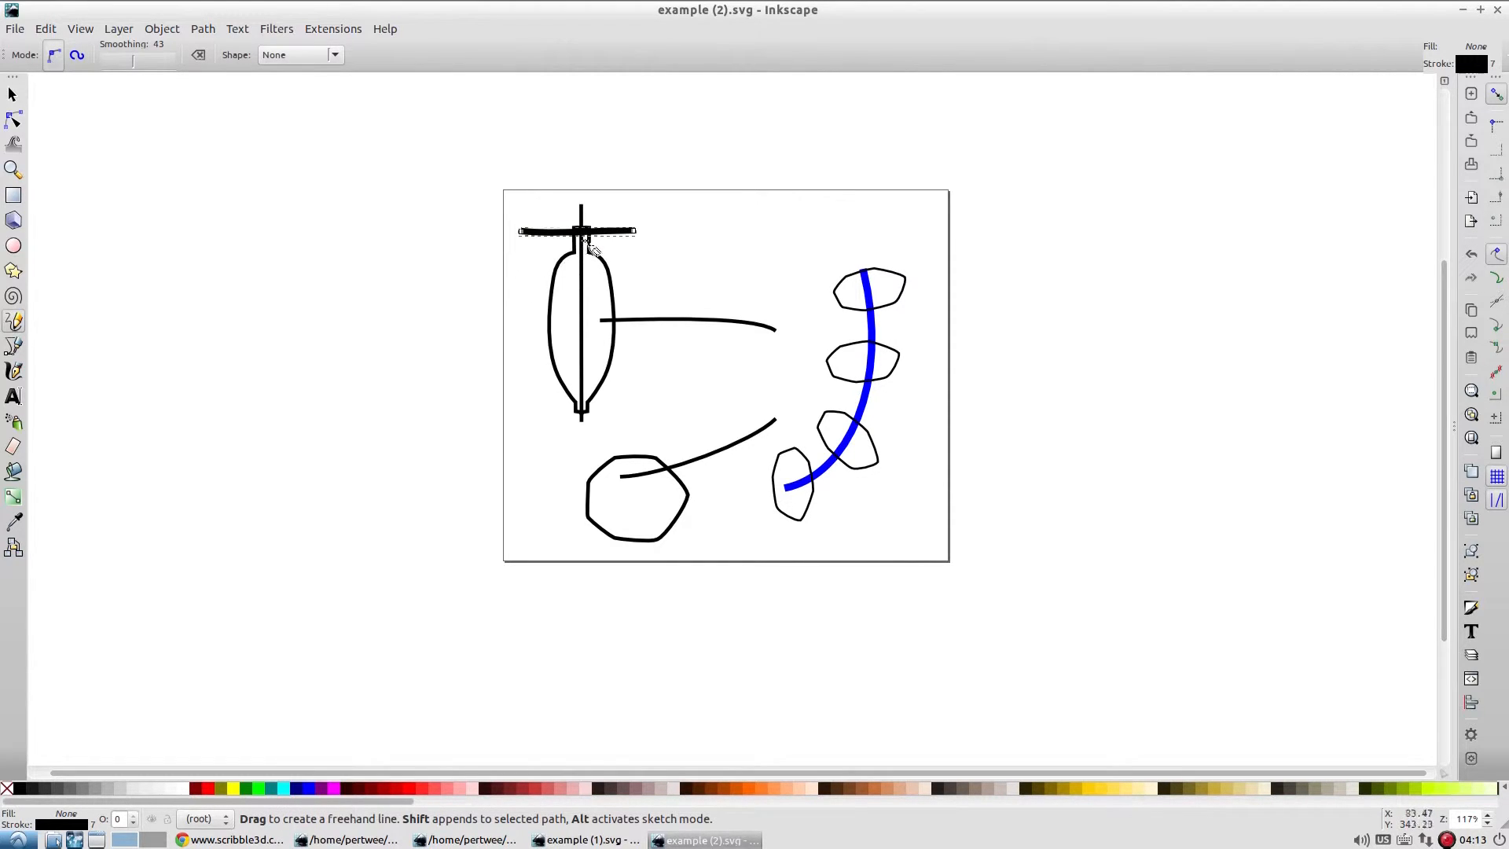
left_click(580, 233)
mouse_move(580, 233)
left_mouse_down()
mouse_move(568, 224)
mouse_move(590, 228)
mouse_move(578, 273)
mouse_move(602, 271)
mouse_move(570, 299)
mouse_move(619, 303)
left_mouse_up()
mouse_move(554, 320)
left_mouse_down()
mouse_move(603, 323)
mouse_move(569, 349)
mouse_move(611, 351)
left_mouse_up()
mouse_move(556, 376)
left_mouse_down()
mouse_move(603, 376)
mouse_move(601, 403)
left_mouse_up()
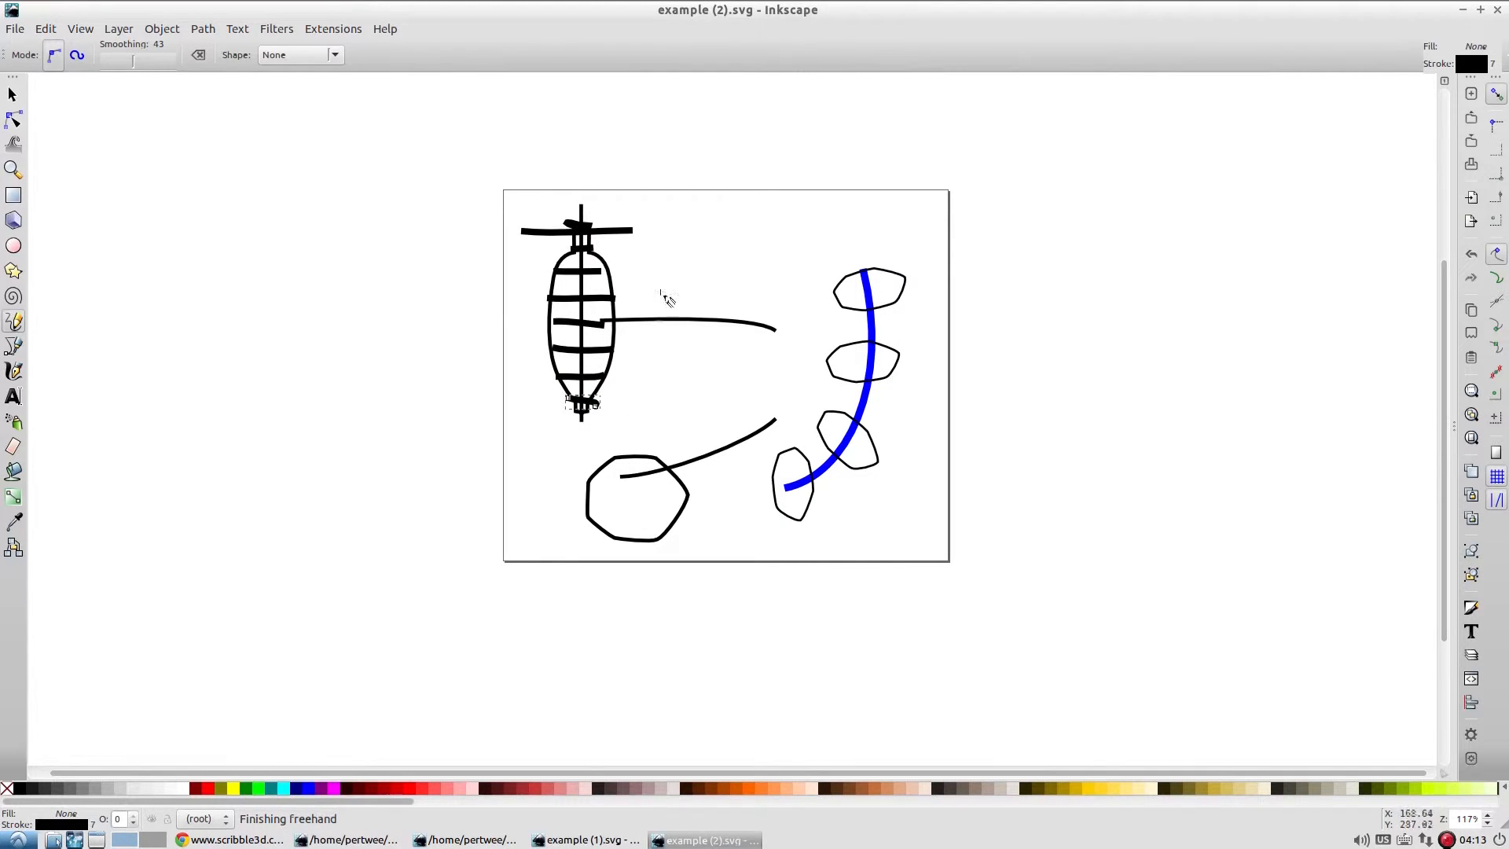
Delete the long horizontal stroke that extends past both sides of the straight banana silhouette's stem
key("s")
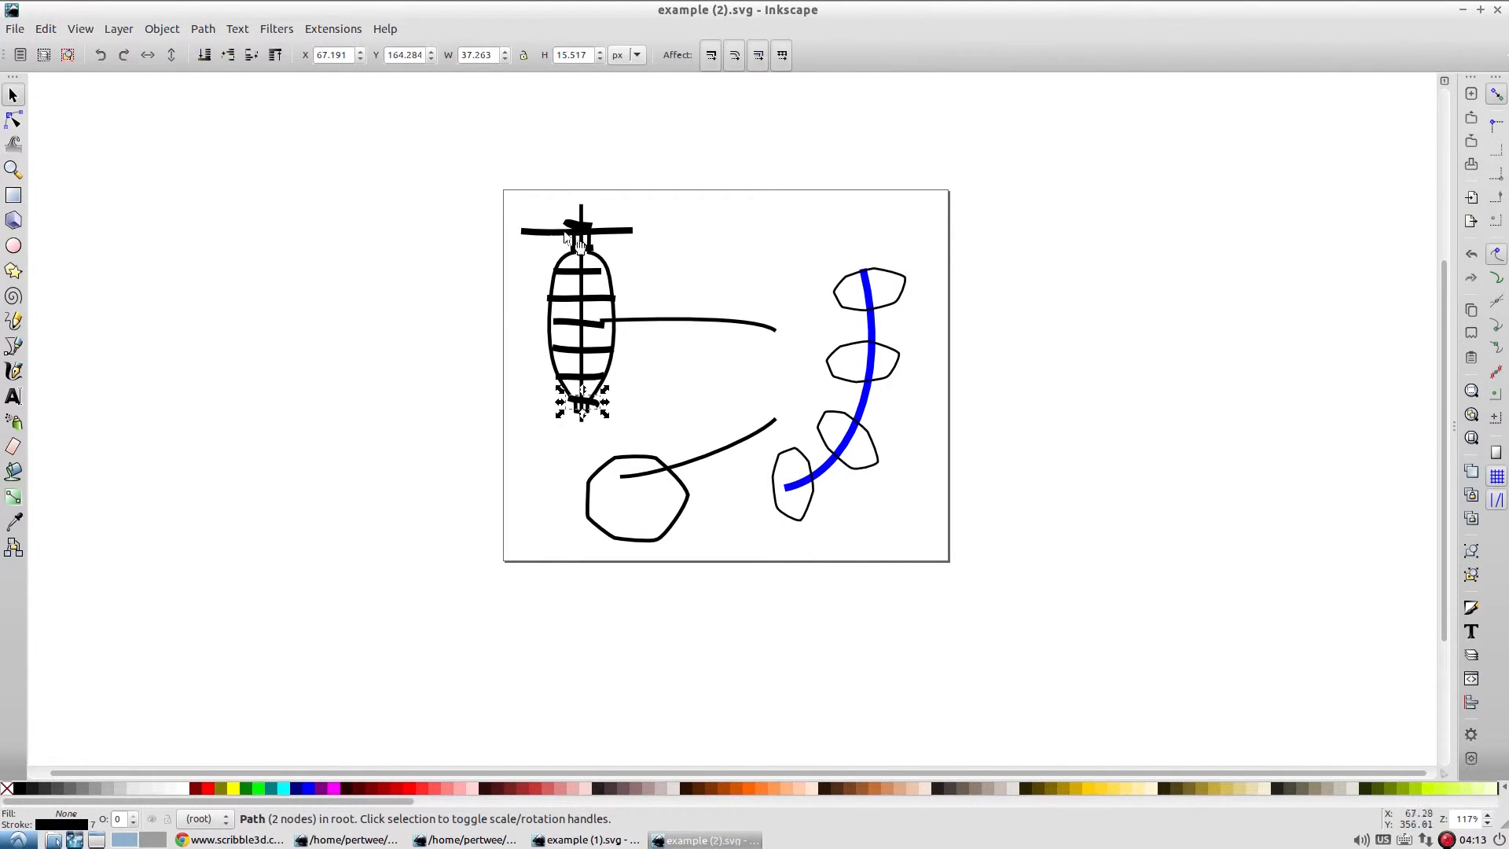
left_click(553, 232)
key("Delete")
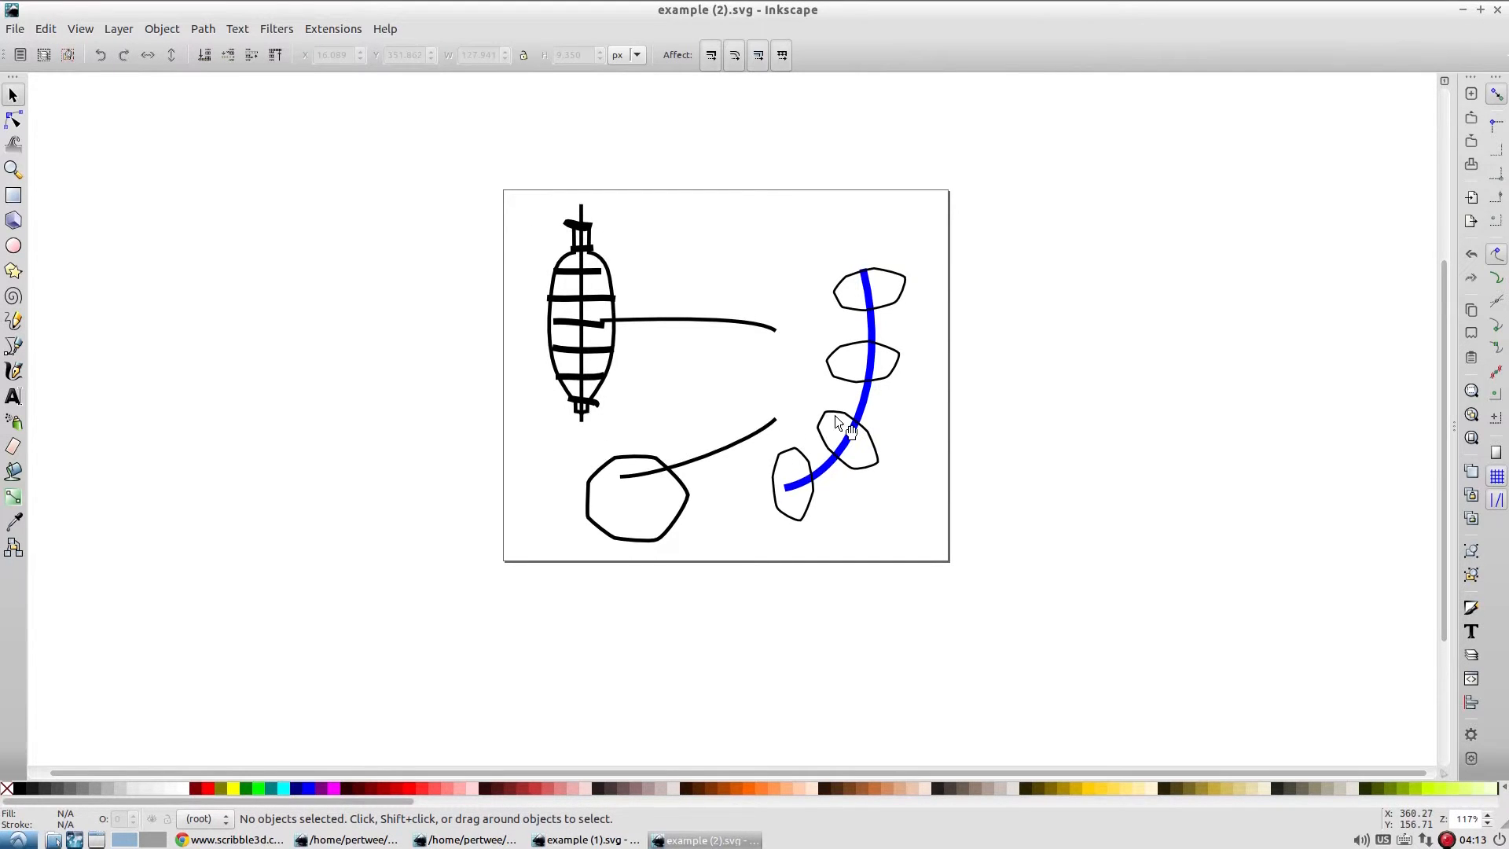
Shrink the cross-sections at the blue spine's ends to about 26 by 42 px at the lower end and 43 by 18 px at the upper end
left_click(811, 488)
left_click_drag(818, 524, 805, 512)
left_click(786, 474)
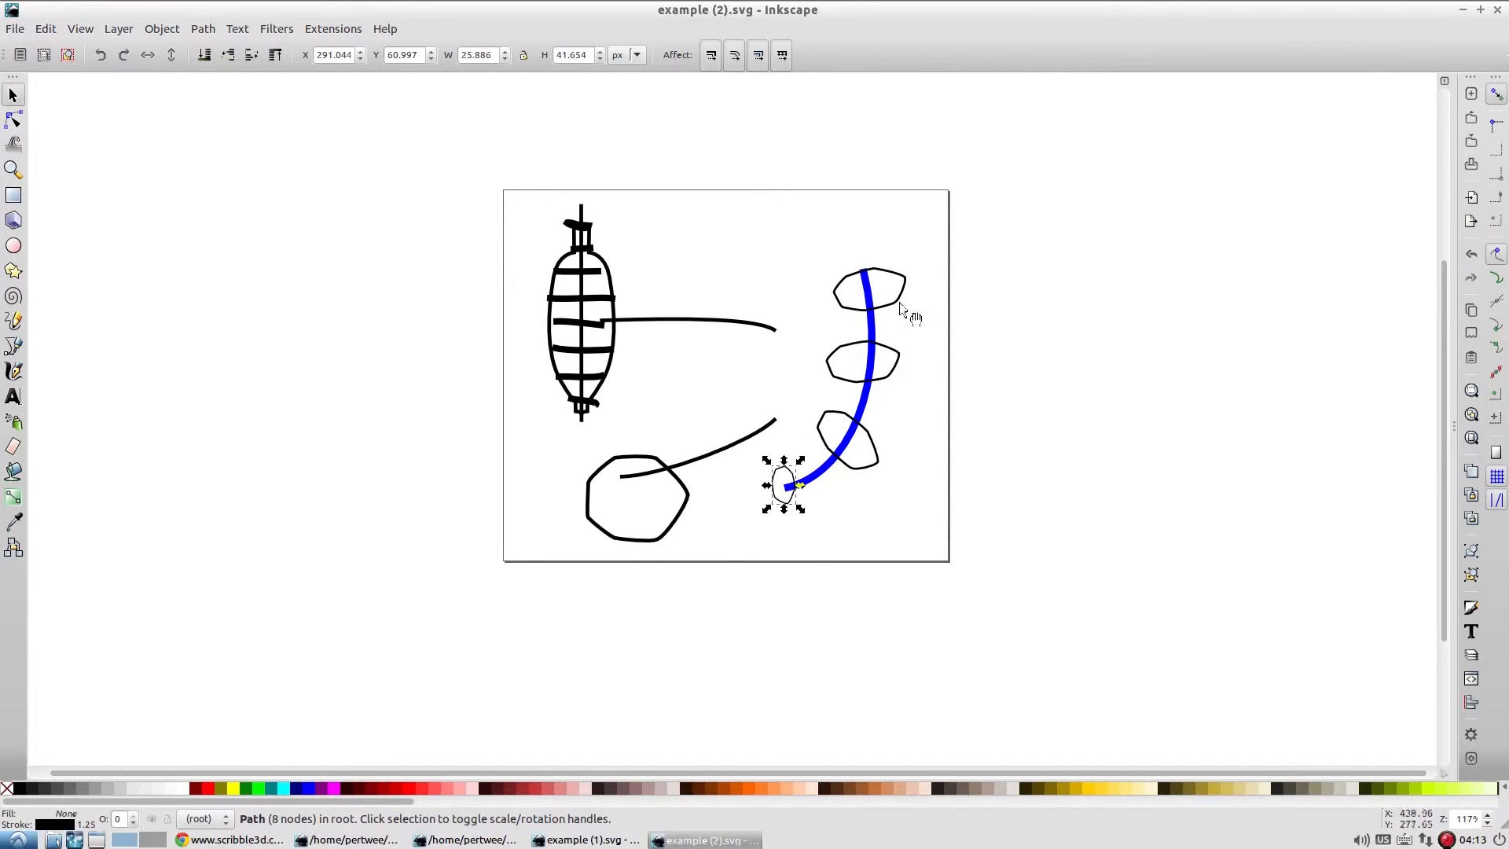
left_click(872, 287)
left_click_drag(909, 264, 893, 270)
left_click_drag(829, 318, 842, 300)
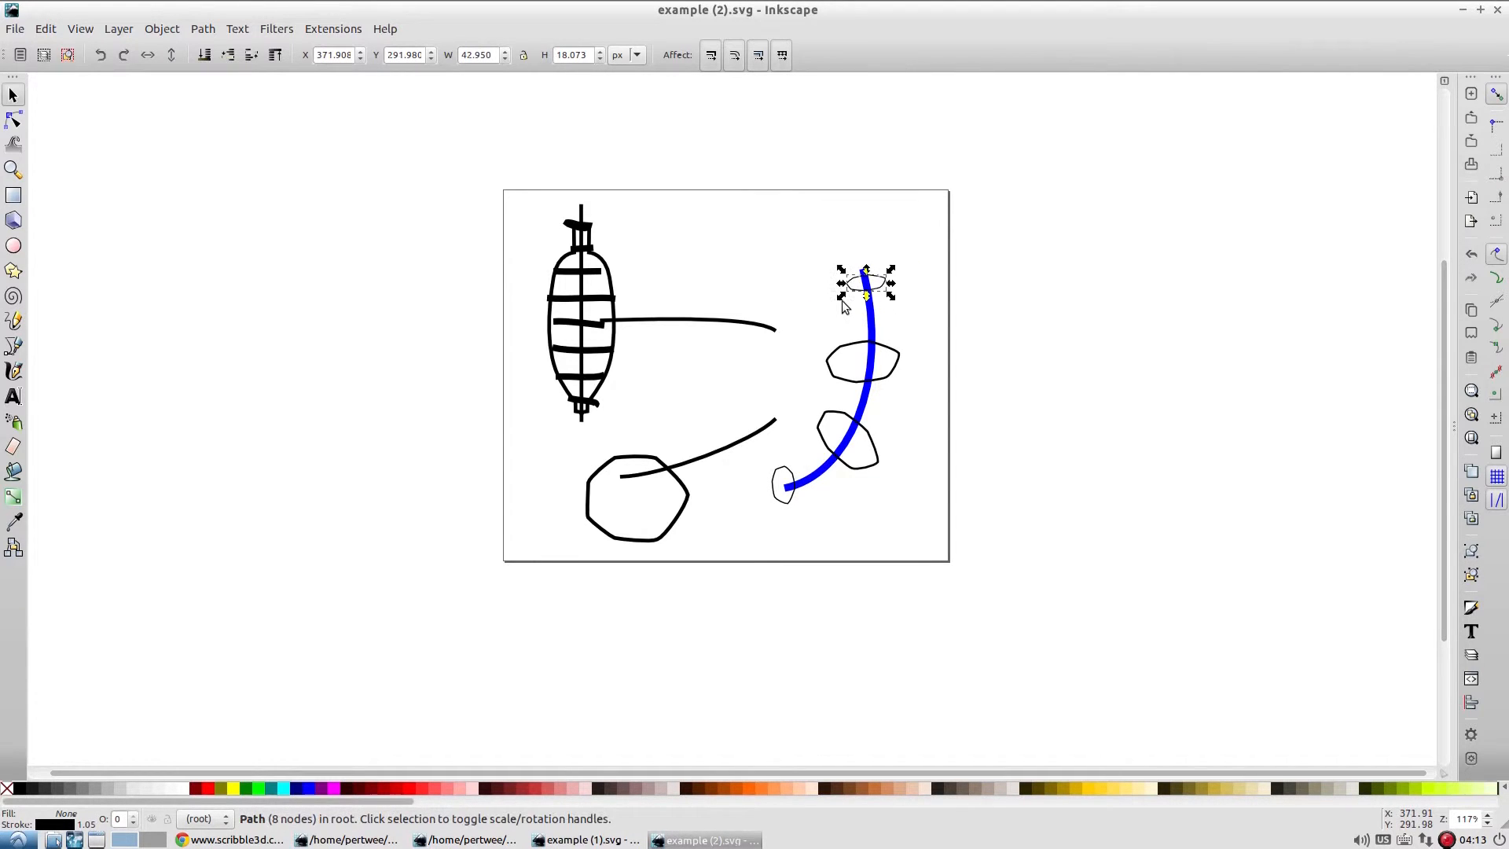
Paste copies of the two middle cross-sections into the gaps along the blue spine, reducing the upper copy to fit the taper
left_click_drag(845, 423, 898, 445)
key("ctrl+c")
key("ctrl+v")
left_click(877, 352)
key("ctrl+c")
key("ctrl+v")
left_click_drag(909, 311, 889, 337)
left_click_drag(873, 306, 891, 319)
left_click(1076, 442)
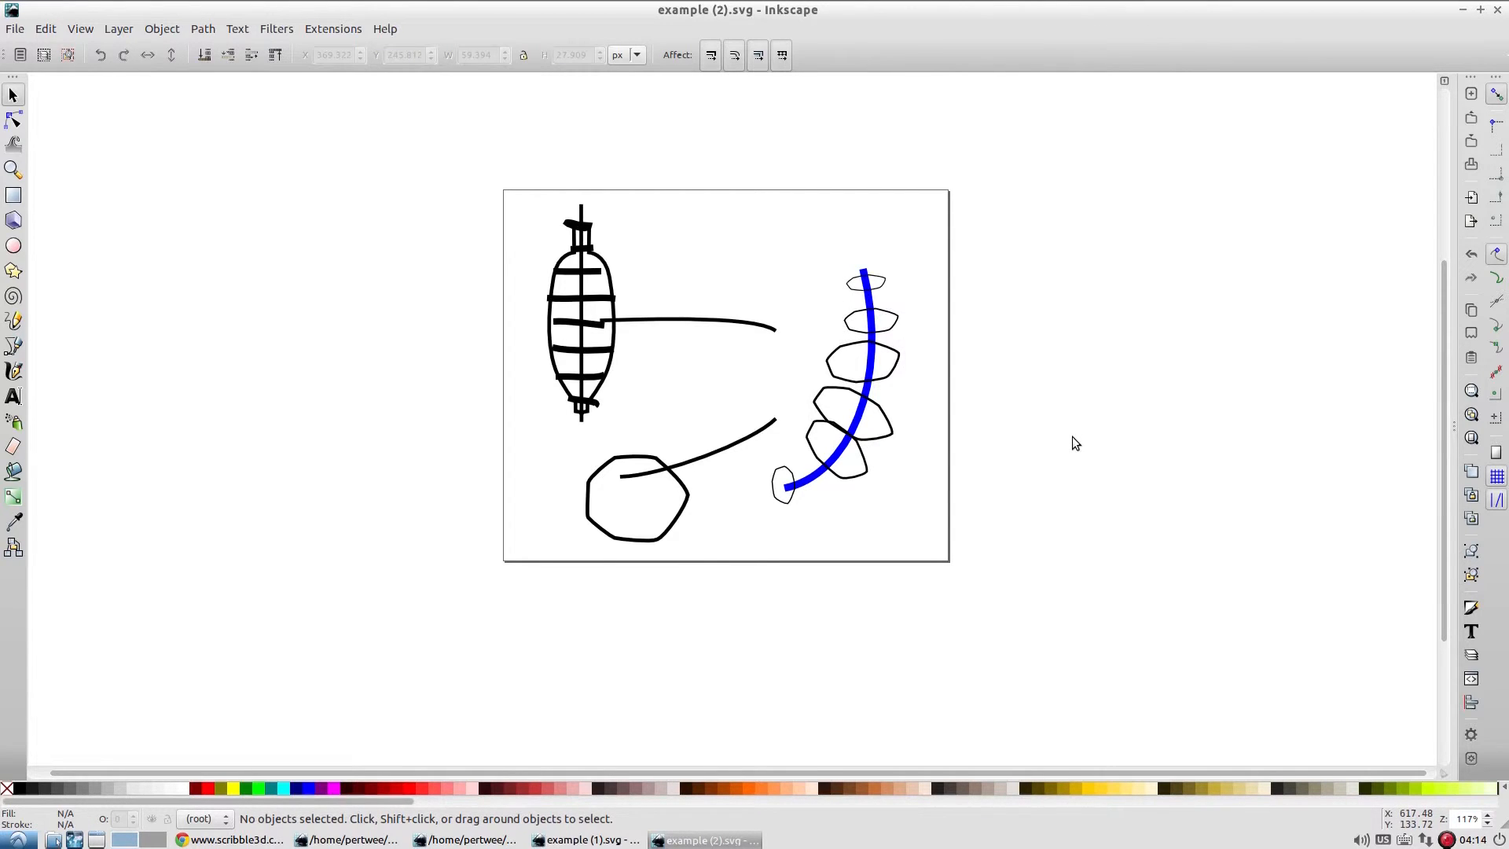
Switch to the scribble3d editor in the browser and show the Banana2 drawing as a 3D object
key("alt+Tab")
key("alt+Tab")
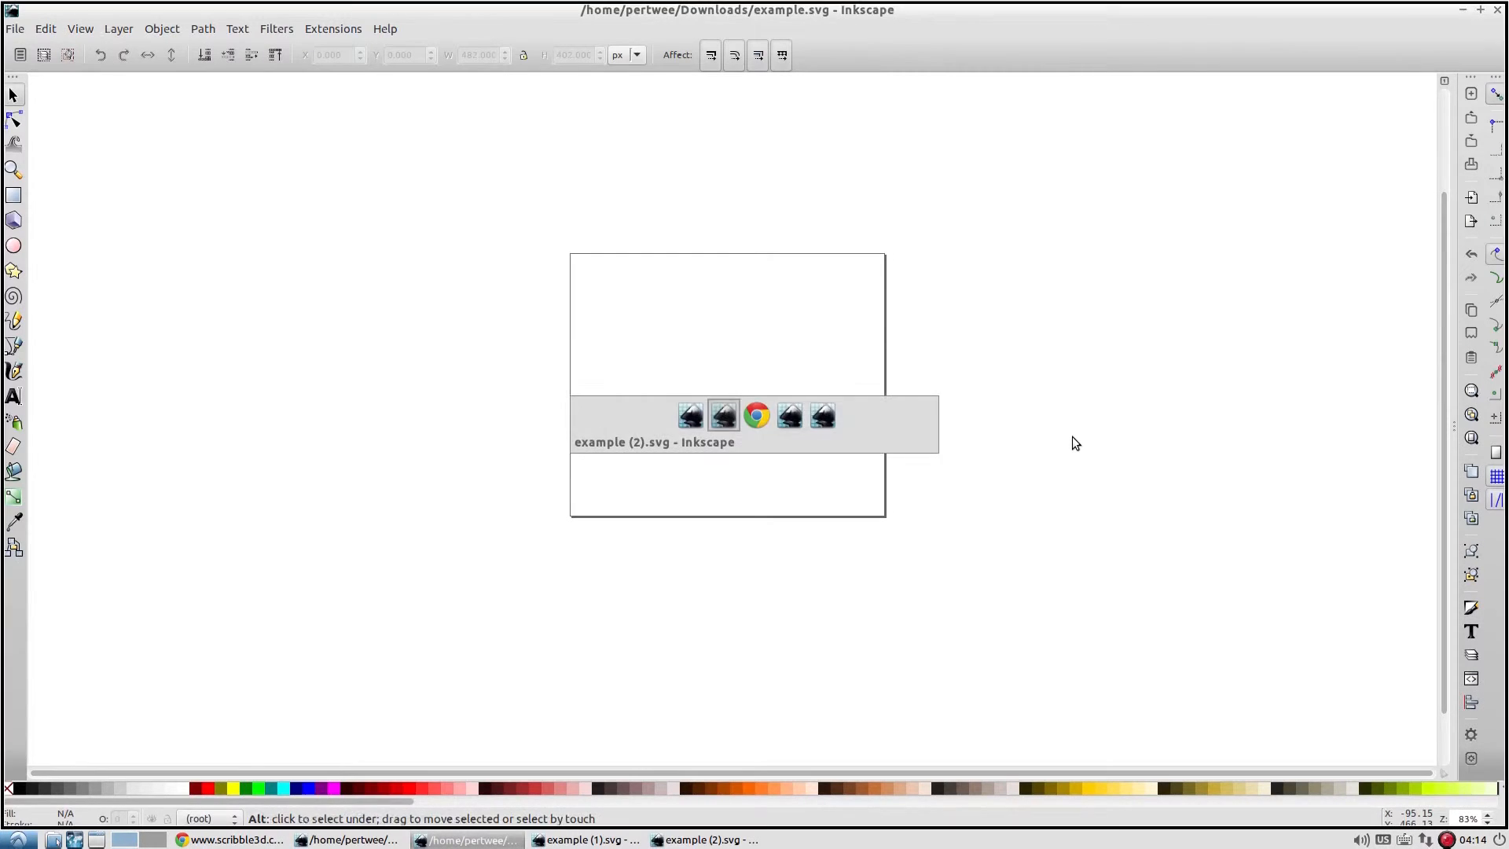
key("alt+Tab")
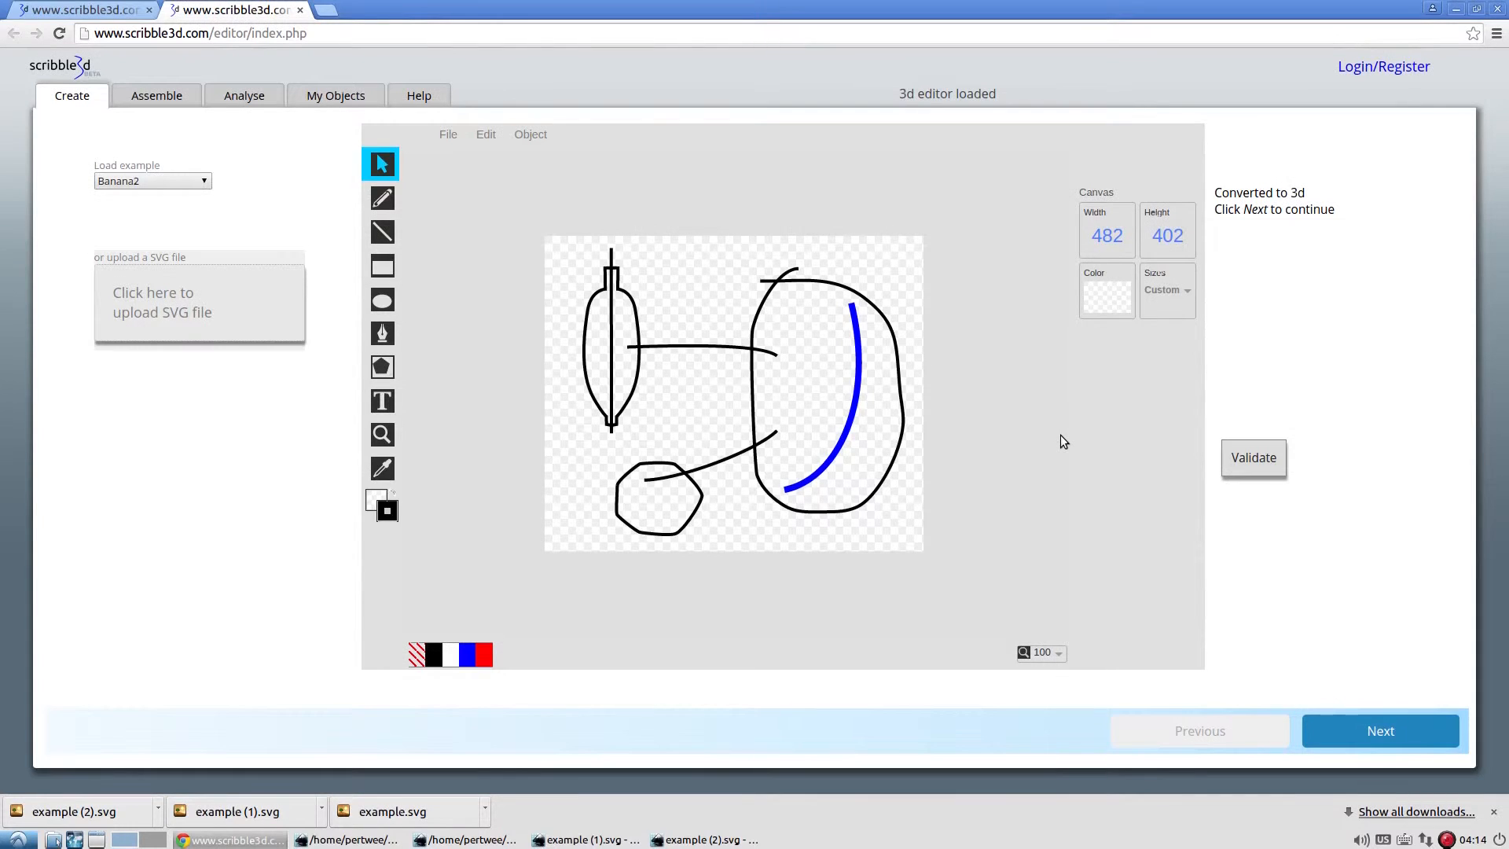
left_click(1375, 731)
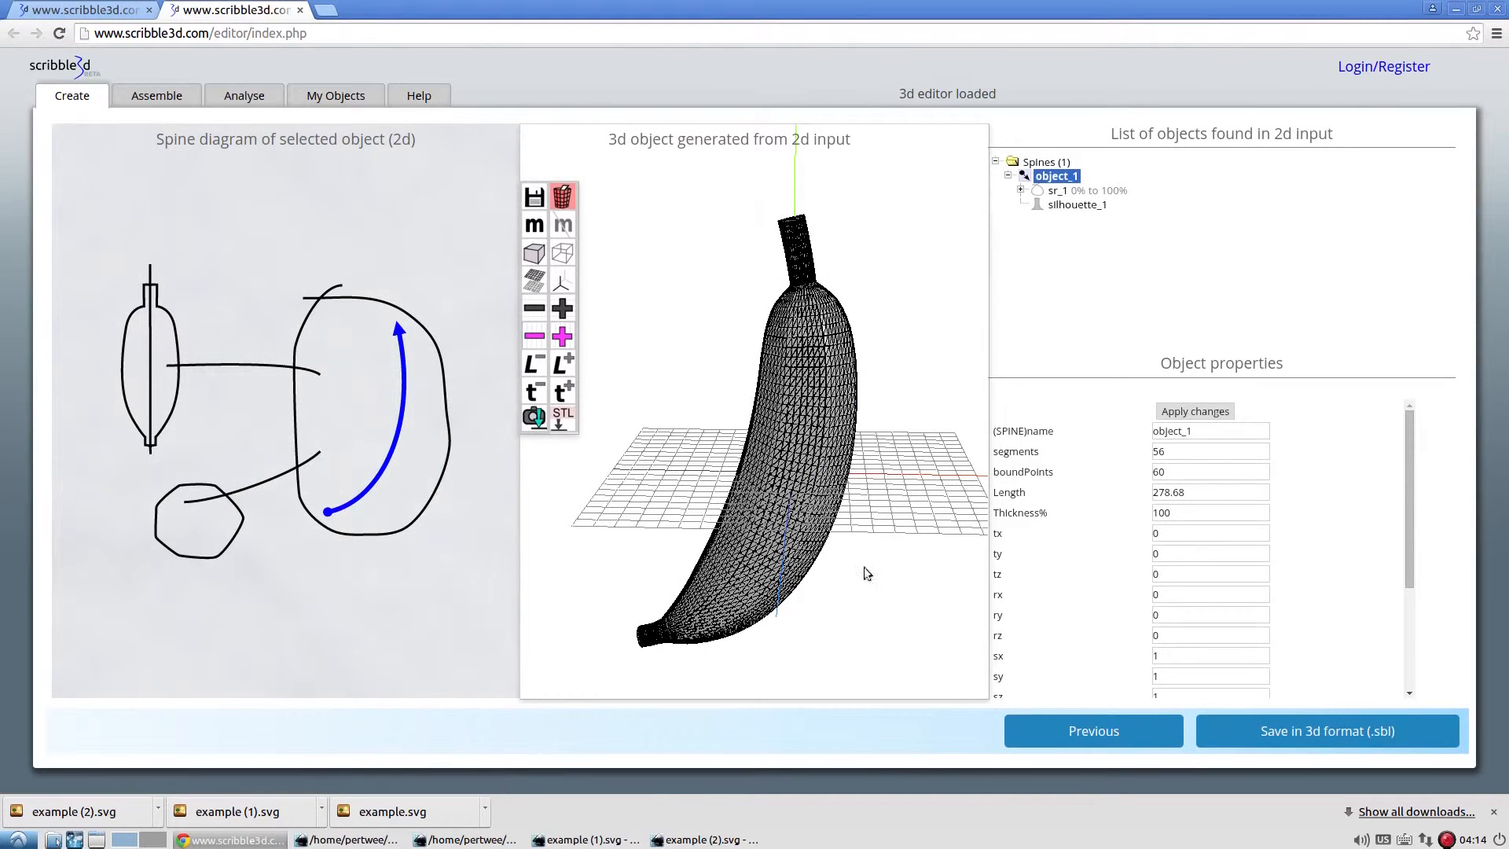
Highlight the banana's silhouette_1, spine range sr_1 and slice_1 in the spine diagram
left_click(1088, 210)
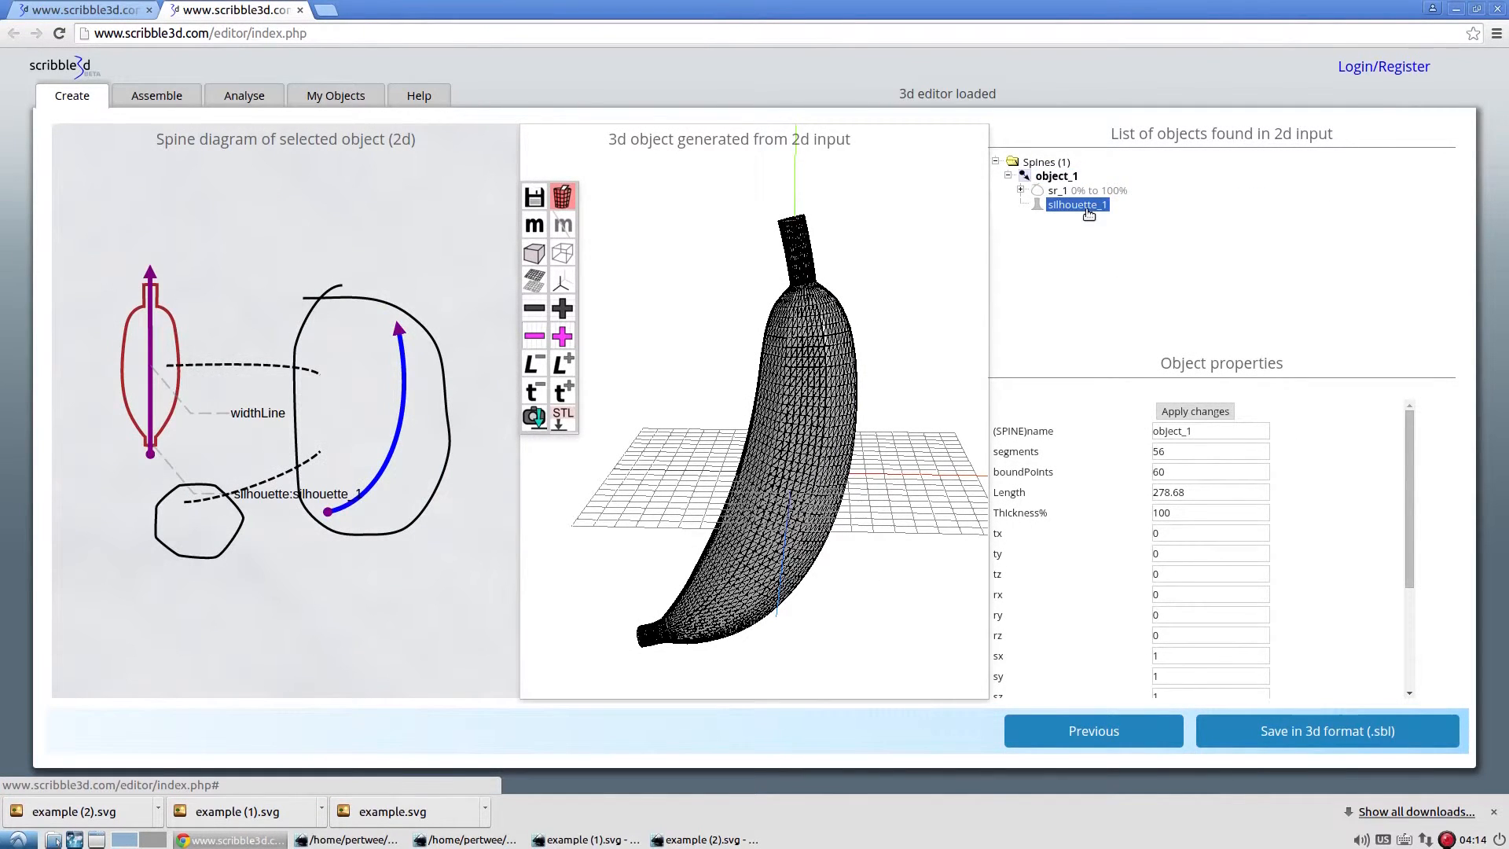
left_click(1107, 191)
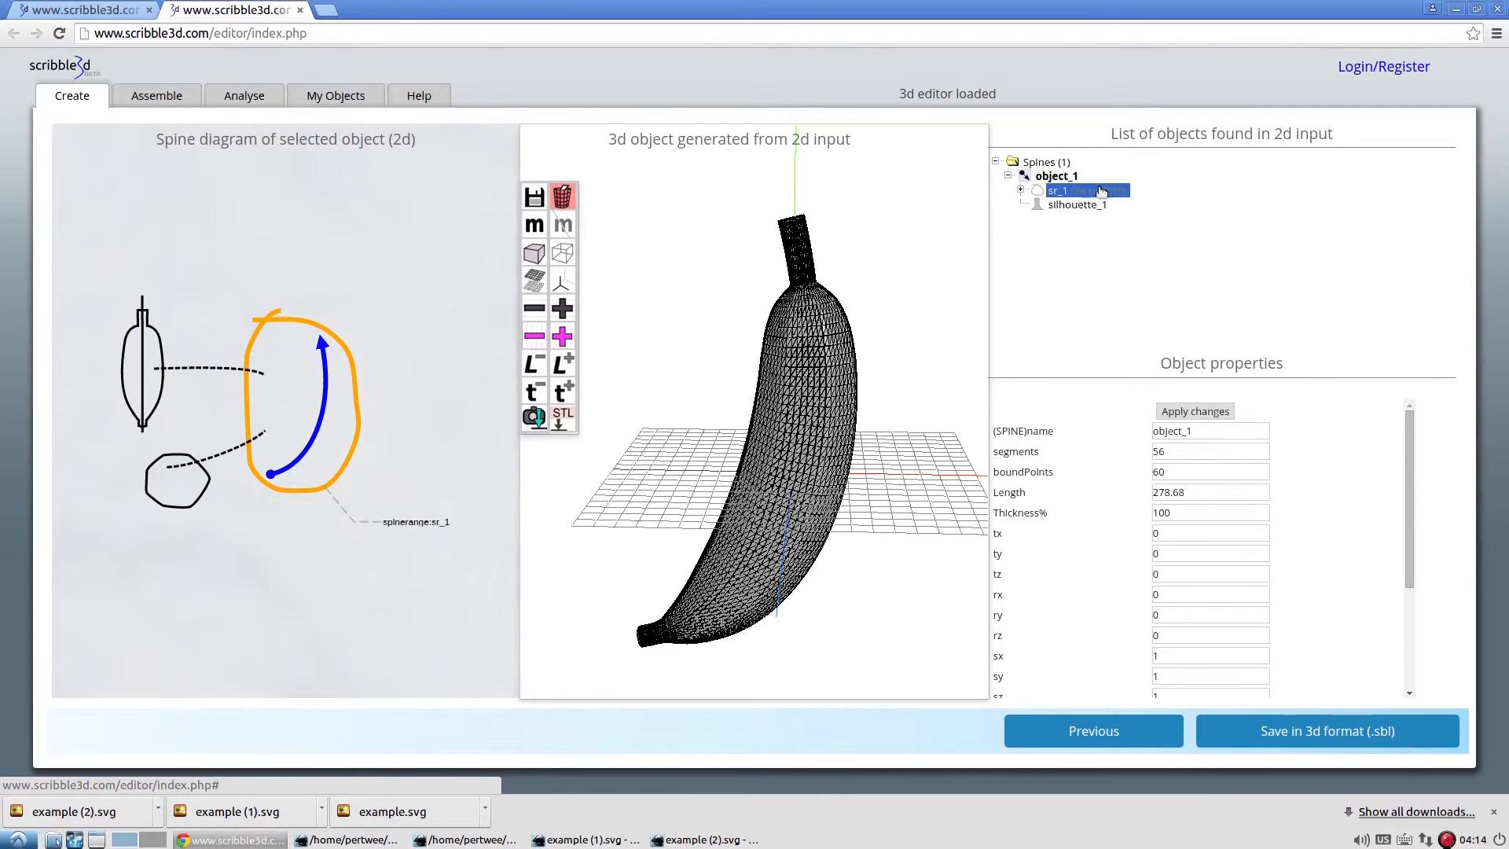
left_click(1020, 190)
left_click(1071, 205)
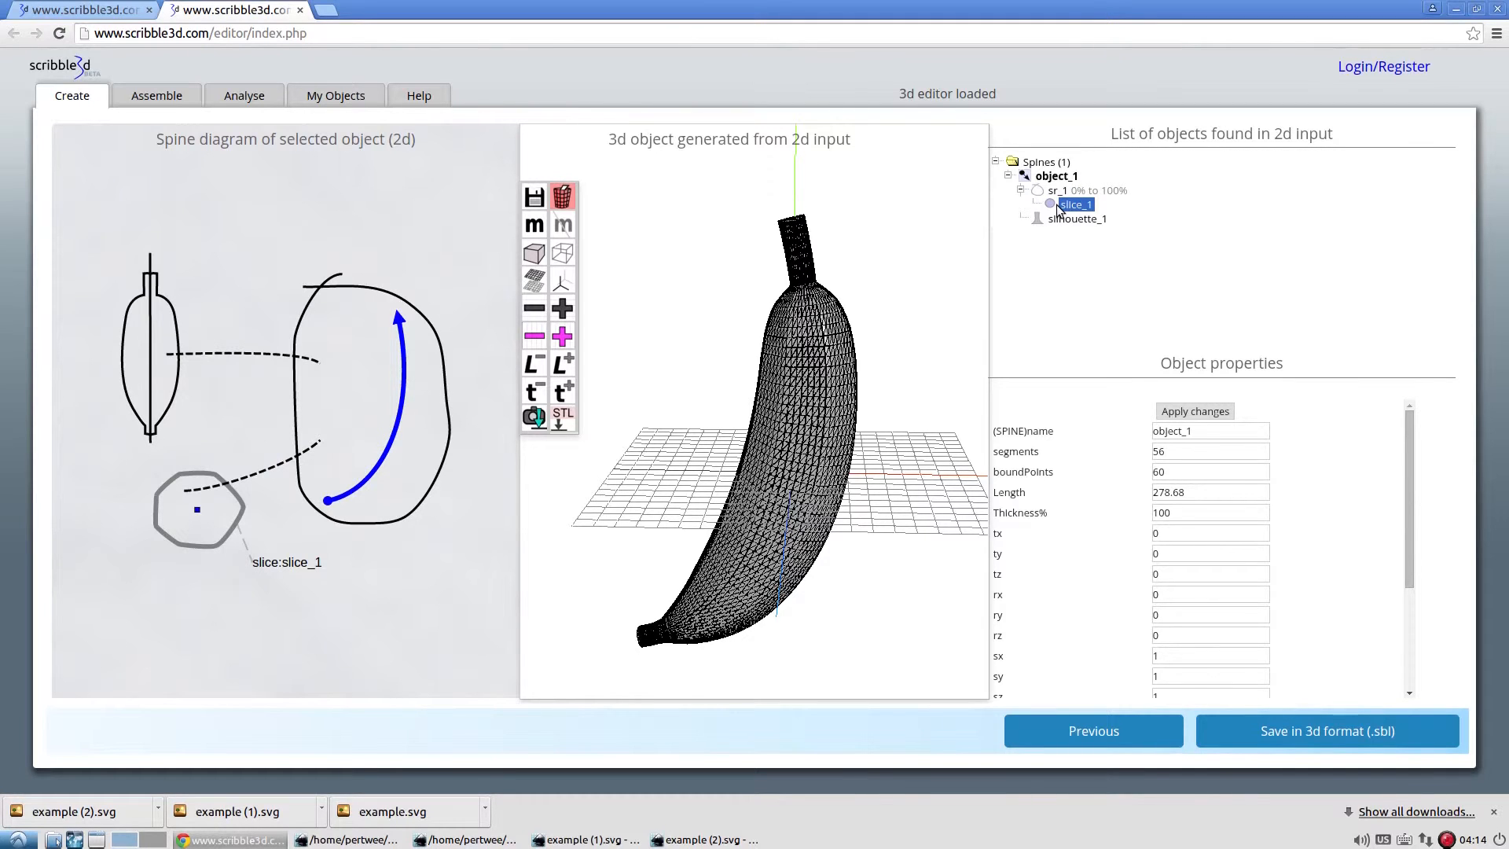
Load the Baseball bat example, generate its 3D object and view the bat obliquely from above
left_click(1142, 738)
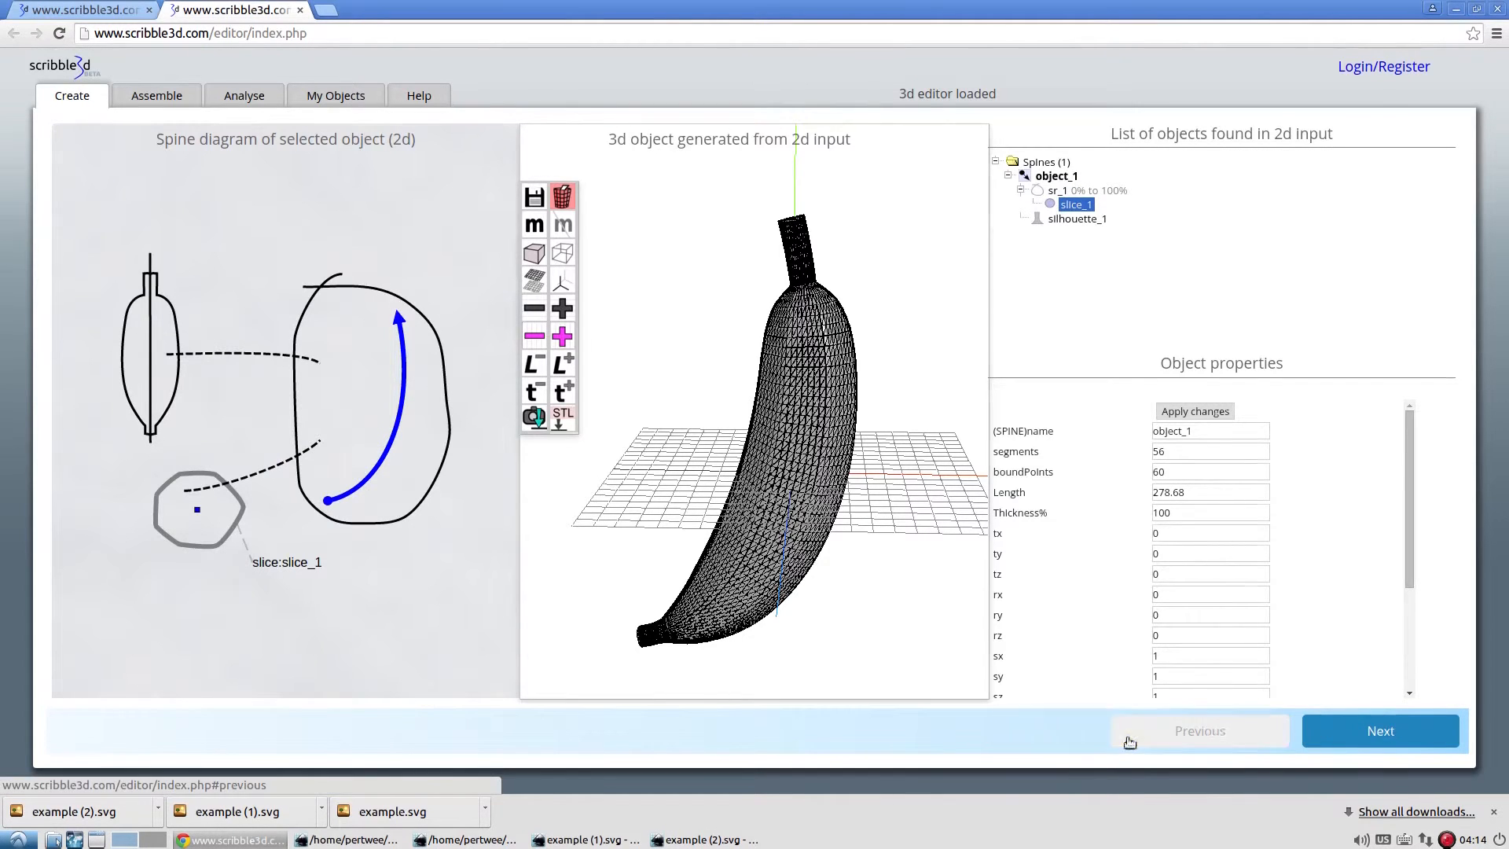
left_click(195, 182)
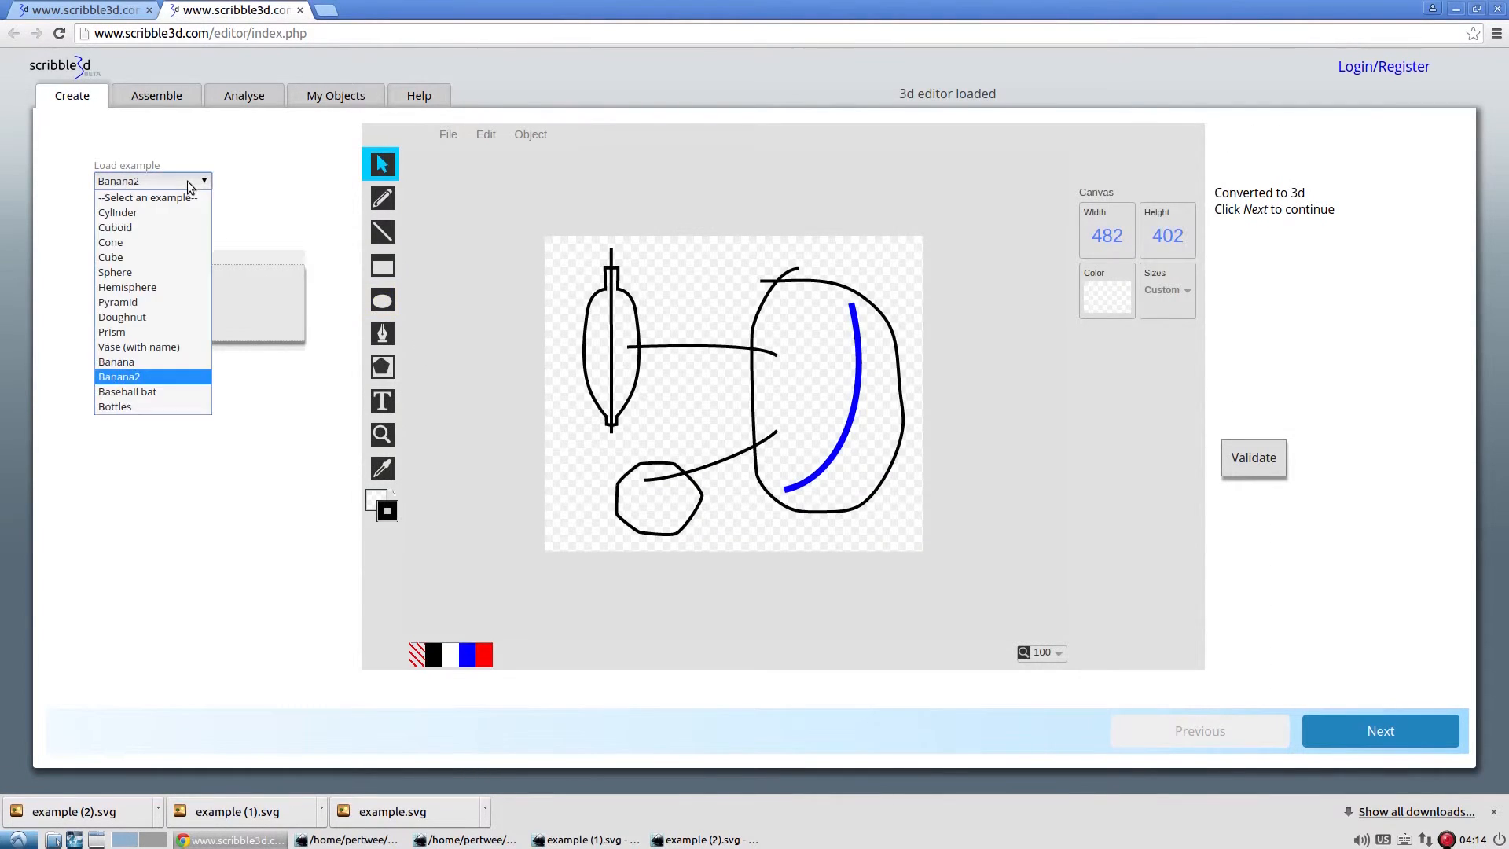
left_click(177, 397)
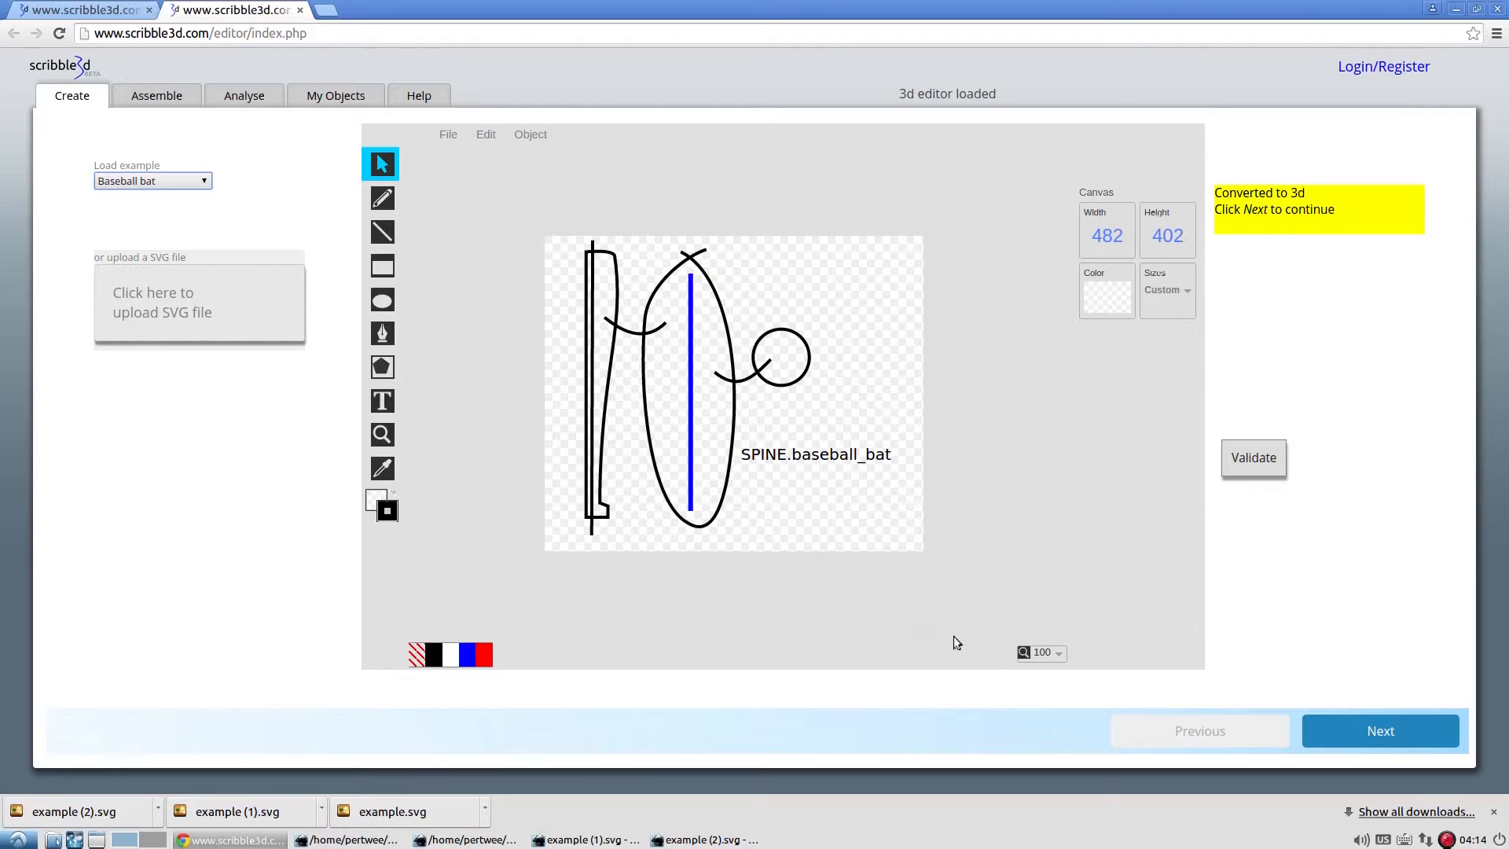
left_click(1411, 735)
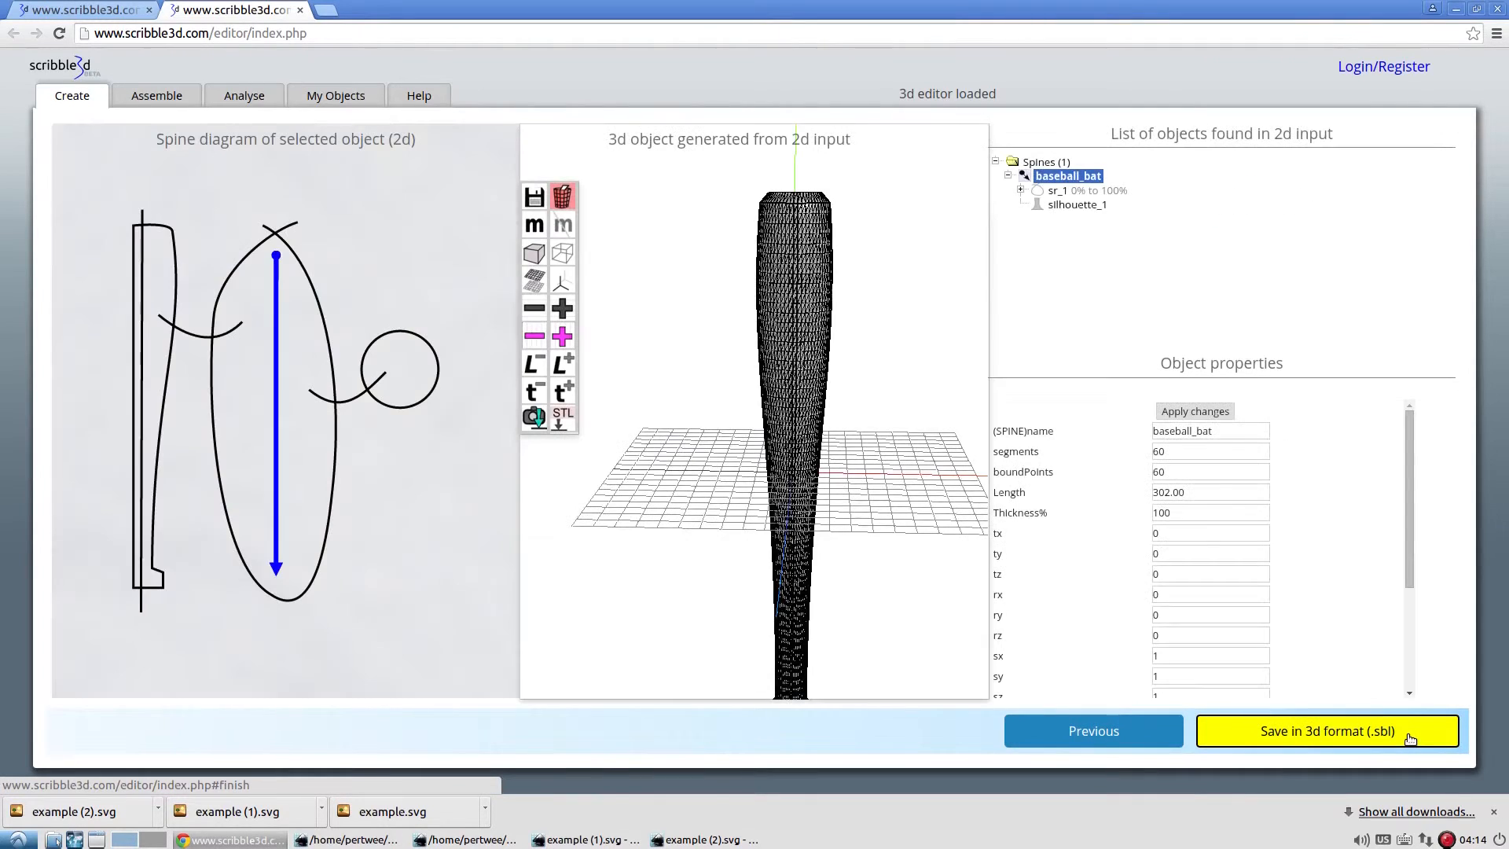
left_click_drag(899, 497, 786, 534)
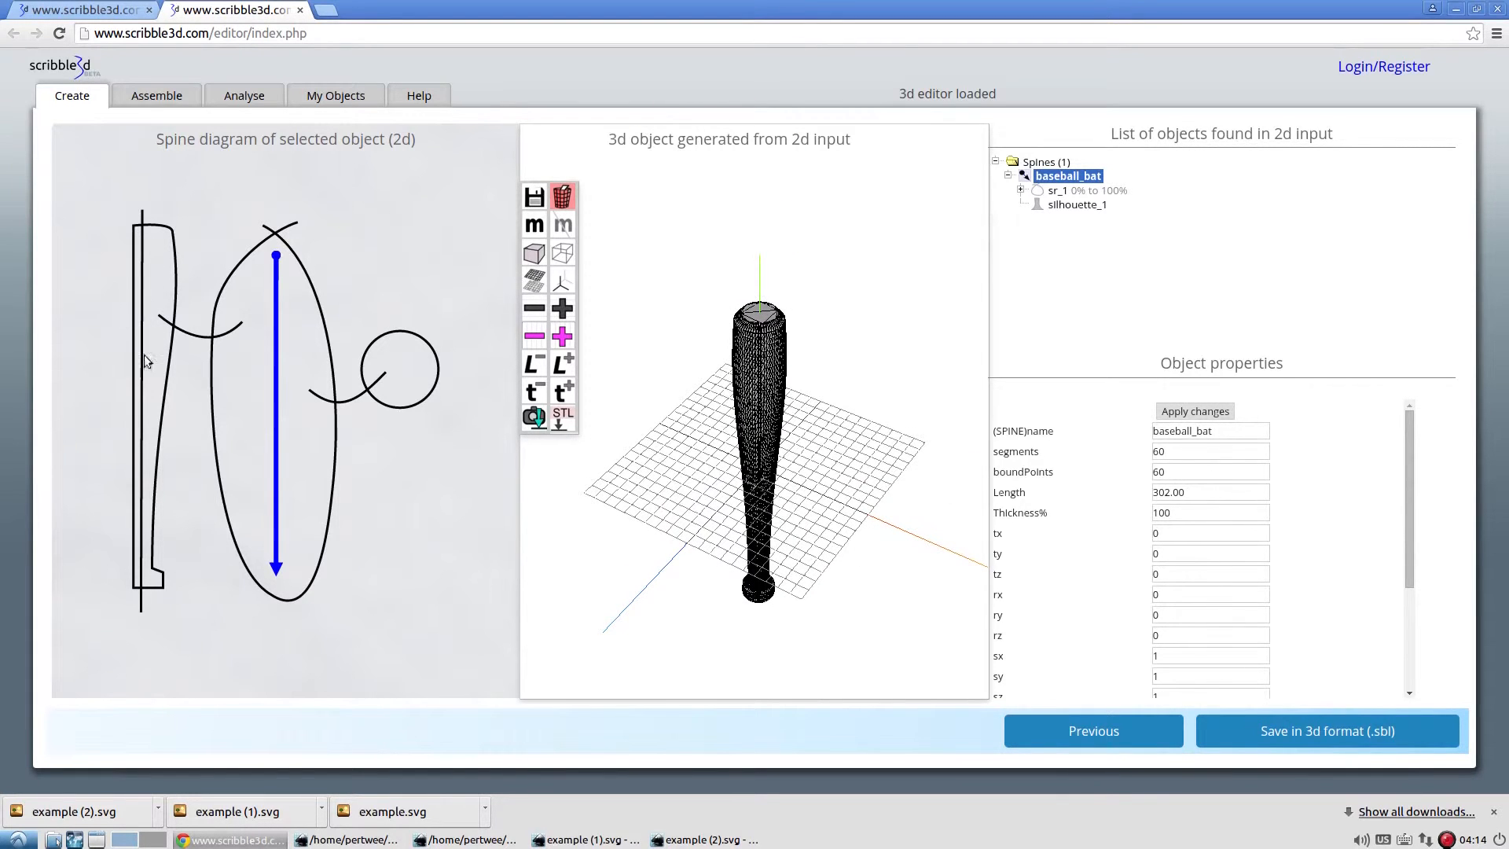
mouse_move(870, 497)
left_mouse_down()
mouse_move(860, 402)
mouse_move(873, 503)
left_mouse_up()
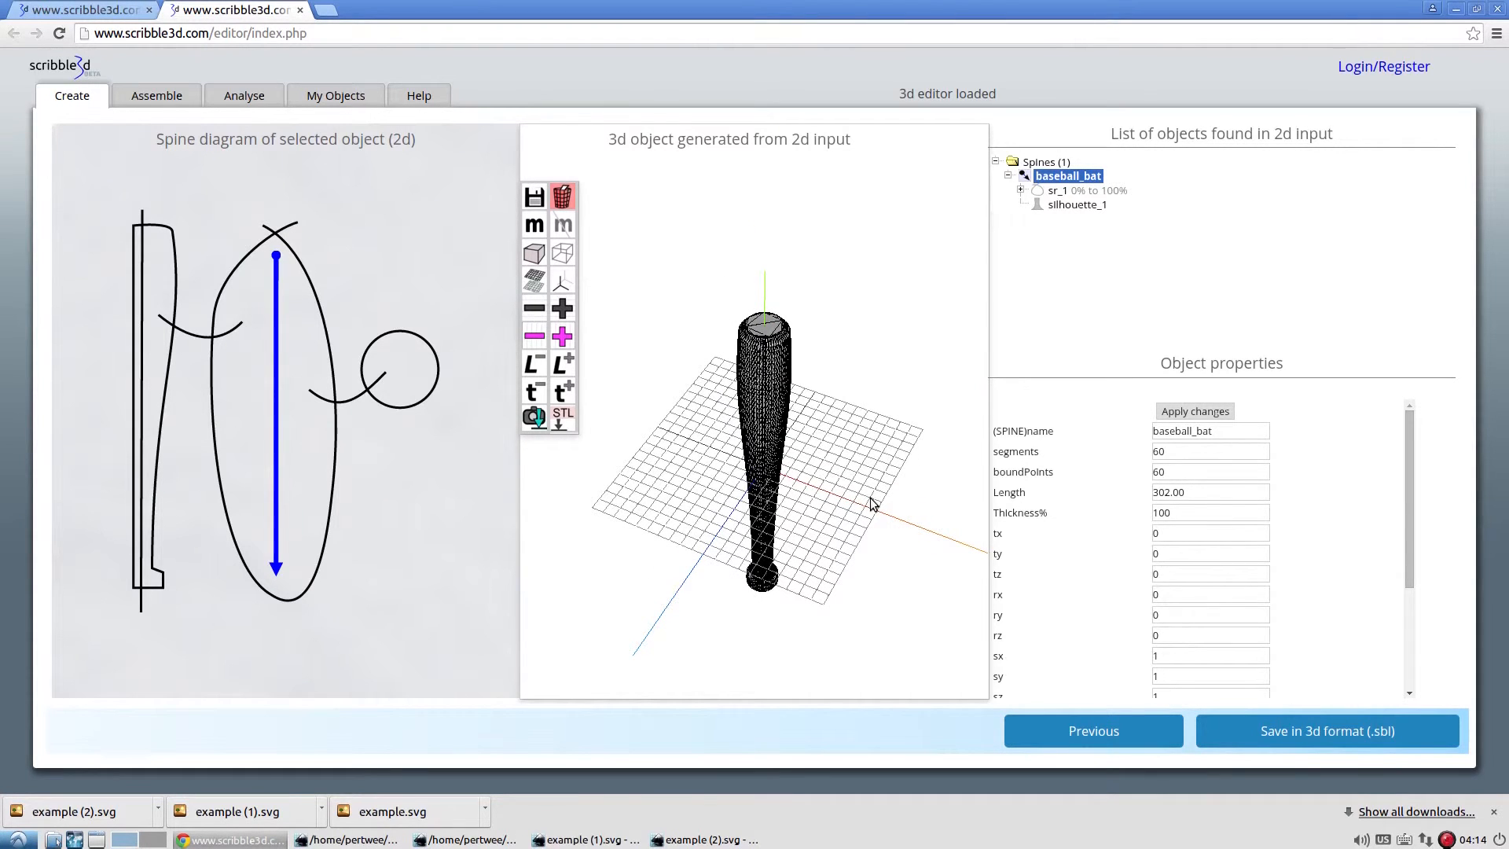
Return to the drawing stage, load the Bottles example and look over its three bottle diagrams
left_click(1173, 745)
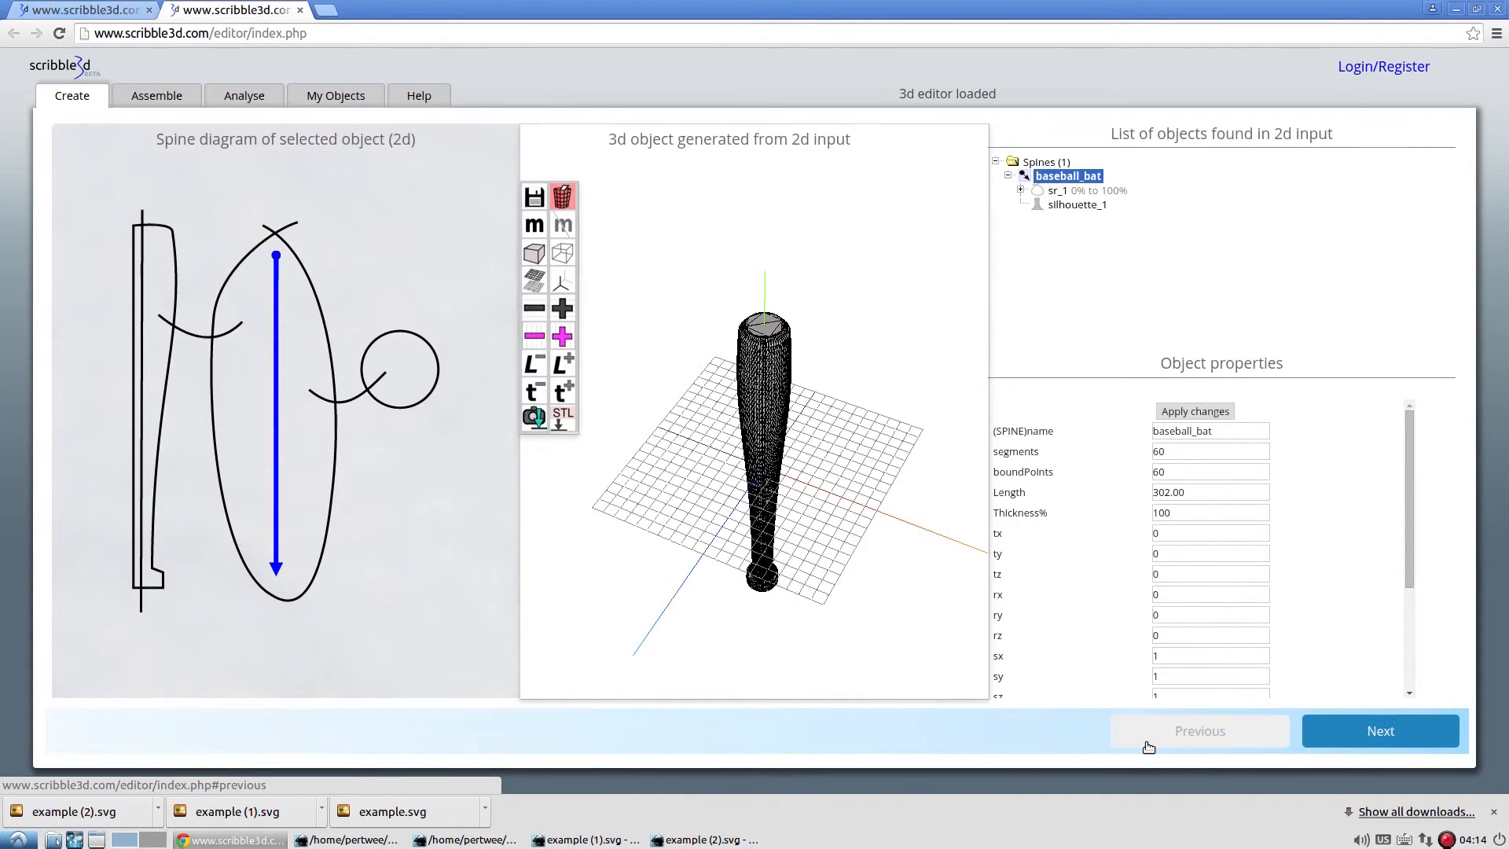
left_click(180, 182)
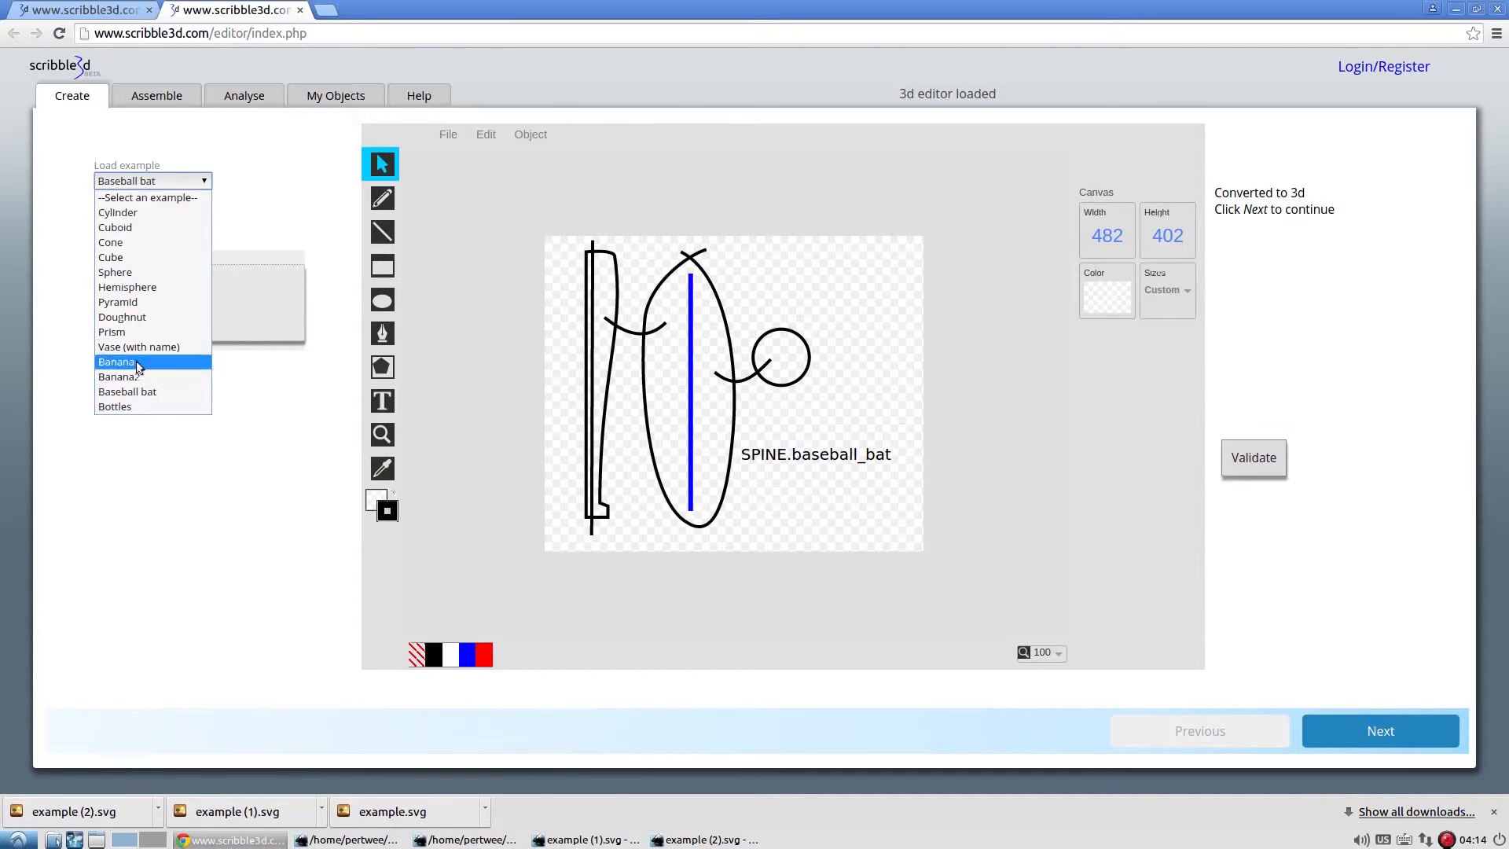
left_click(138, 407)
scroll(851, 393, "up", 1)
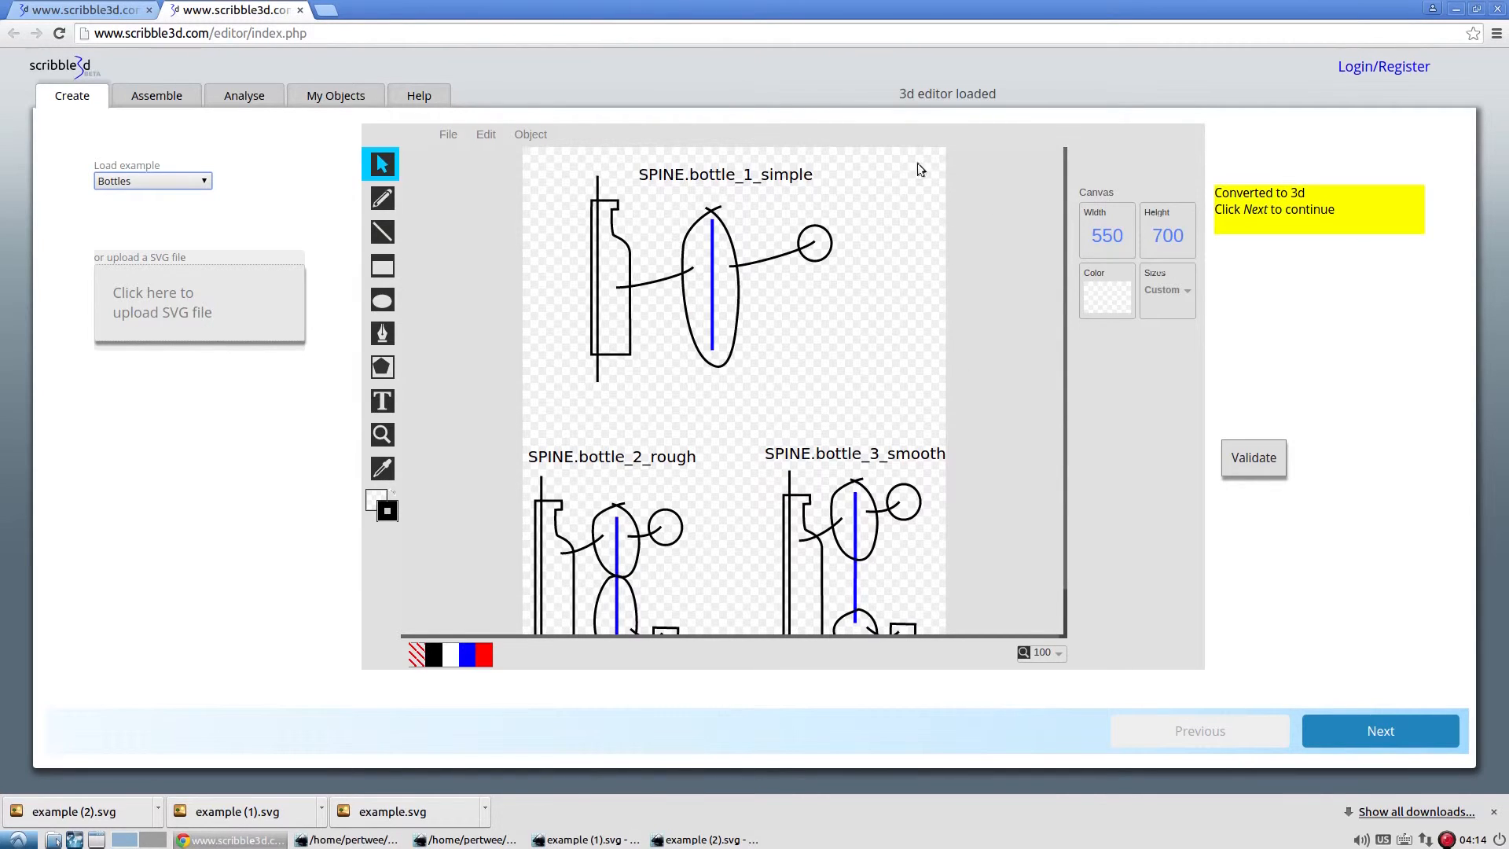
scroll(947, 302, "down", 1)
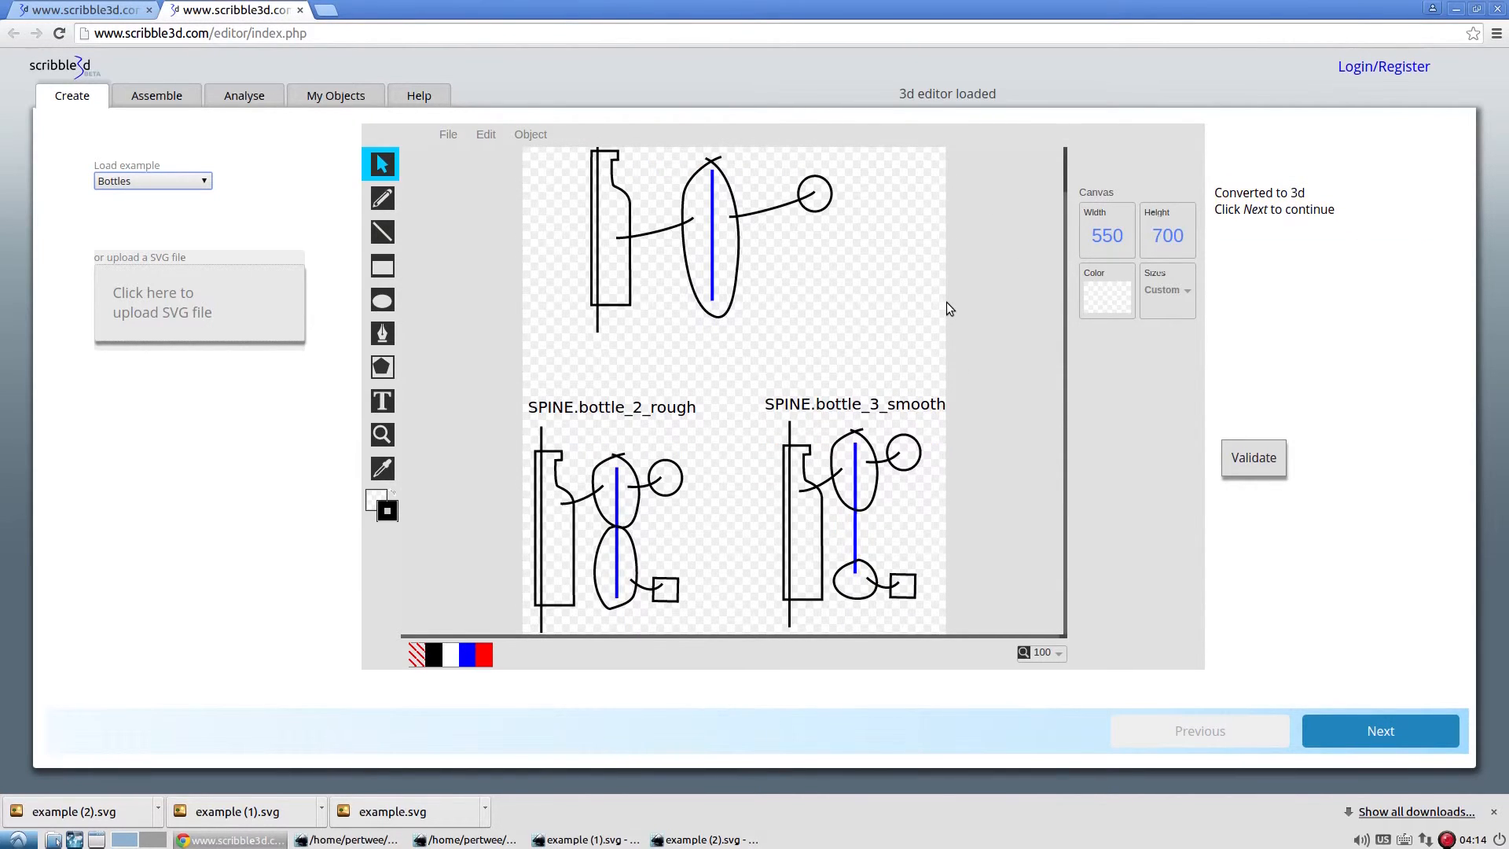
scroll(946, 301, "up", 1)
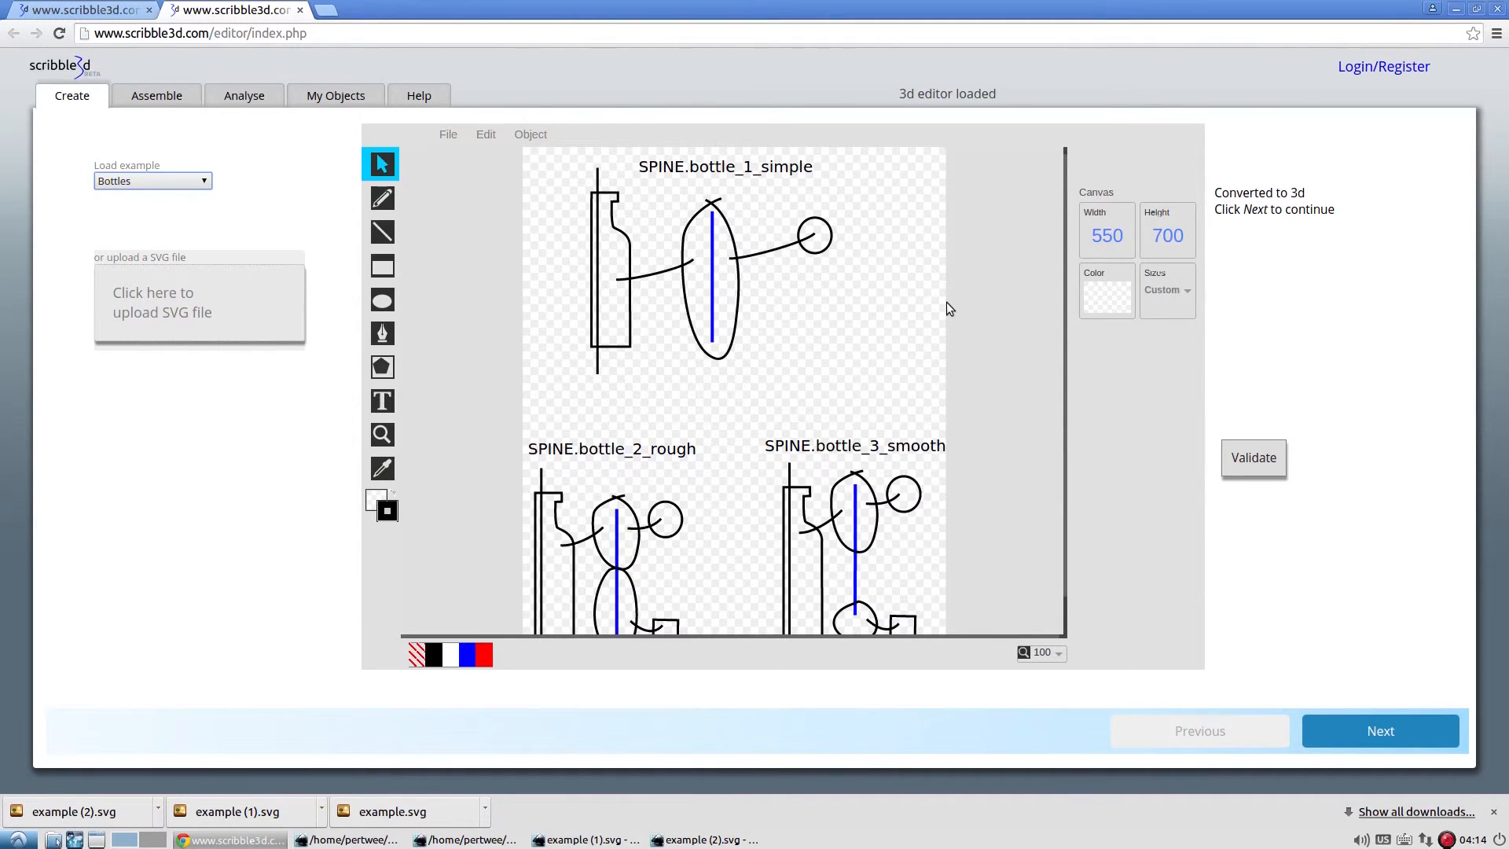
scroll(946, 308, "down", 1)
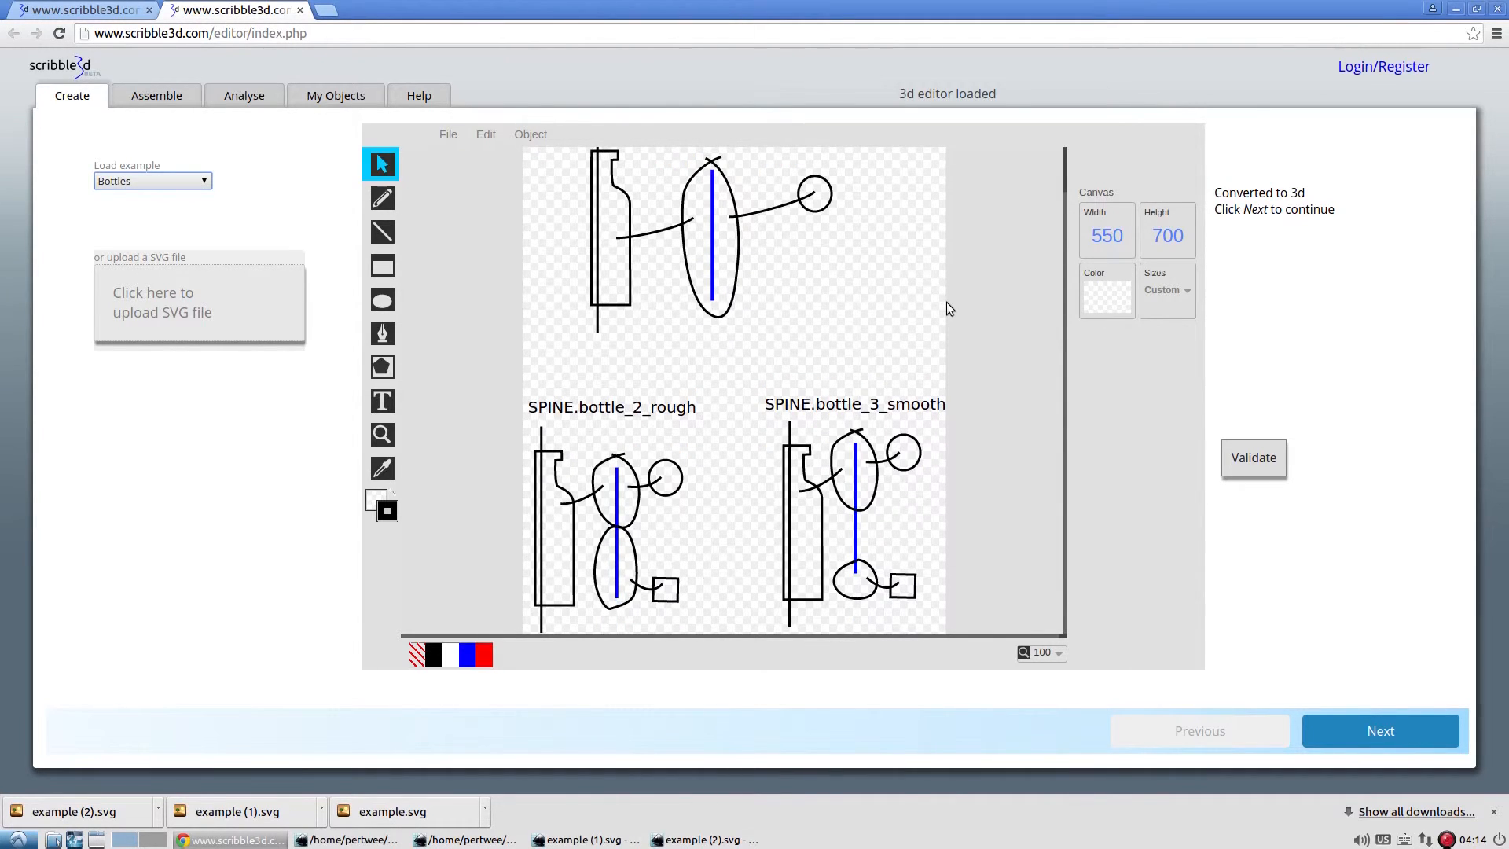
Download the Bottles drawing as an SVG file and show it in a new window, returning to the editor
left_click(463, 138)
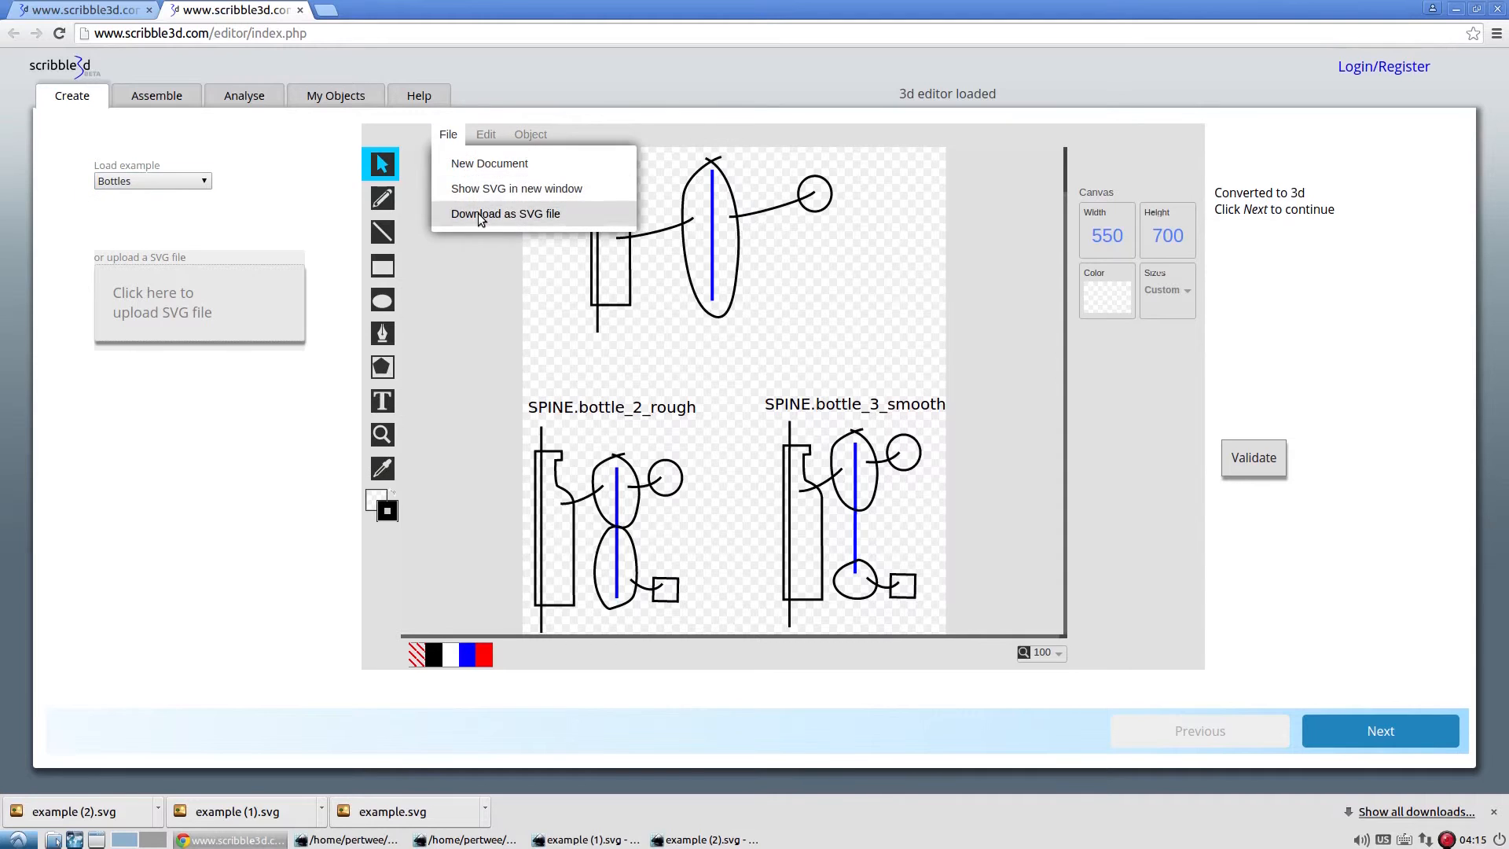
left_click(488, 210)
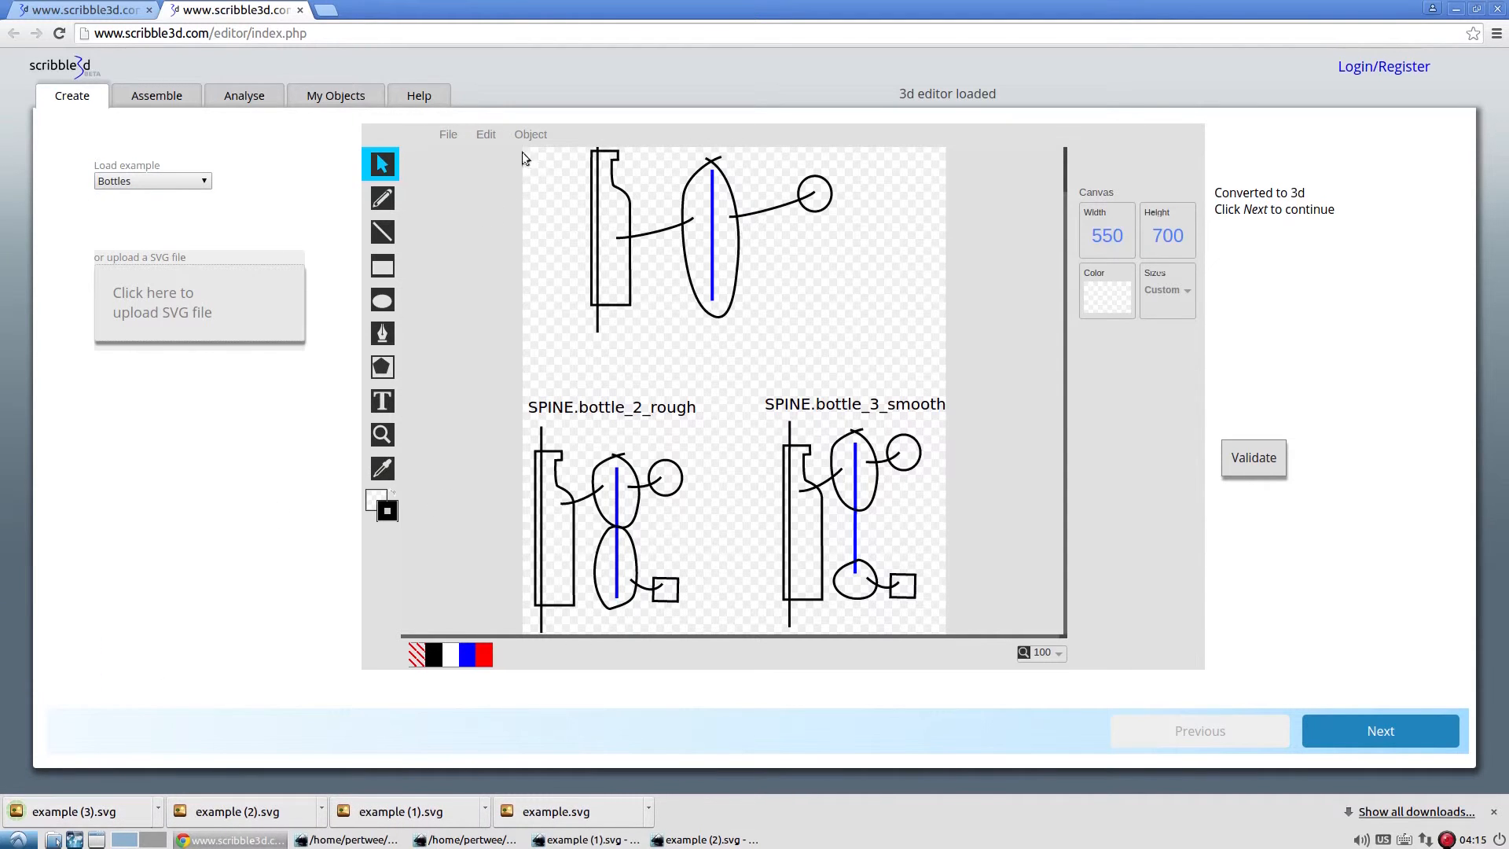
left_click(464, 139)
left_click(481, 189)
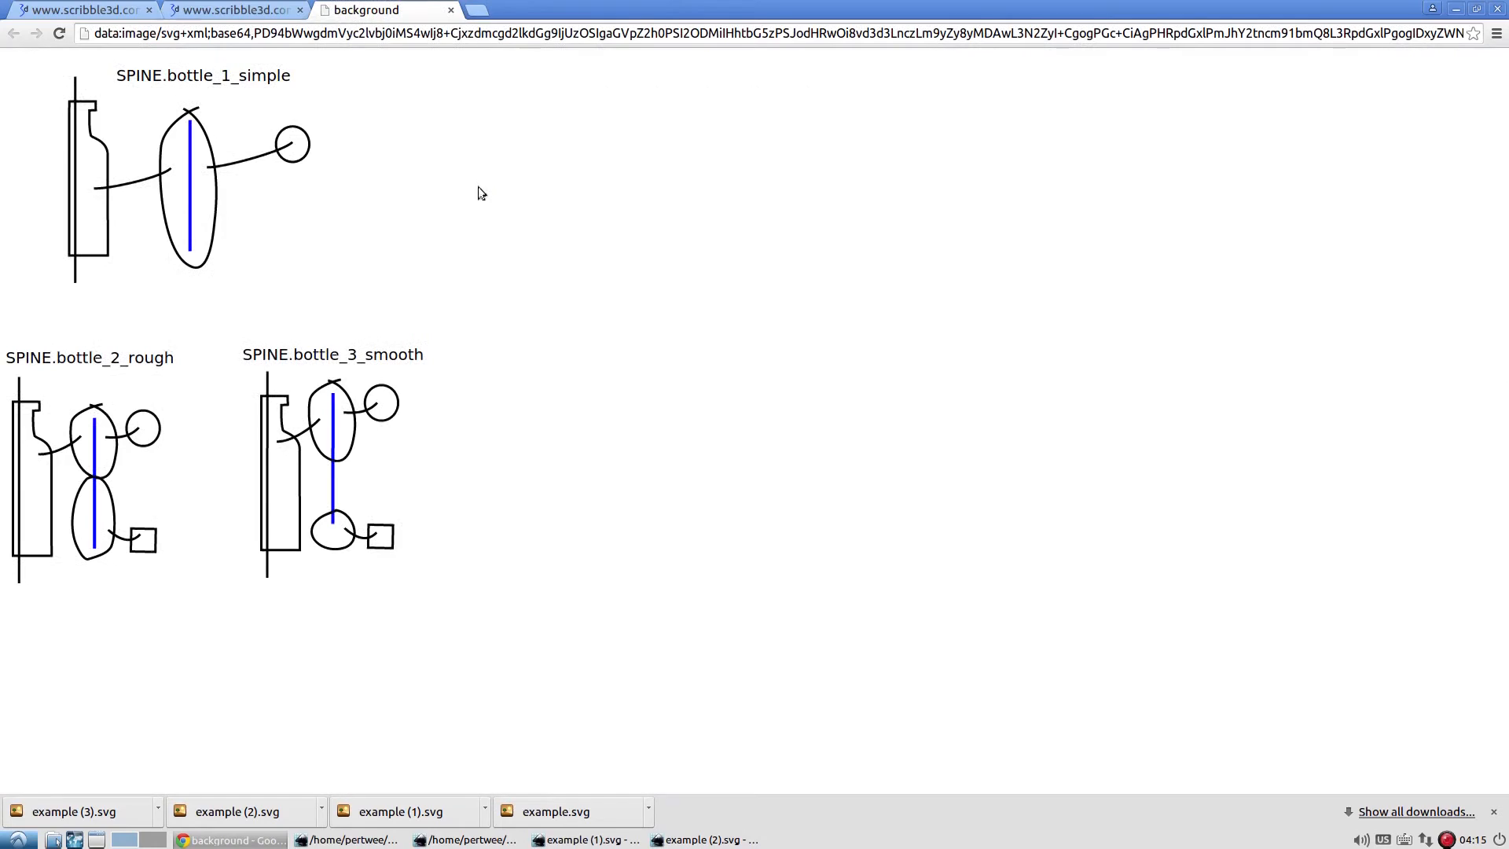
left_click(231, 10)
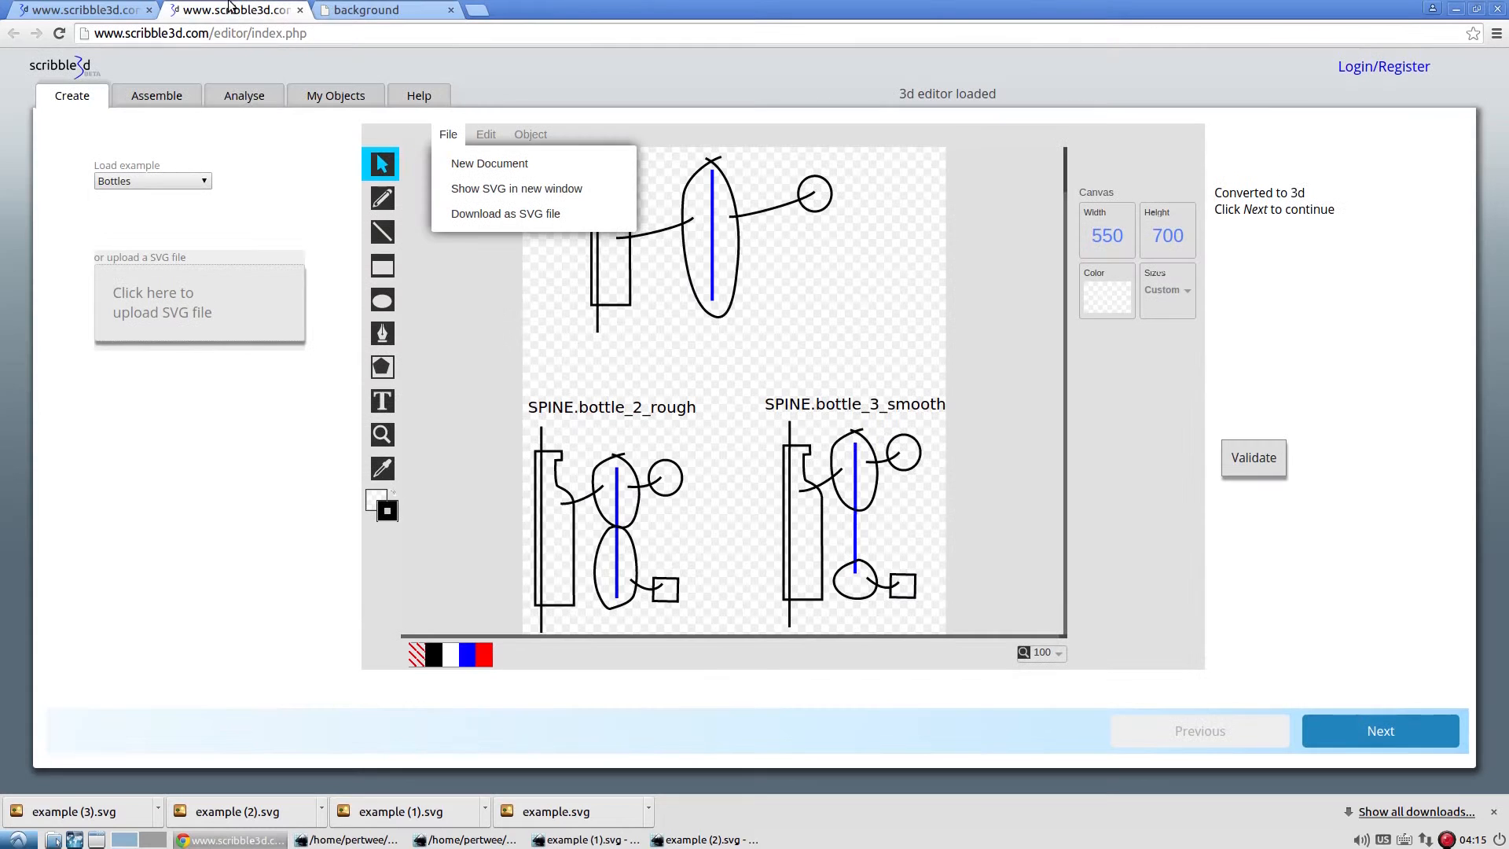
left_click(881, 340)
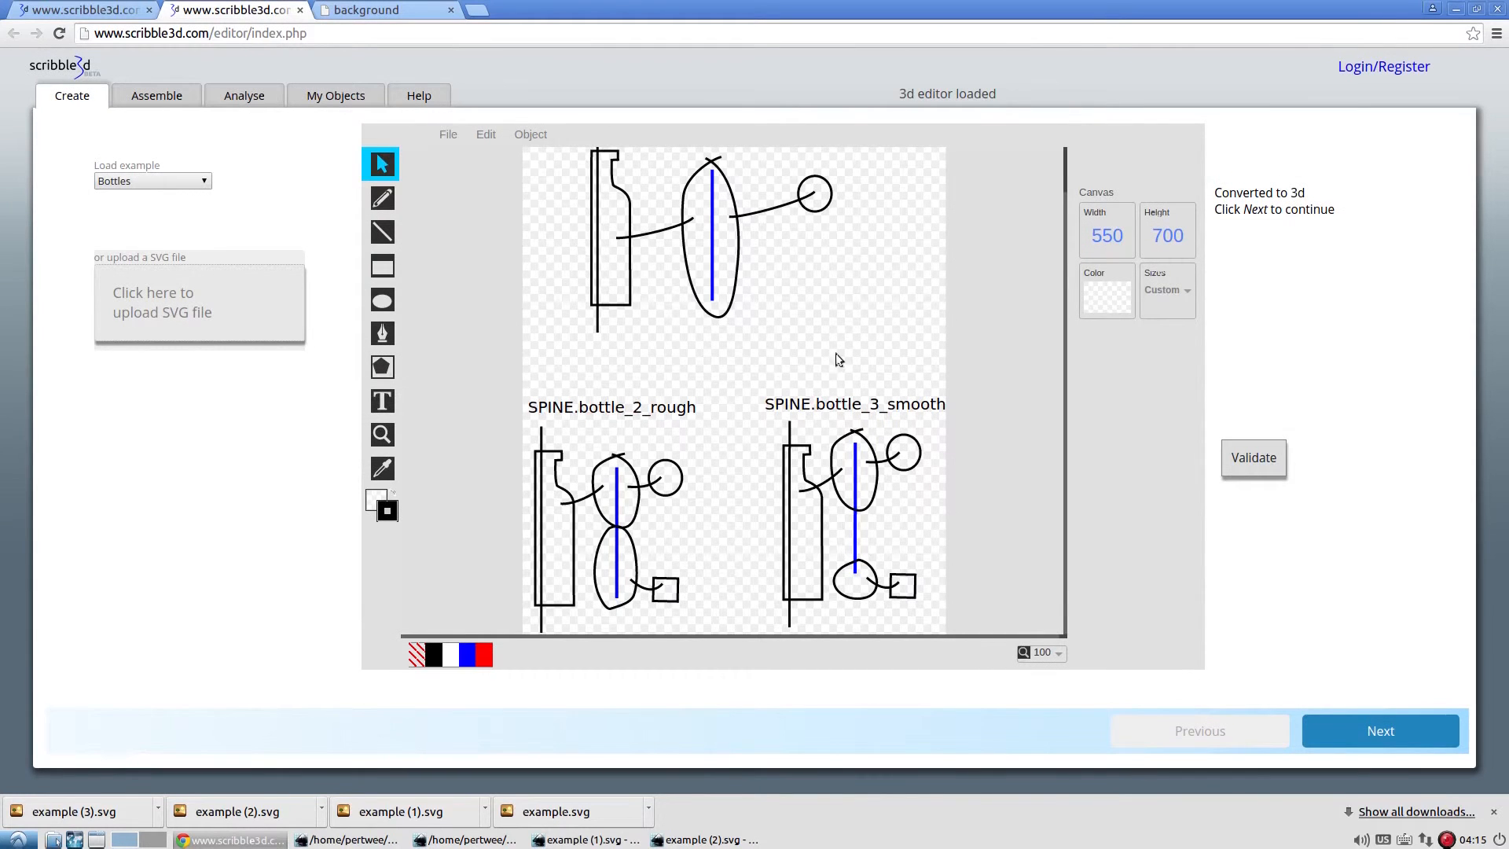
Generate the Bottles drawing in 3D, view bottle_1_simple at an angle and display bottle_2_rough up close
left_click(1415, 729)
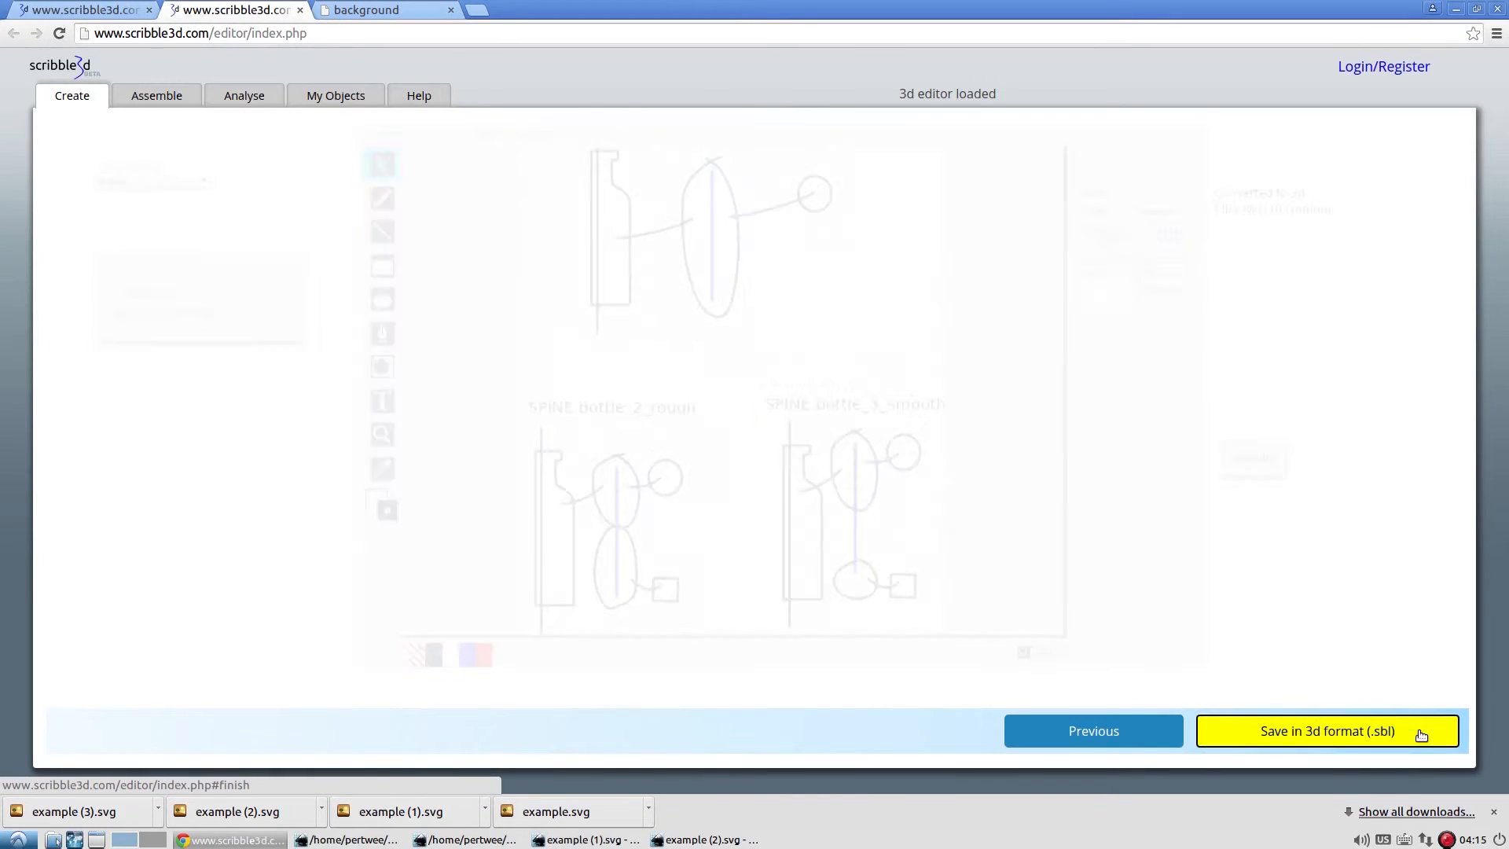
left_click_drag(806, 474, 878, 474)
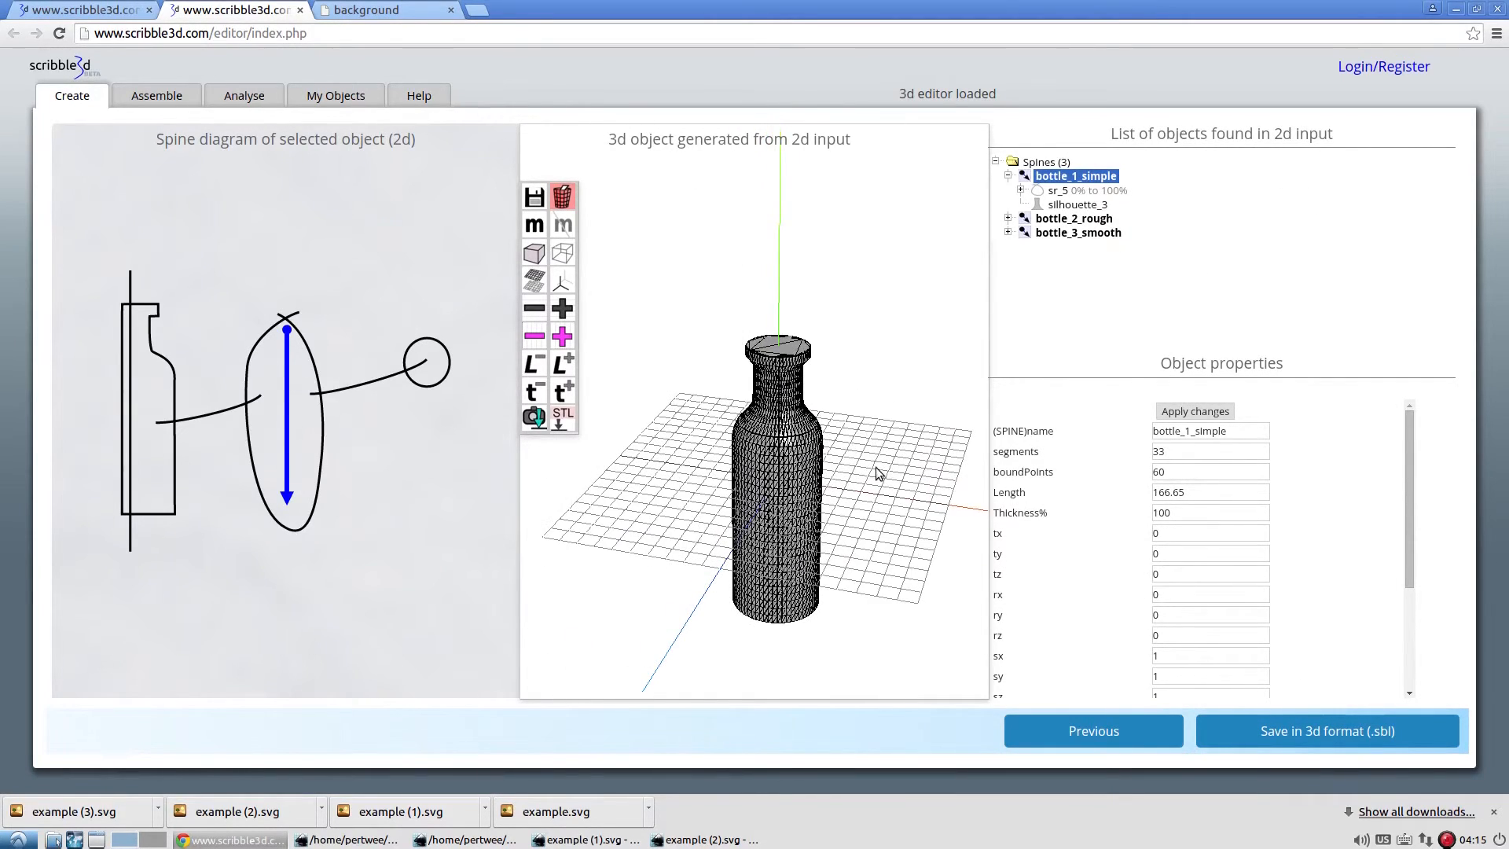
left_click(1095, 219)
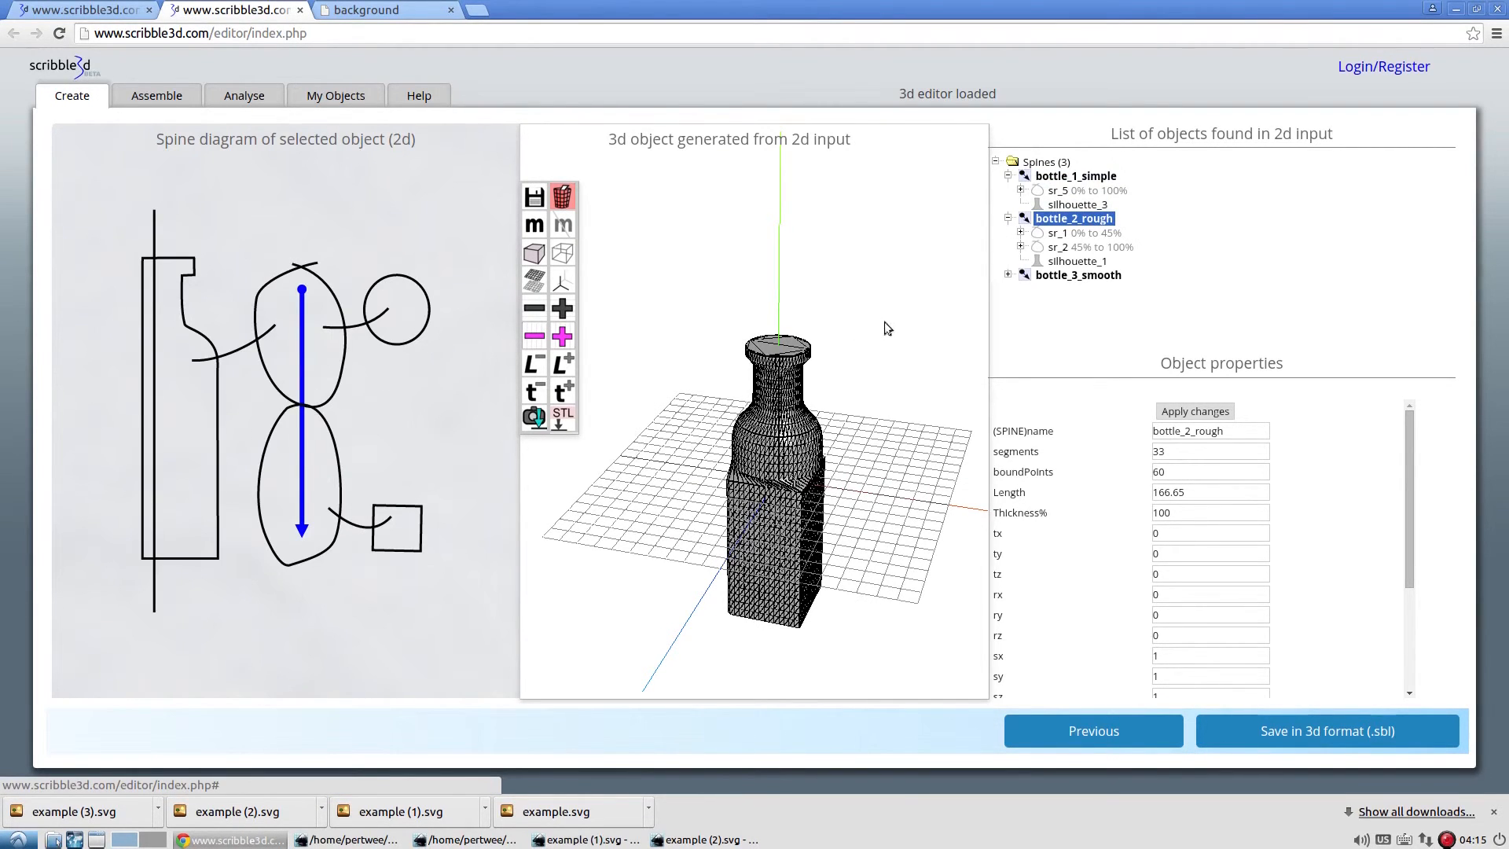
left_click_drag(874, 407, 873, 315)
scroll(867, 312, "up", 5)
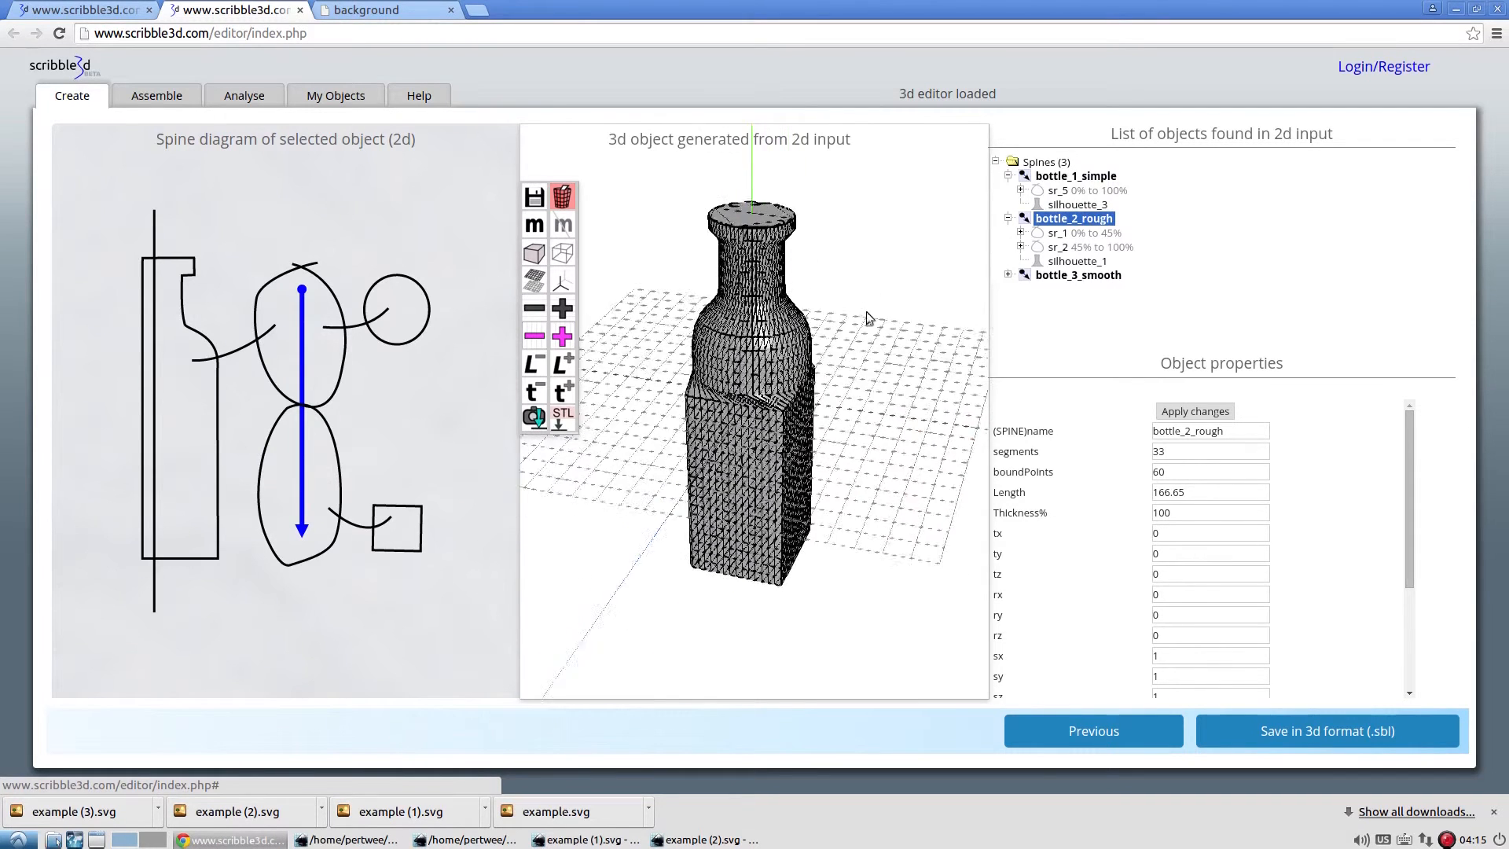
Expand both spine ranges of bottle_2_rough and highlight slice_1 and slice_2 in the spine diagram
left_click(1021, 233)
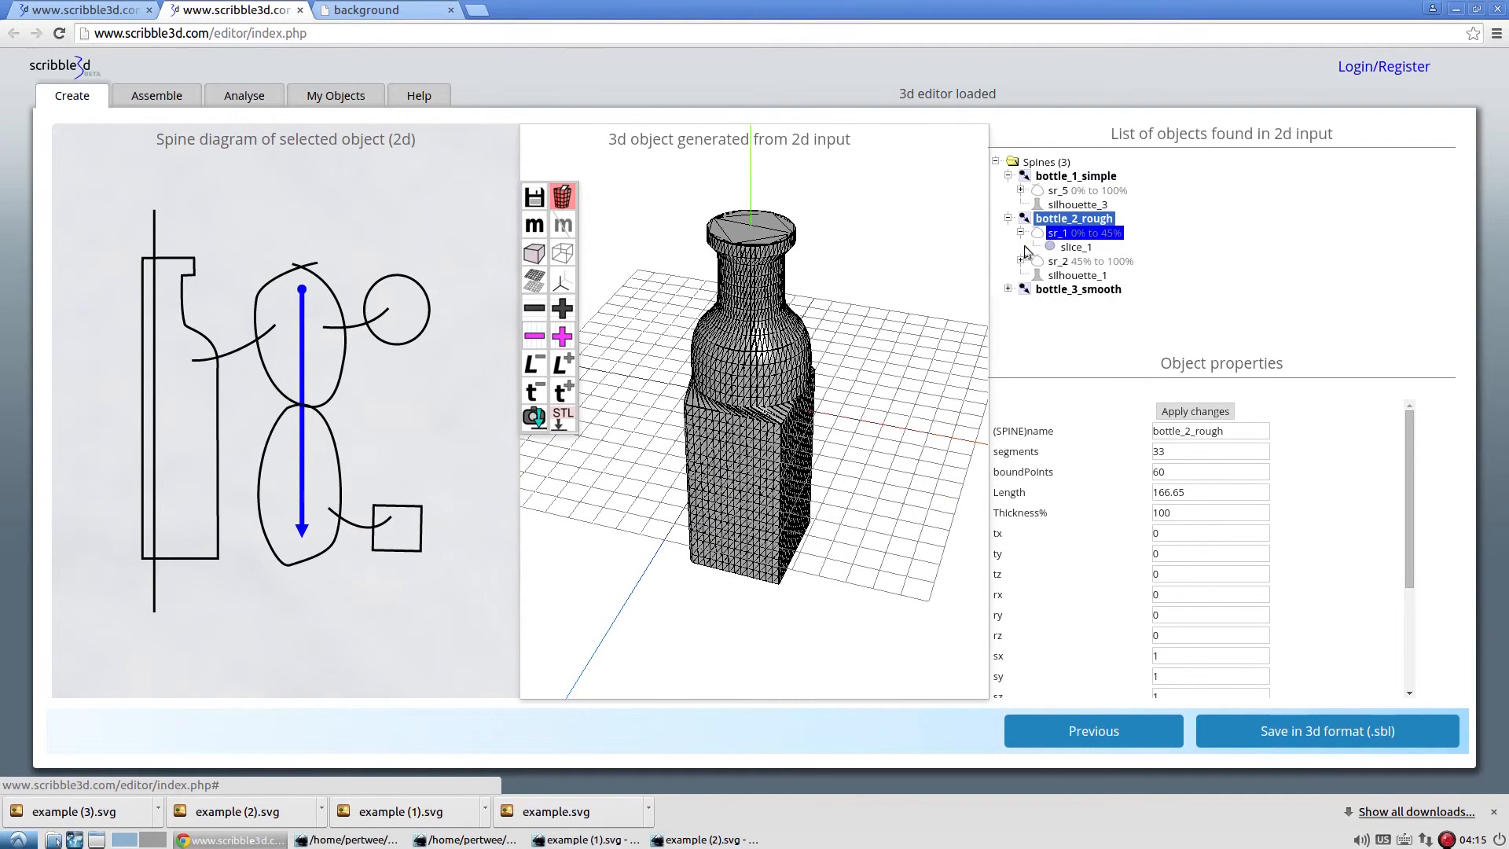
left_click(1021, 261)
left_click(1074, 248)
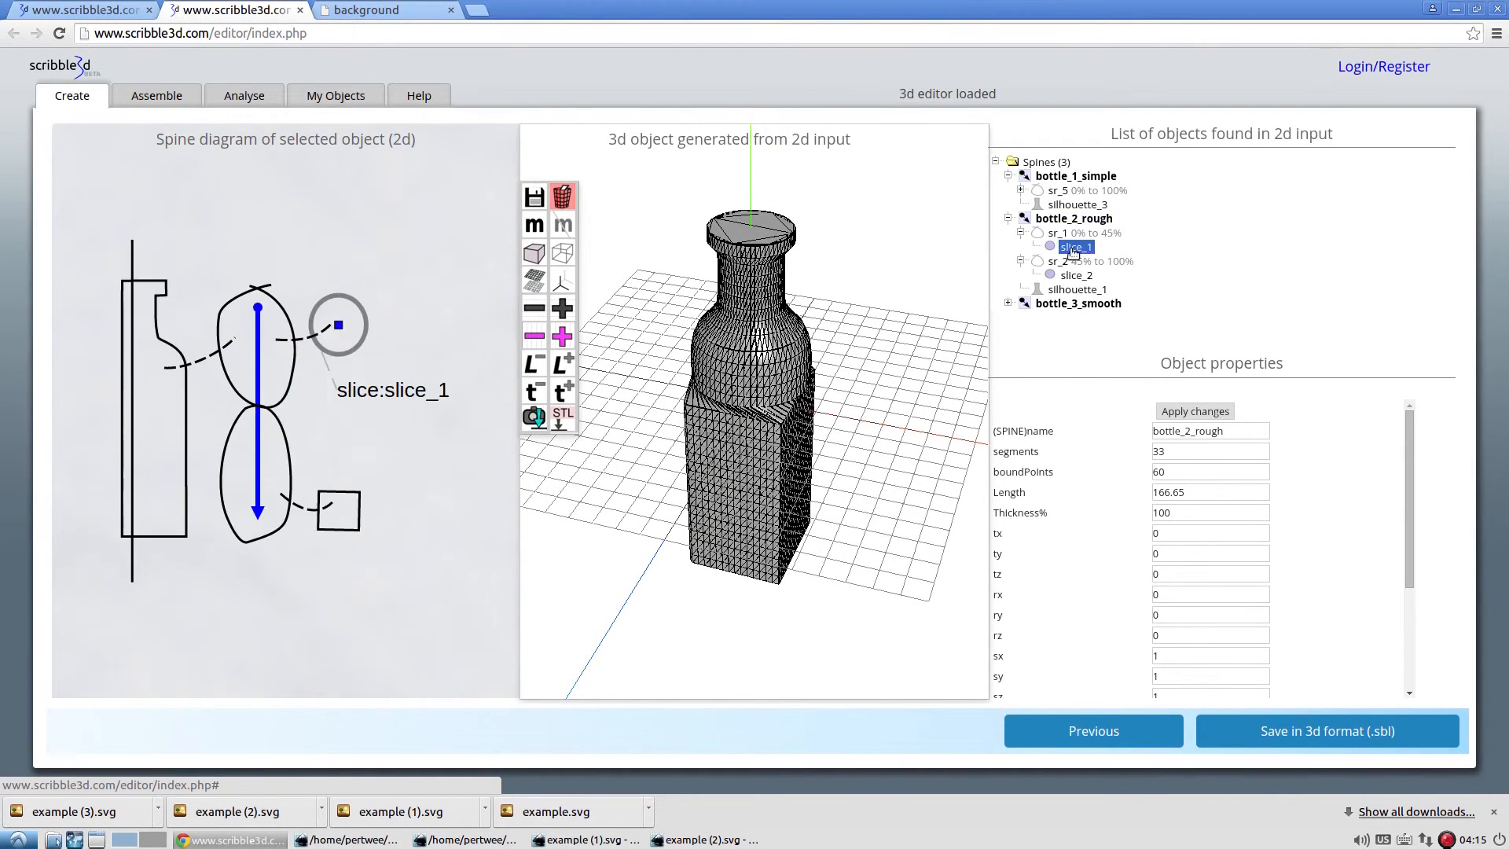
left_click(1090, 277)
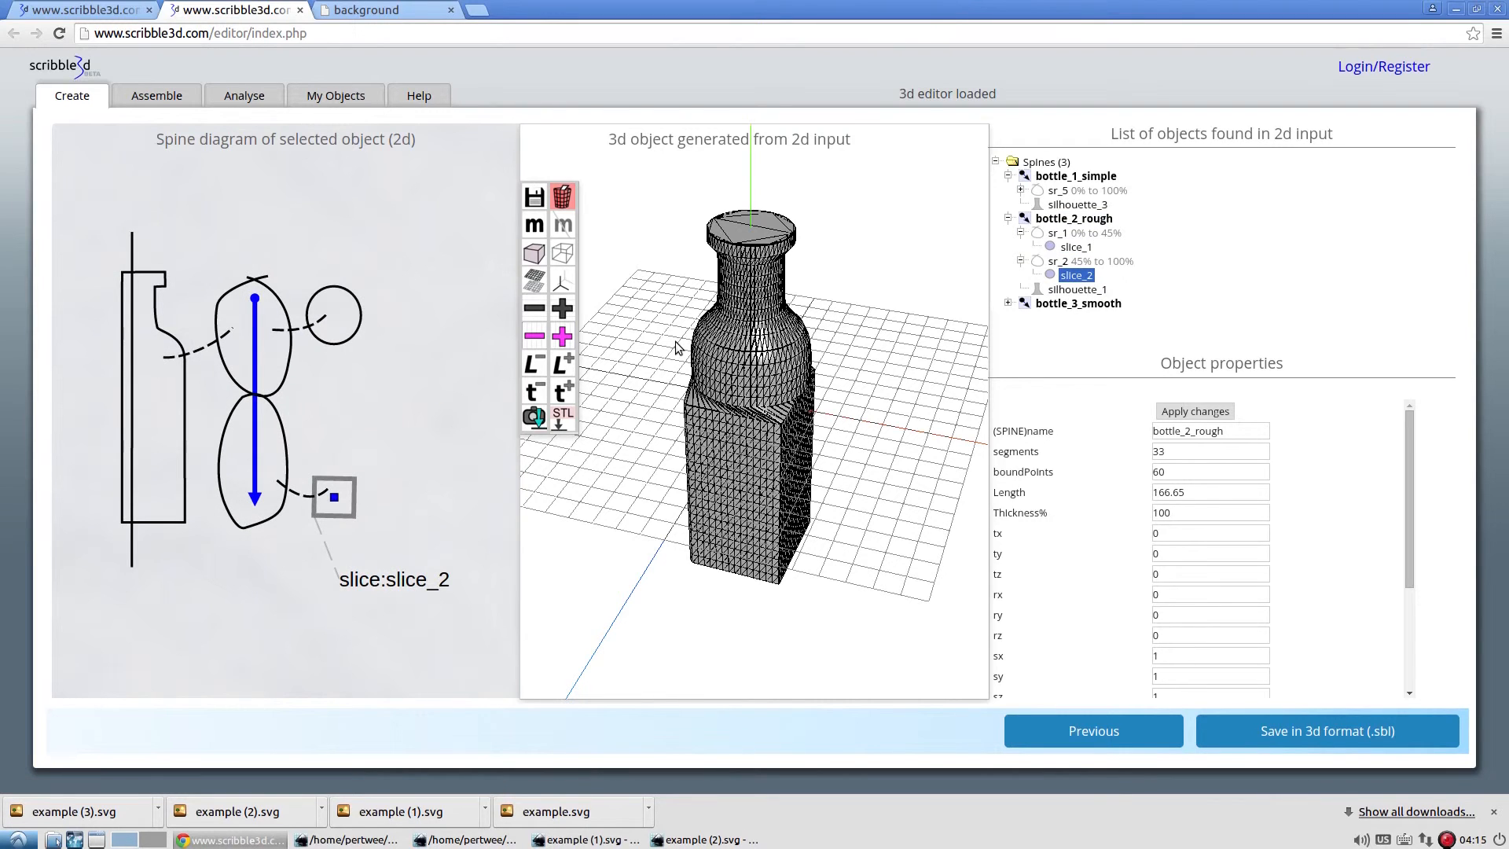
Display bottle_3_smooth with its spine ranges, examine its 3D shape from several angles and return to the drawing stage
left_click_drag(859, 330, 869, 316)
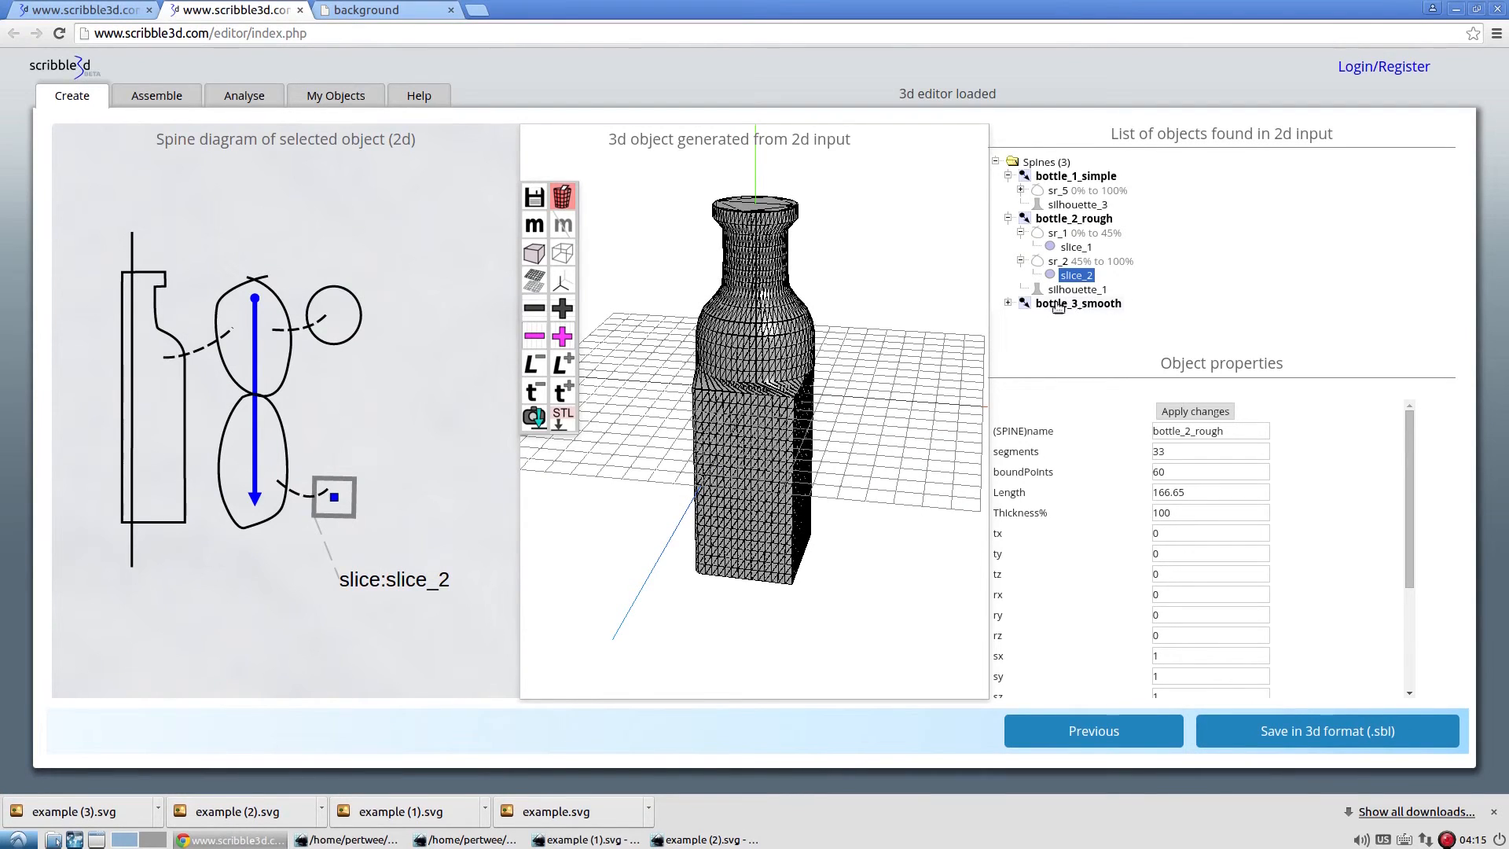
left_click(1009, 303)
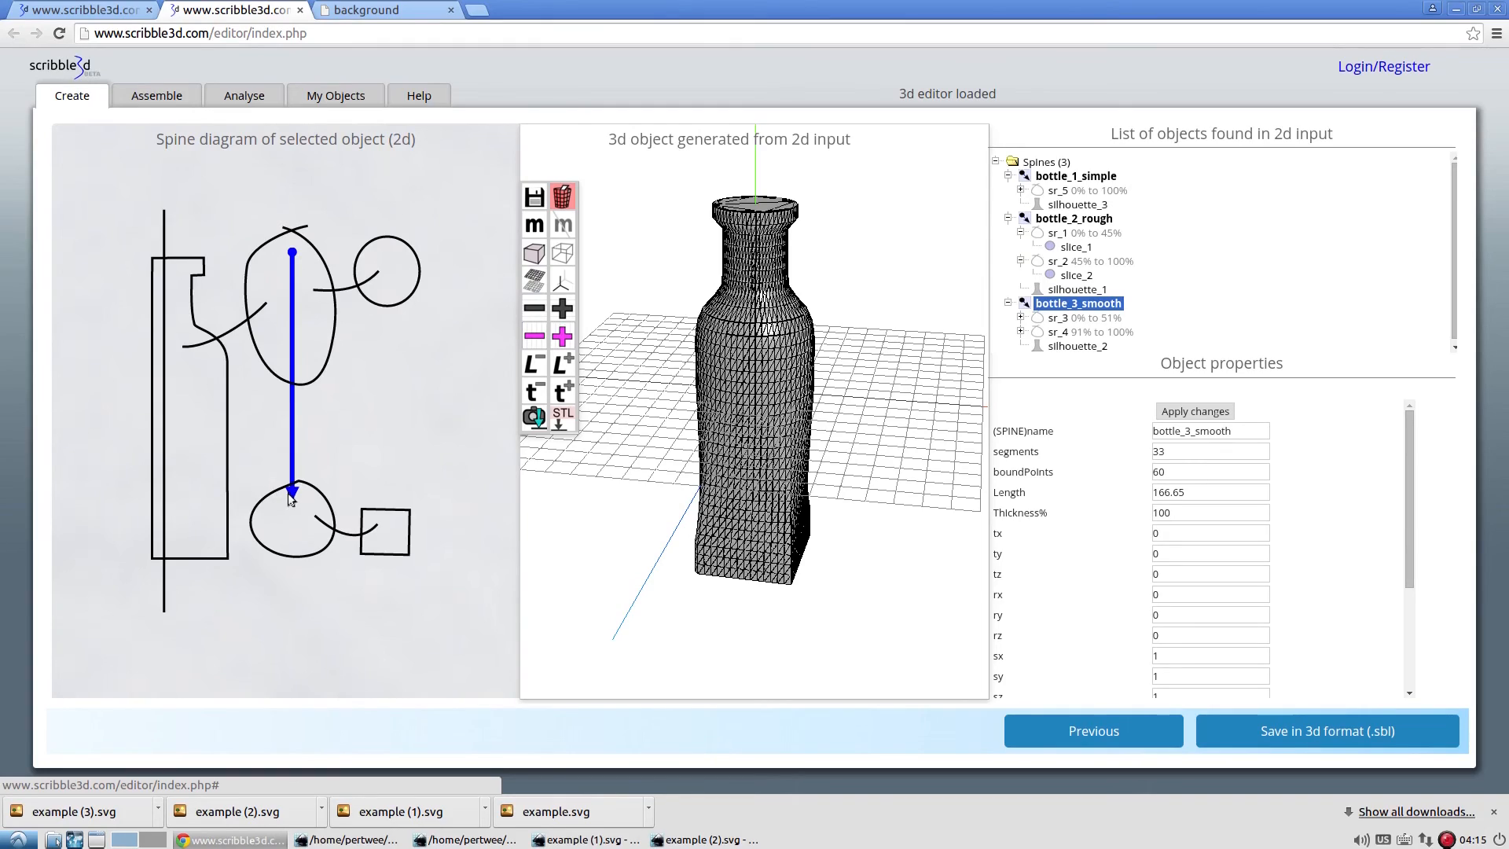
left_click_drag(754, 582, 815, 610)
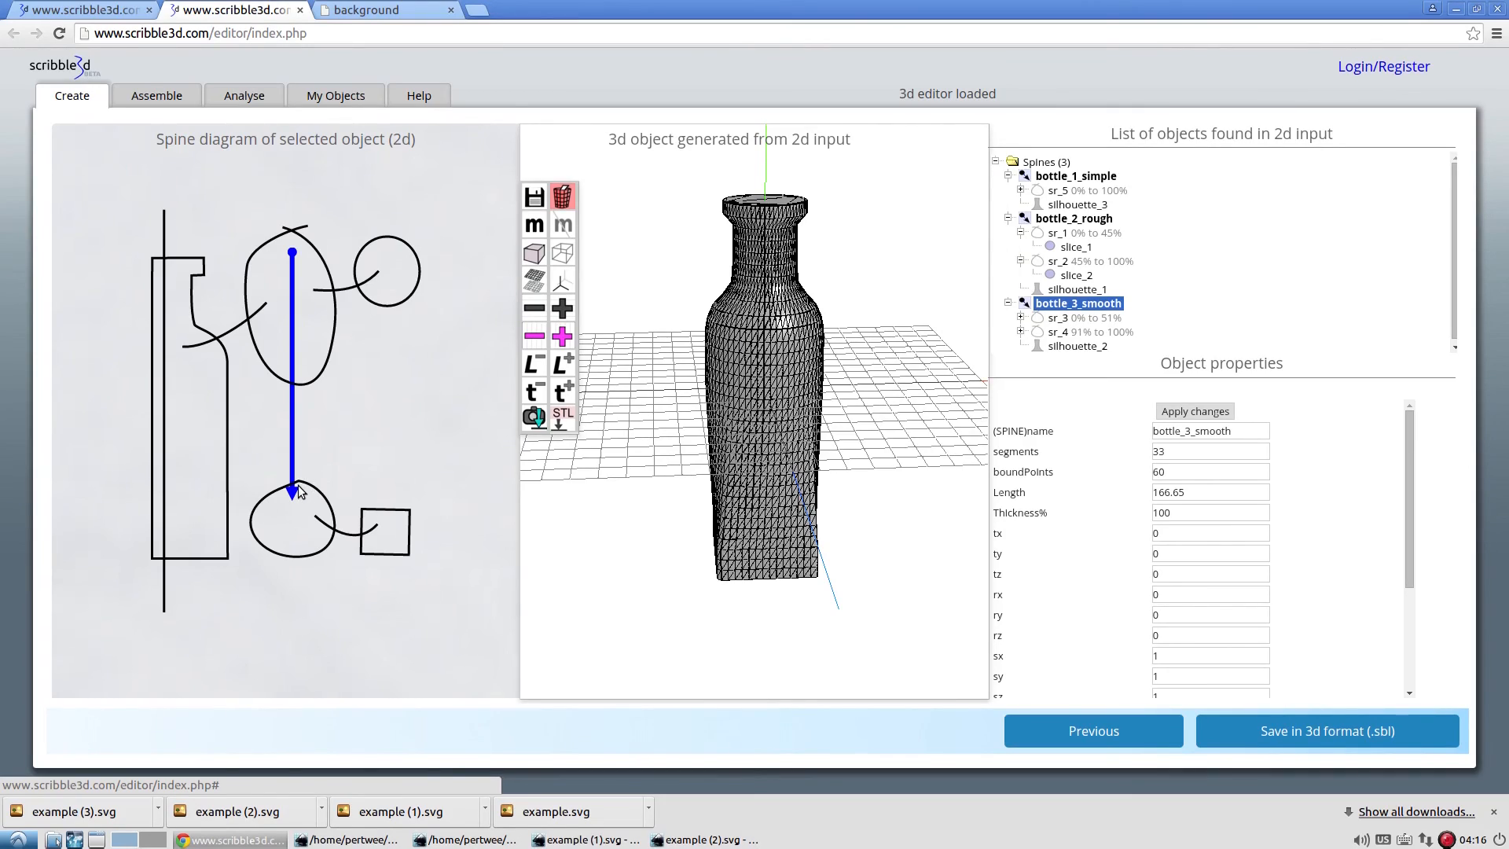
mouse_move(778, 471)
left_mouse_down()
mouse_move(687, 457)
mouse_move(782, 465)
mouse_move(766, 473)
left_mouse_up()
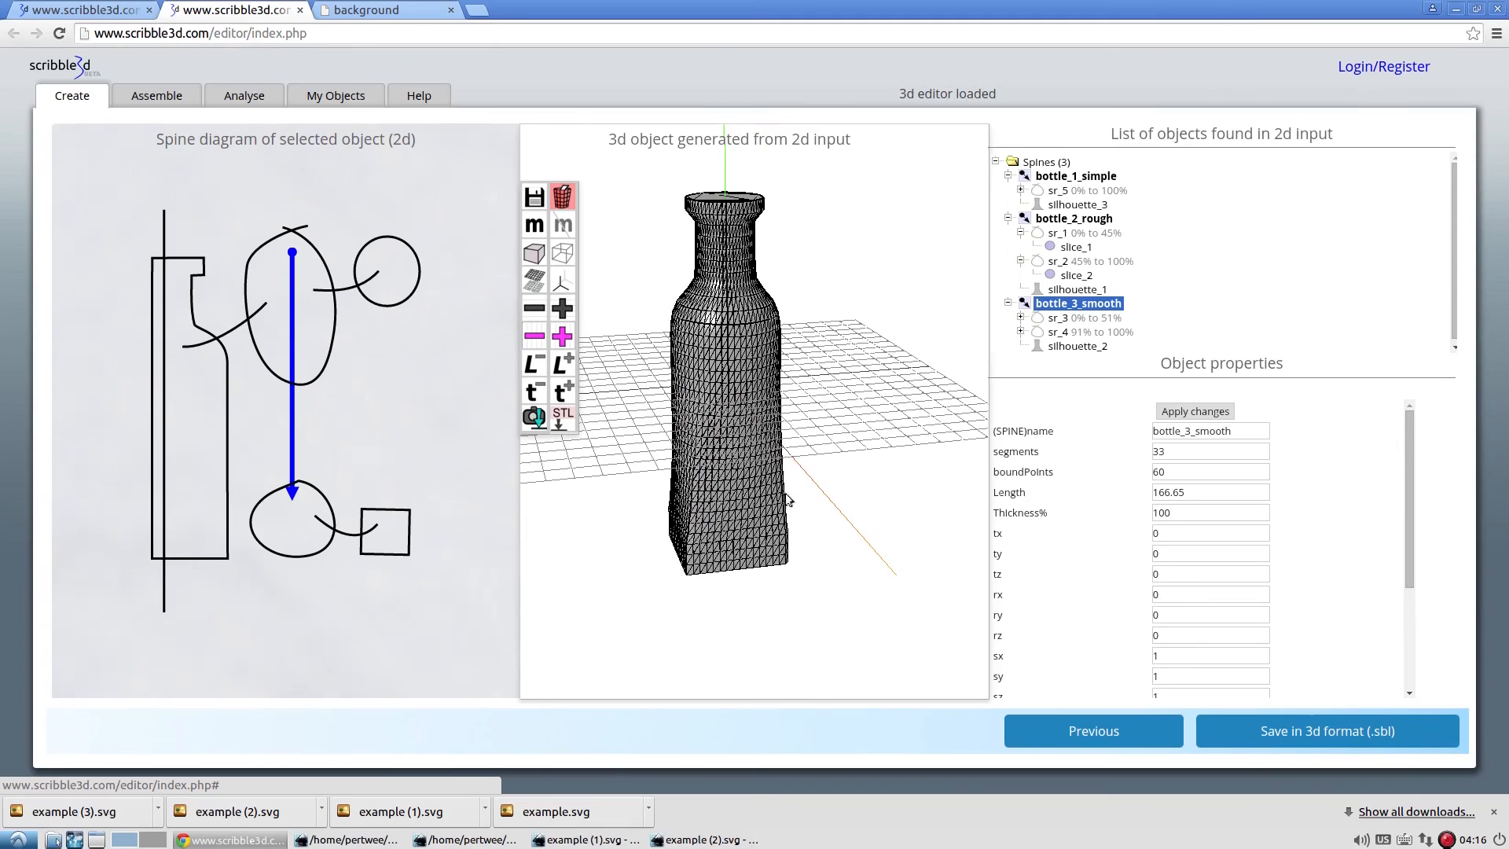
mouse_move(893, 449)
left_mouse_down()
mouse_move(918, 428)
mouse_move(909, 404)
mouse_move(900, 423)
left_mouse_up()
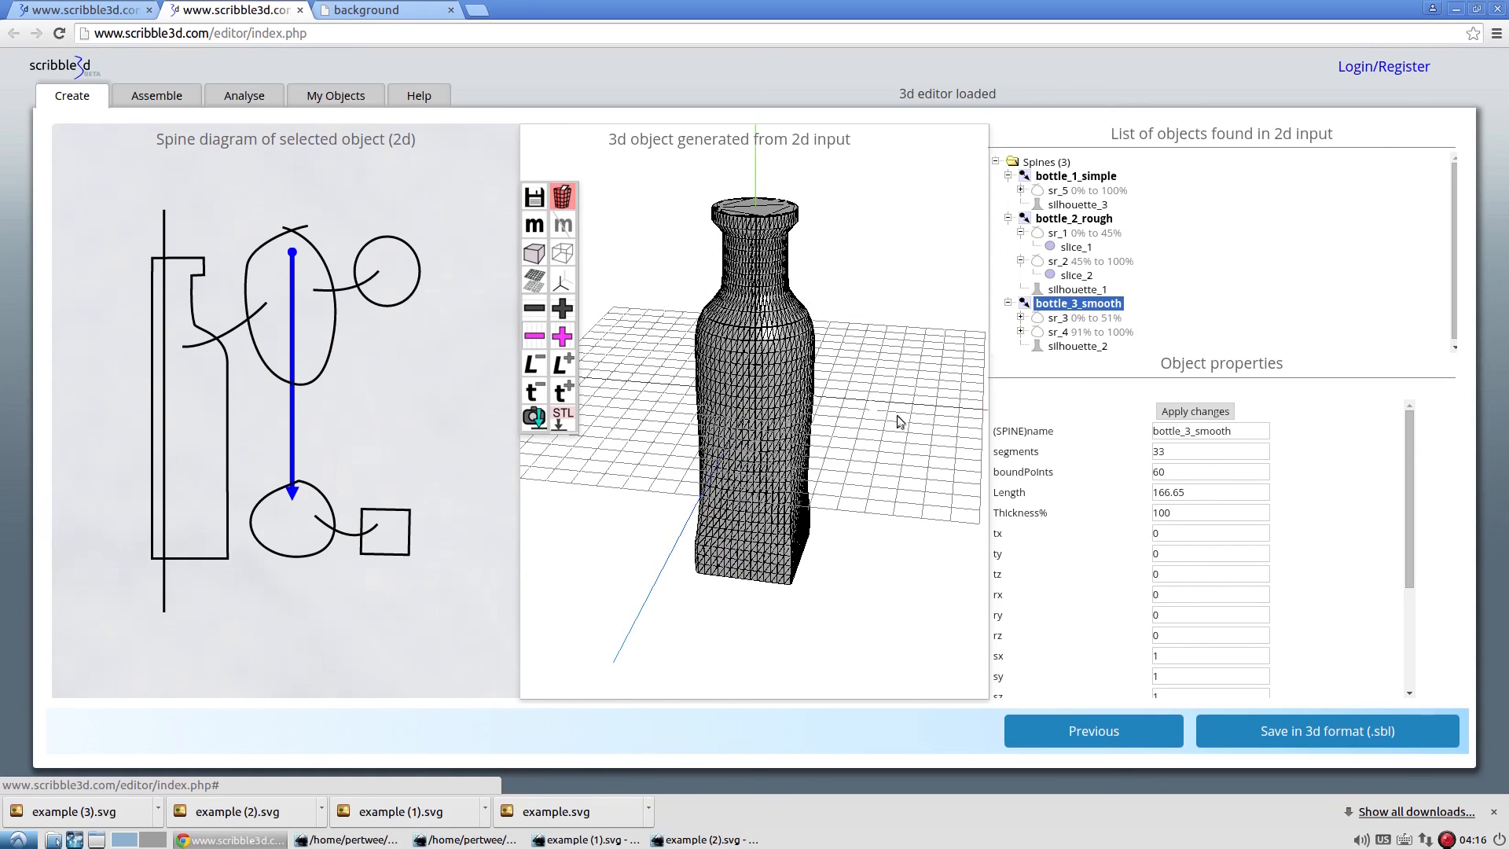
left_click(1139, 742)
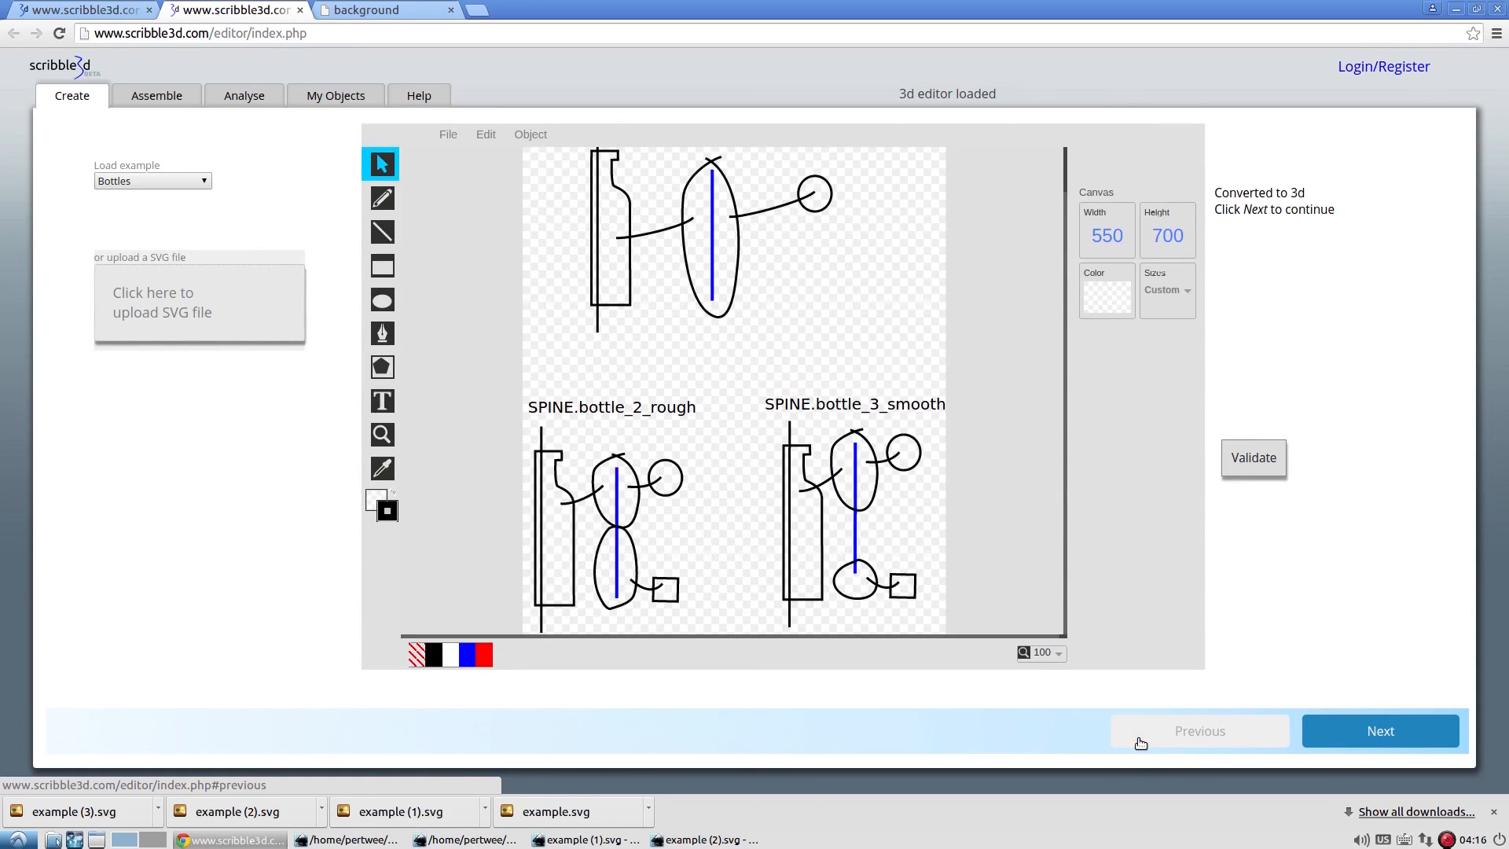